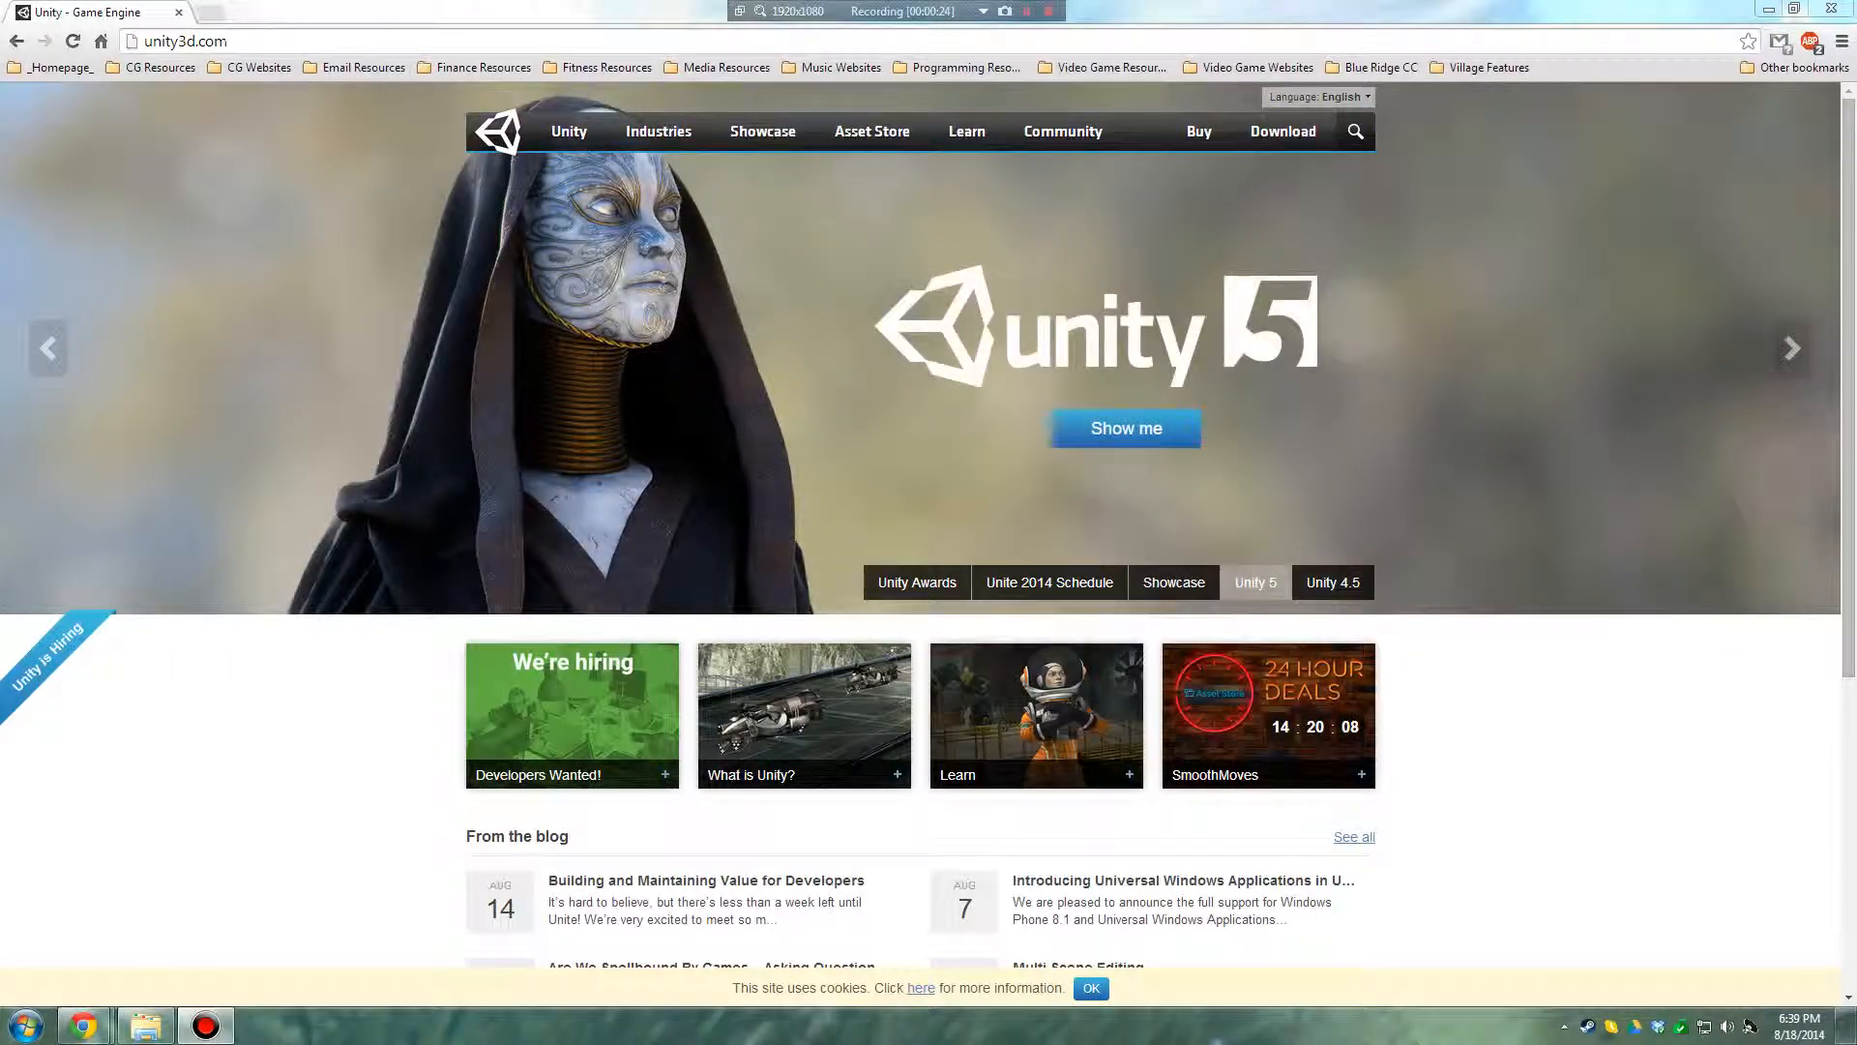
Start downloading the Unity 4.5.3 installer for Windows from the Unity website and cancel that download
left_click(1279, 135)
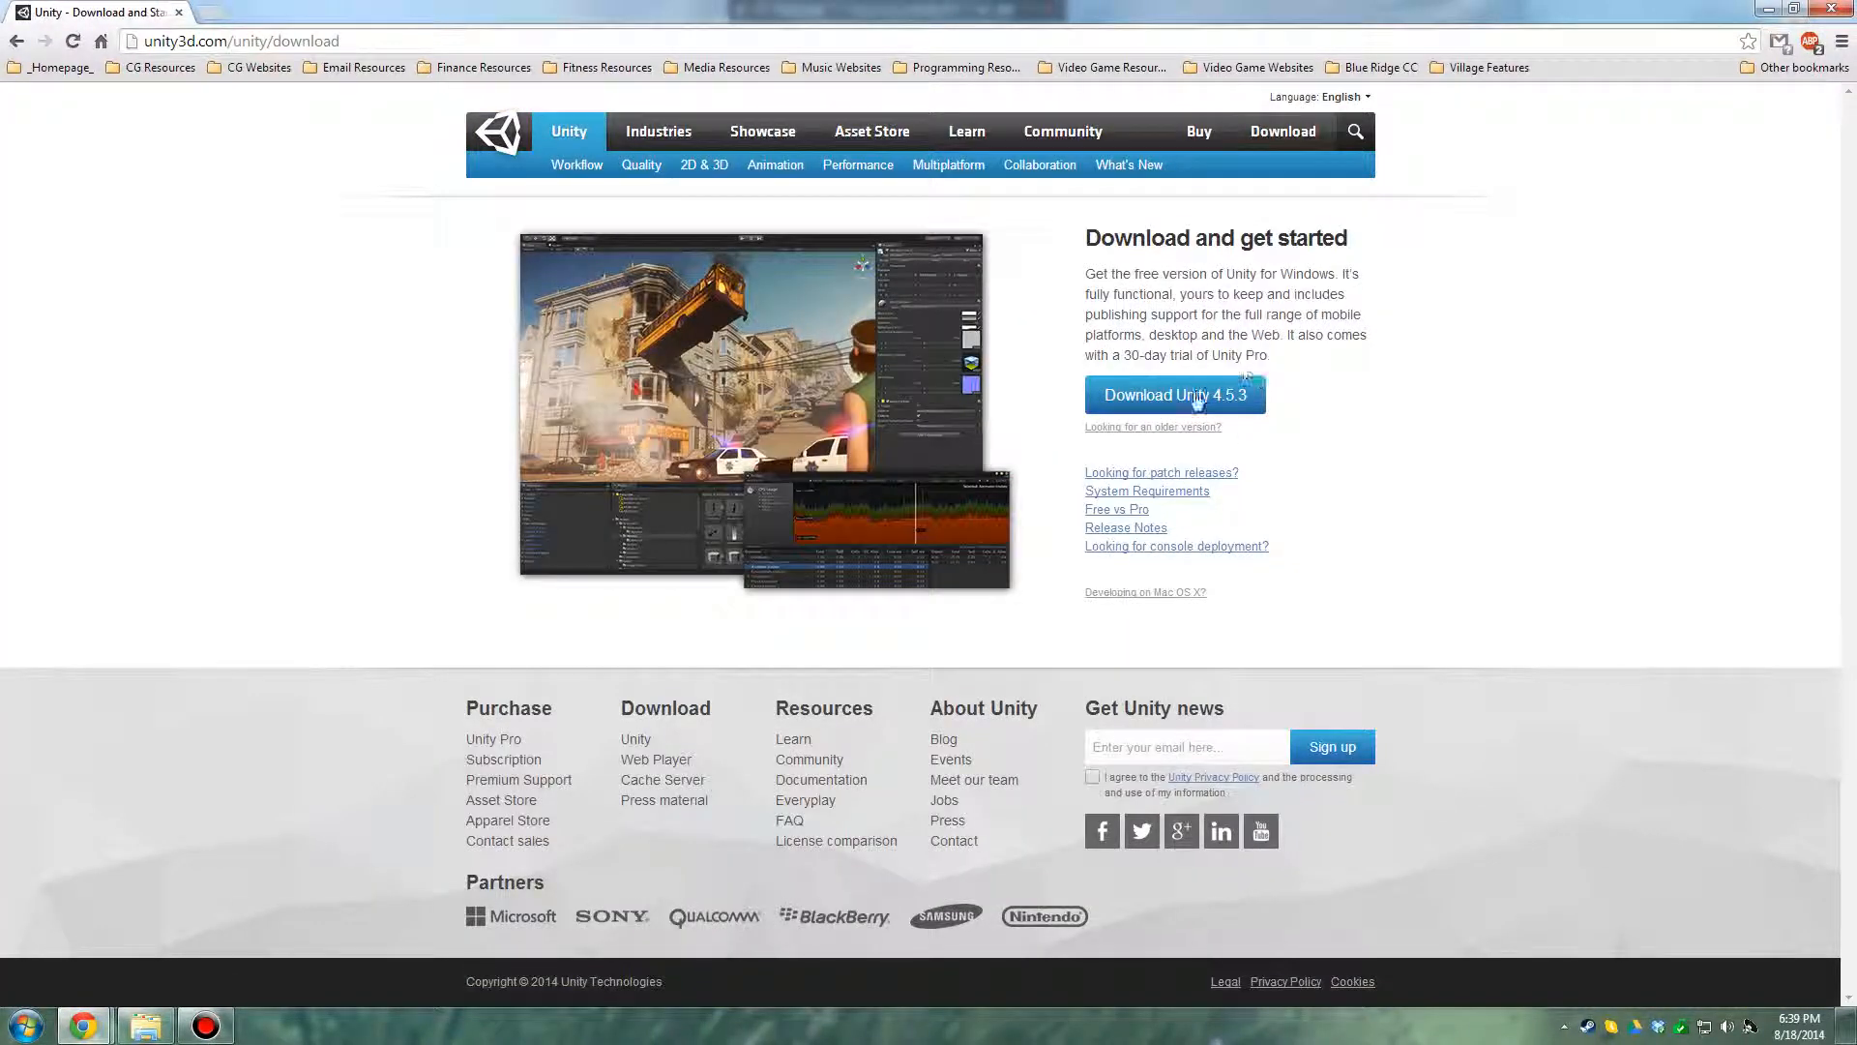
left_click(1217, 406)
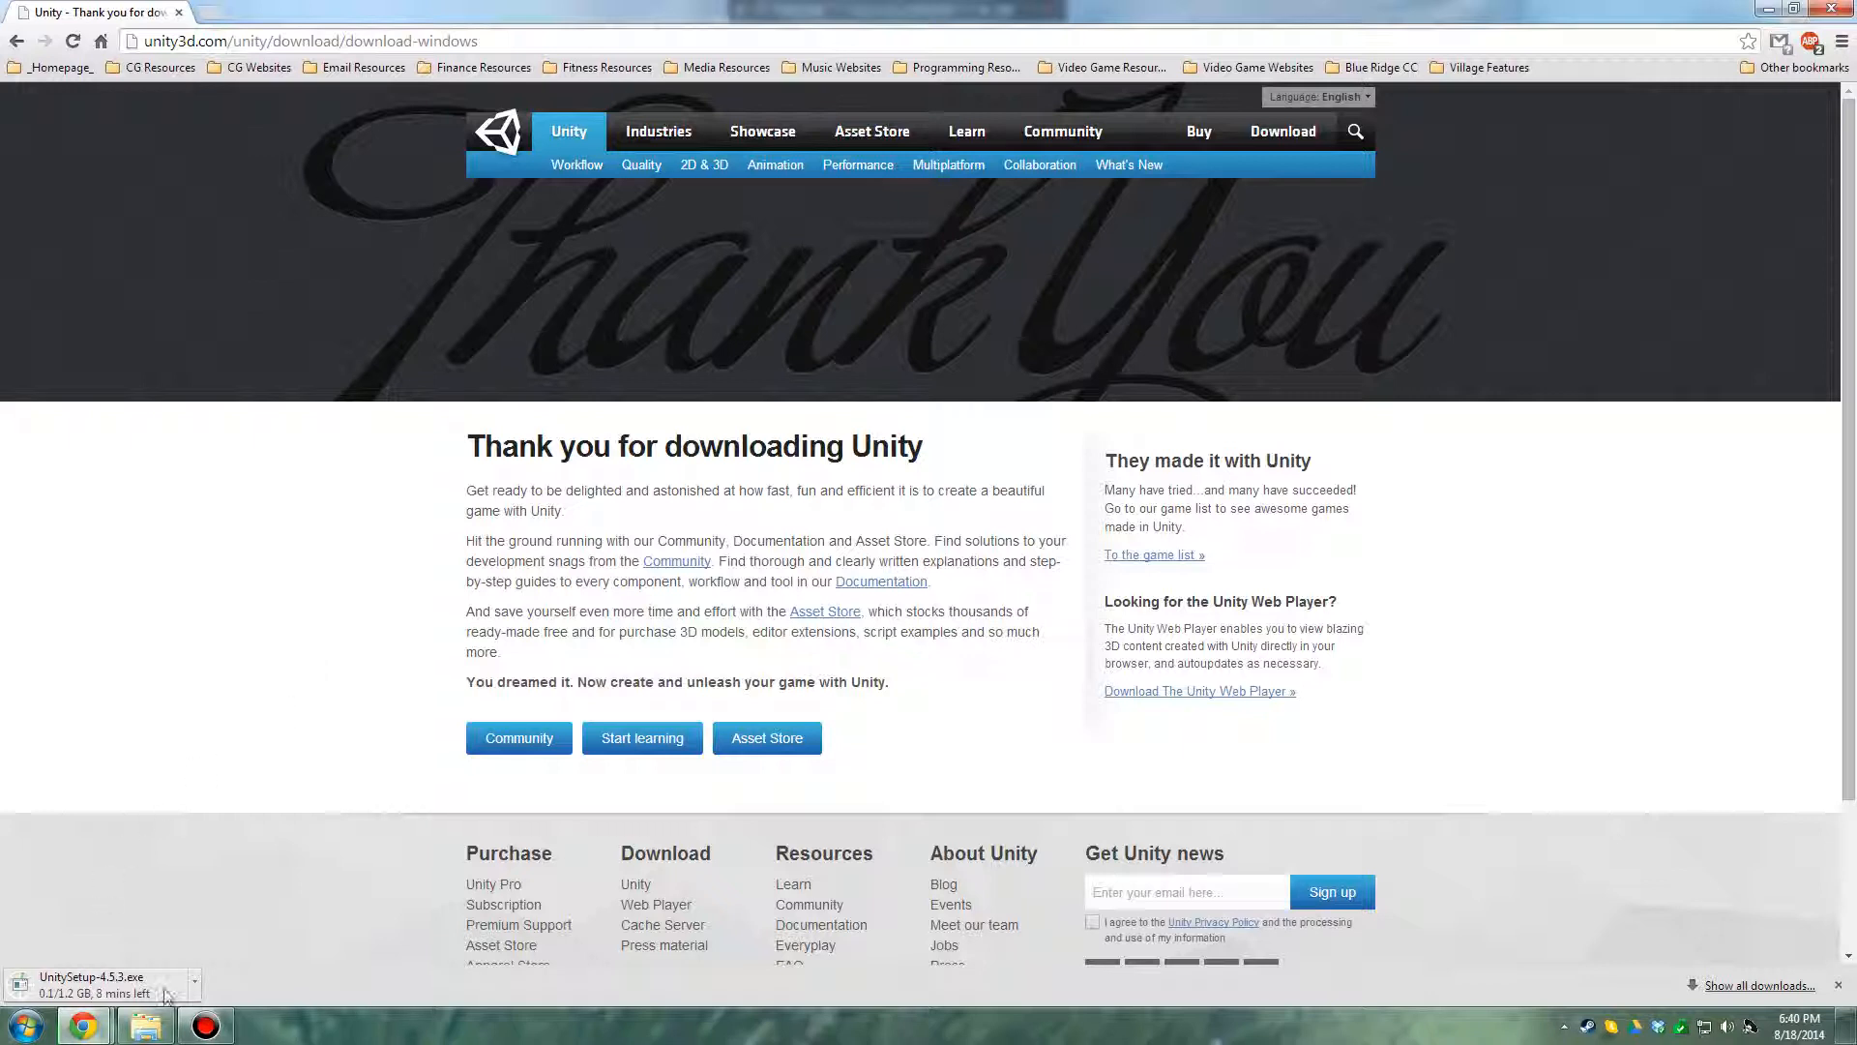
right_click(124, 994)
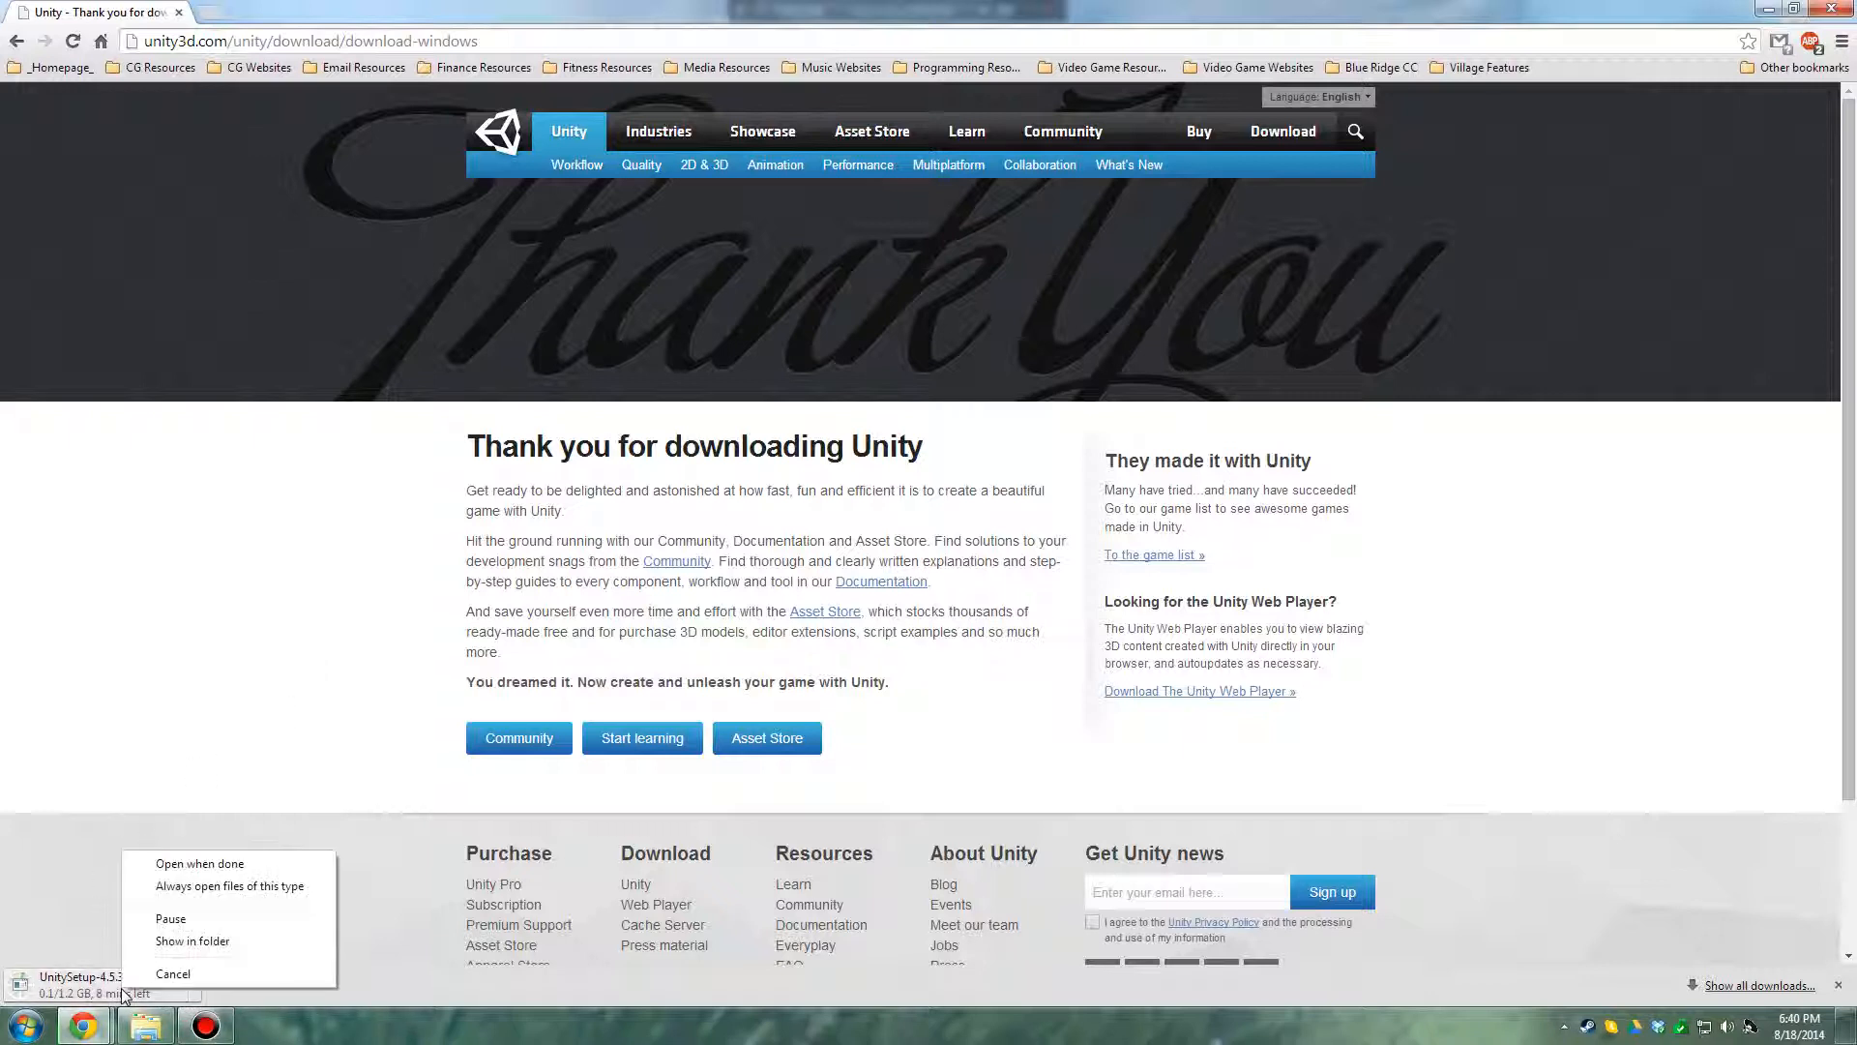
left_click(188, 975)
Launch the installed Unity editor and bring up the new project setup in its Project Wizard
left_click(26, 1026)
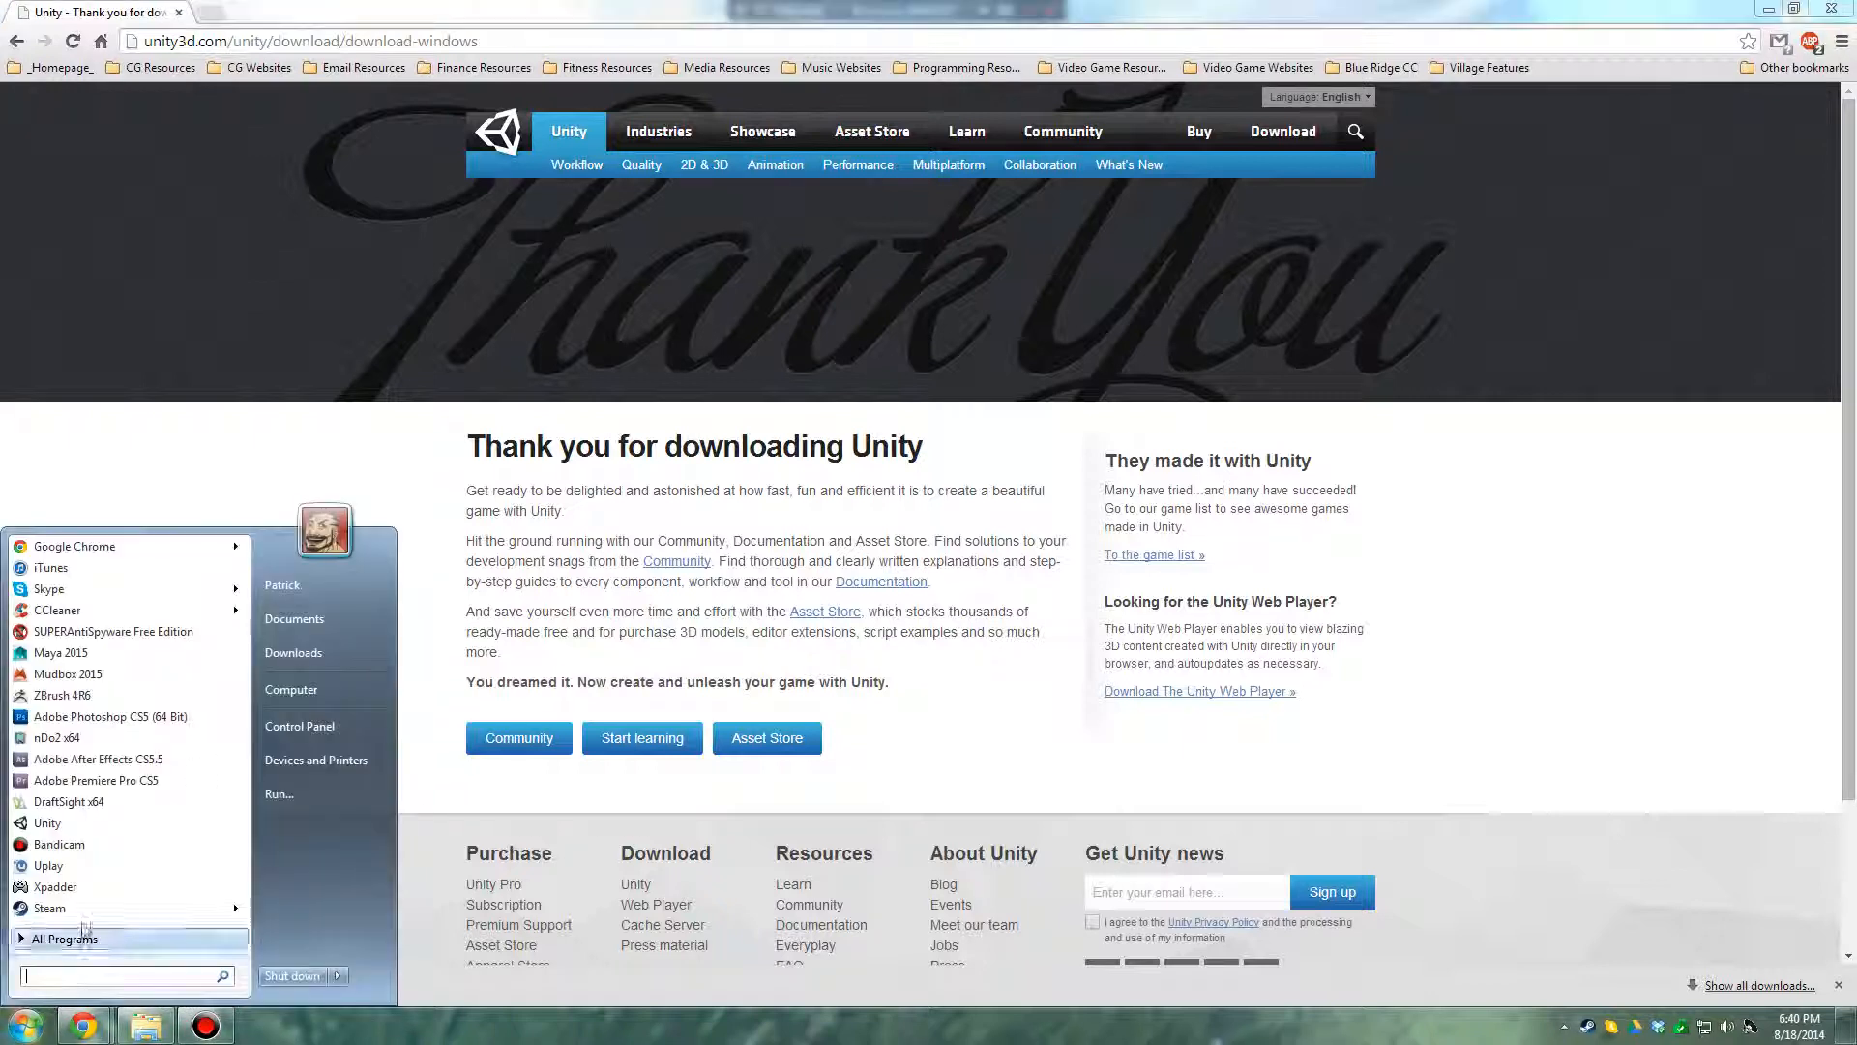
left_click(75, 825)
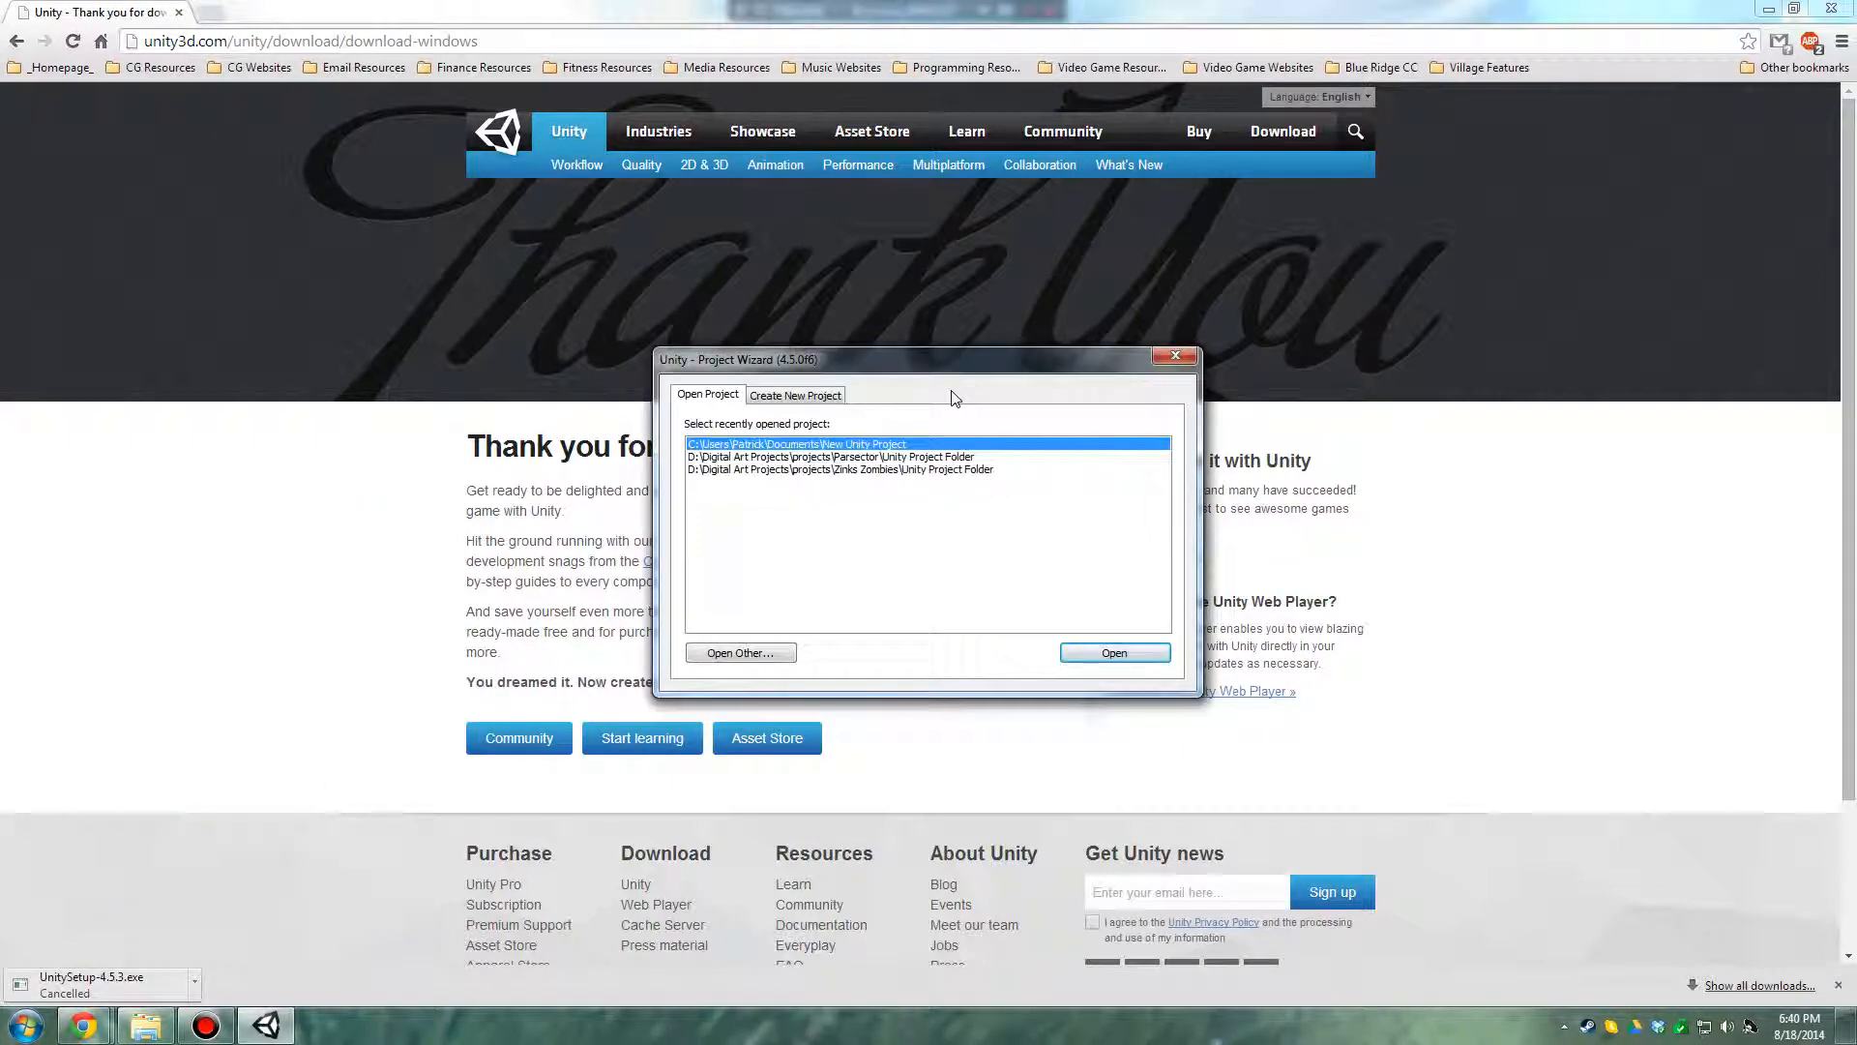
left_click_drag(1027, 366, 965, 377)
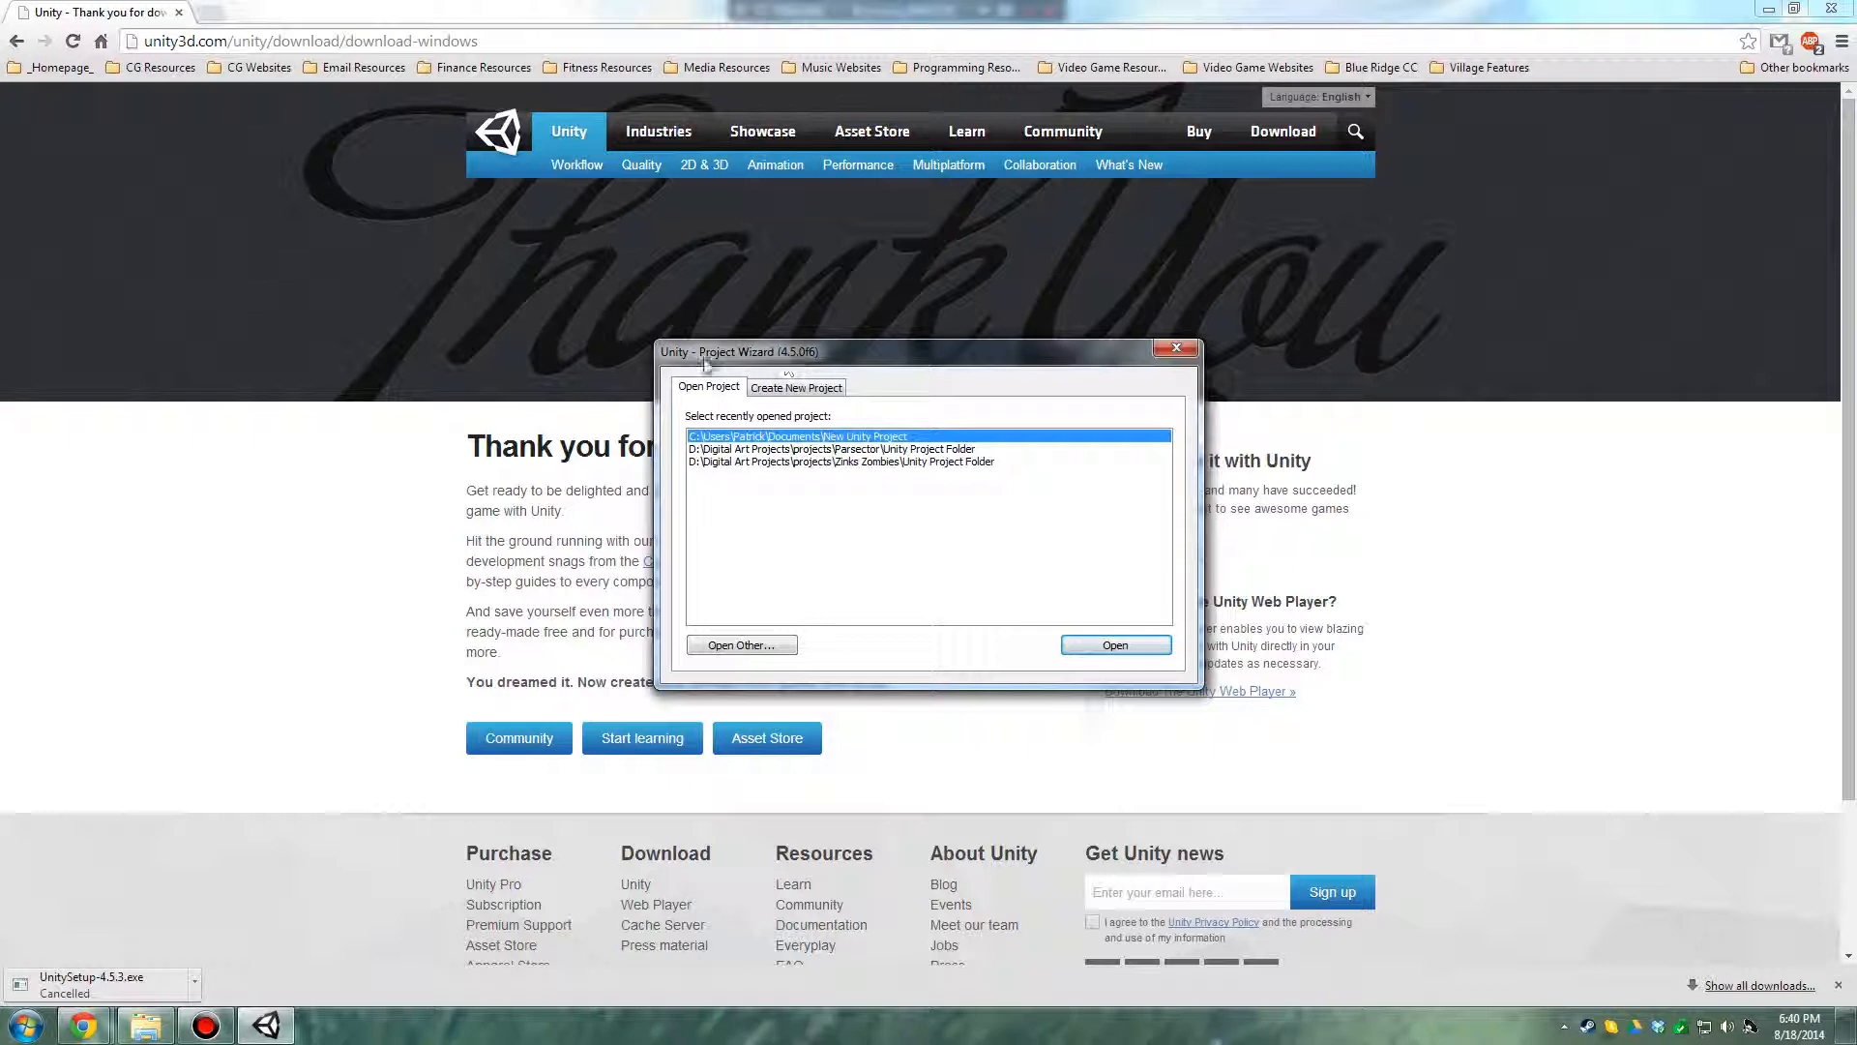
left_click(791, 389)
left_click(720, 392)
left_click(788, 389)
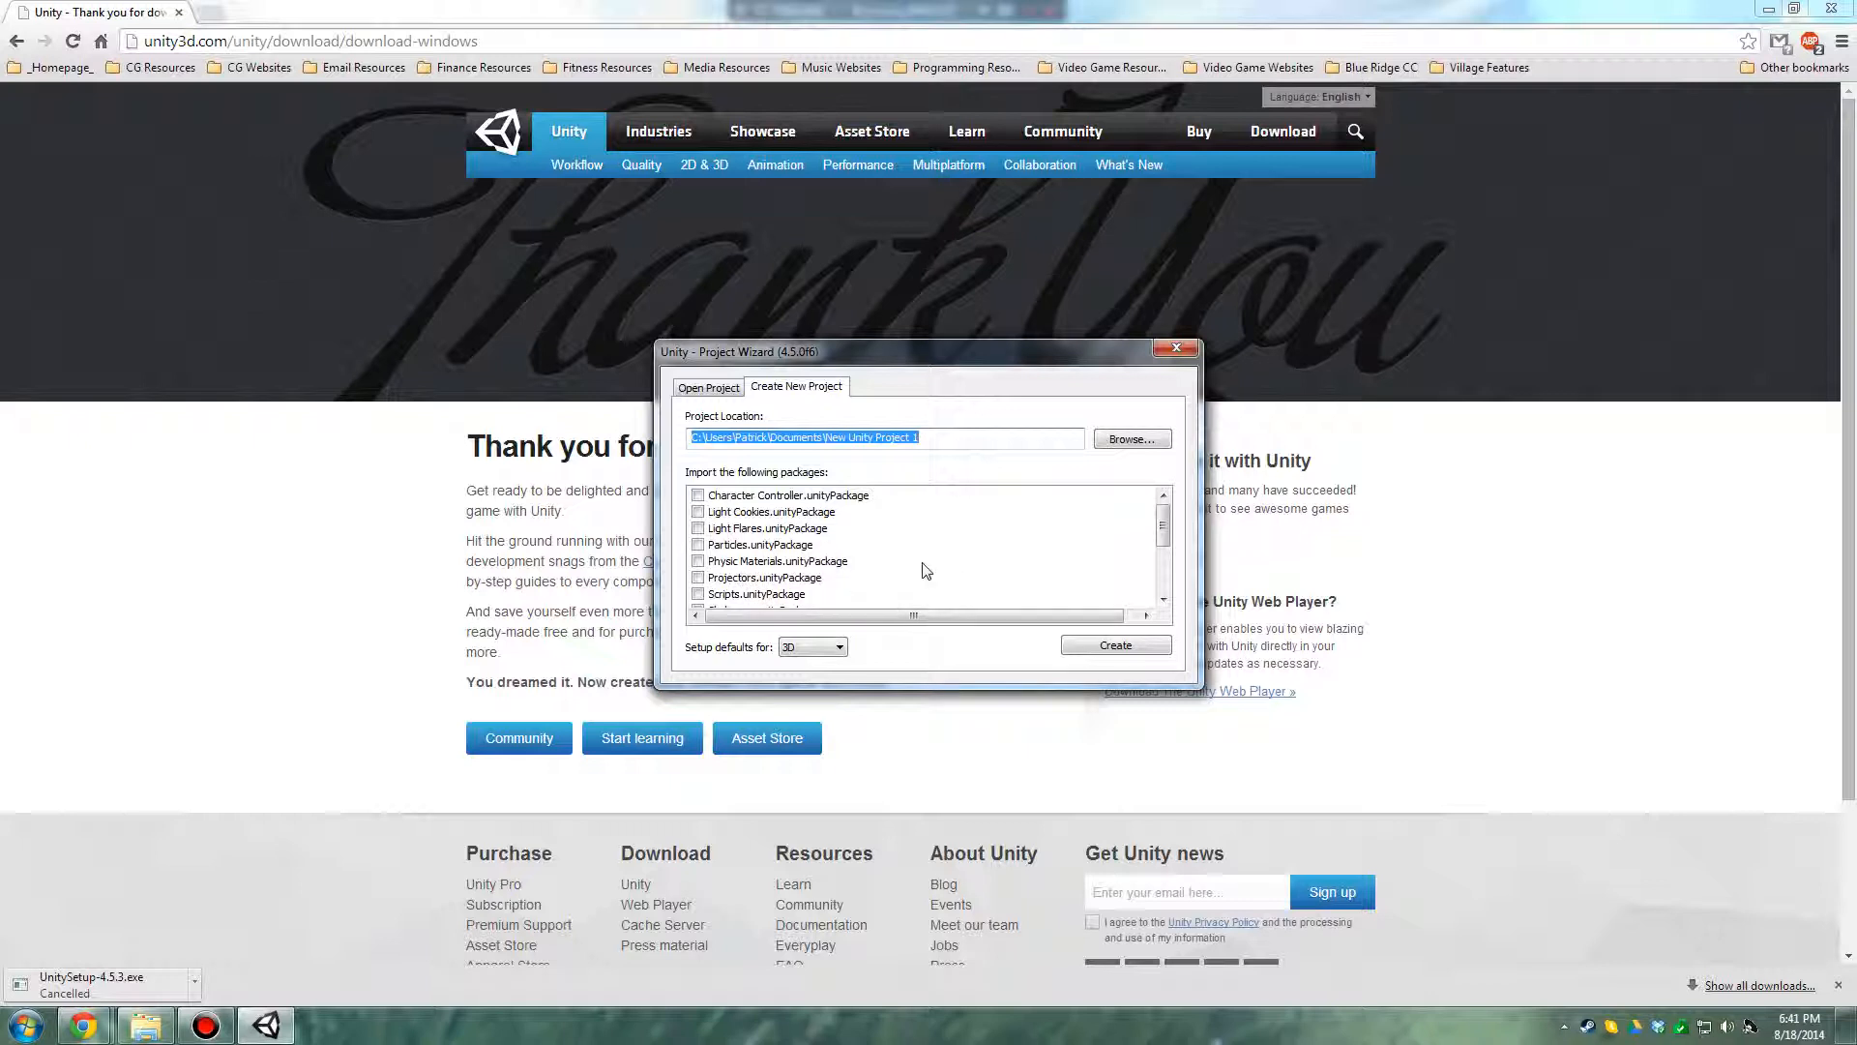
Set the new project's defaults to 3D without selecting any packages for import
mouse_move(1162, 523)
left_mouse_down()
mouse_move(1162, 570)
mouse_move(1158, 499)
left_mouse_up()
left_click(829, 648)
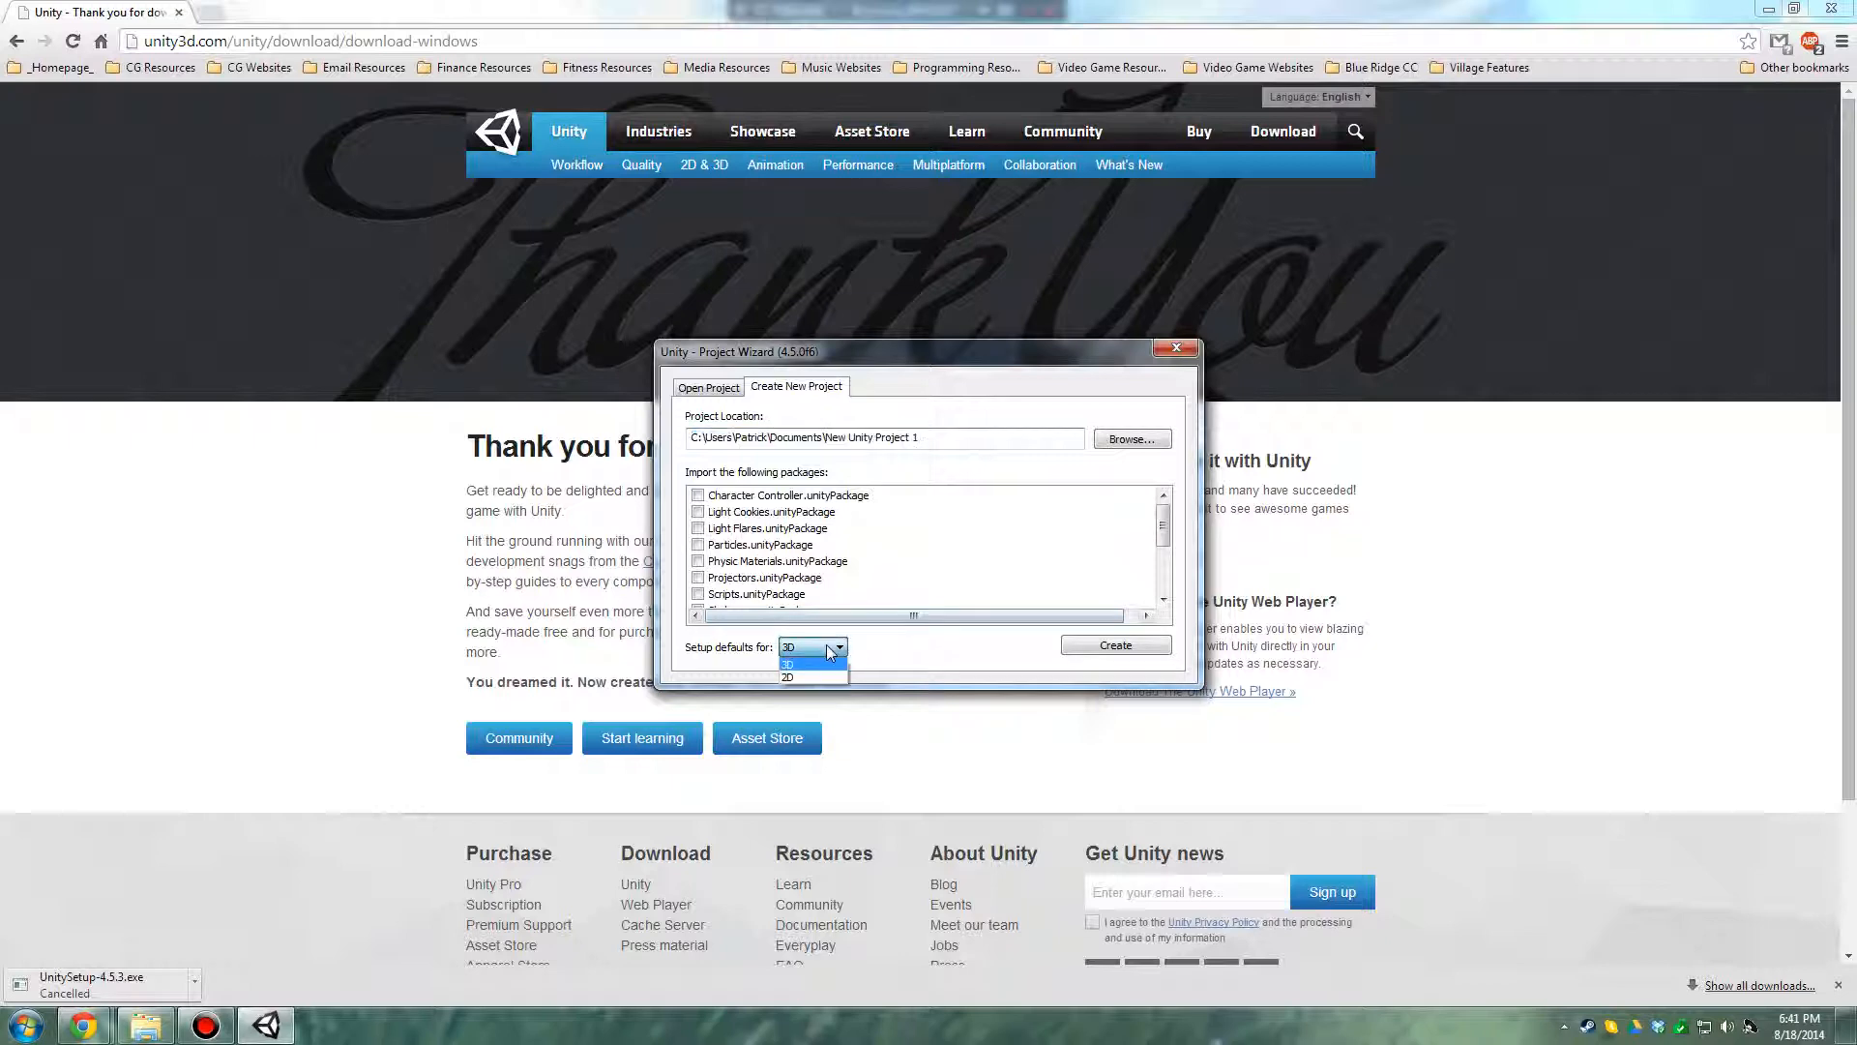
left_click(808, 664)
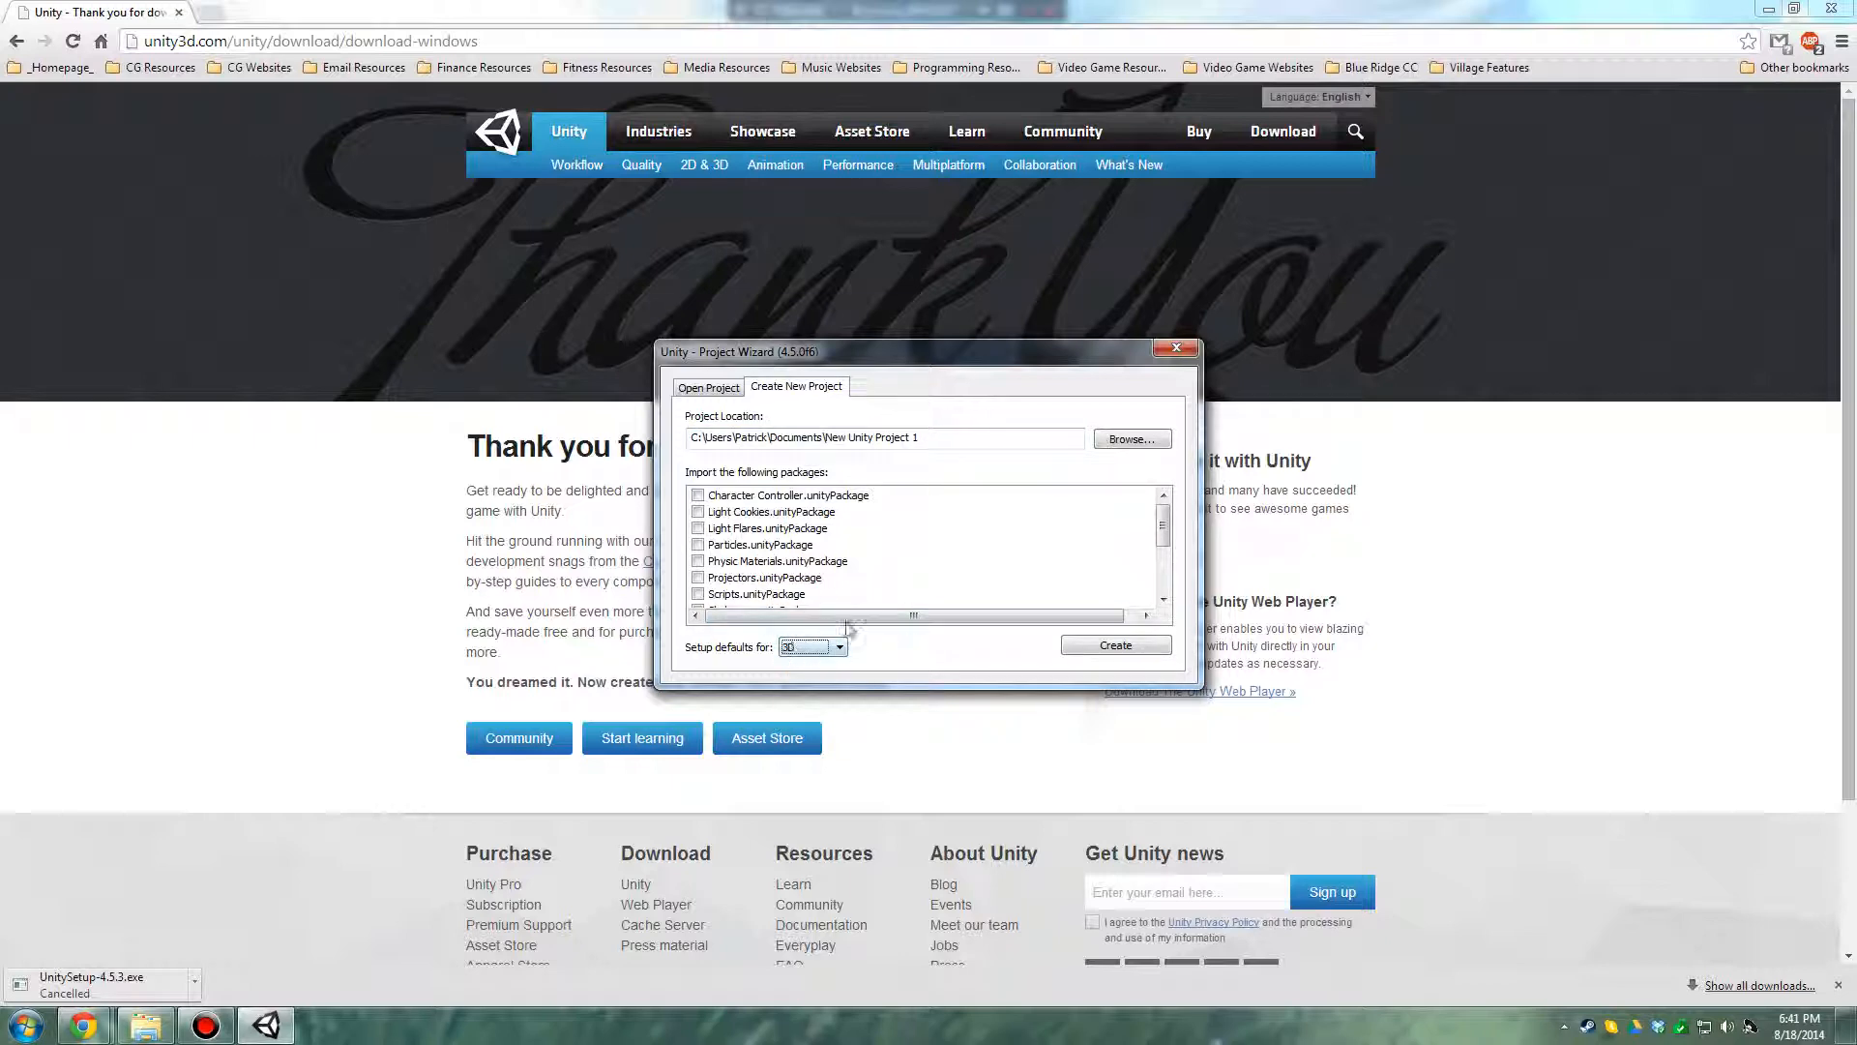
Create the project in the folder D:\Teaching\SGD 113 Programming I\Chapter 01 Intro To Unity\Unity Project Folder
left_click(1130, 440)
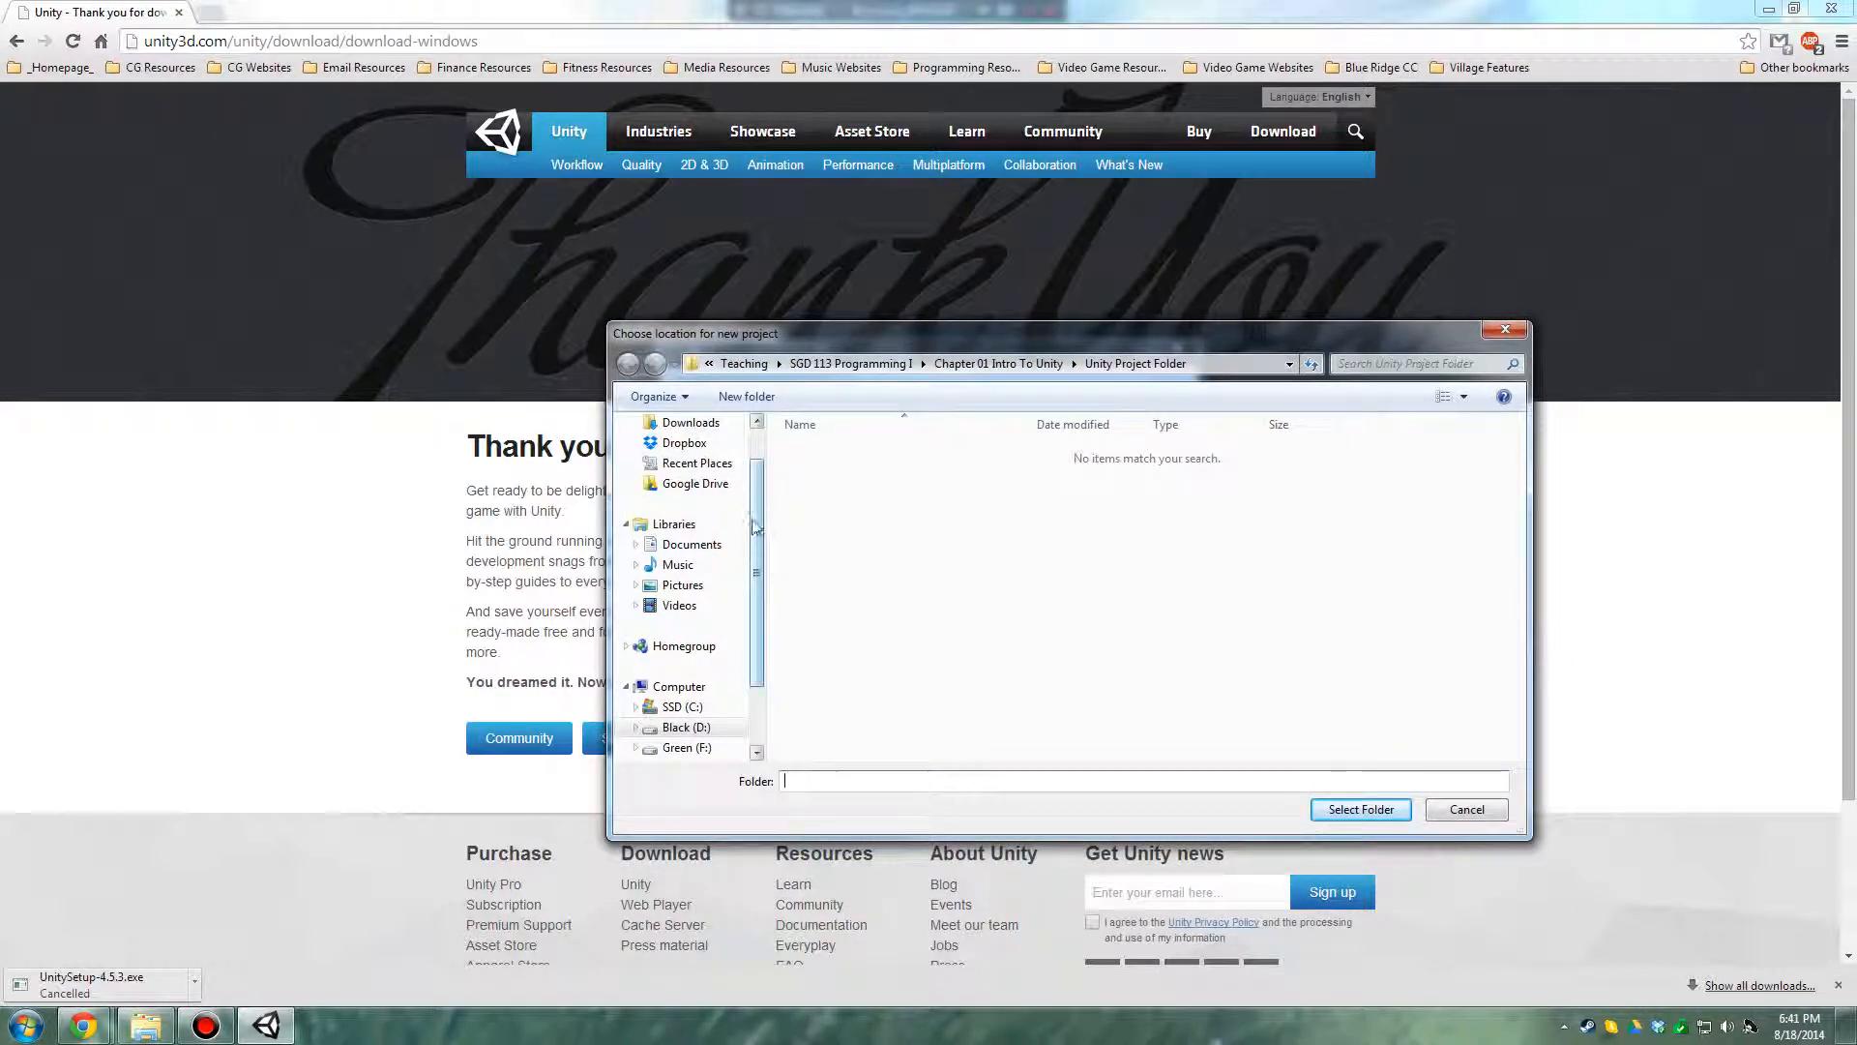
scroll(697, 450, "up", 1)
left_click(683, 450)
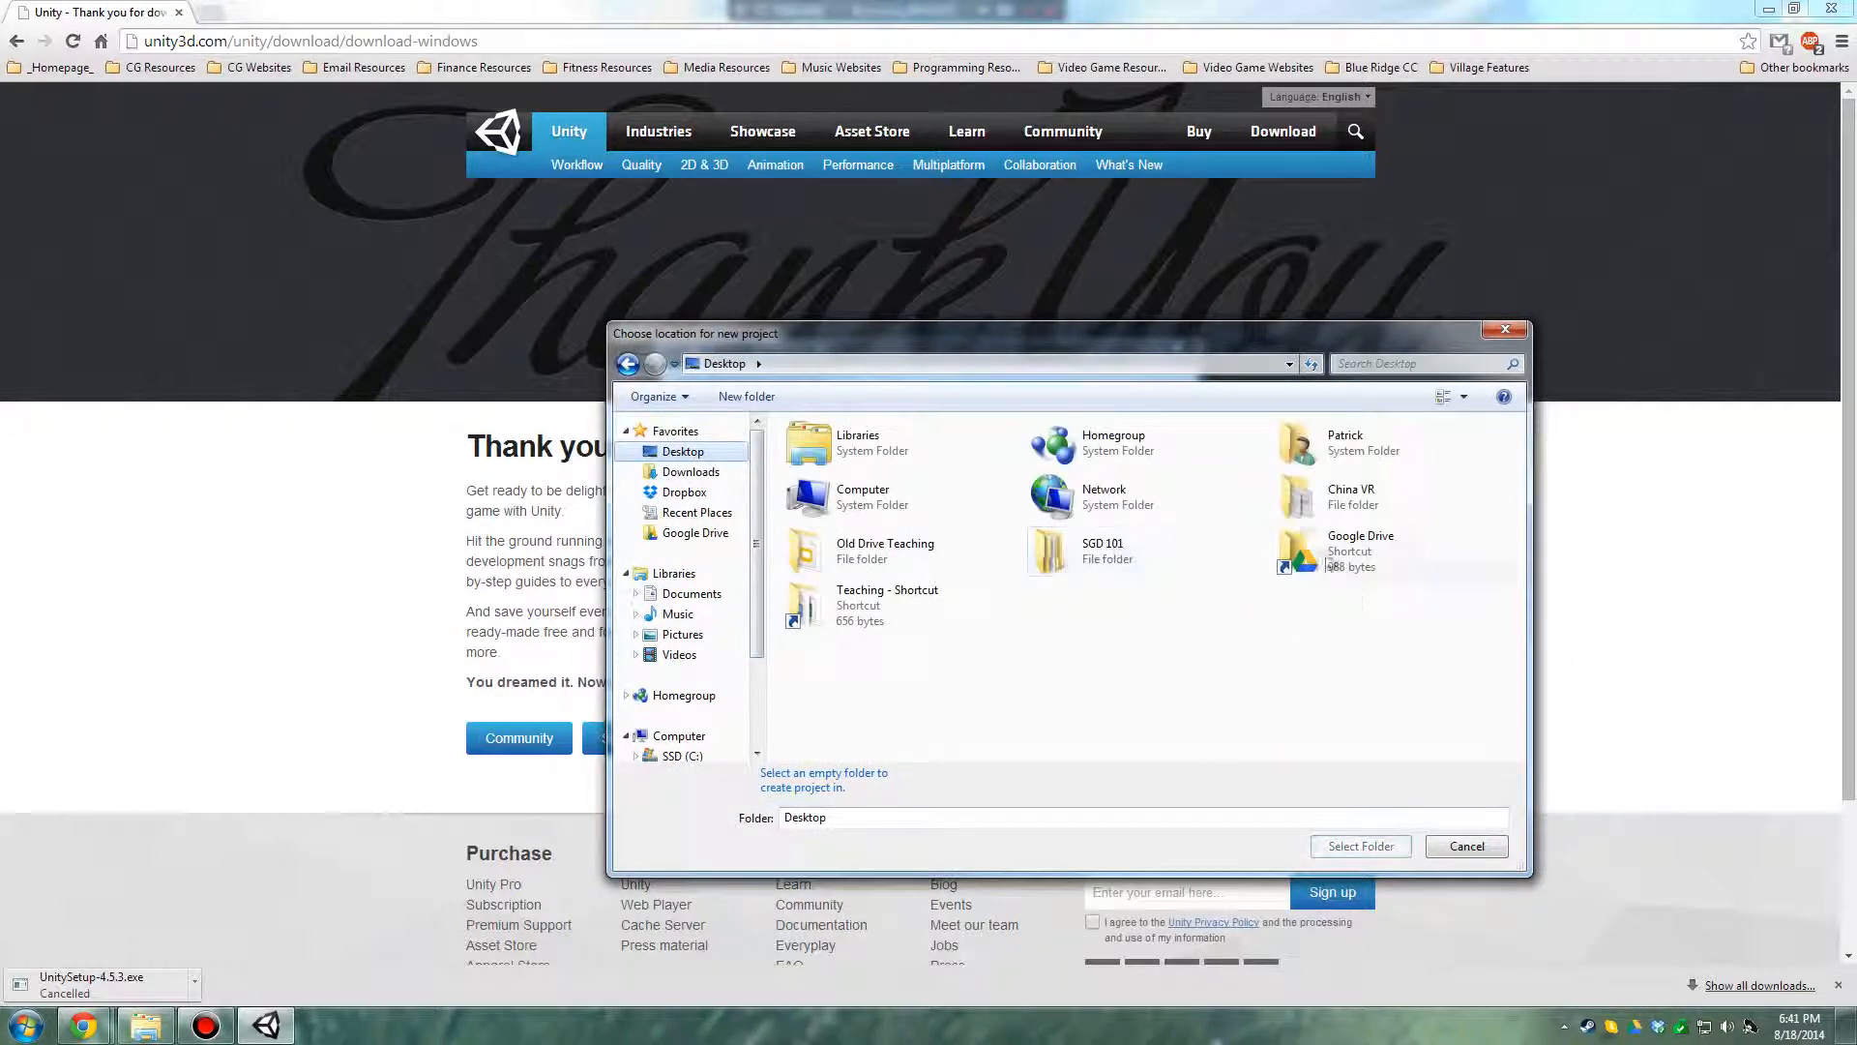
double_click(853, 610)
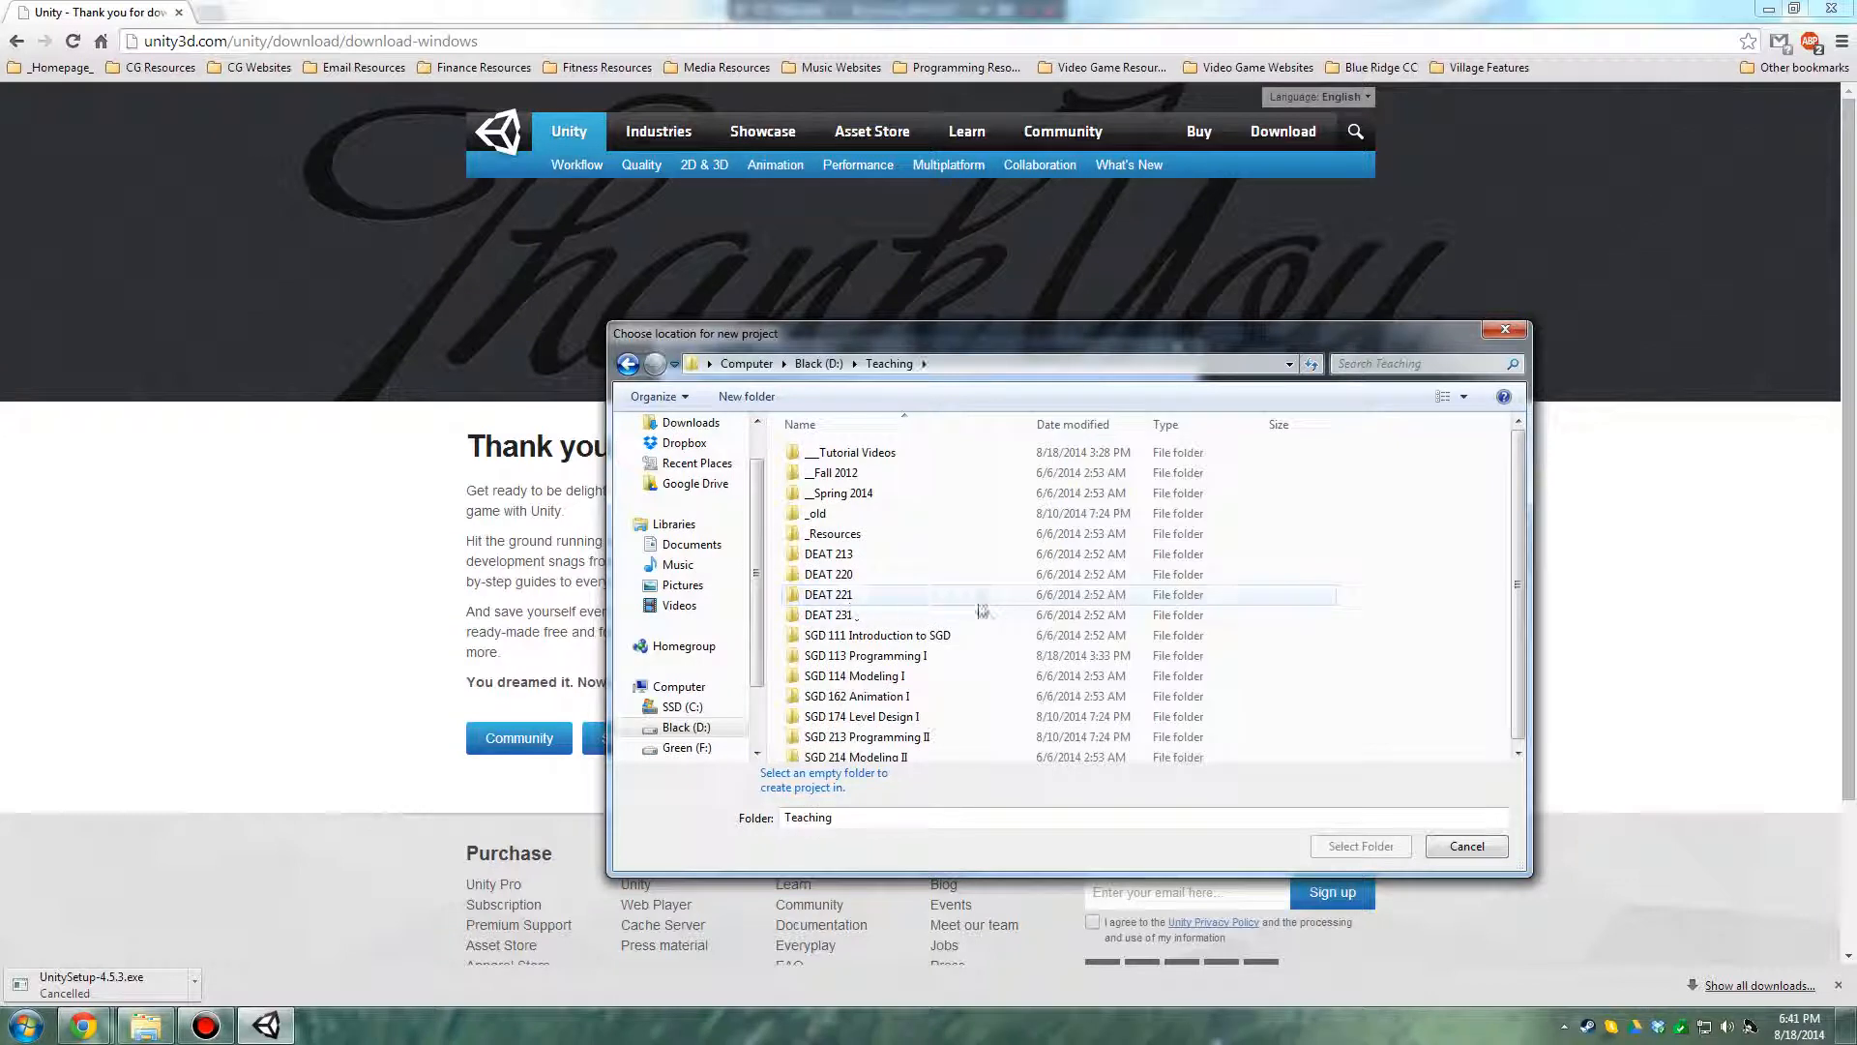
left_click(888, 661)
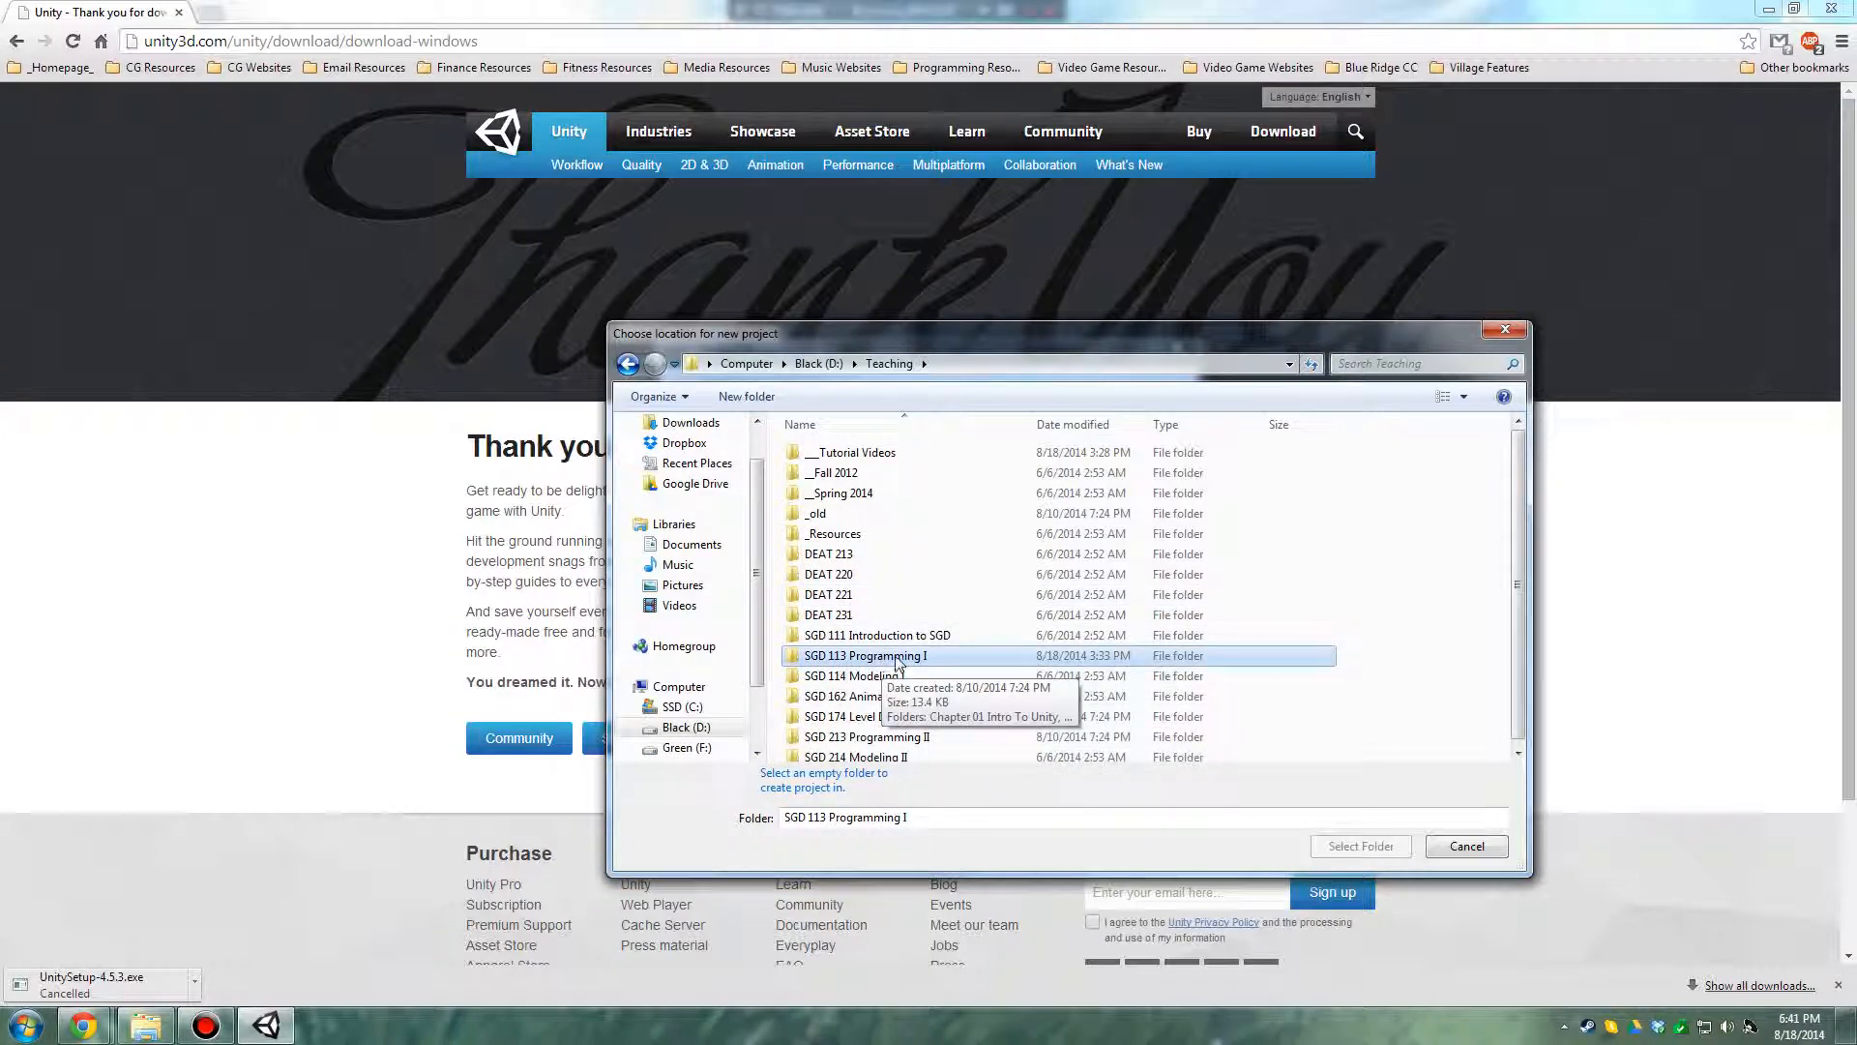
double_click(890, 662)
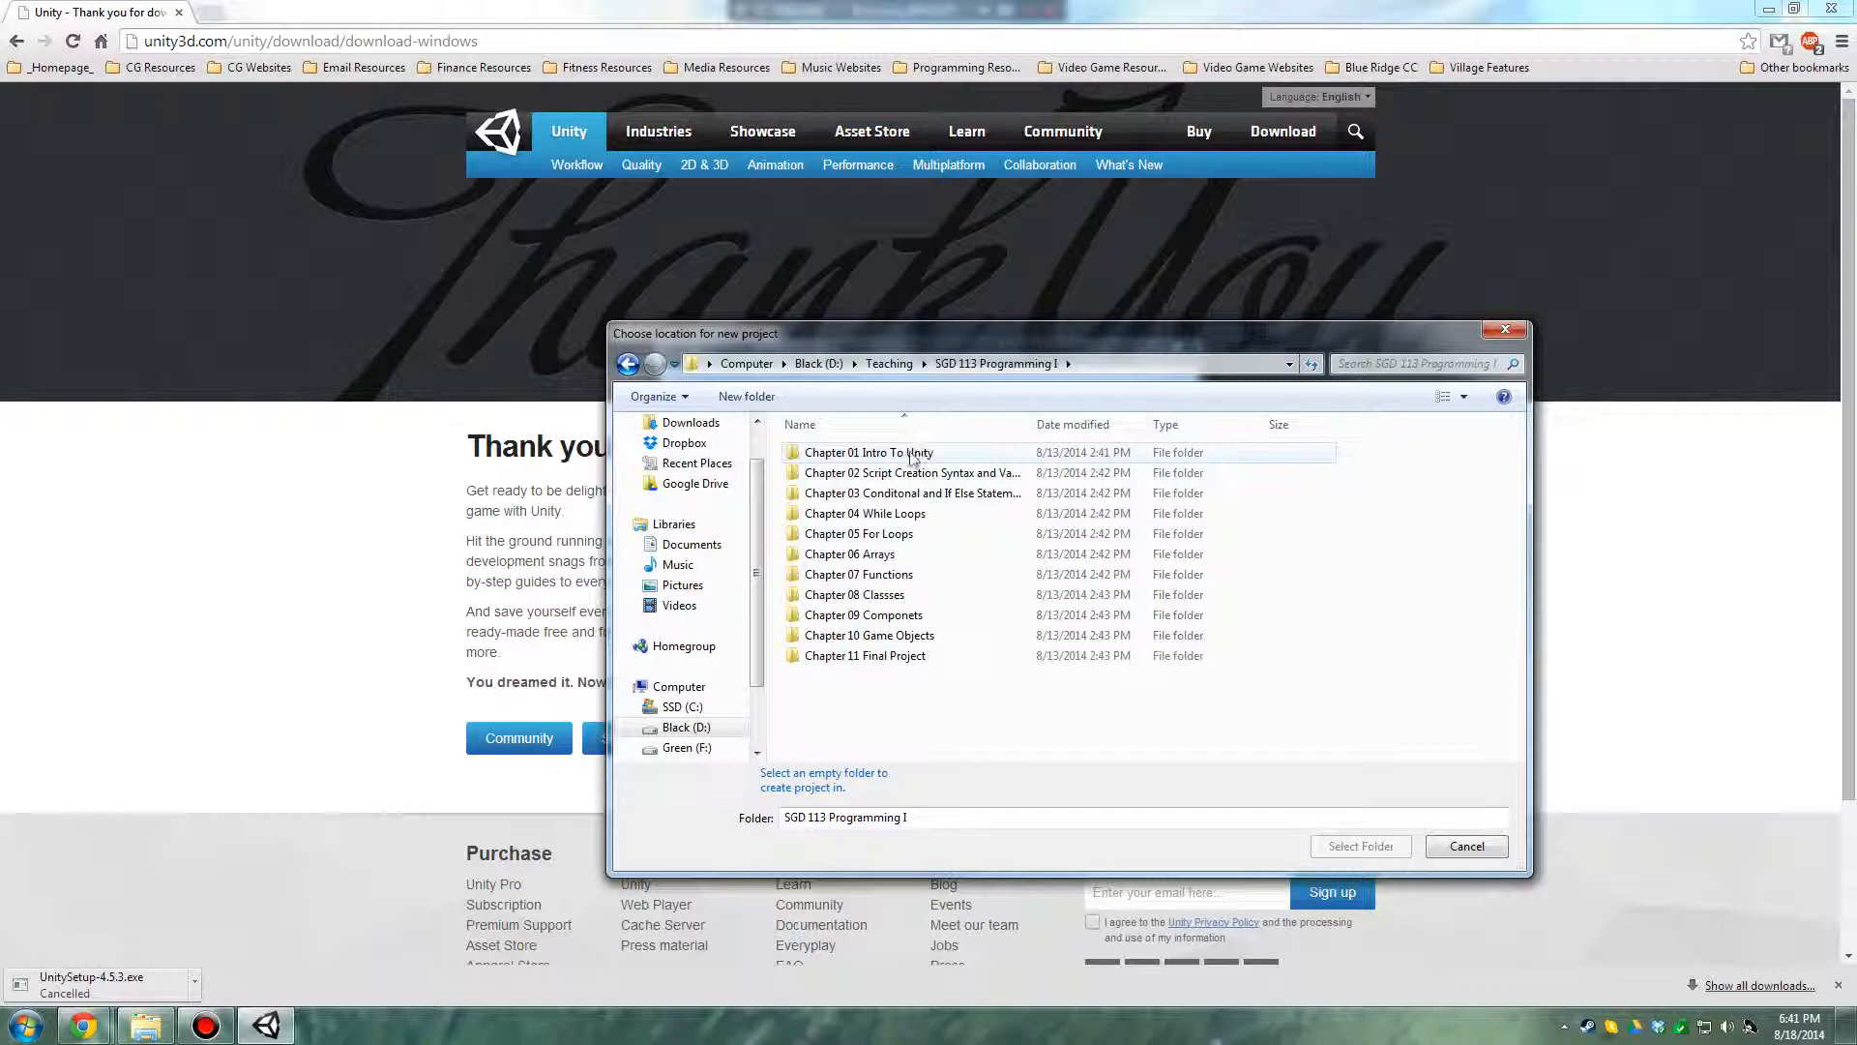
double_click(898, 457)
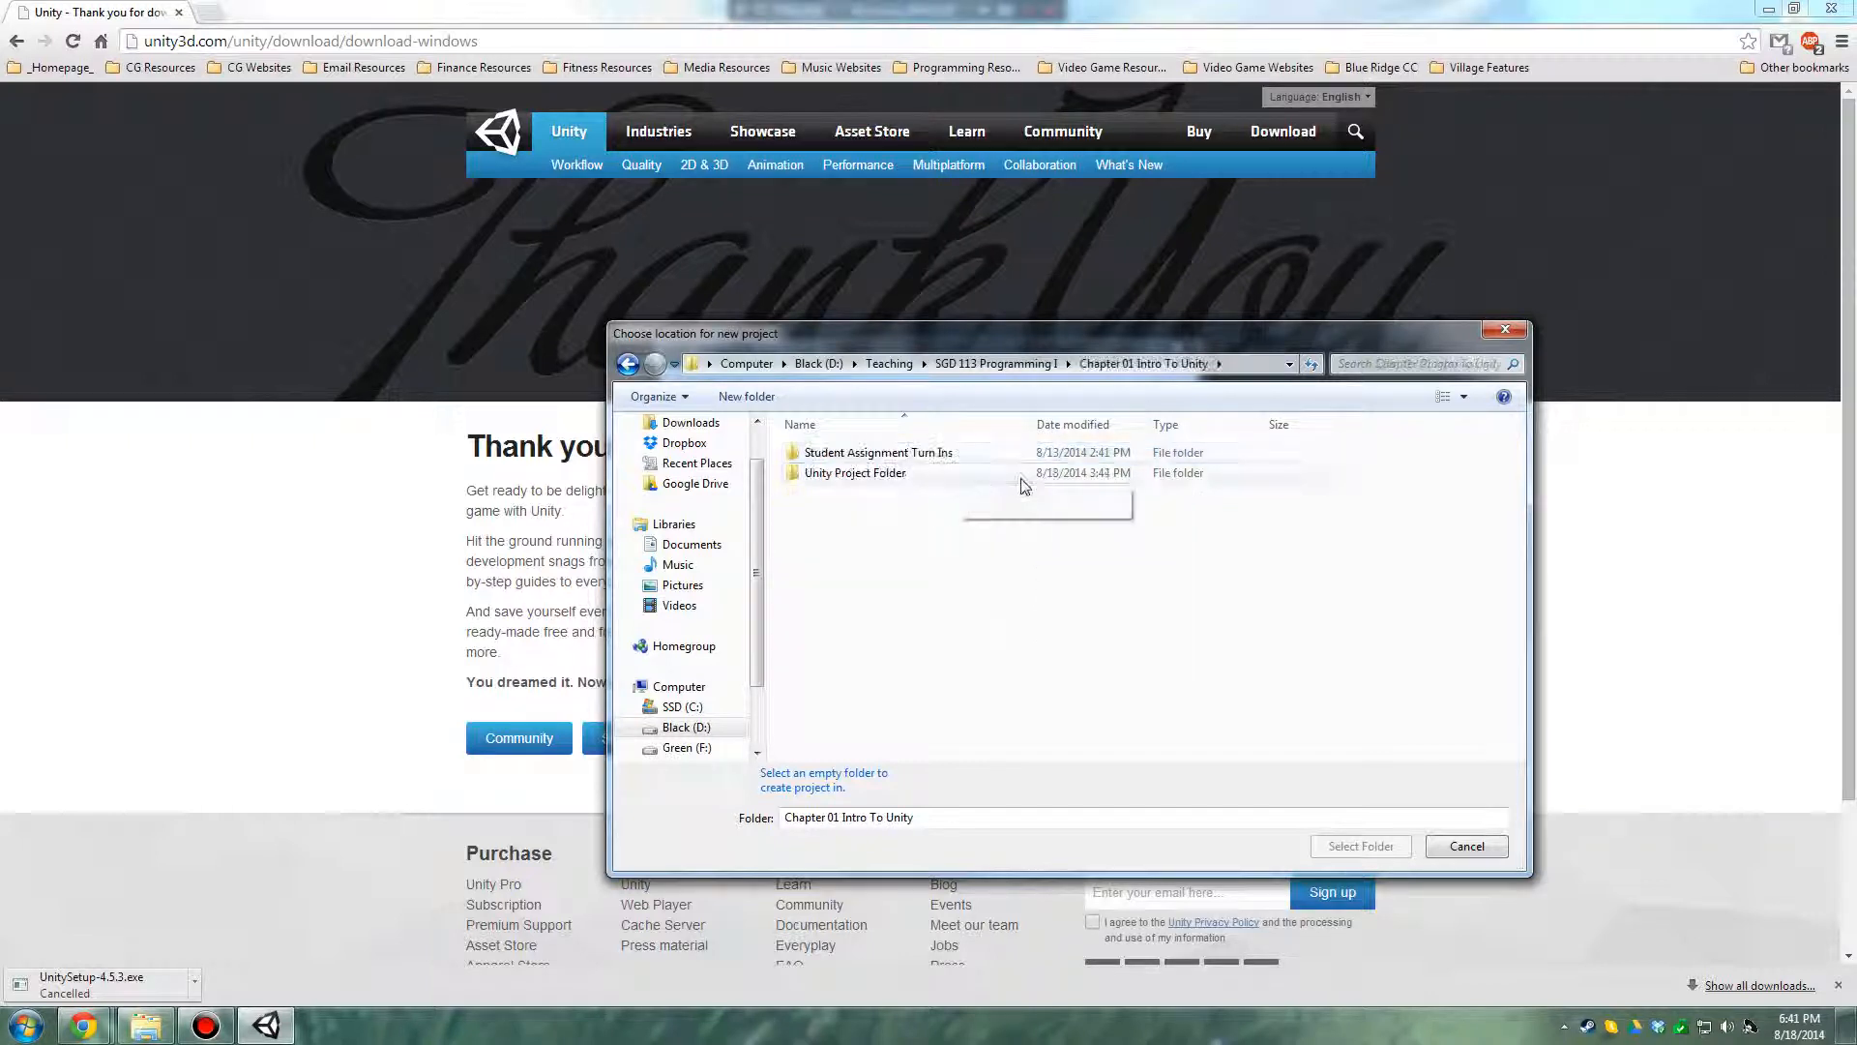
left_click(876, 477)
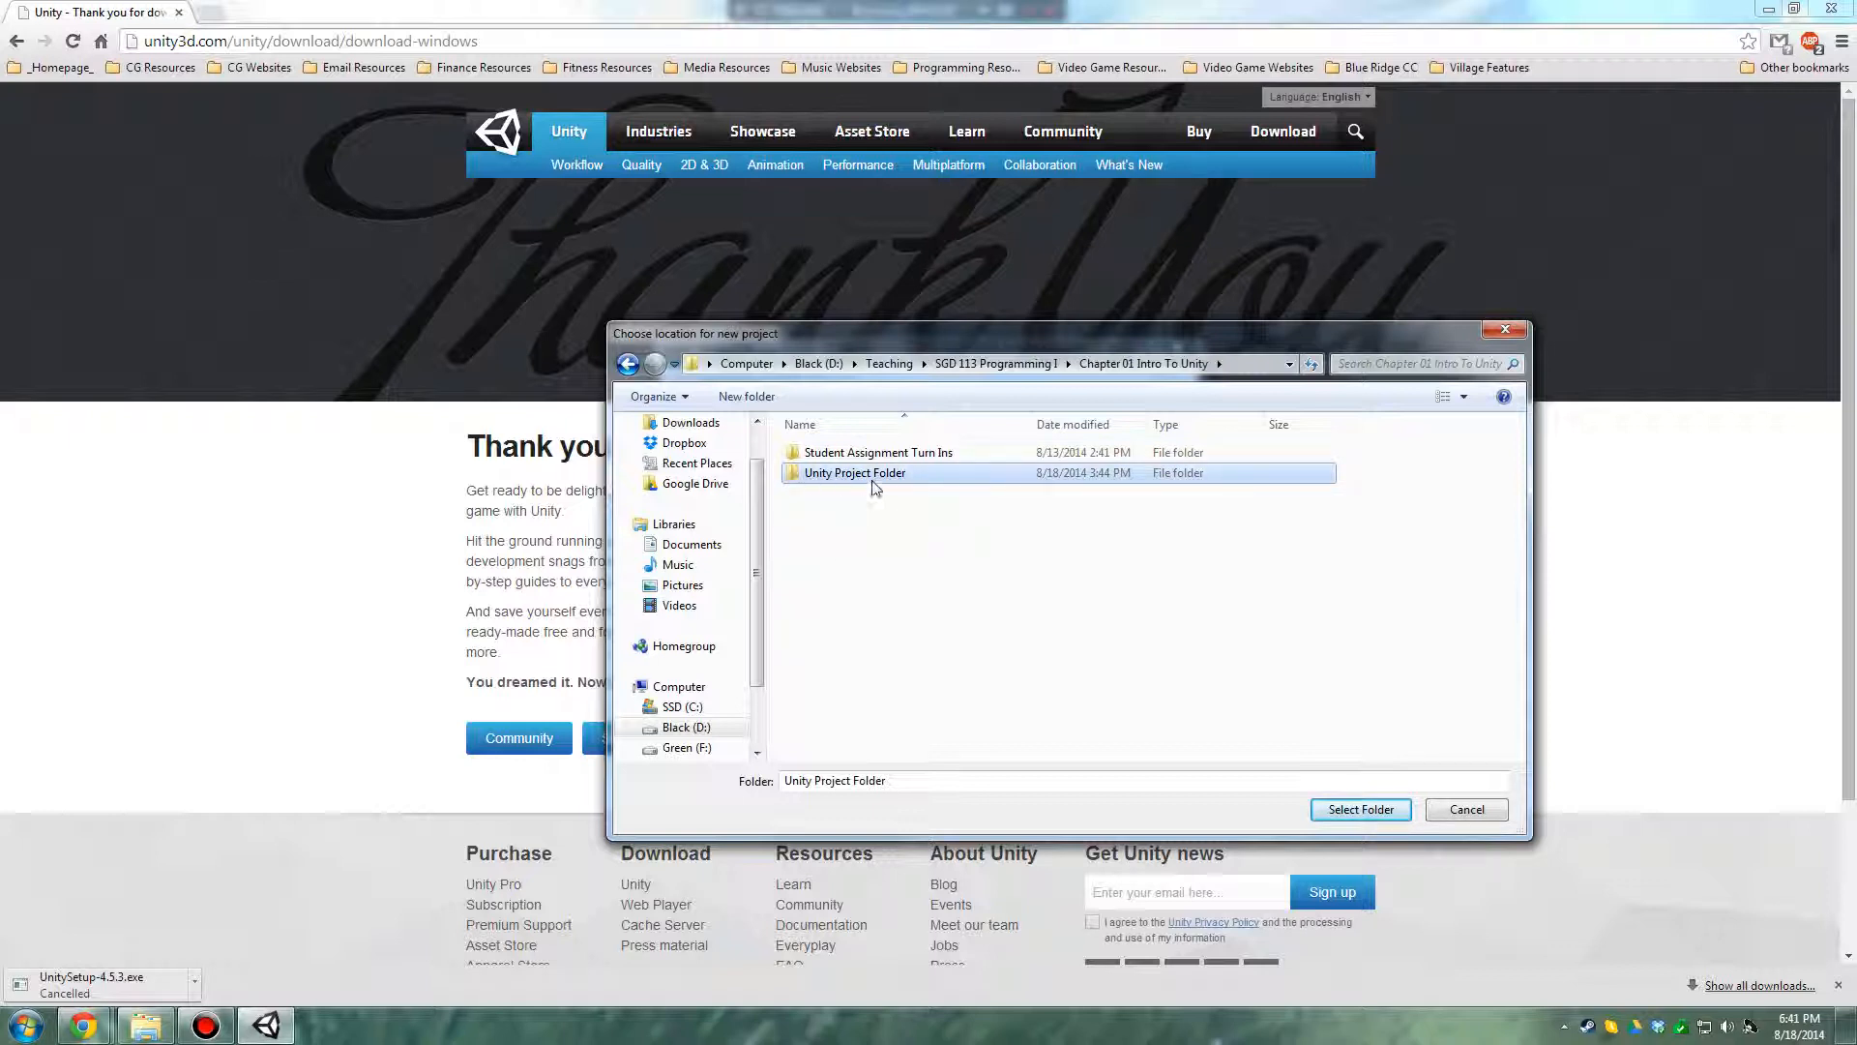
mouse_move(948, 345)
left_mouse_down()
mouse_move(911, 350)
mouse_move(937, 364)
left_mouse_up()
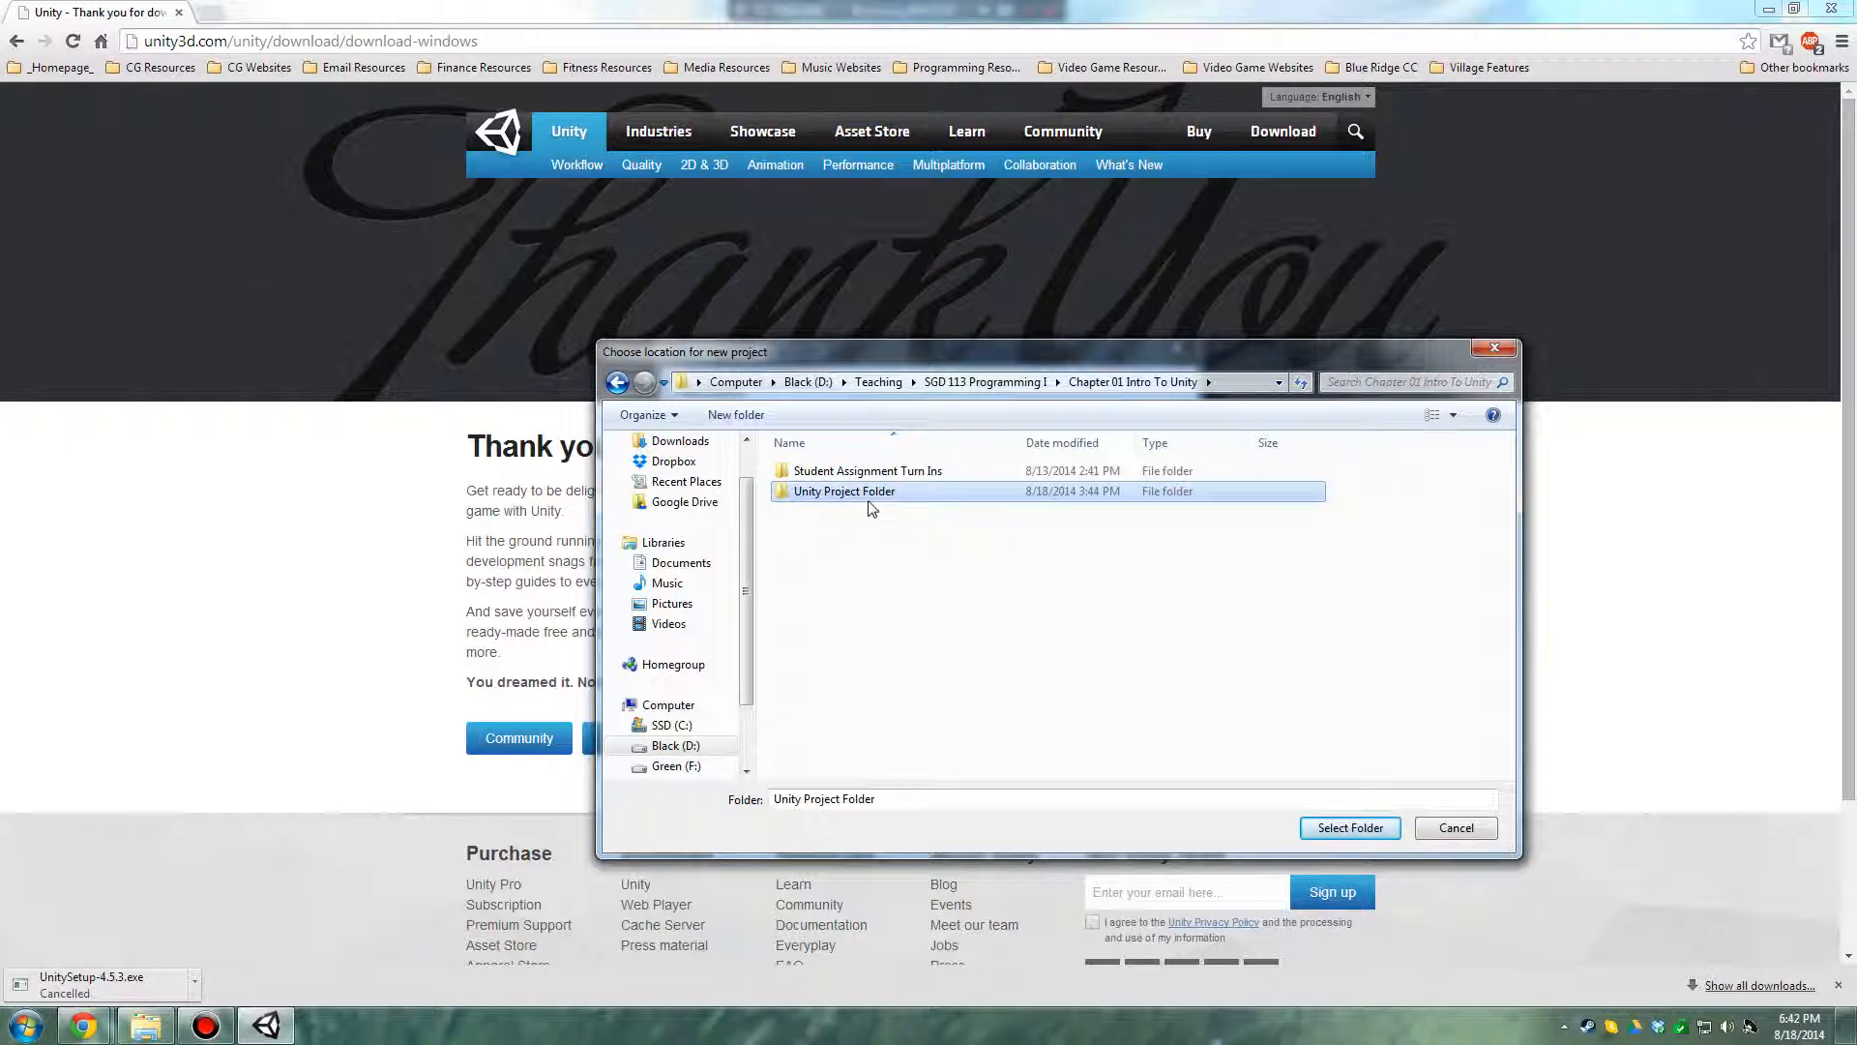
left_click(1350, 828)
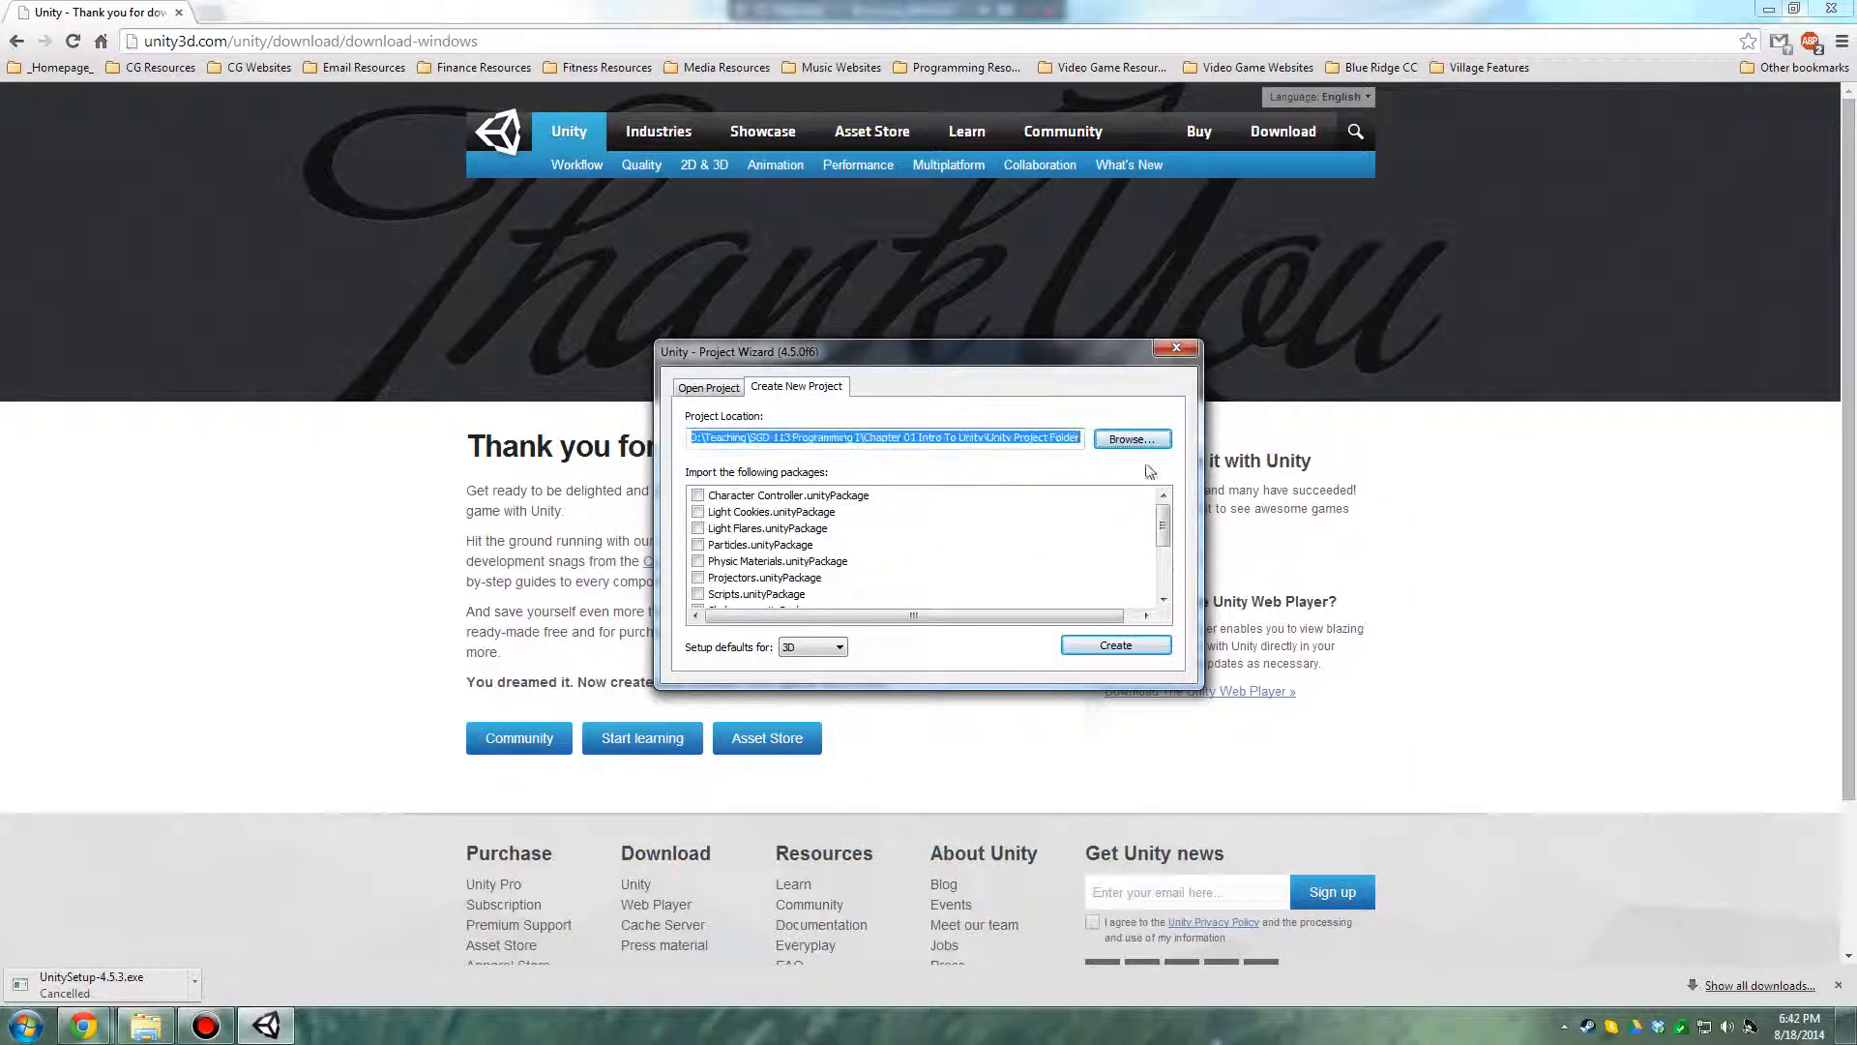
left_click(1136, 646)
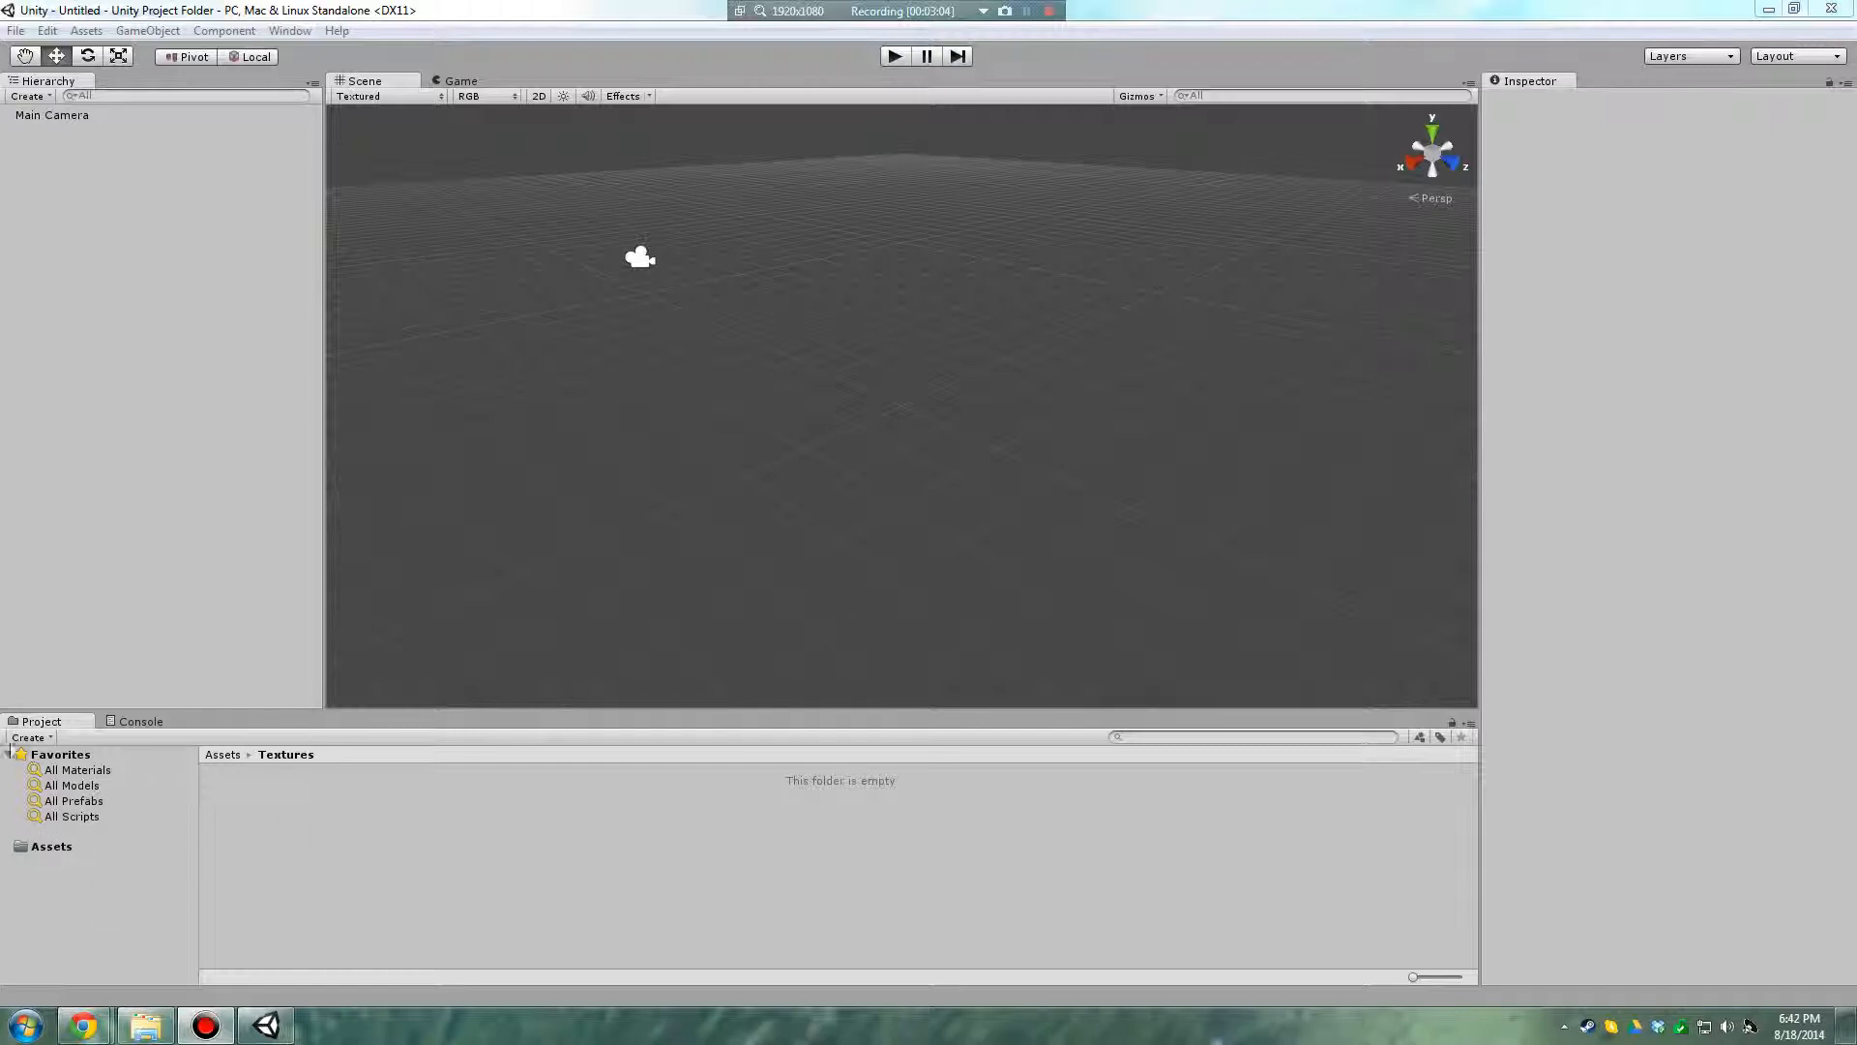
Create a folder named Meshes inside the project's Assets folder
left_click(51, 848)
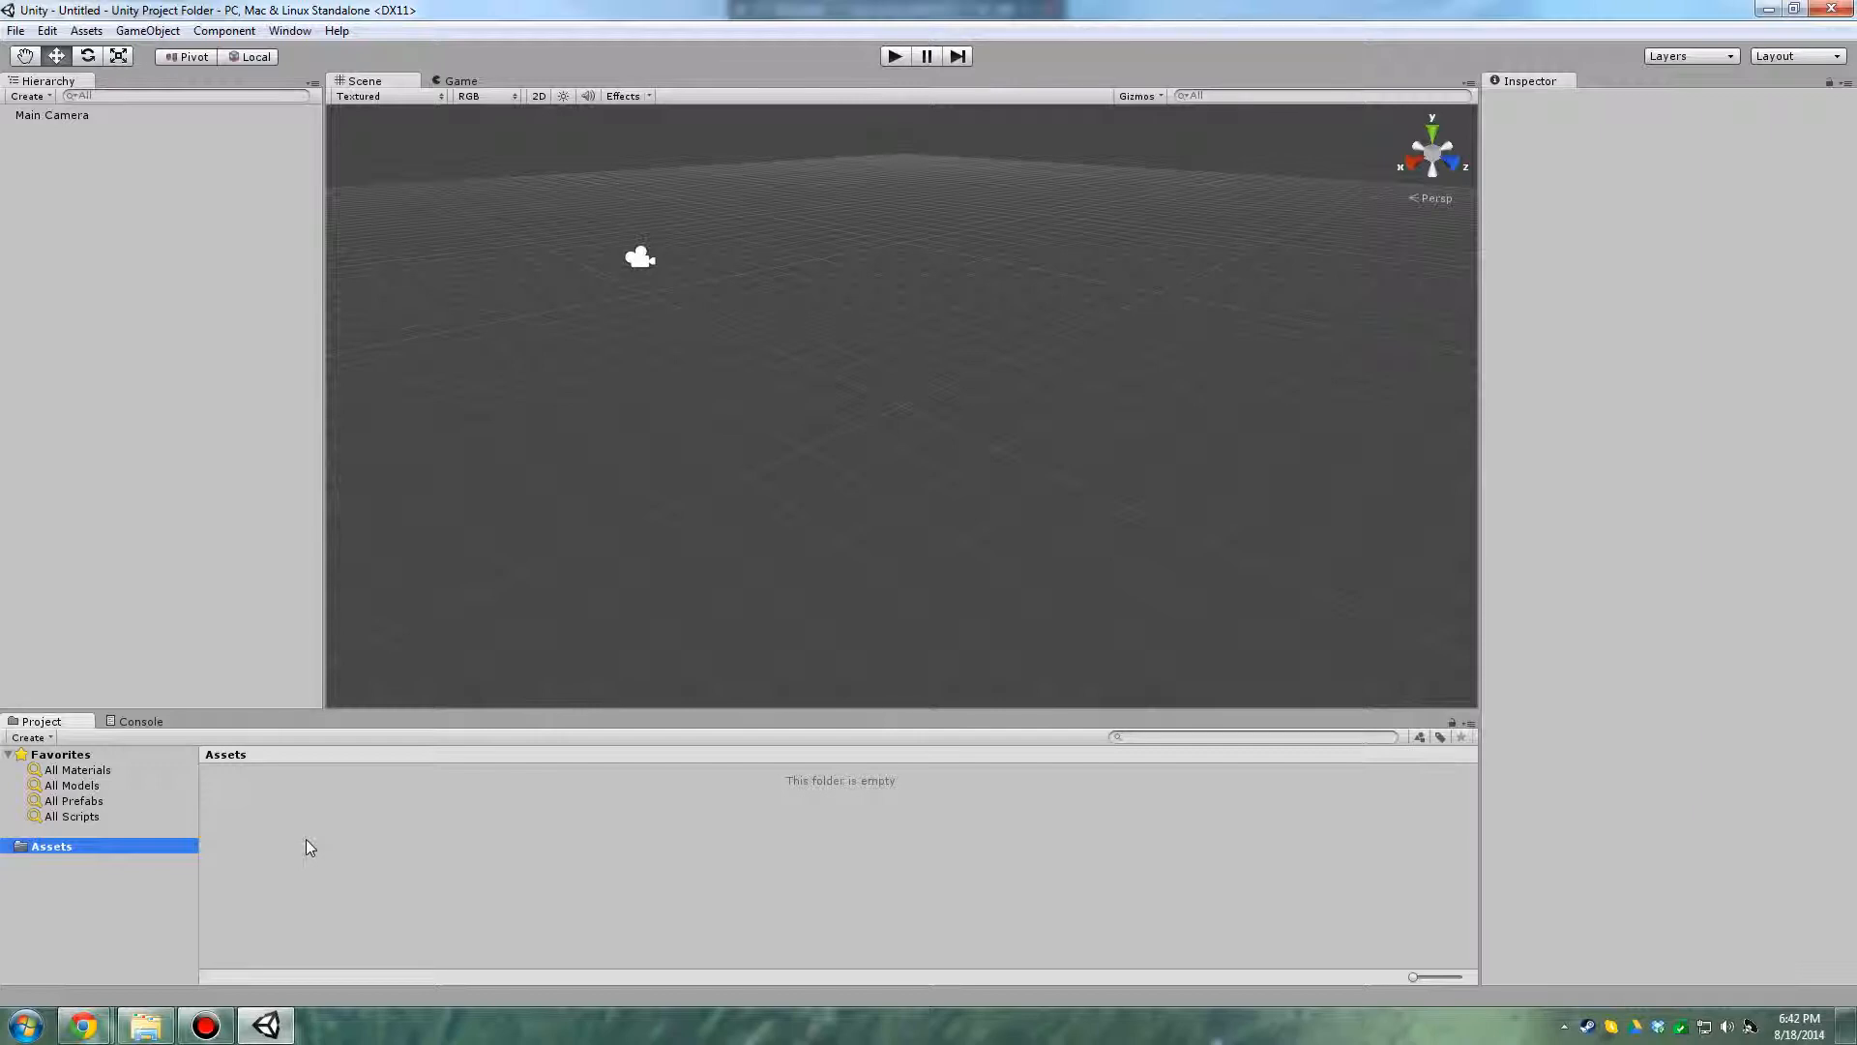
right_click(276, 849)
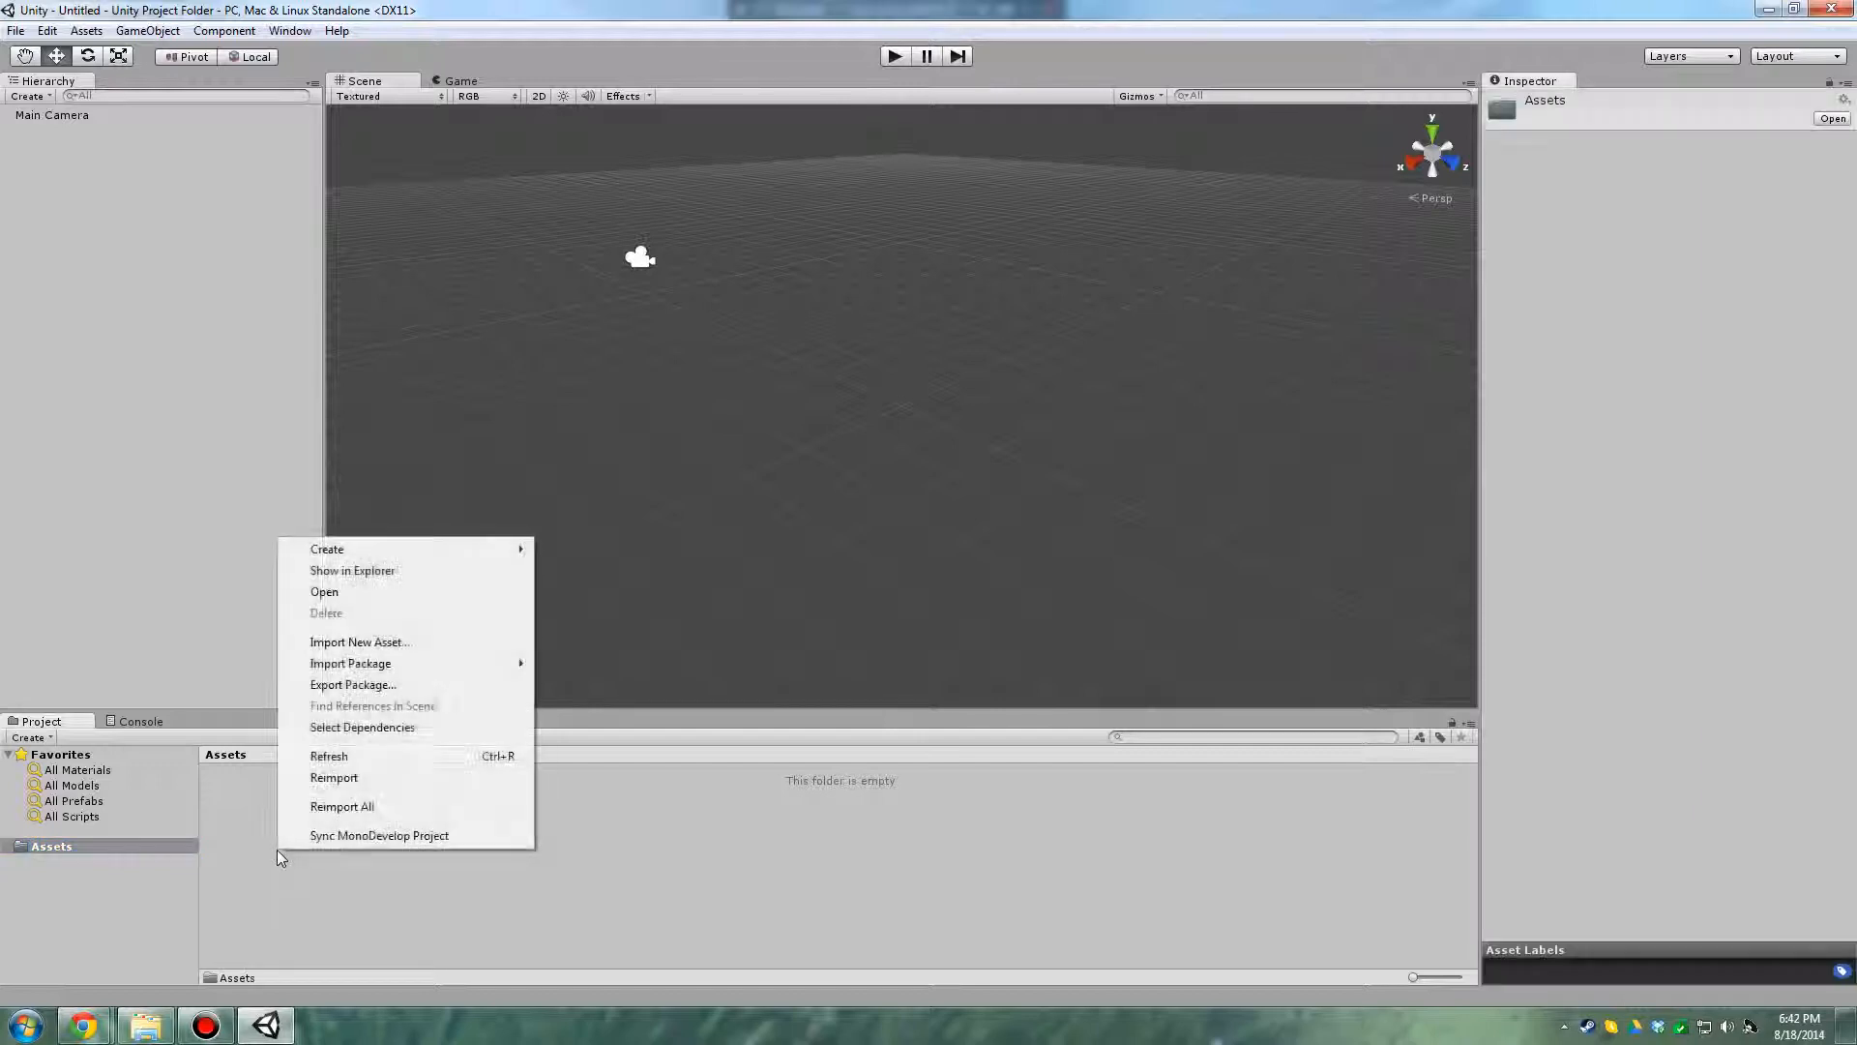
left_click(321, 822)
right_click(320, 822)
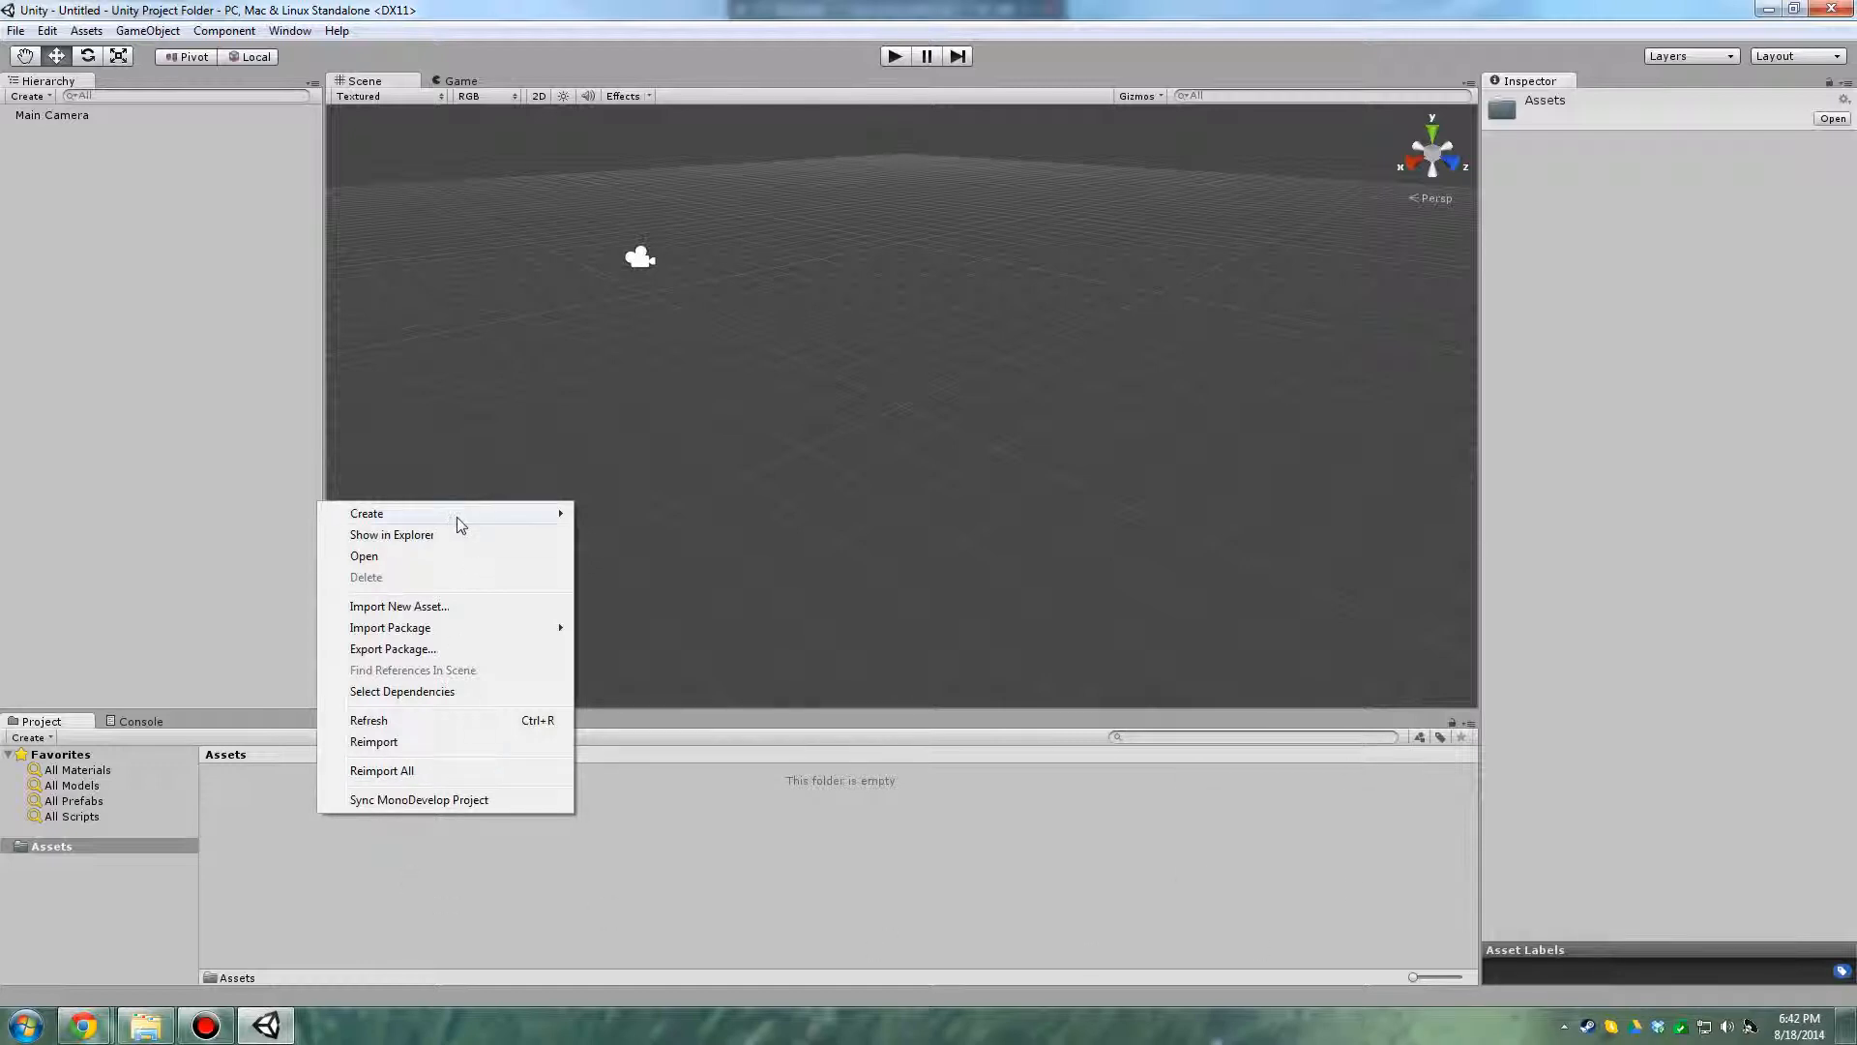
mouse_move(457, 518)
left_click(195, 518)
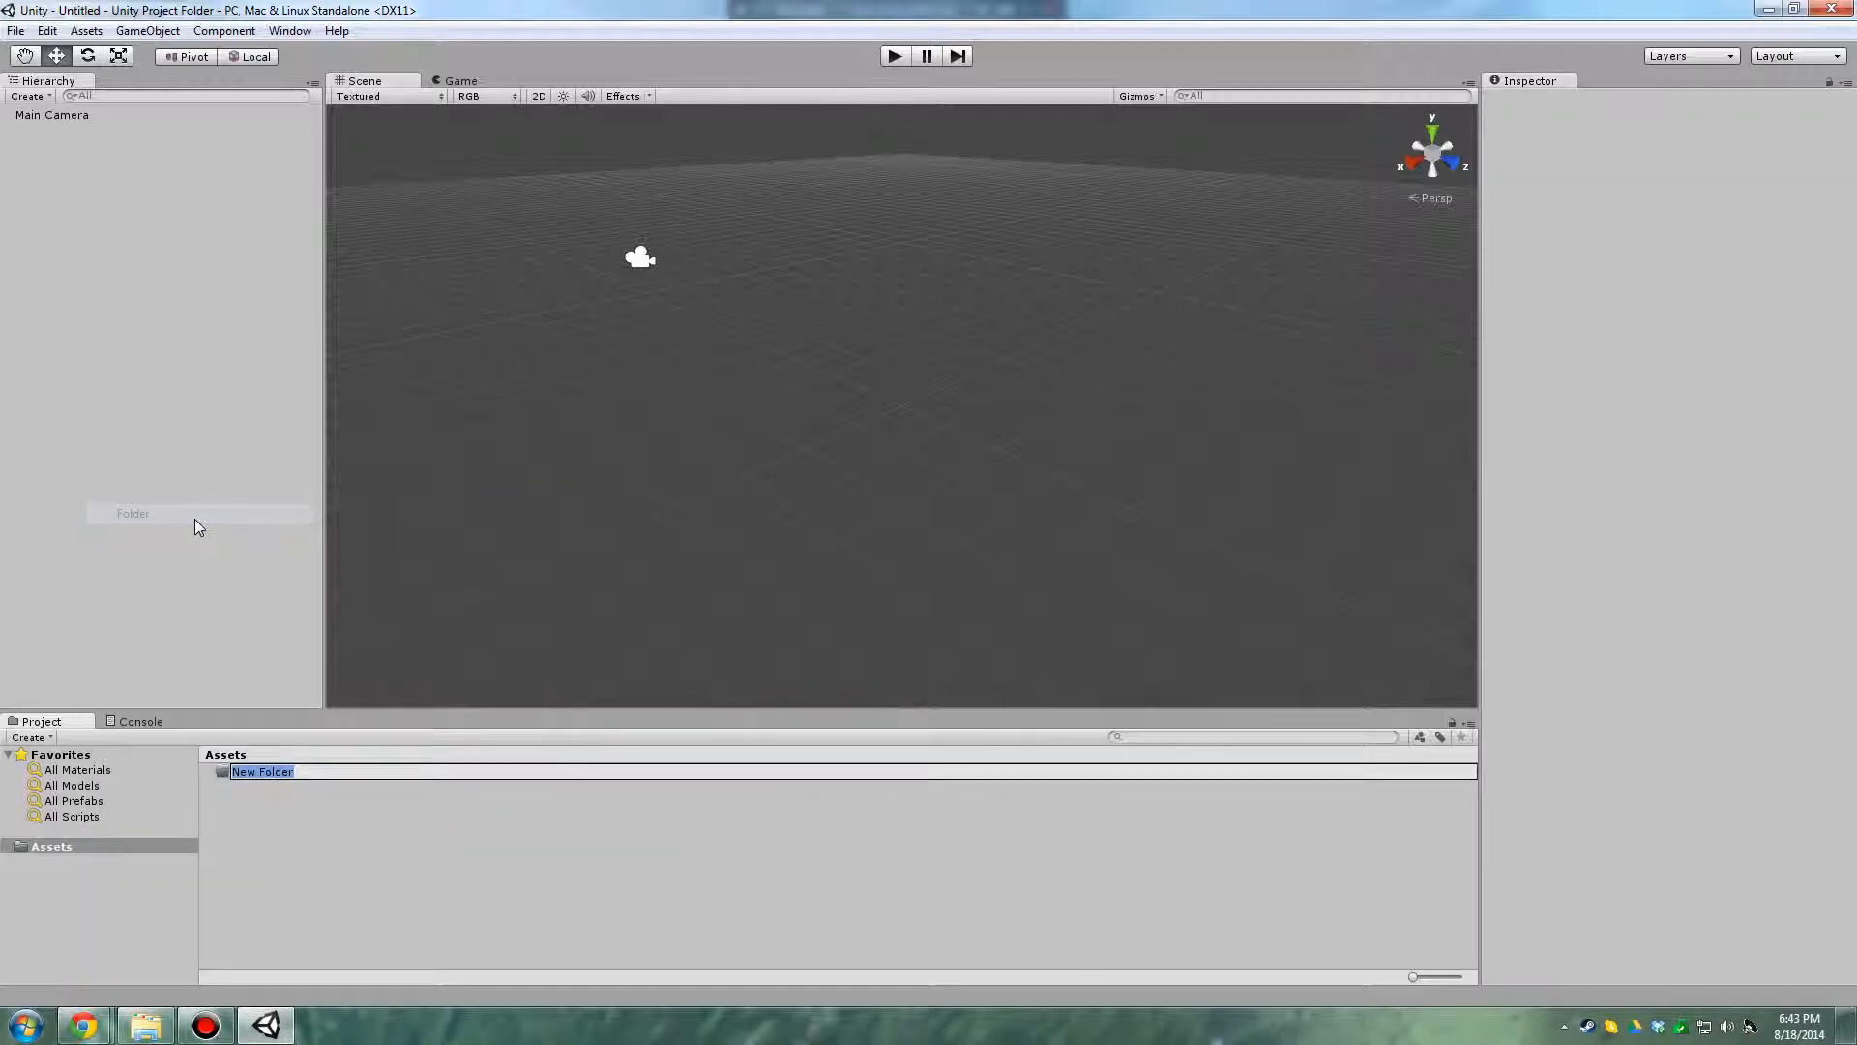
type("Meshes")
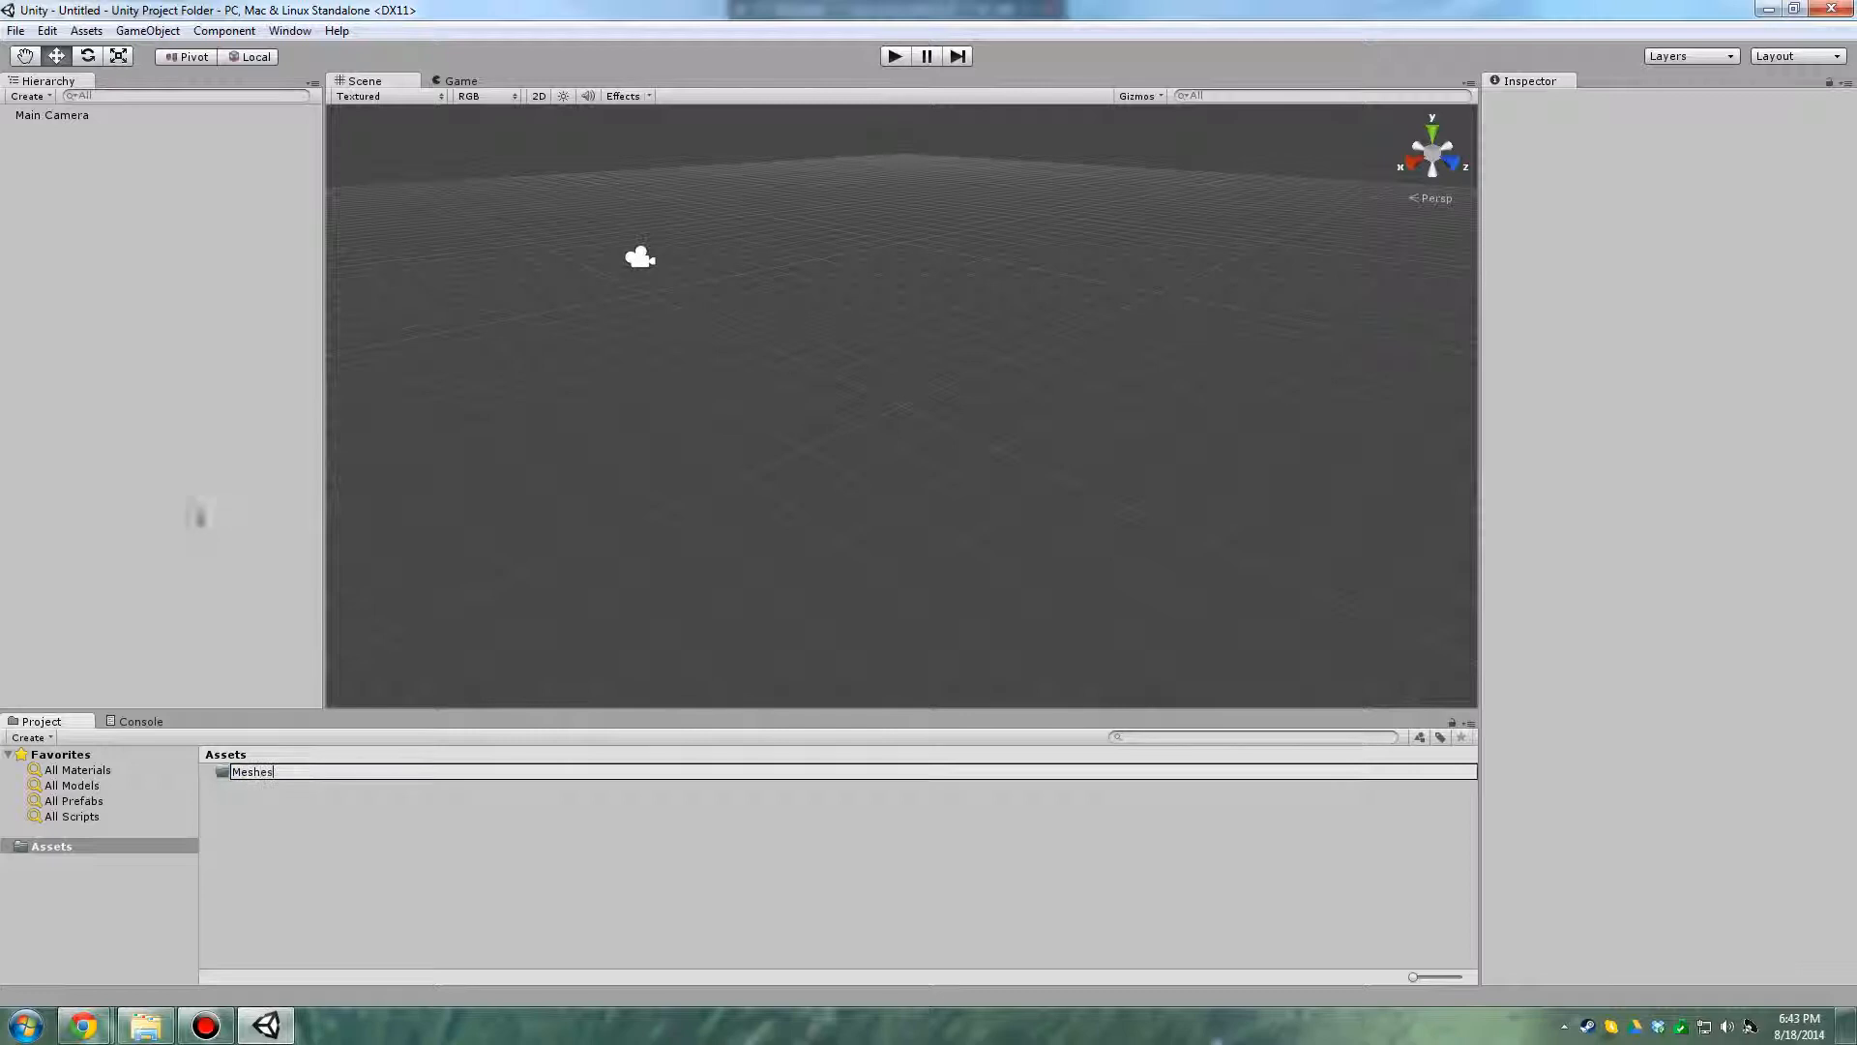
key("Return")
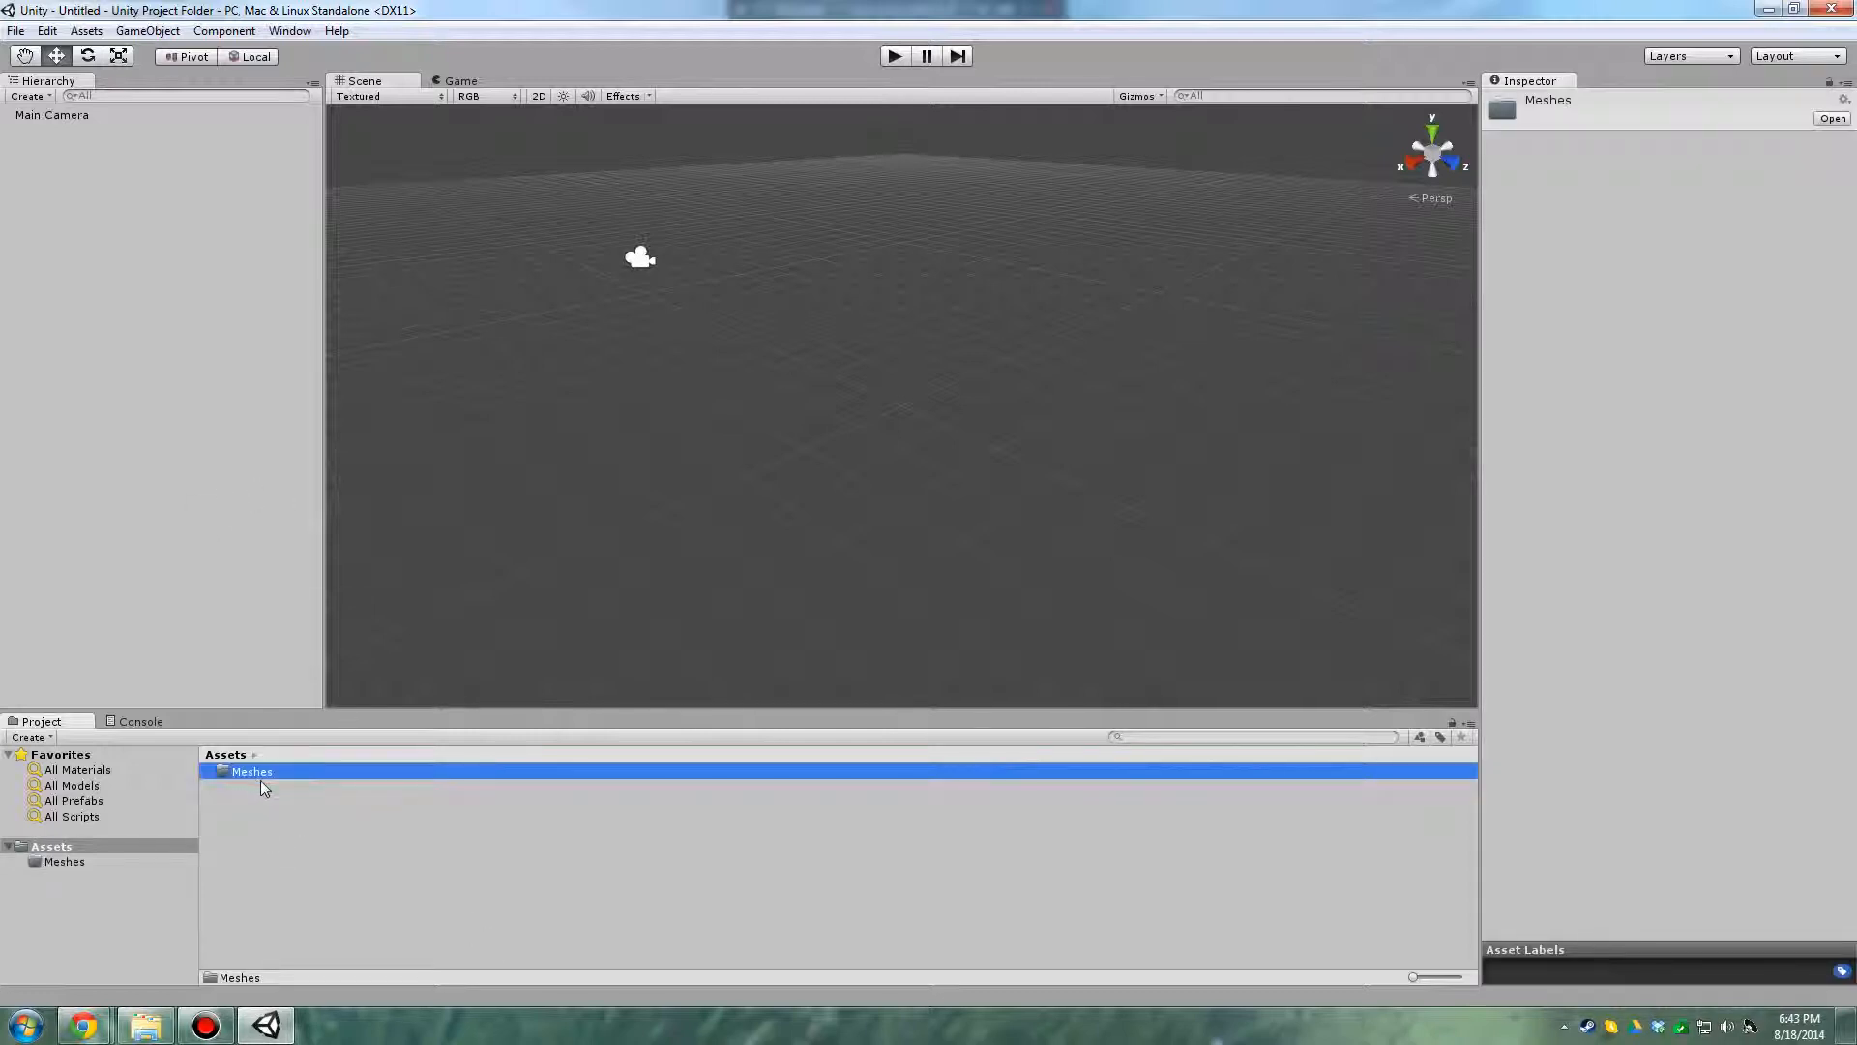
Add a folder named Textures to the Assets folder
right_click(254, 827)
mouse_move(319, 534)
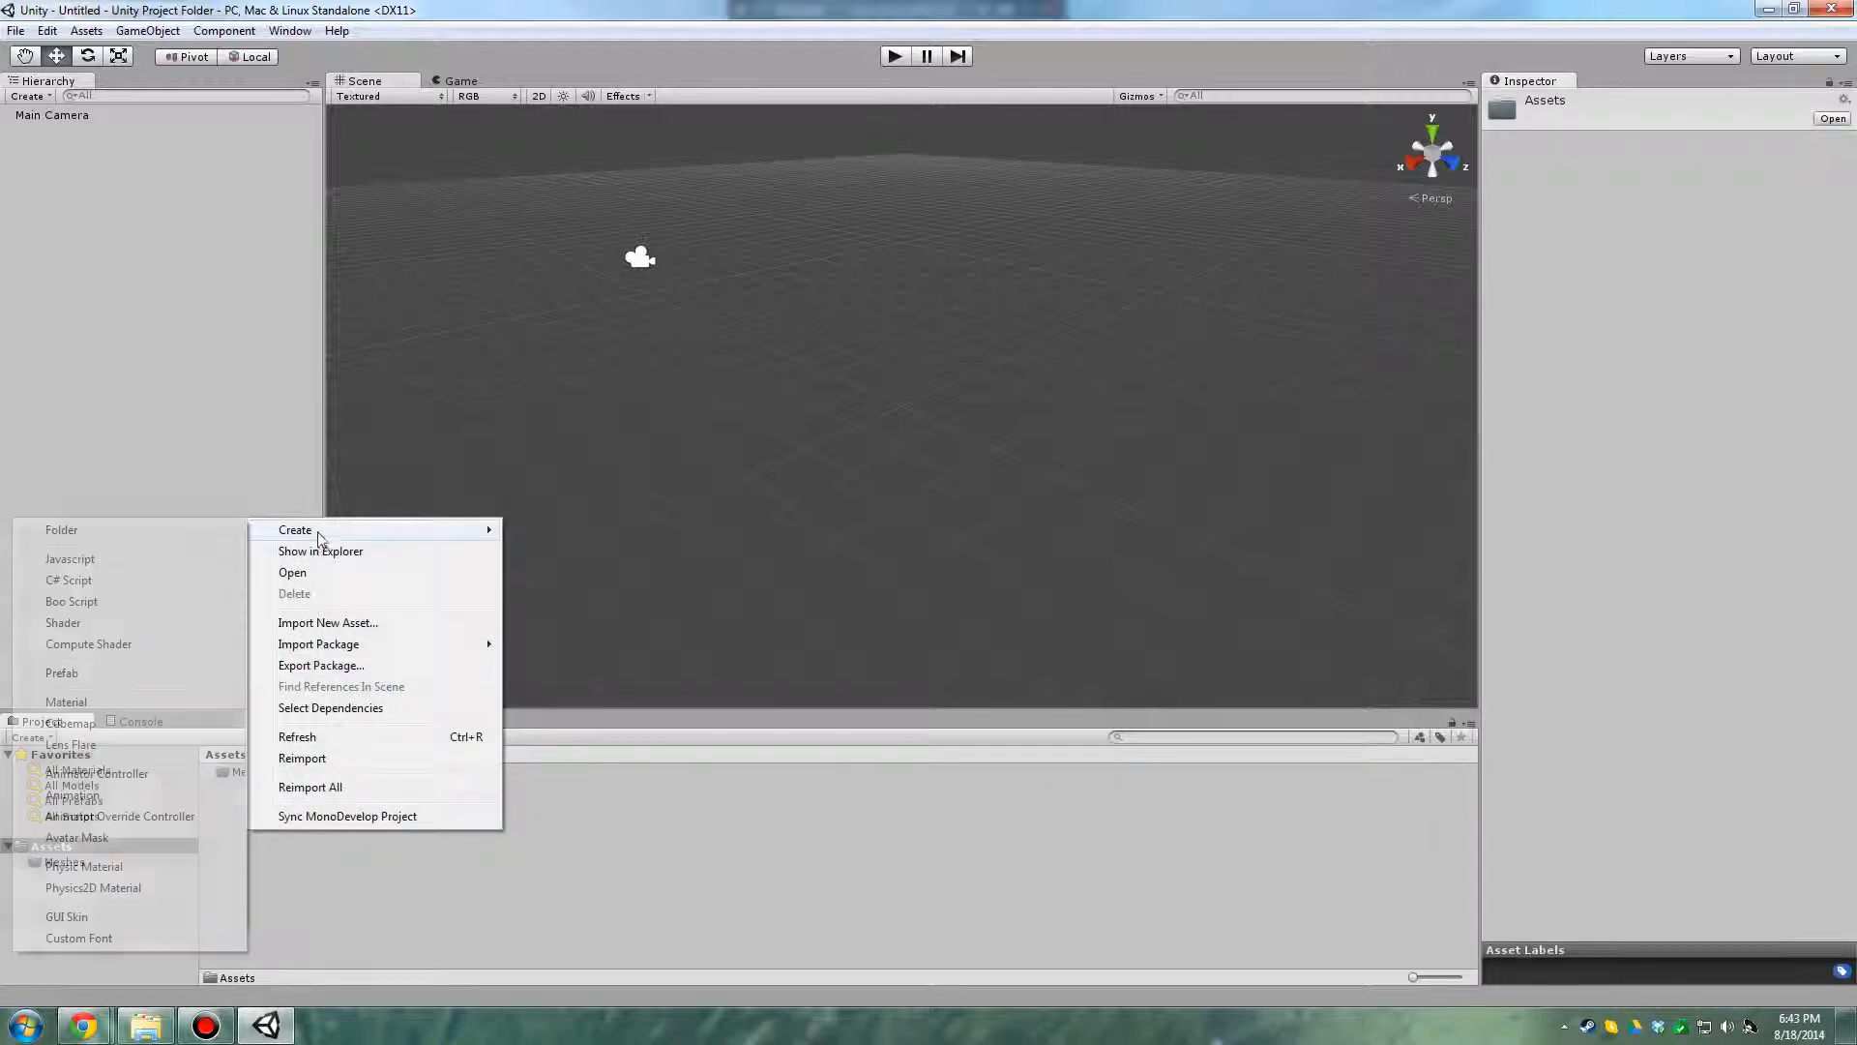
left_click(190, 532)
type("Te")
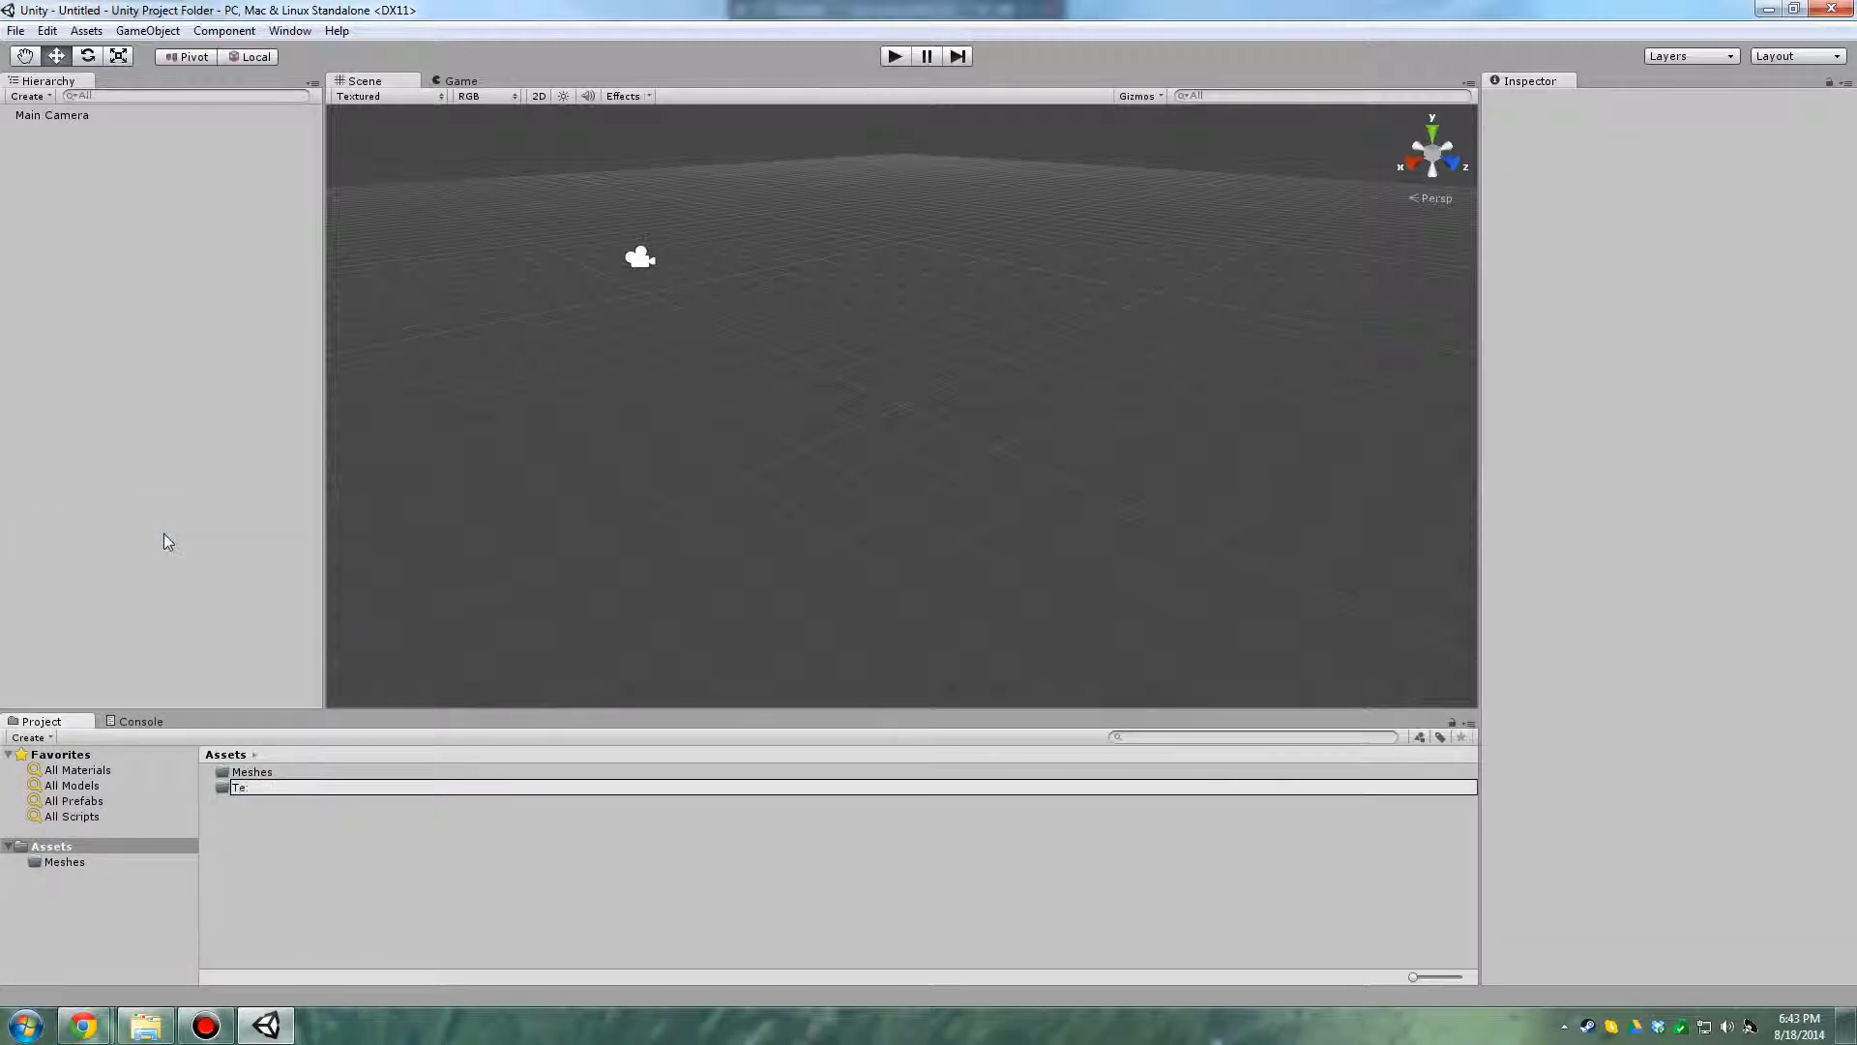
type("xtures")
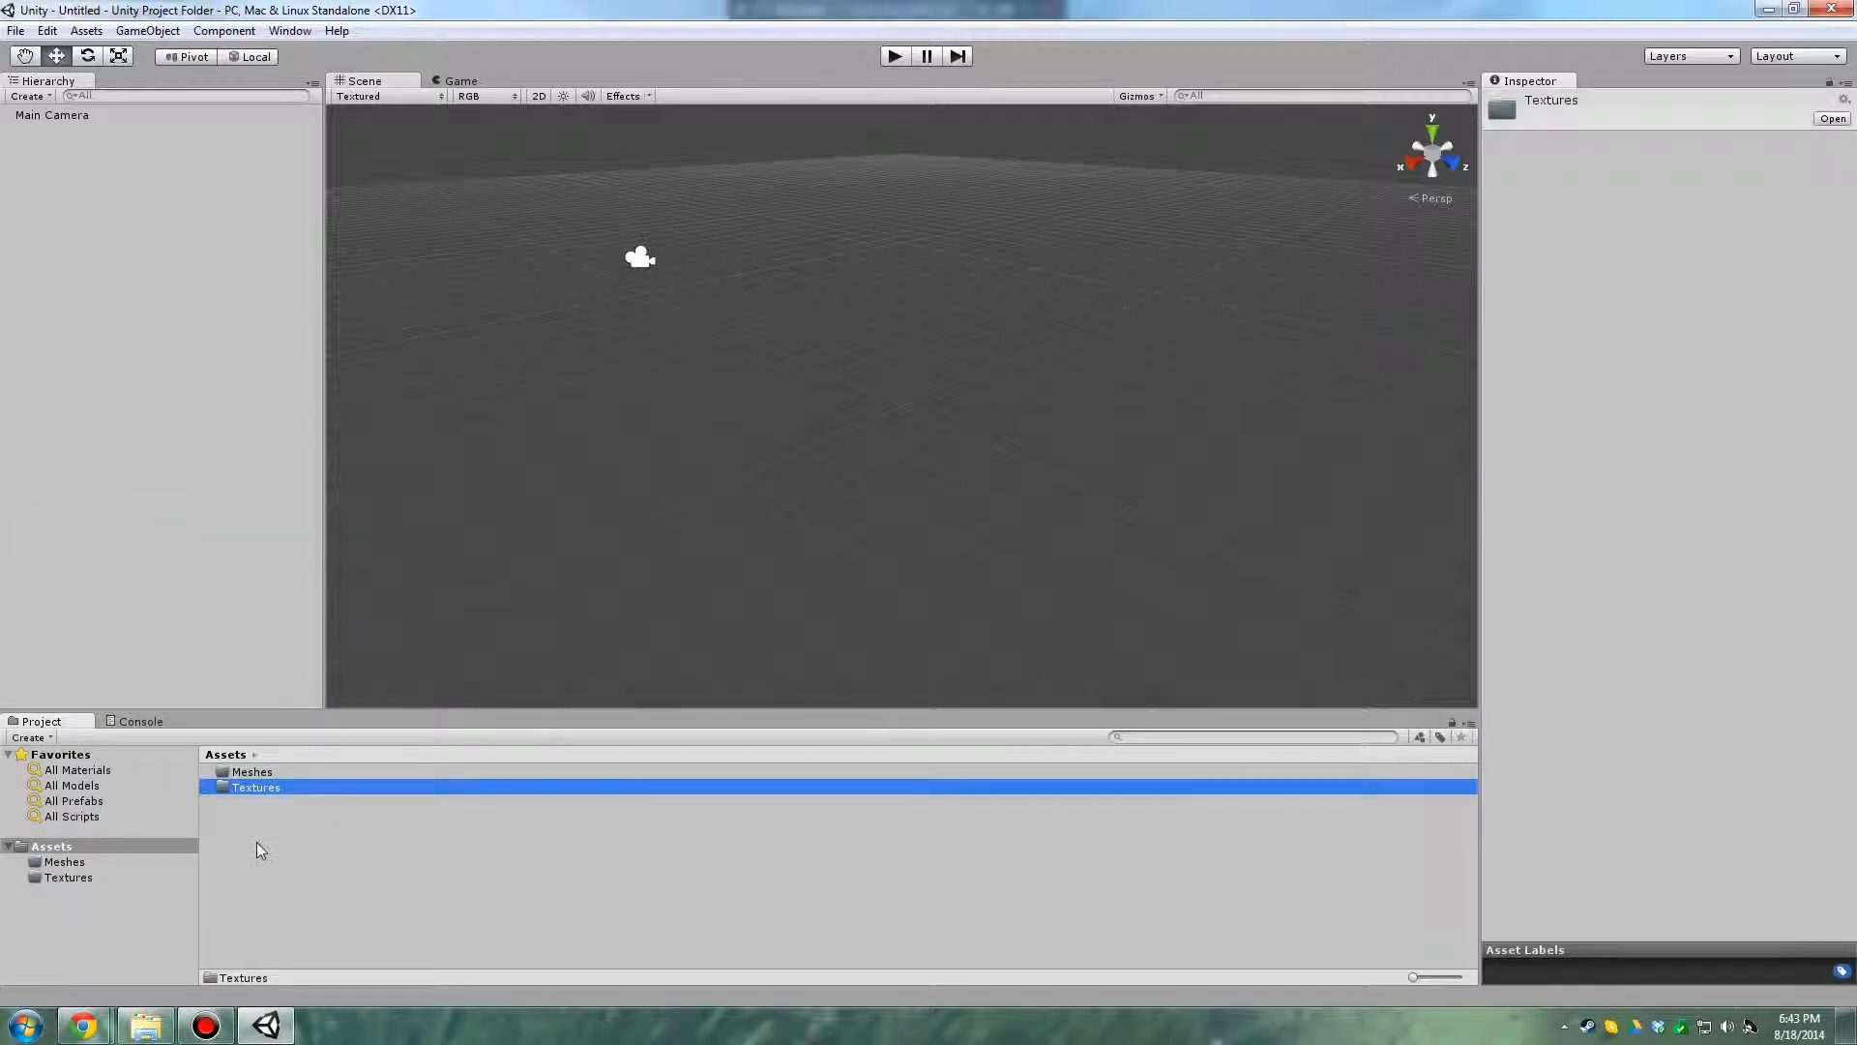
Add a folder named Scenes to the Assets folder
right_click(257, 848)
mouse_move(390, 543)
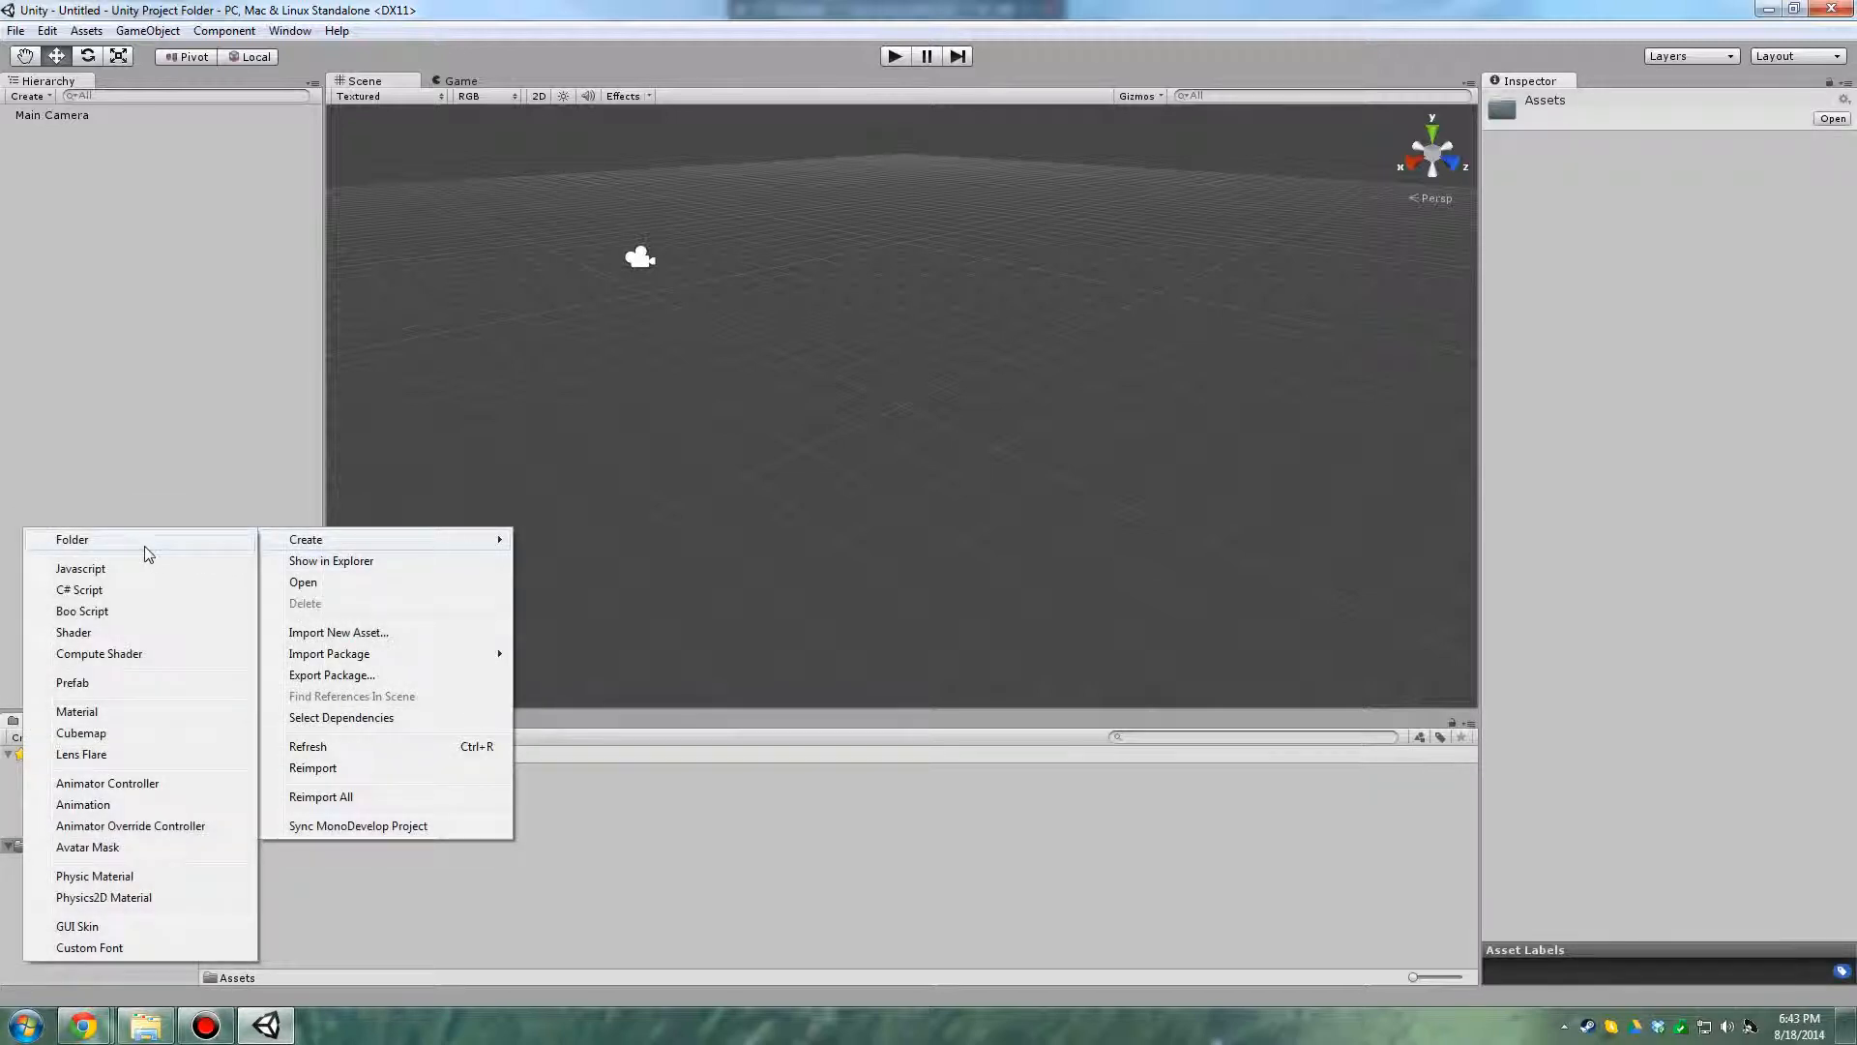
left_click(146, 544)
type("Scenes")
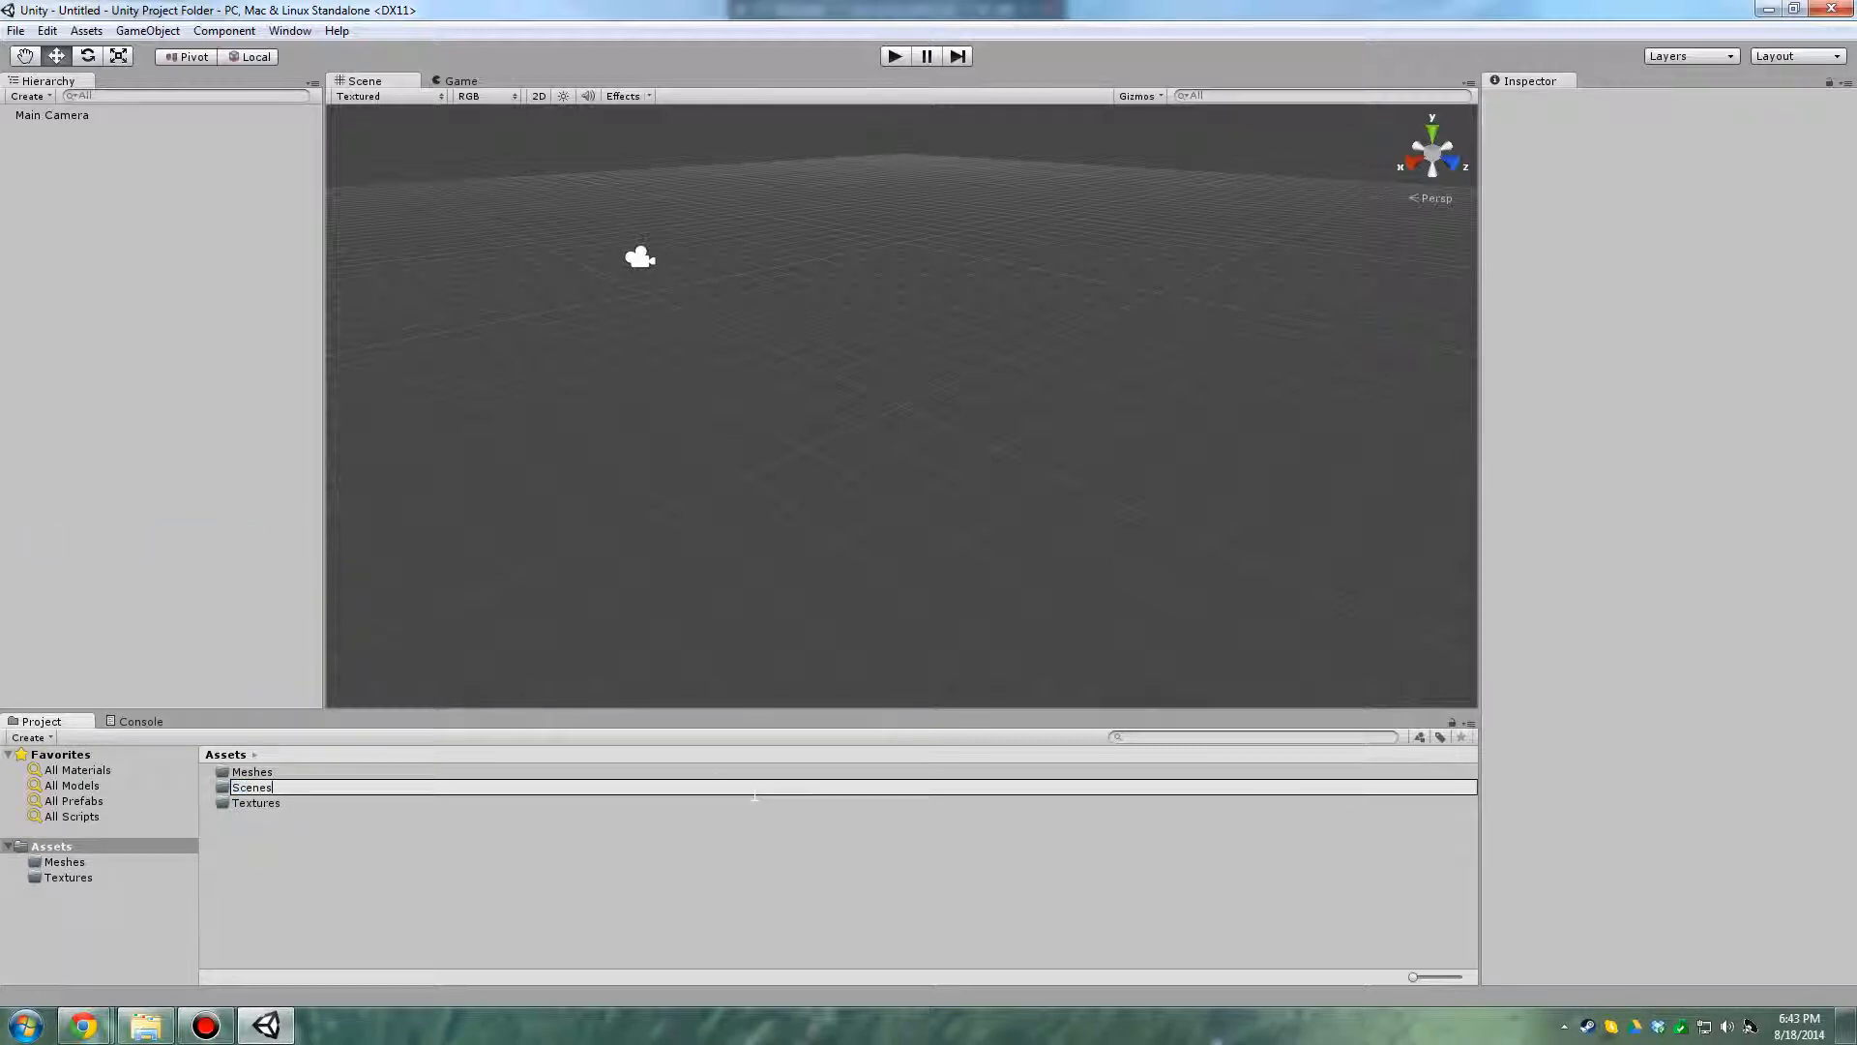
key("Return")
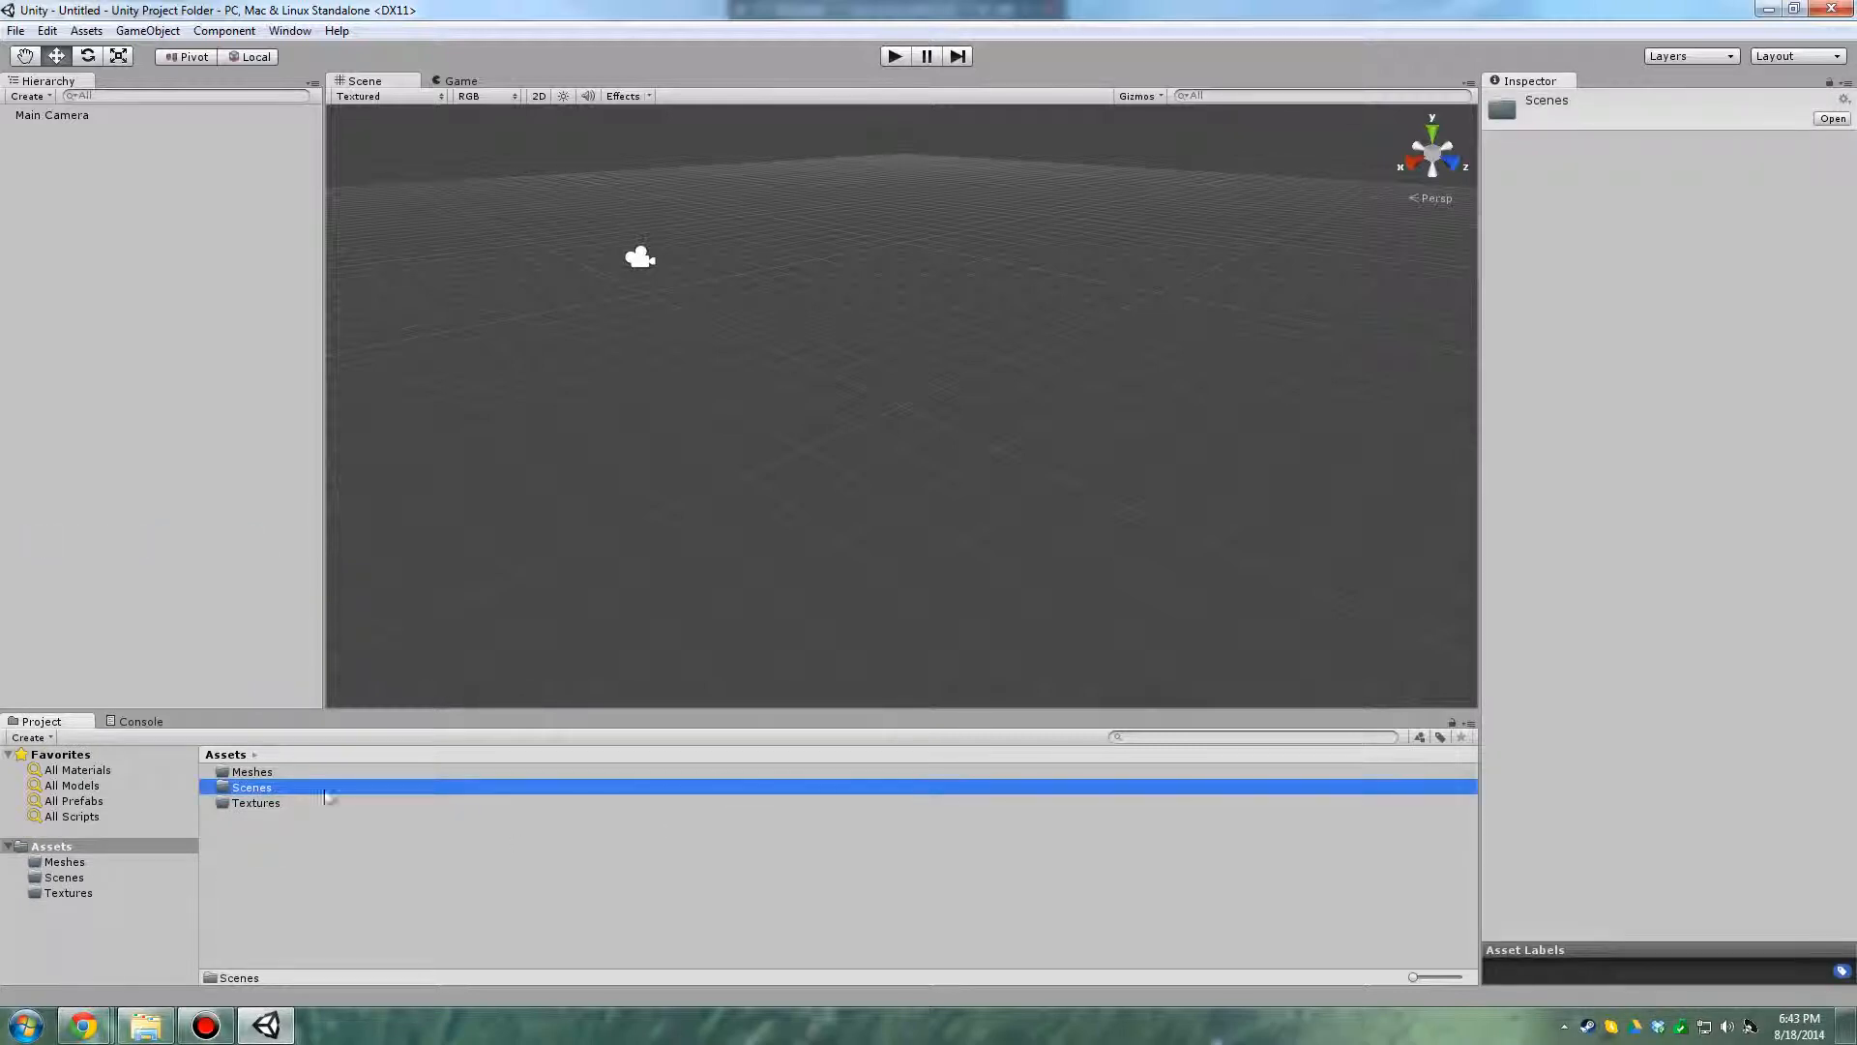
Add a folder named Materials to the Assets folder
right_click(269, 882)
mouse_move(397, 577)
left_click(192, 588)
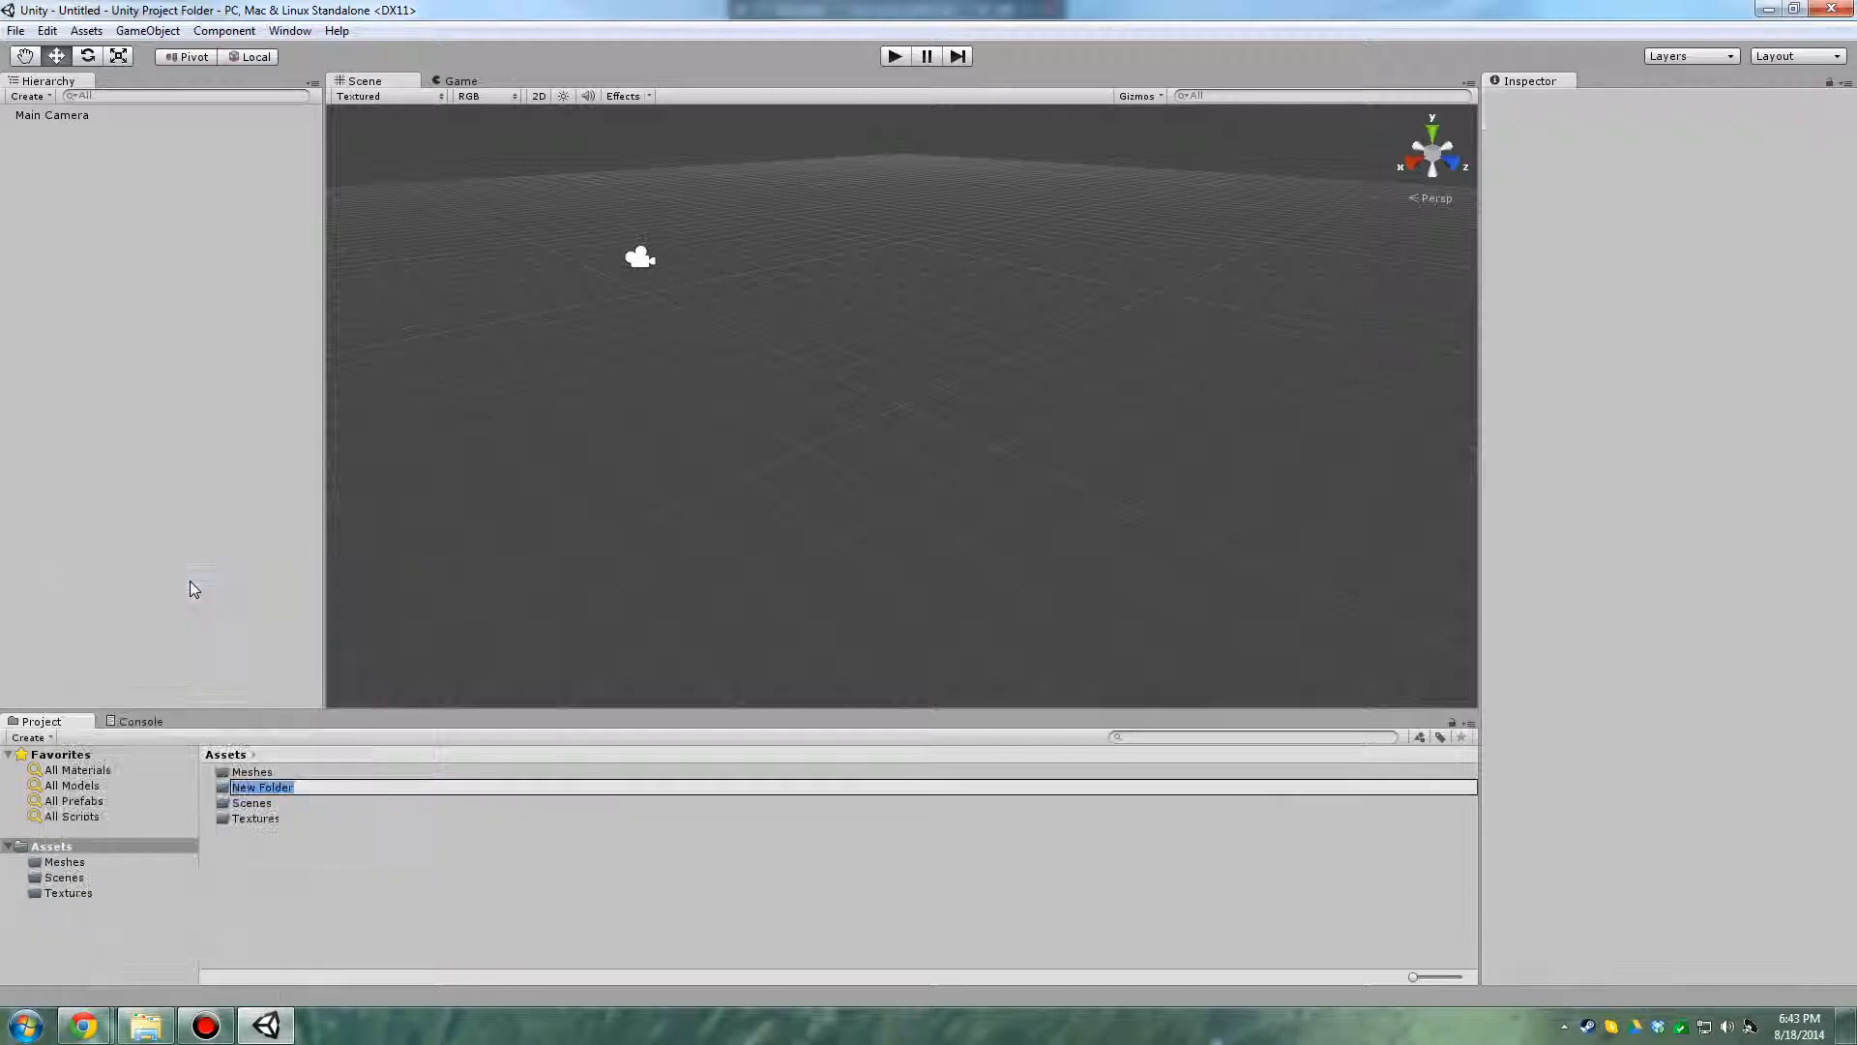
type("Materials")
key("Return")
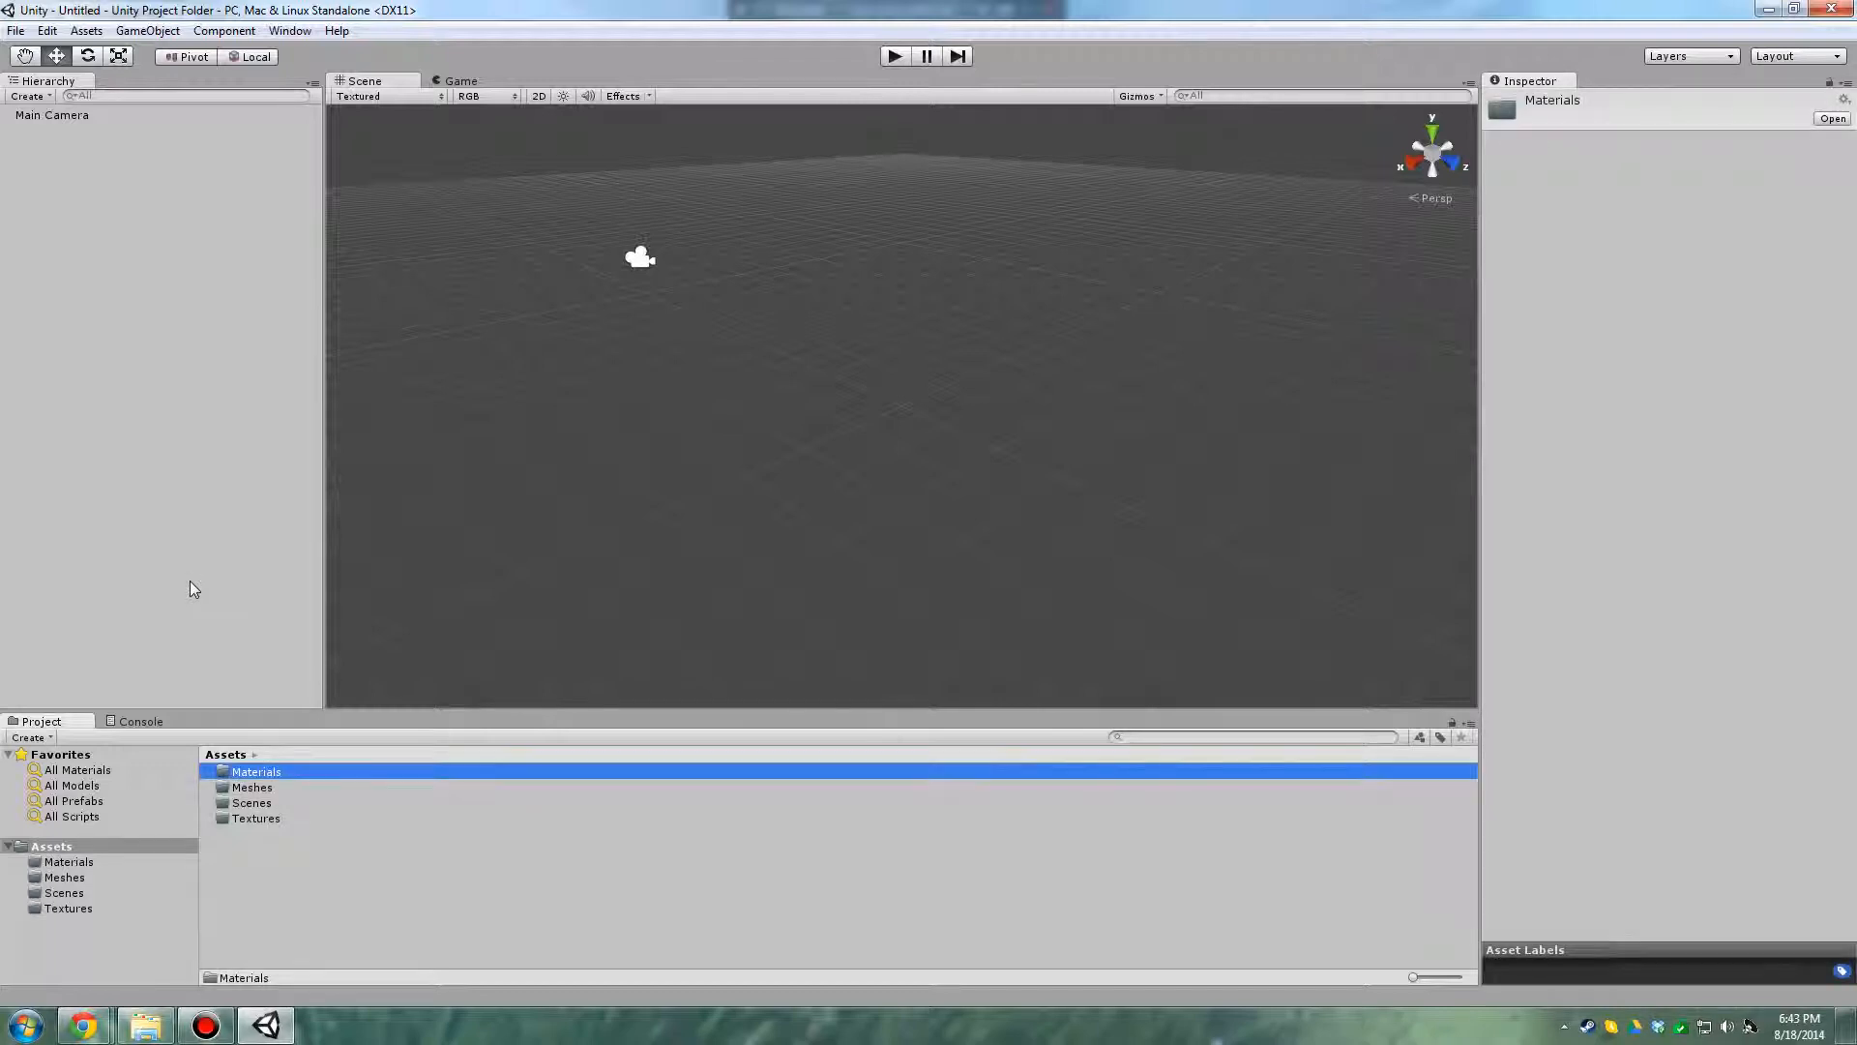
Add a folder named Prefabs to the Assets folder
right_click(275, 910)
mouse_move(387, 611)
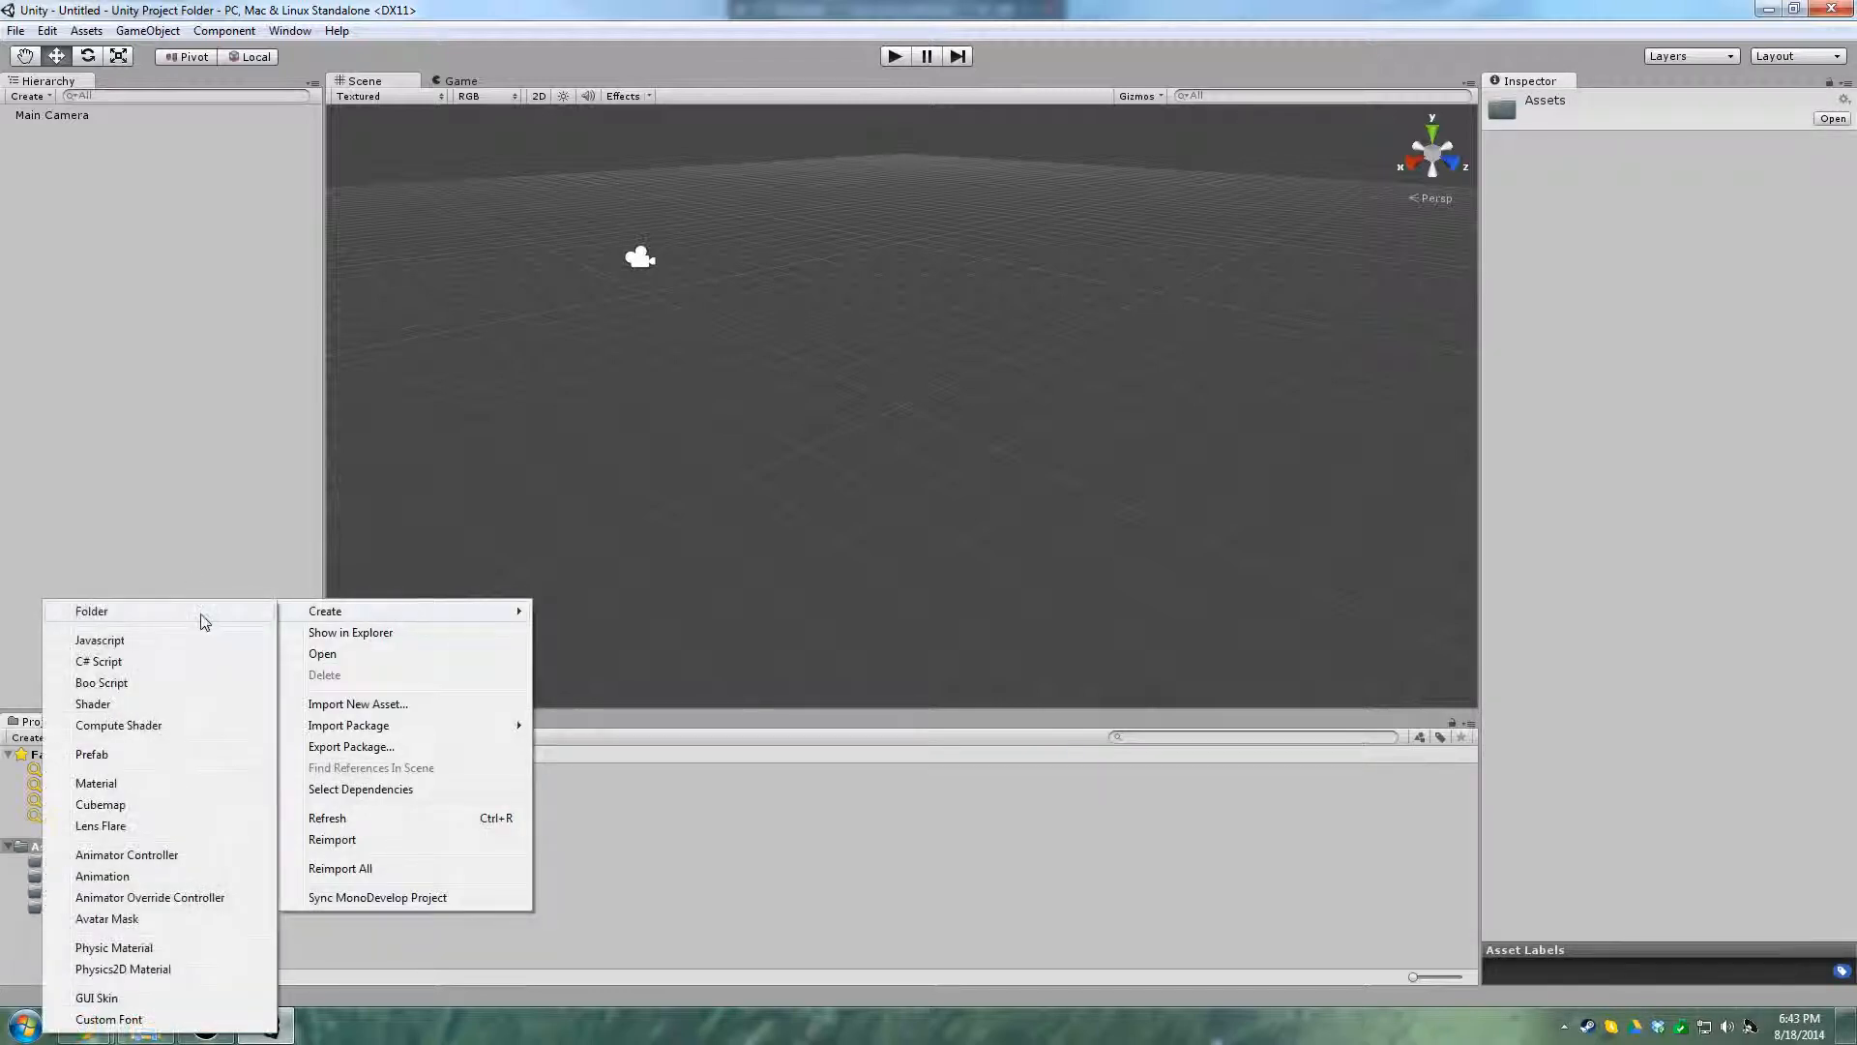
left_click(197, 613)
type("Prefabs")
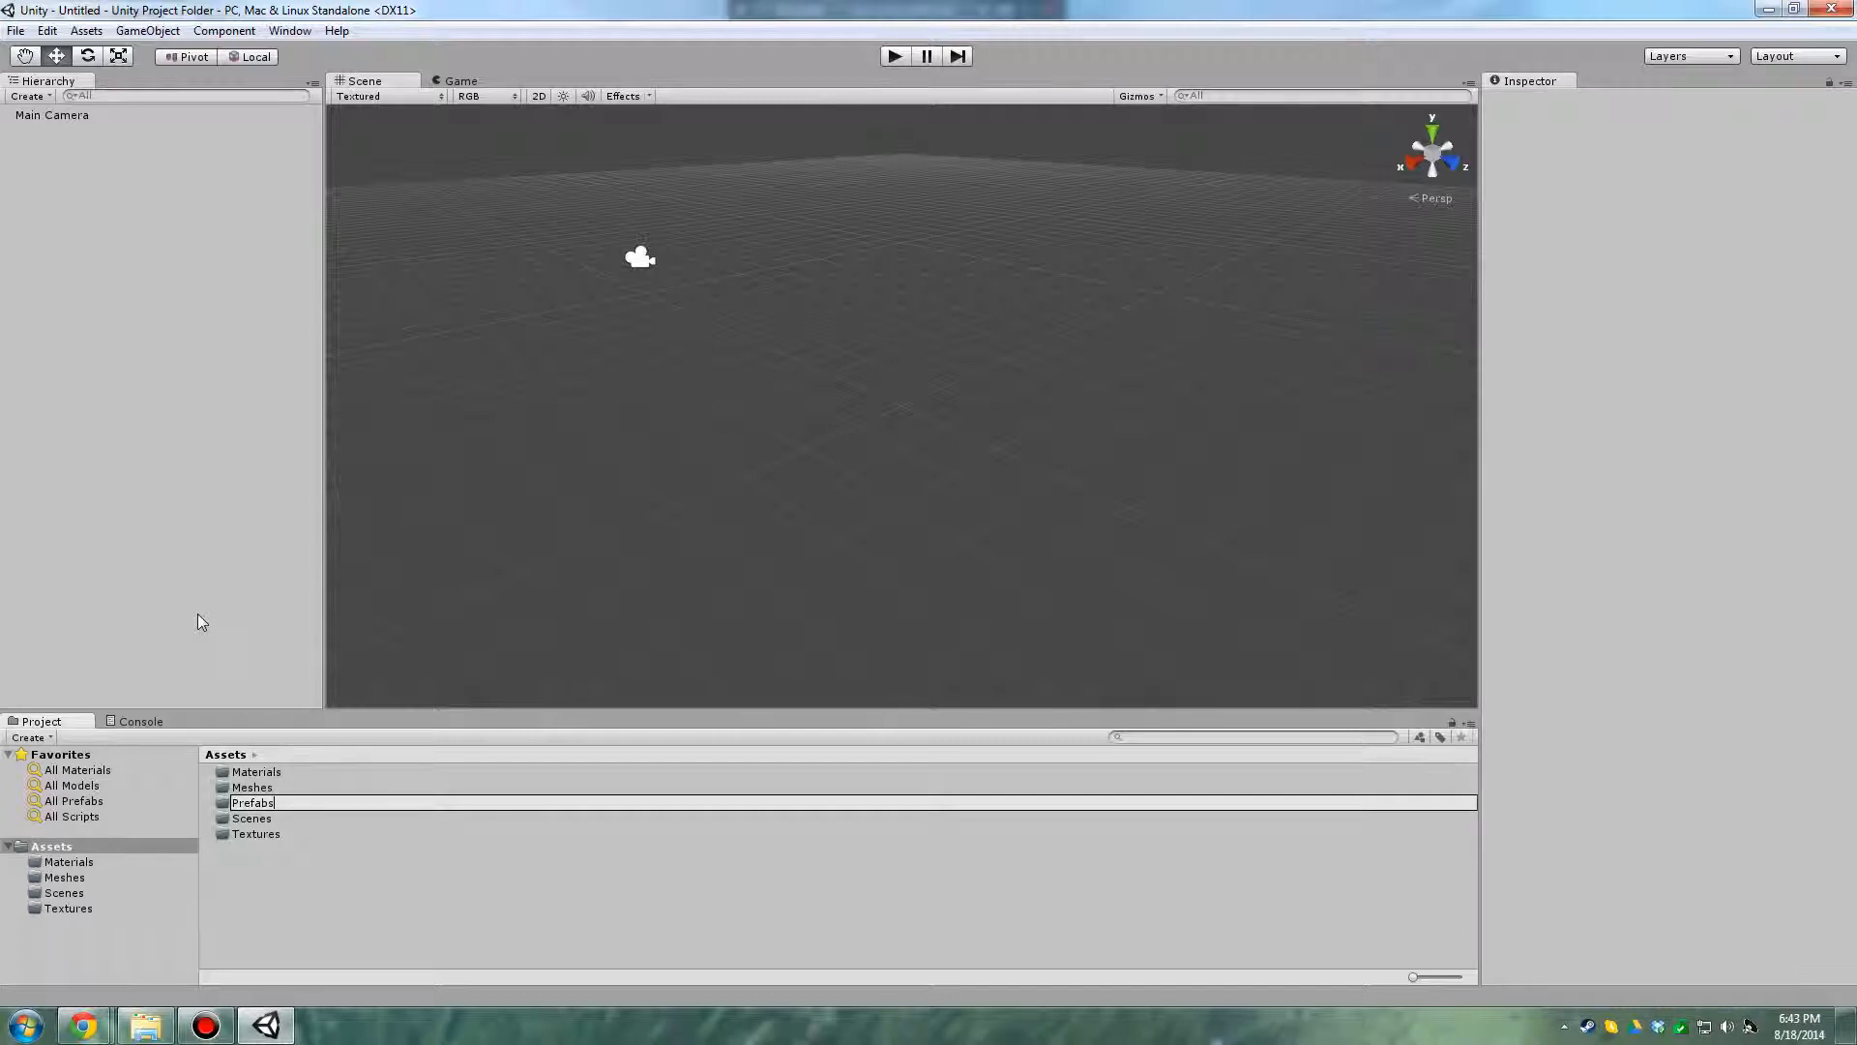
key("Return")
Add a folder named Scripts to the Assets folder
right_click(274, 876)
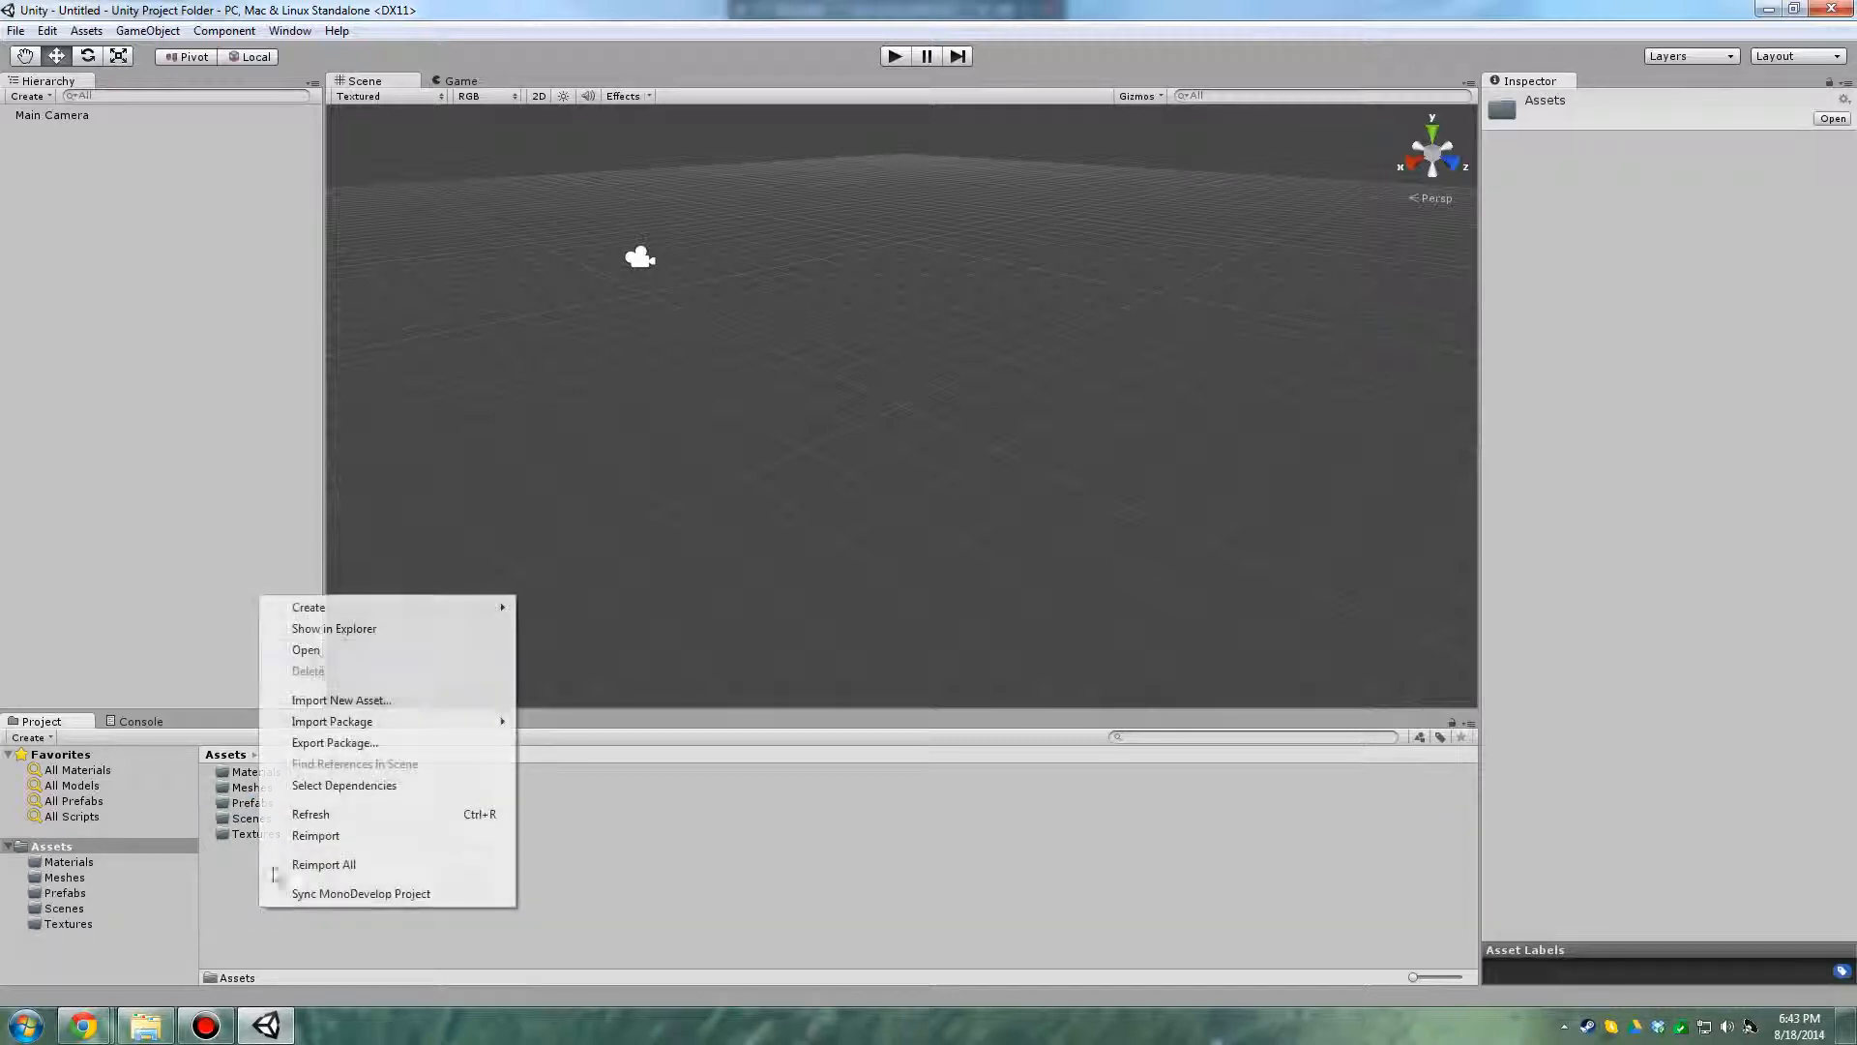
mouse_move(324, 609)
left_click(225, 614)
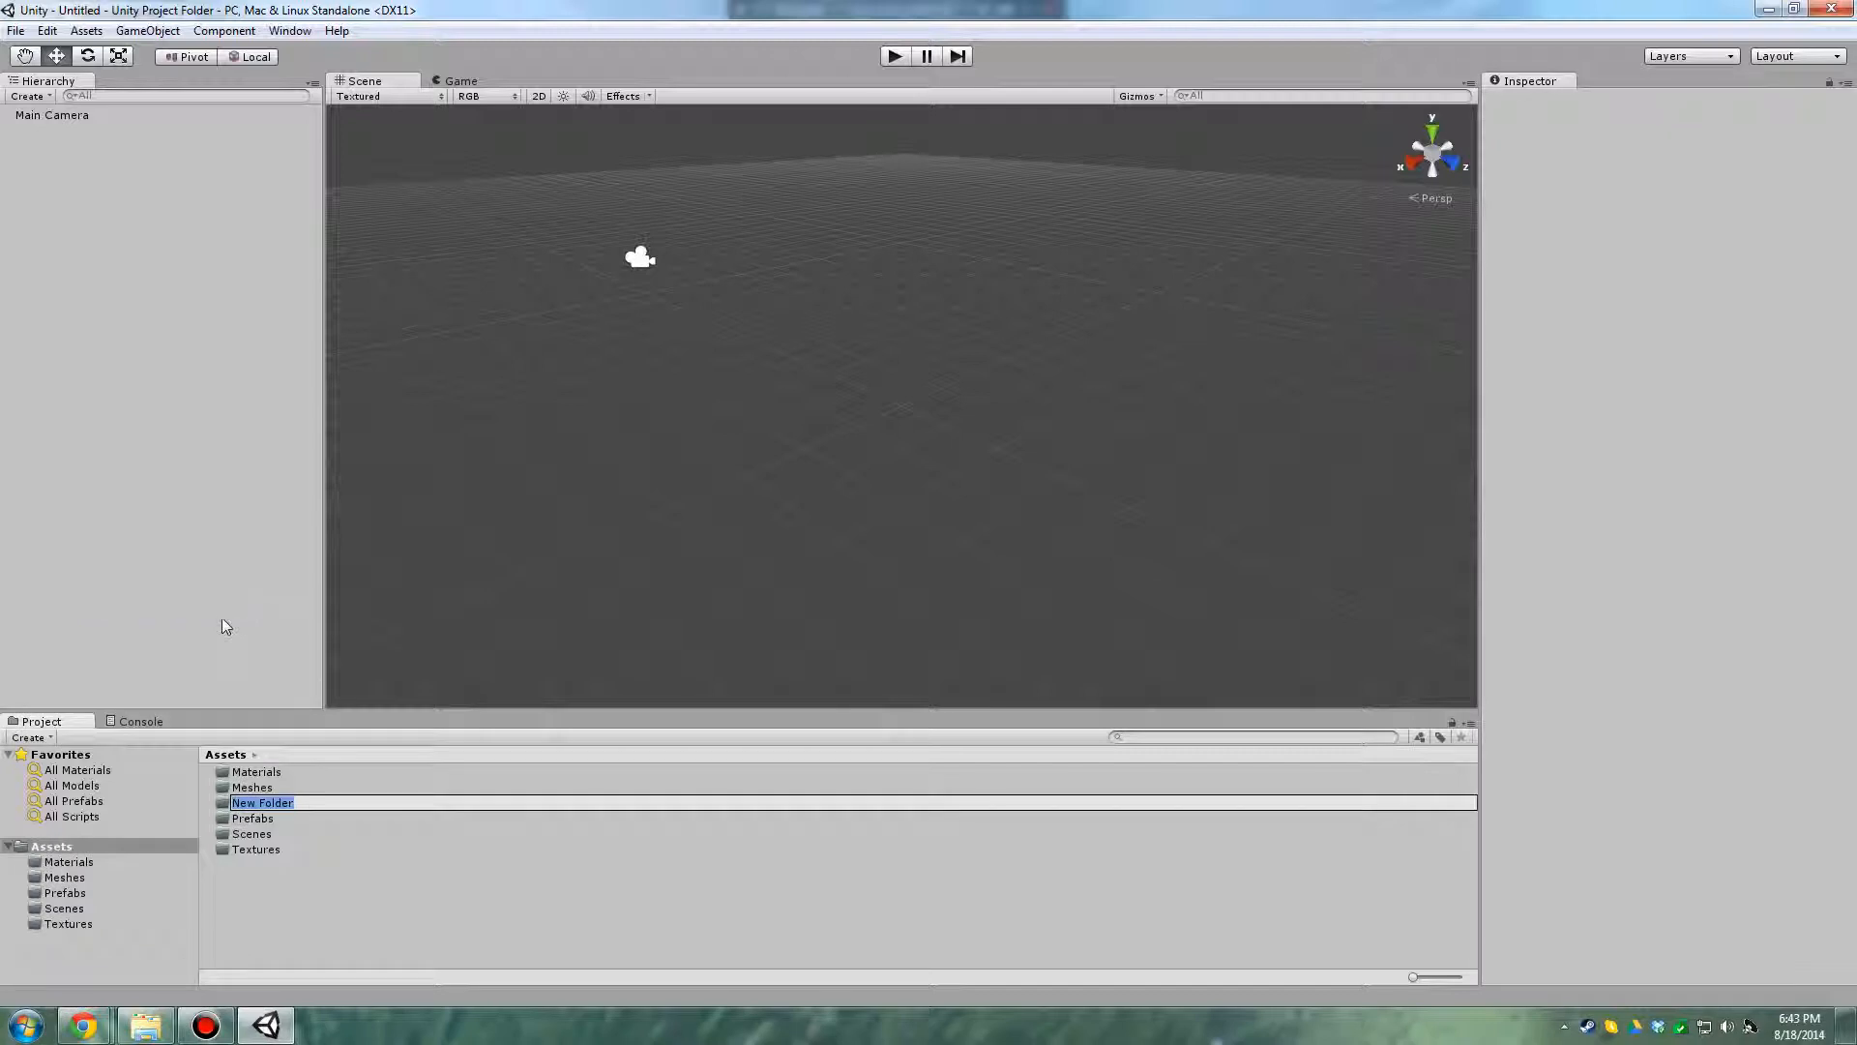
type("Scripts")
key("Return")
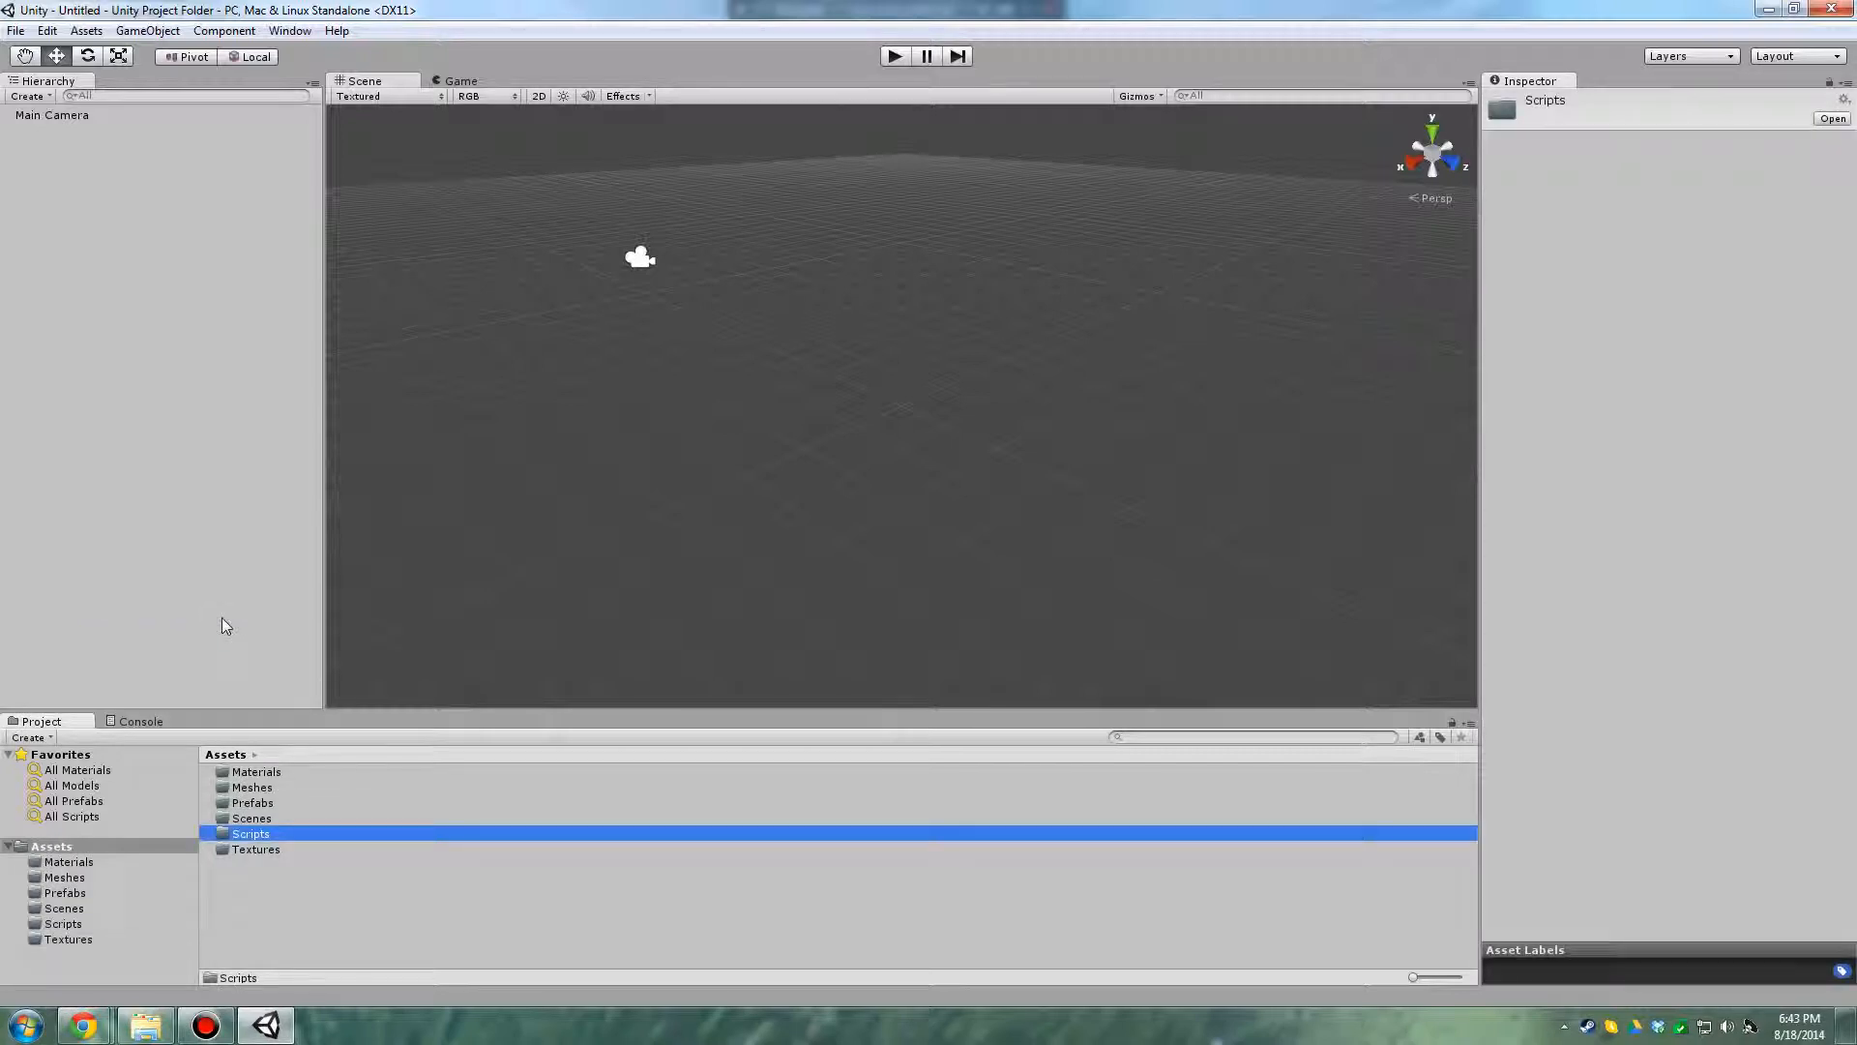
left_click(270, 895)
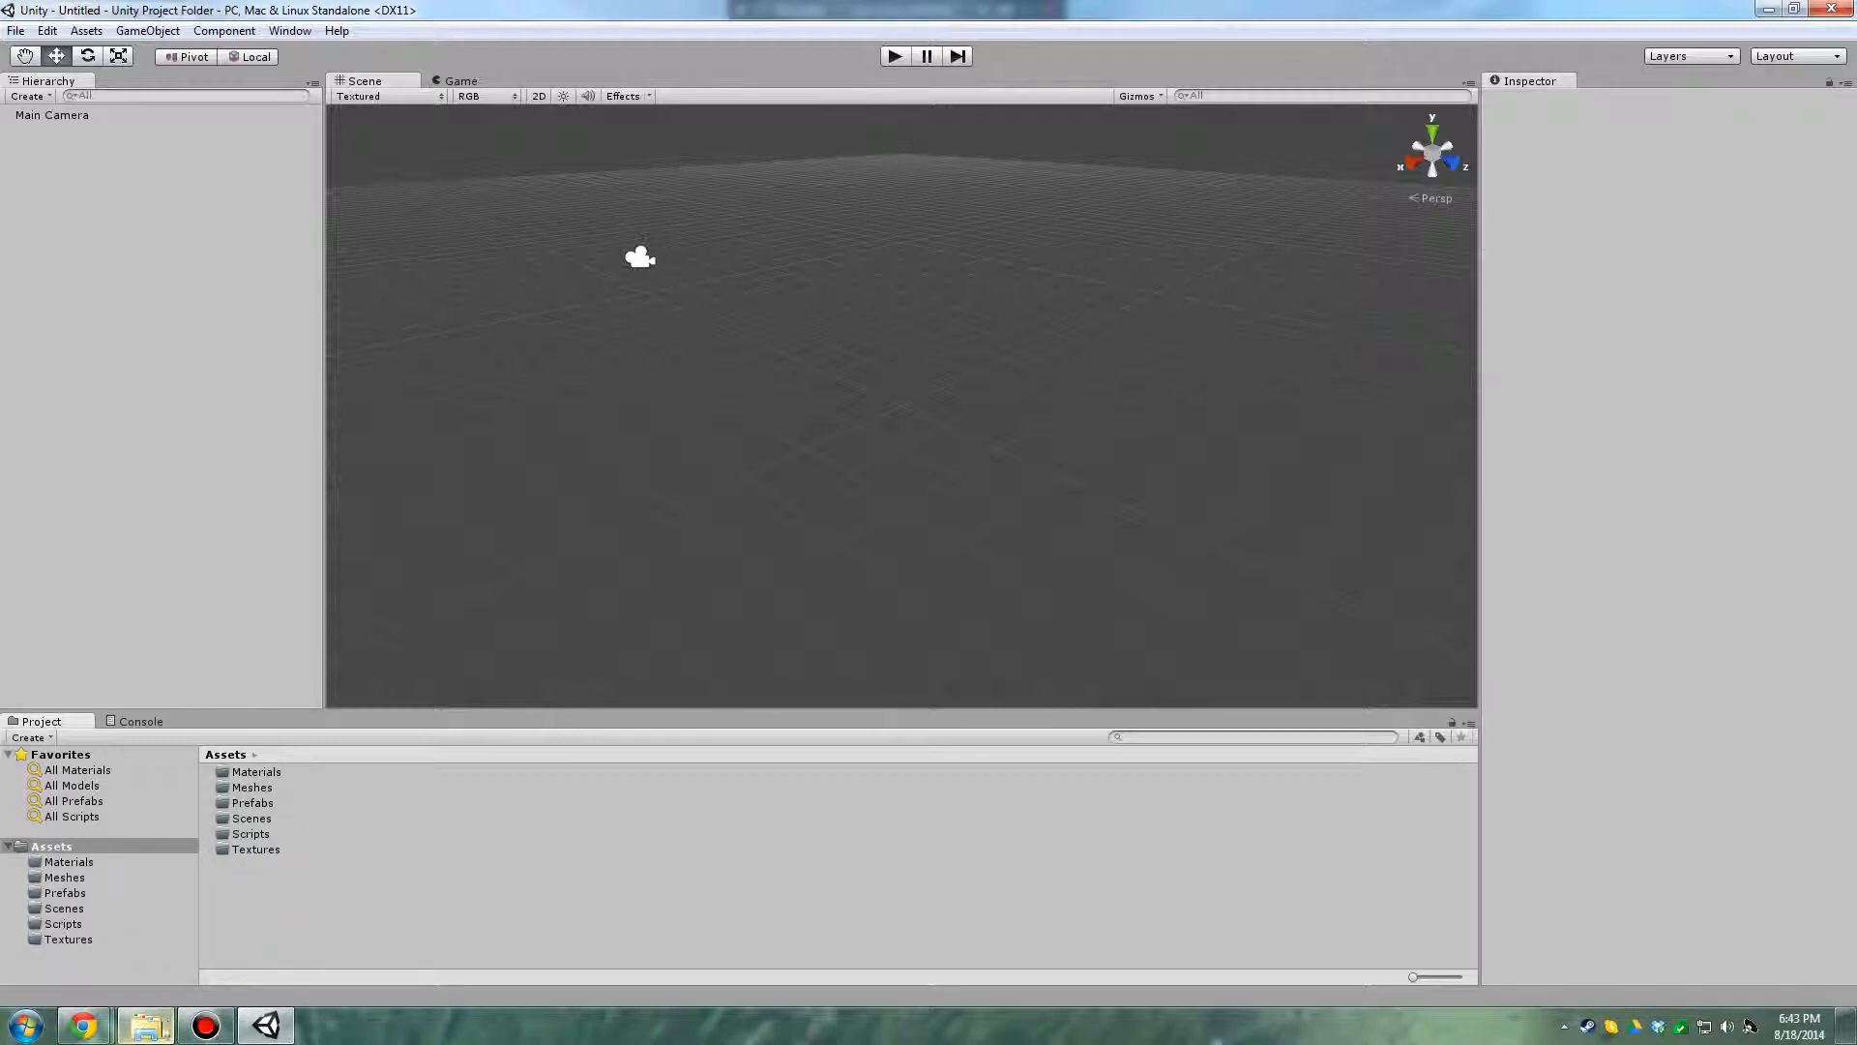
Switch to Windows Explorer and browse to the Unity Project Folder inside SGD 113 Programming I, Chapter 01 Intro To Unity
mouse_move(148, 1034)
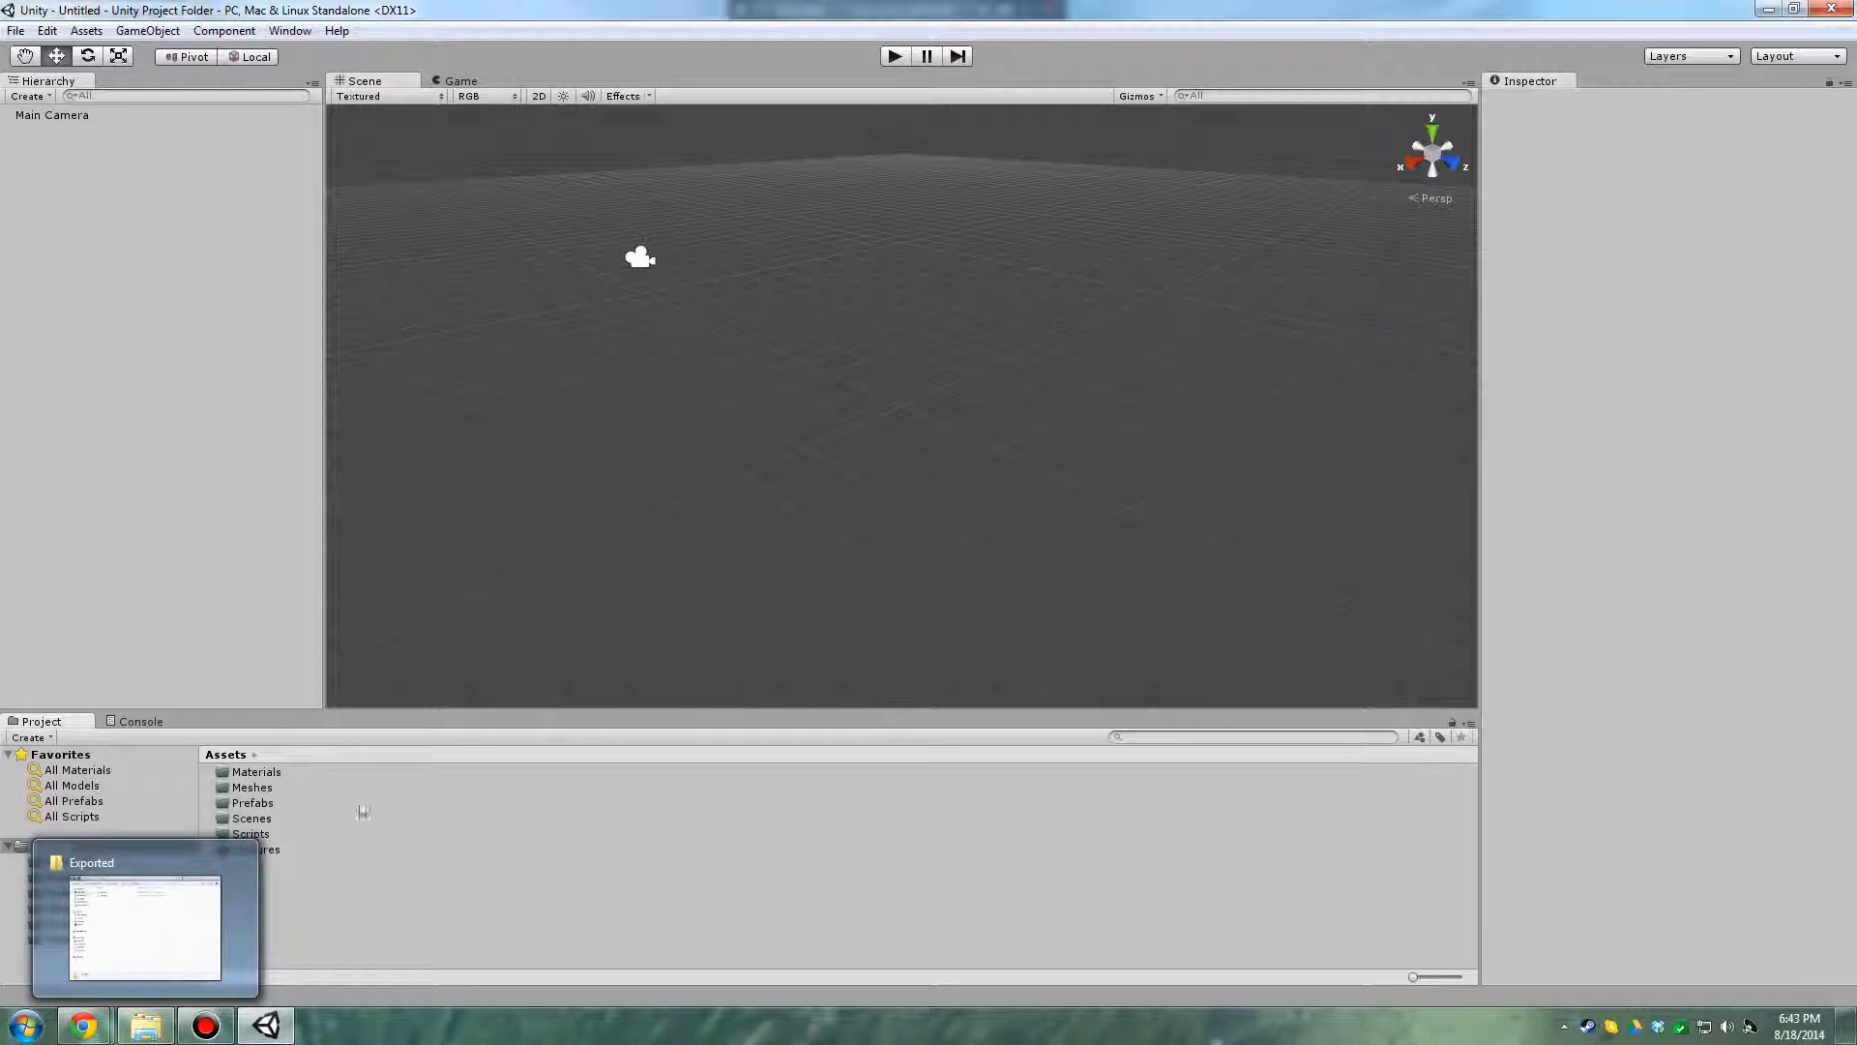
left_click(142, 1031)
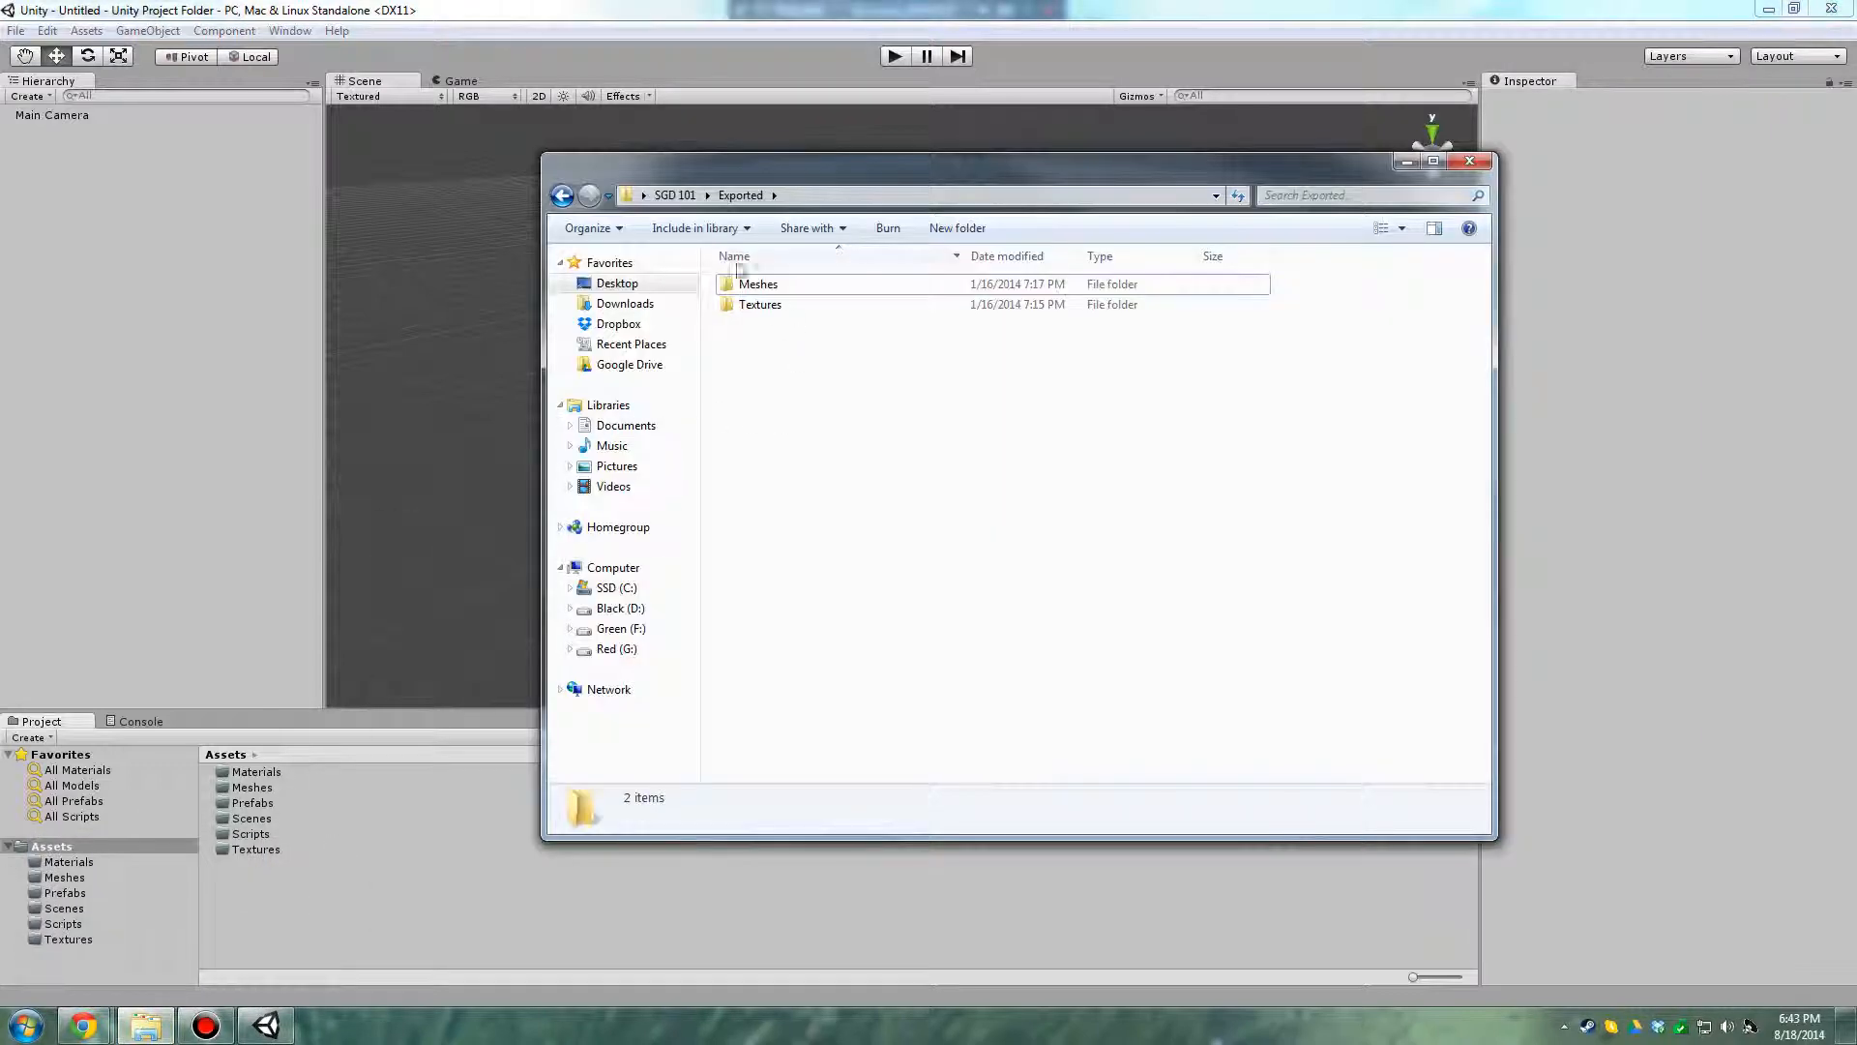
double_click(758, 283)
left_click(562, 195)
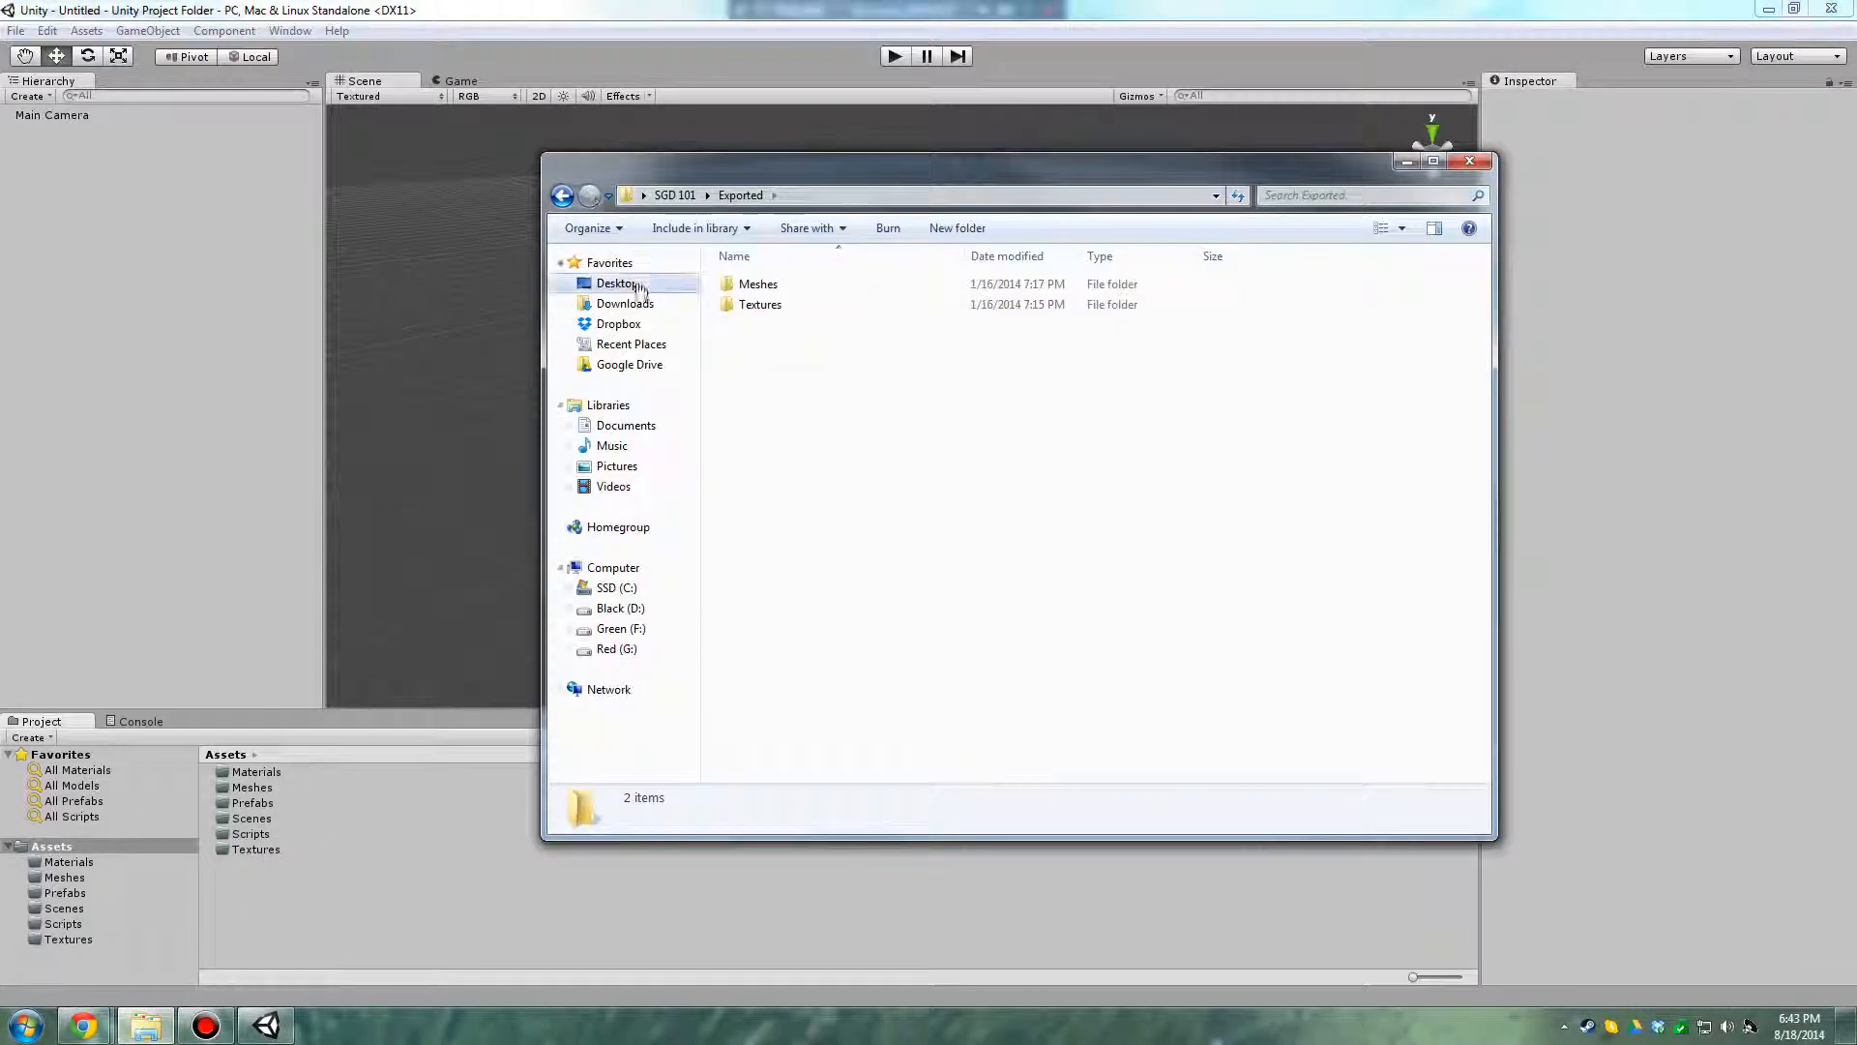
left_click(638, 287)
double_click(808, 490)
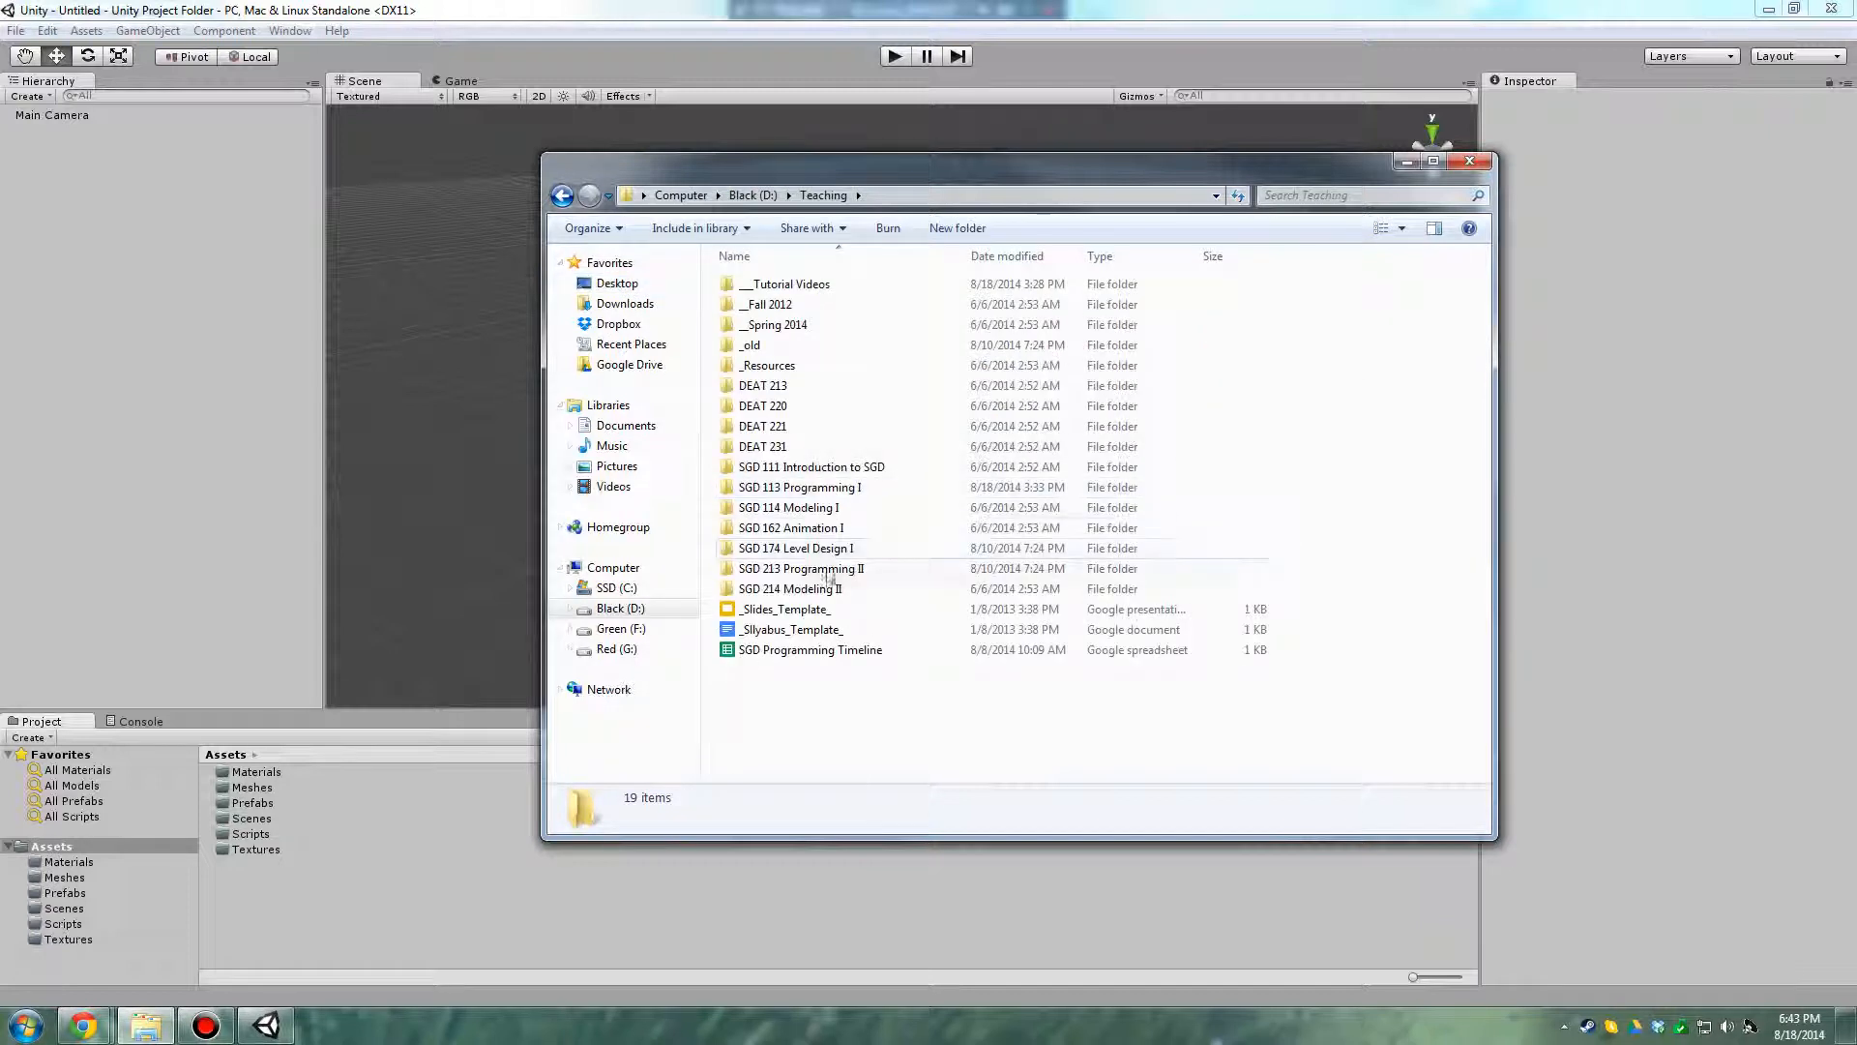
double_click(811, 489)
double_click(823, 285)
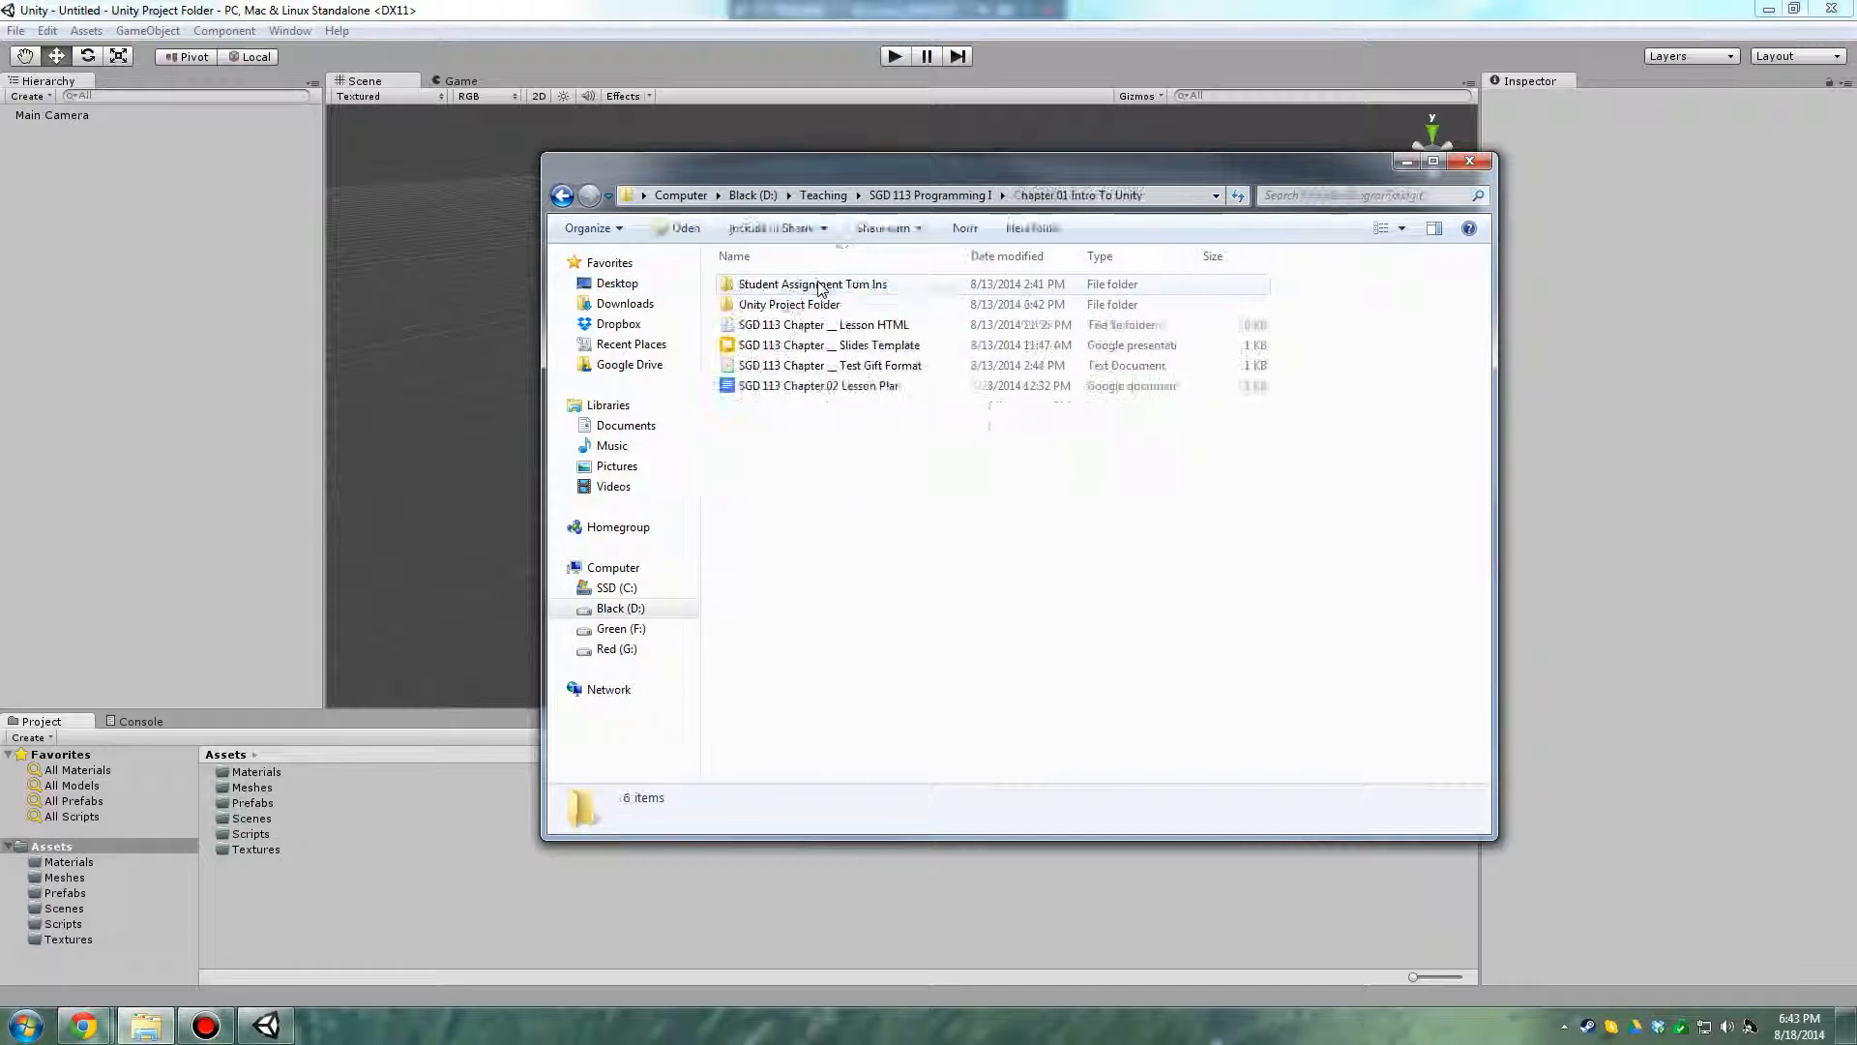
double_click(788, 304)
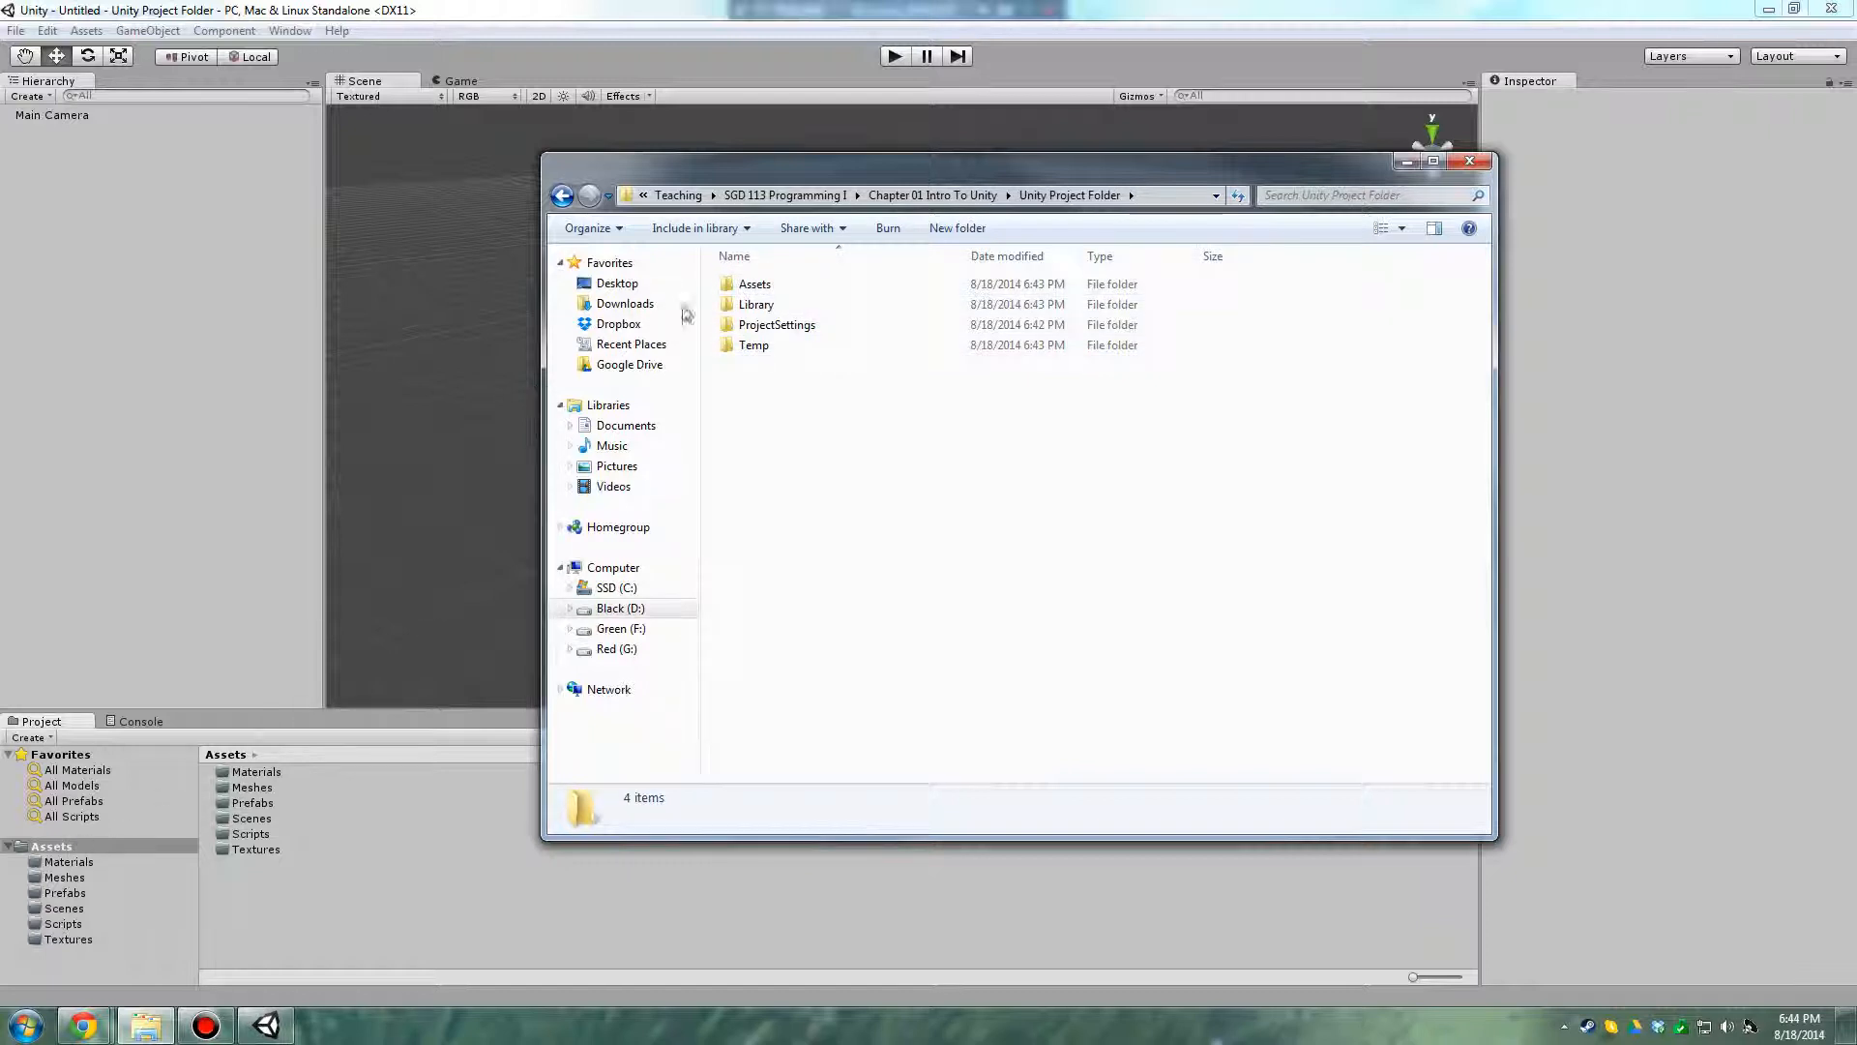
Compare the Assets folder on disk with the project's Assets in Unity, and look inside its Meshes subfolder
left_click(750, 284)
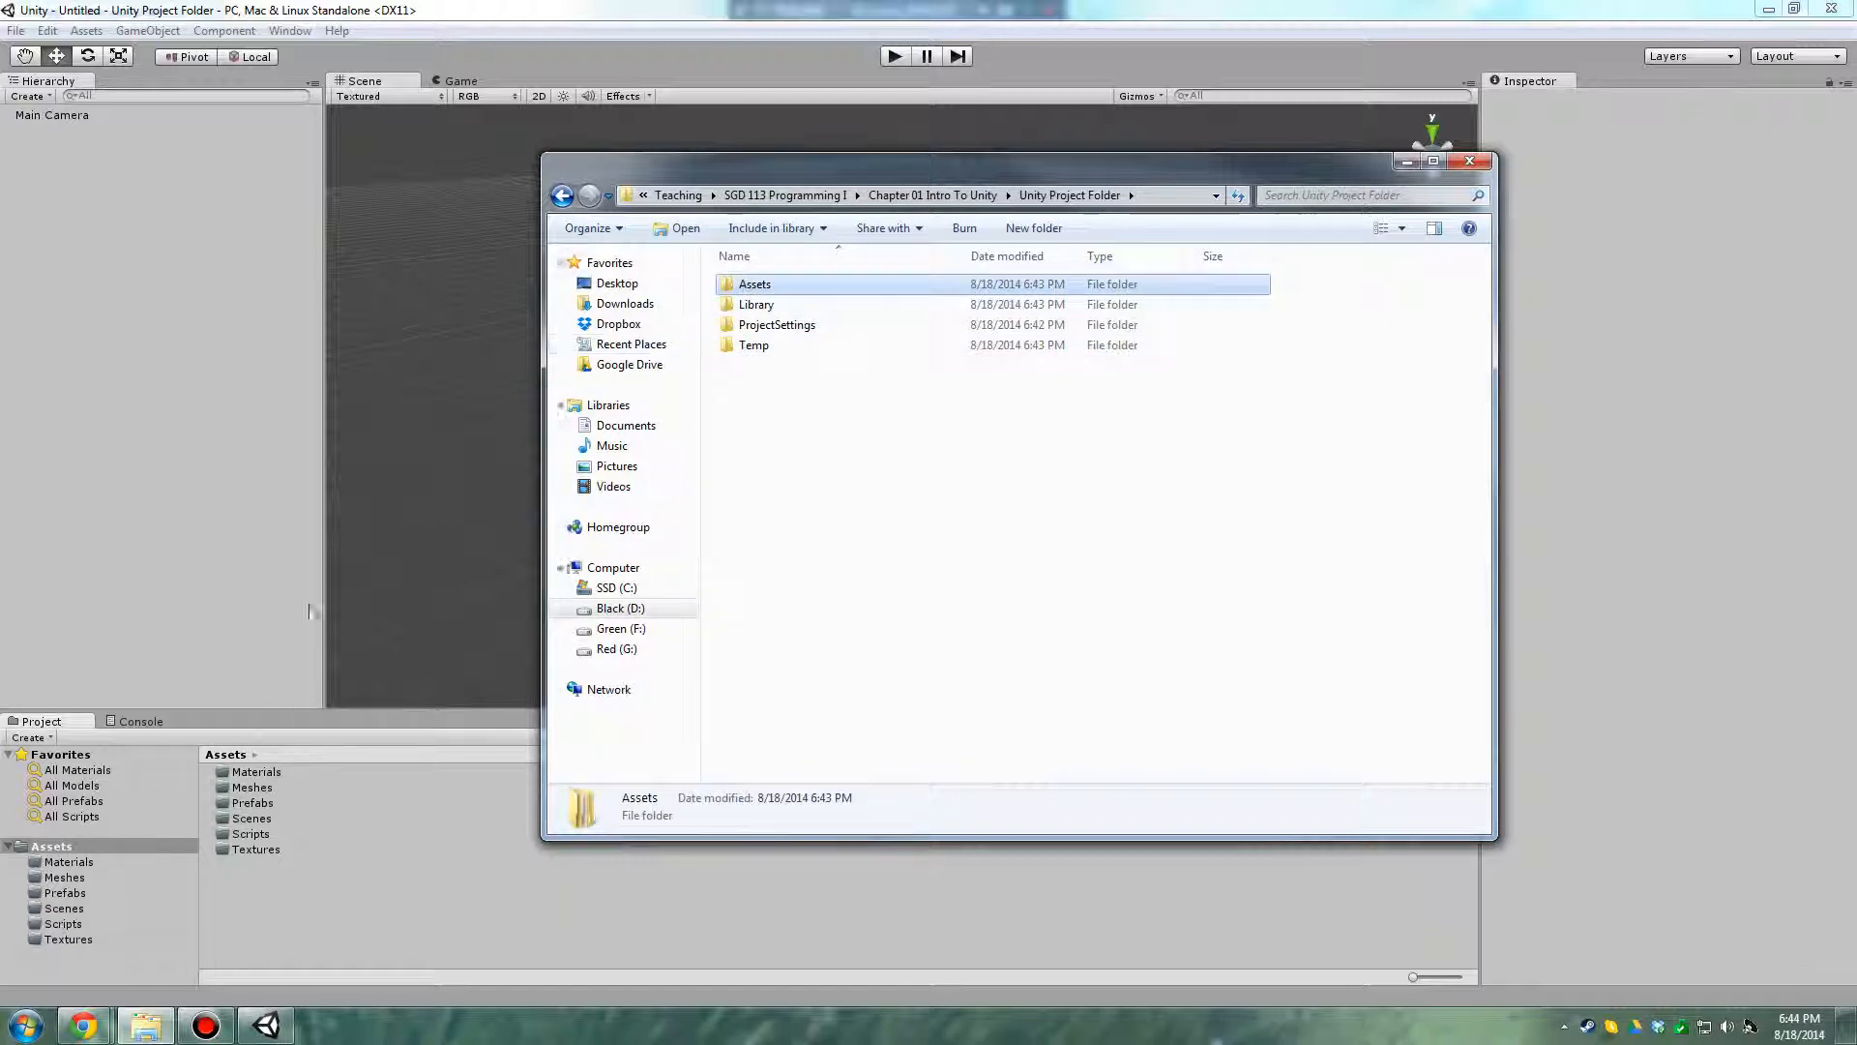
left_click(103, 838)
left_click(145, 1026)
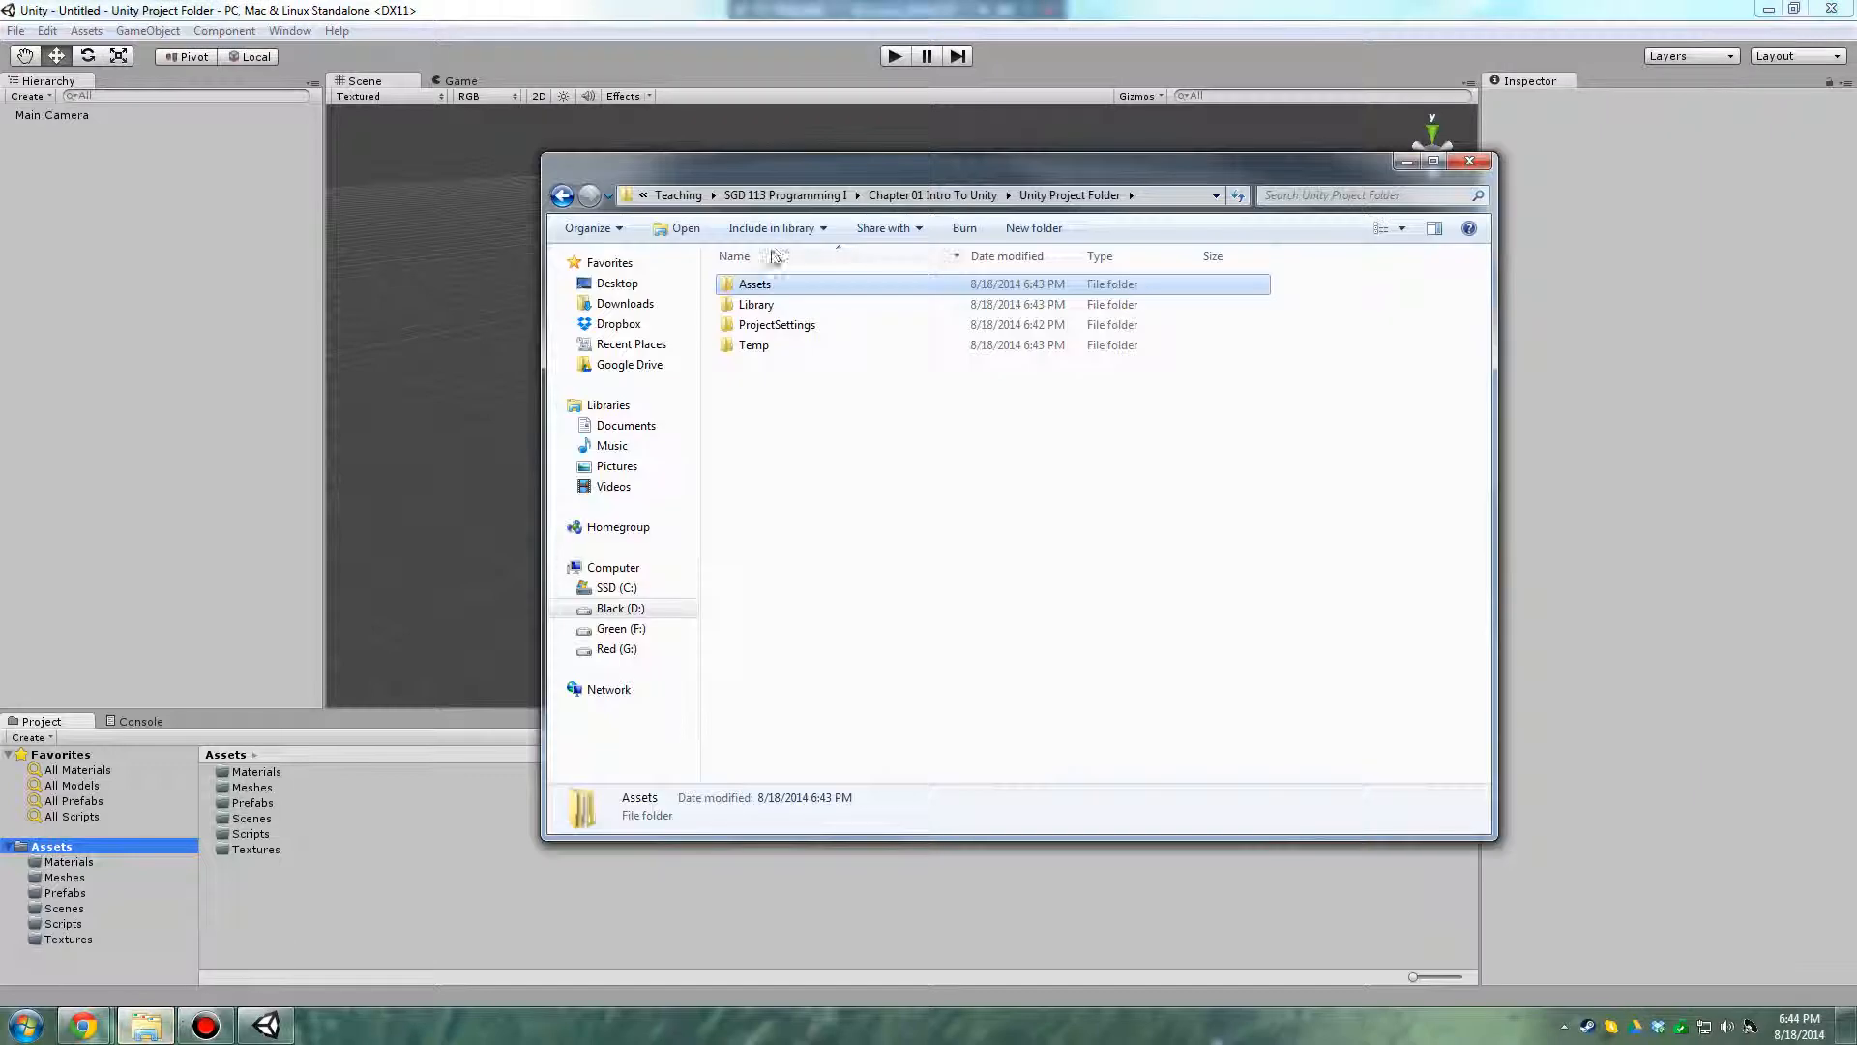
double_click(755, 286)
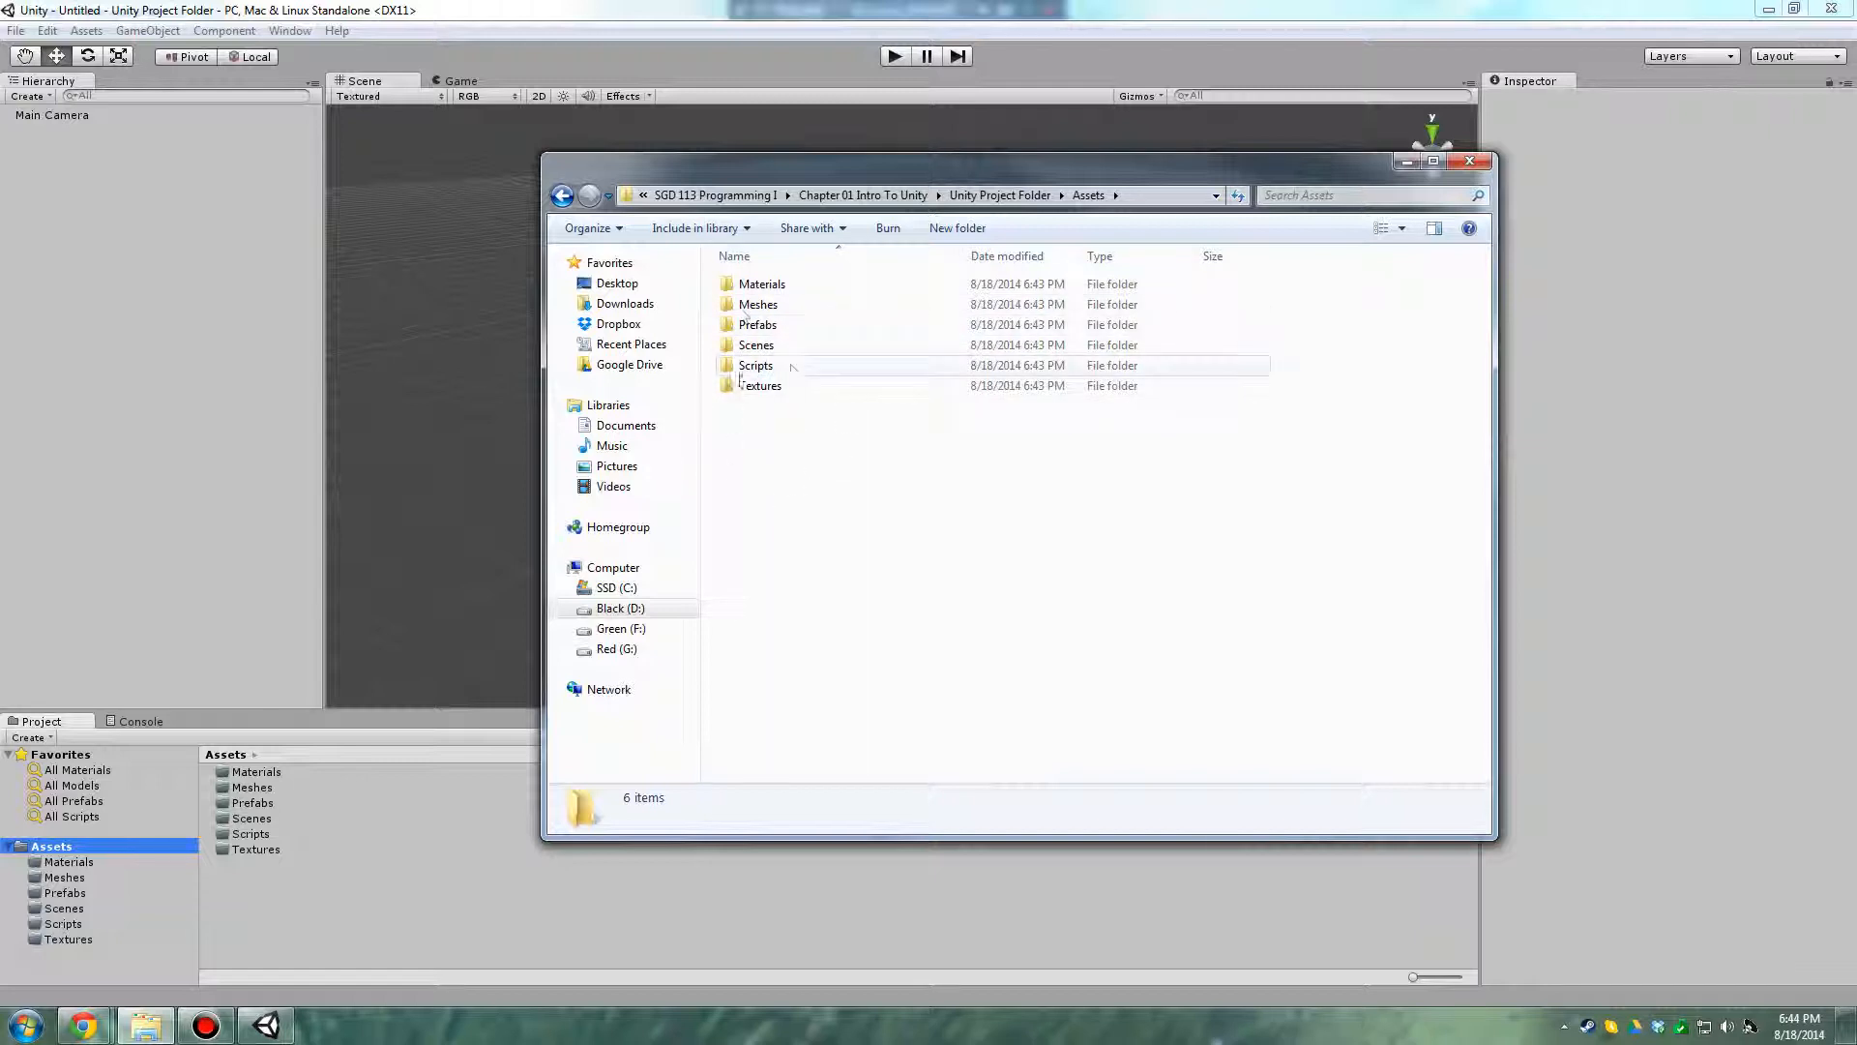
double_click(758, 304)
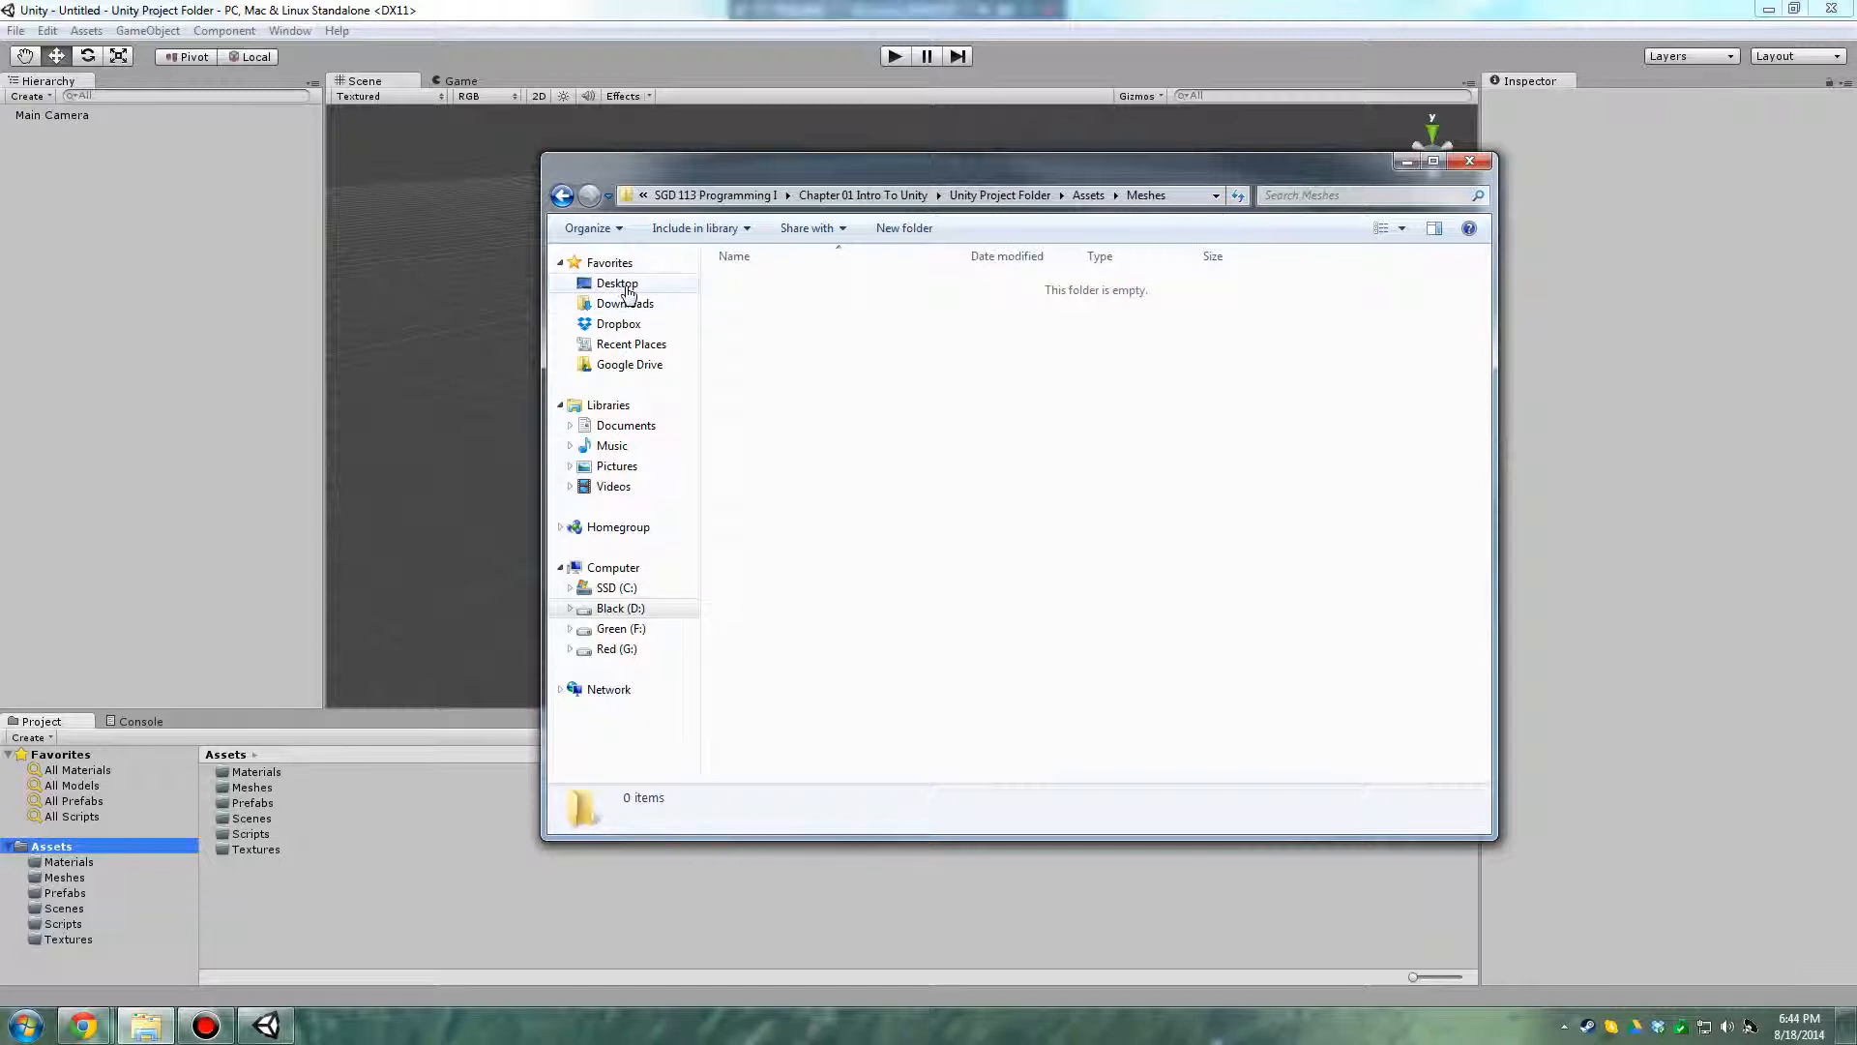
left_click(280, 886)
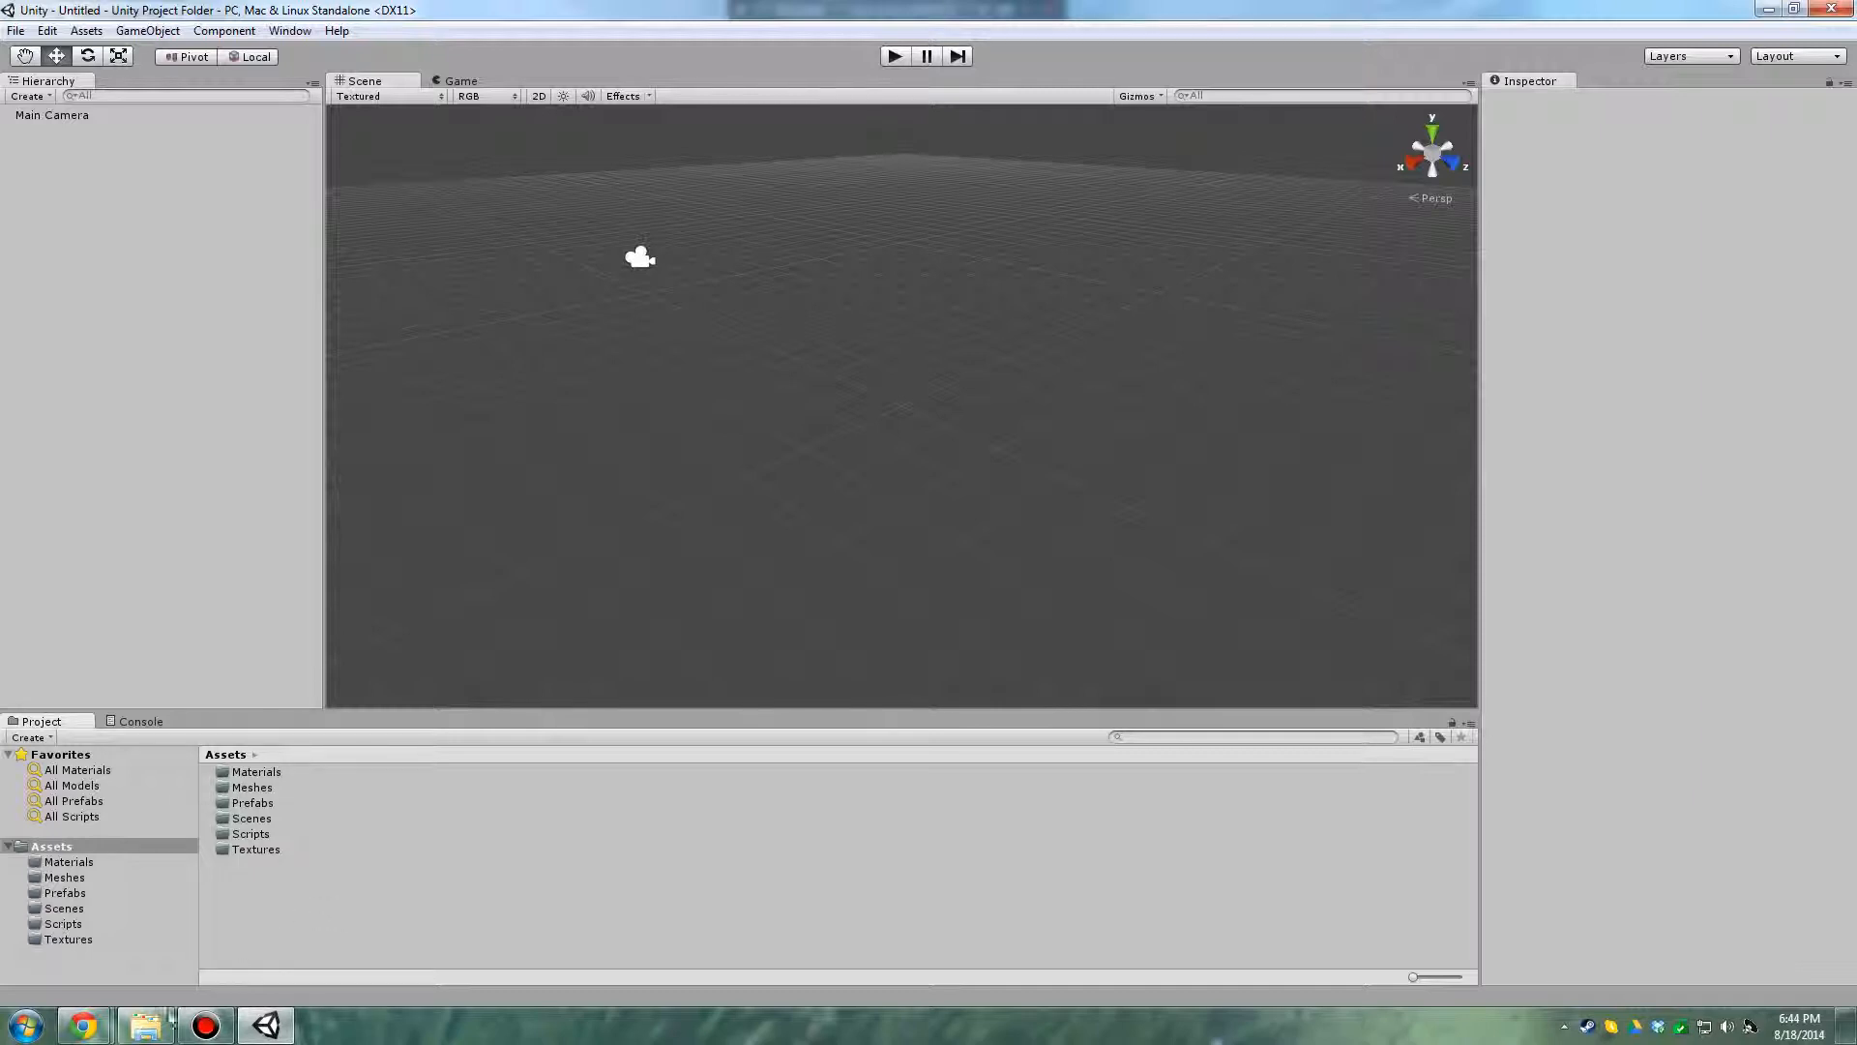
Browse in Windows Explorer to the exported Meshes folder under SGD 101 on the Desktop, and open the Meshes asset folder in Unity
left_click(166, 1025)
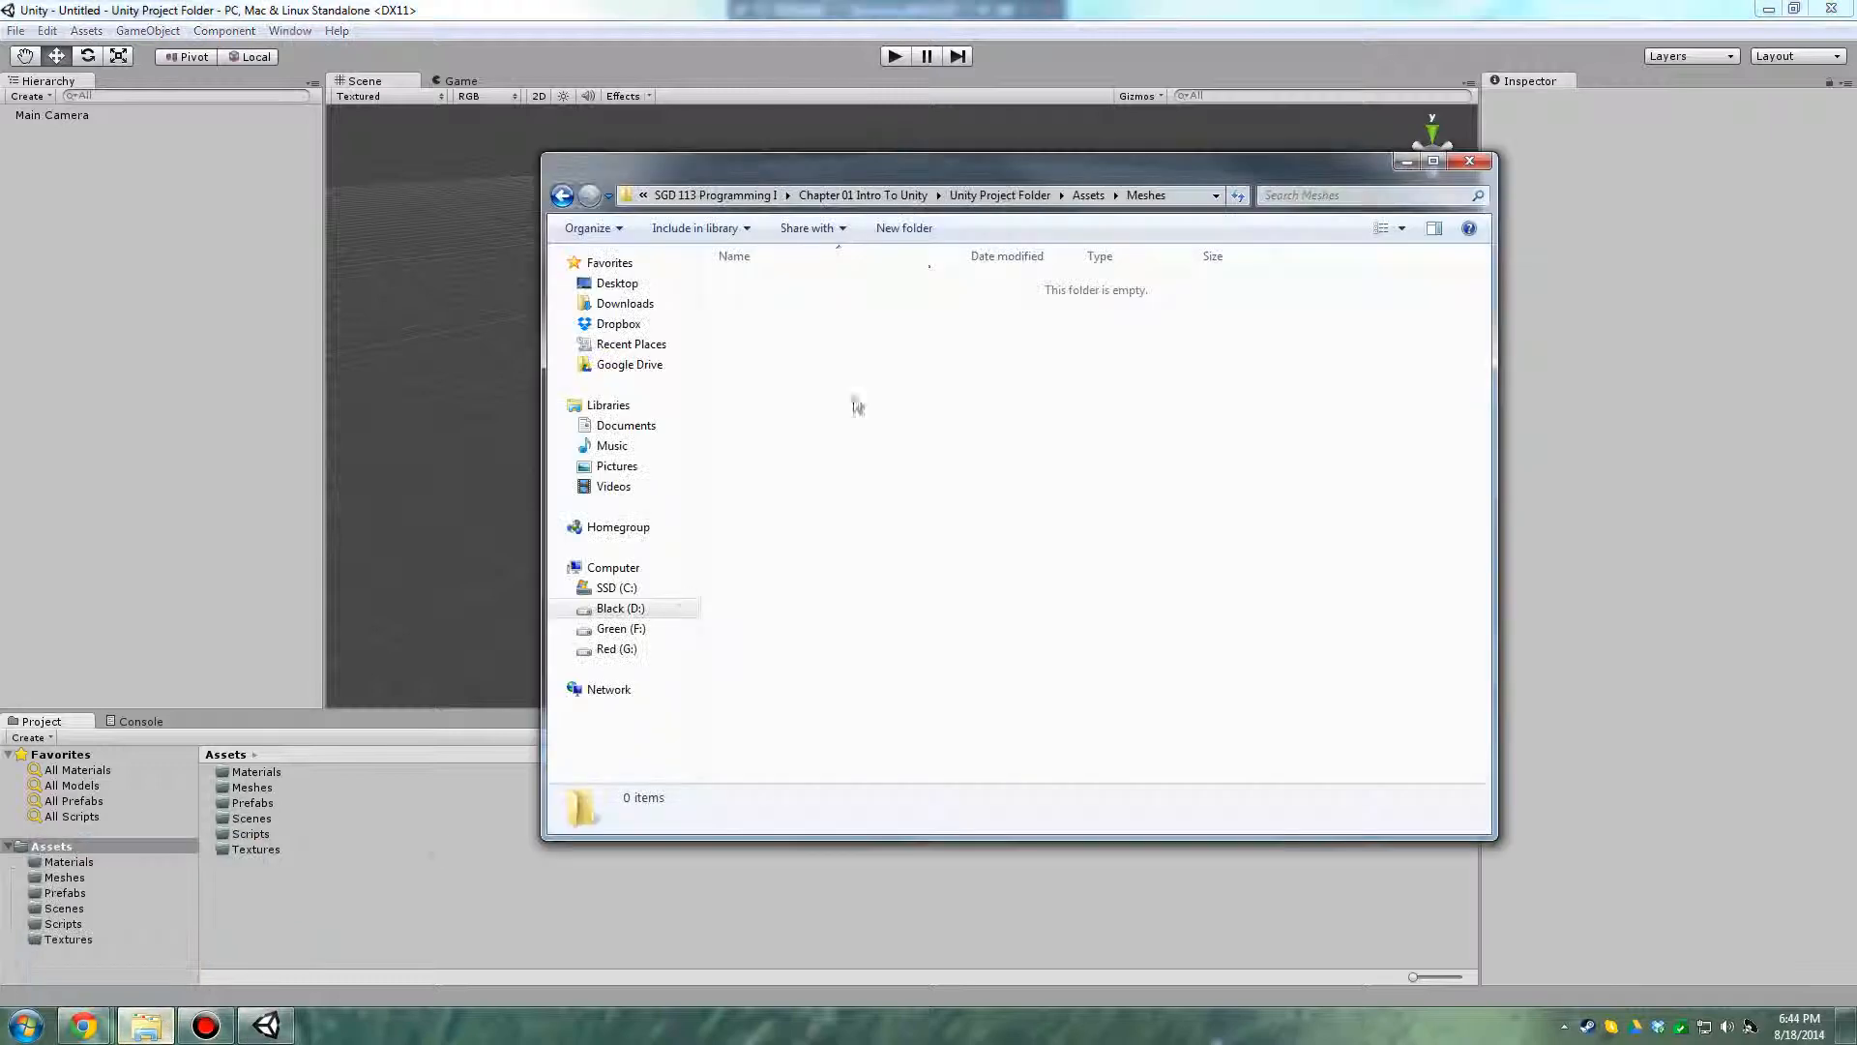
left_click(565, 195)
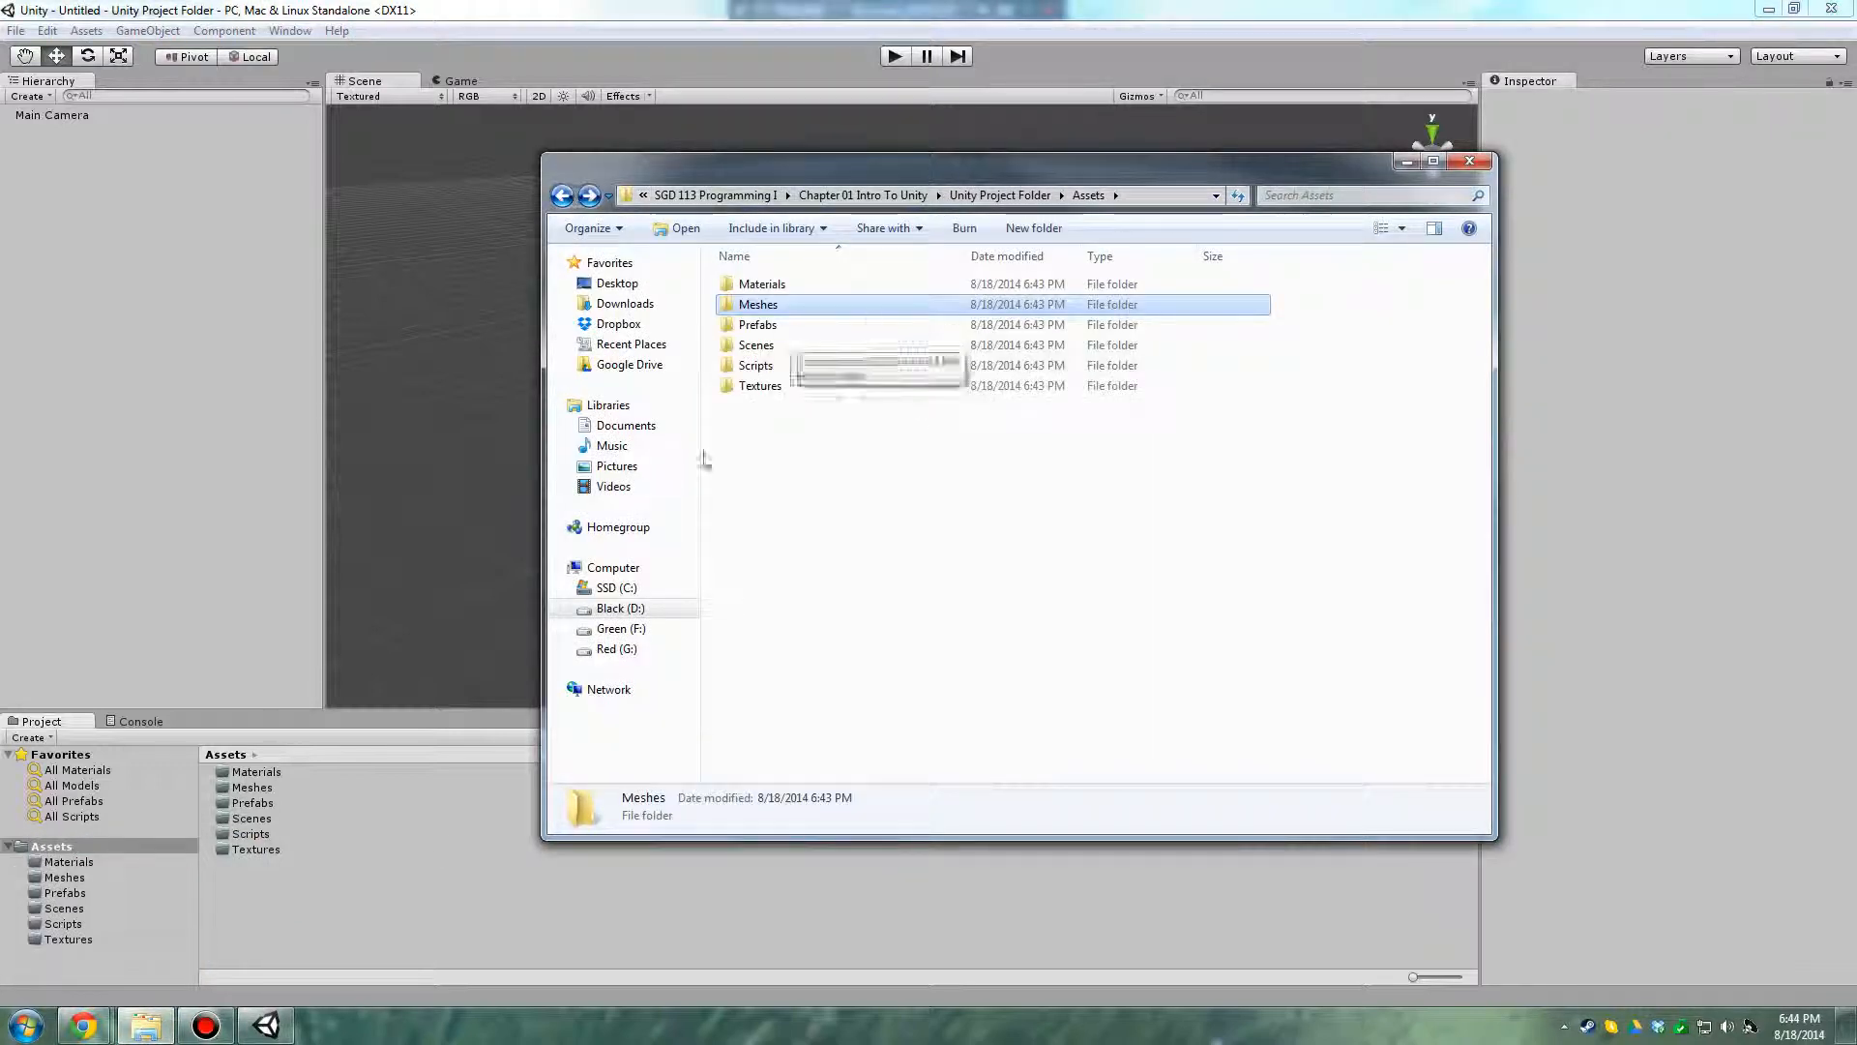
left_click(618, 284)
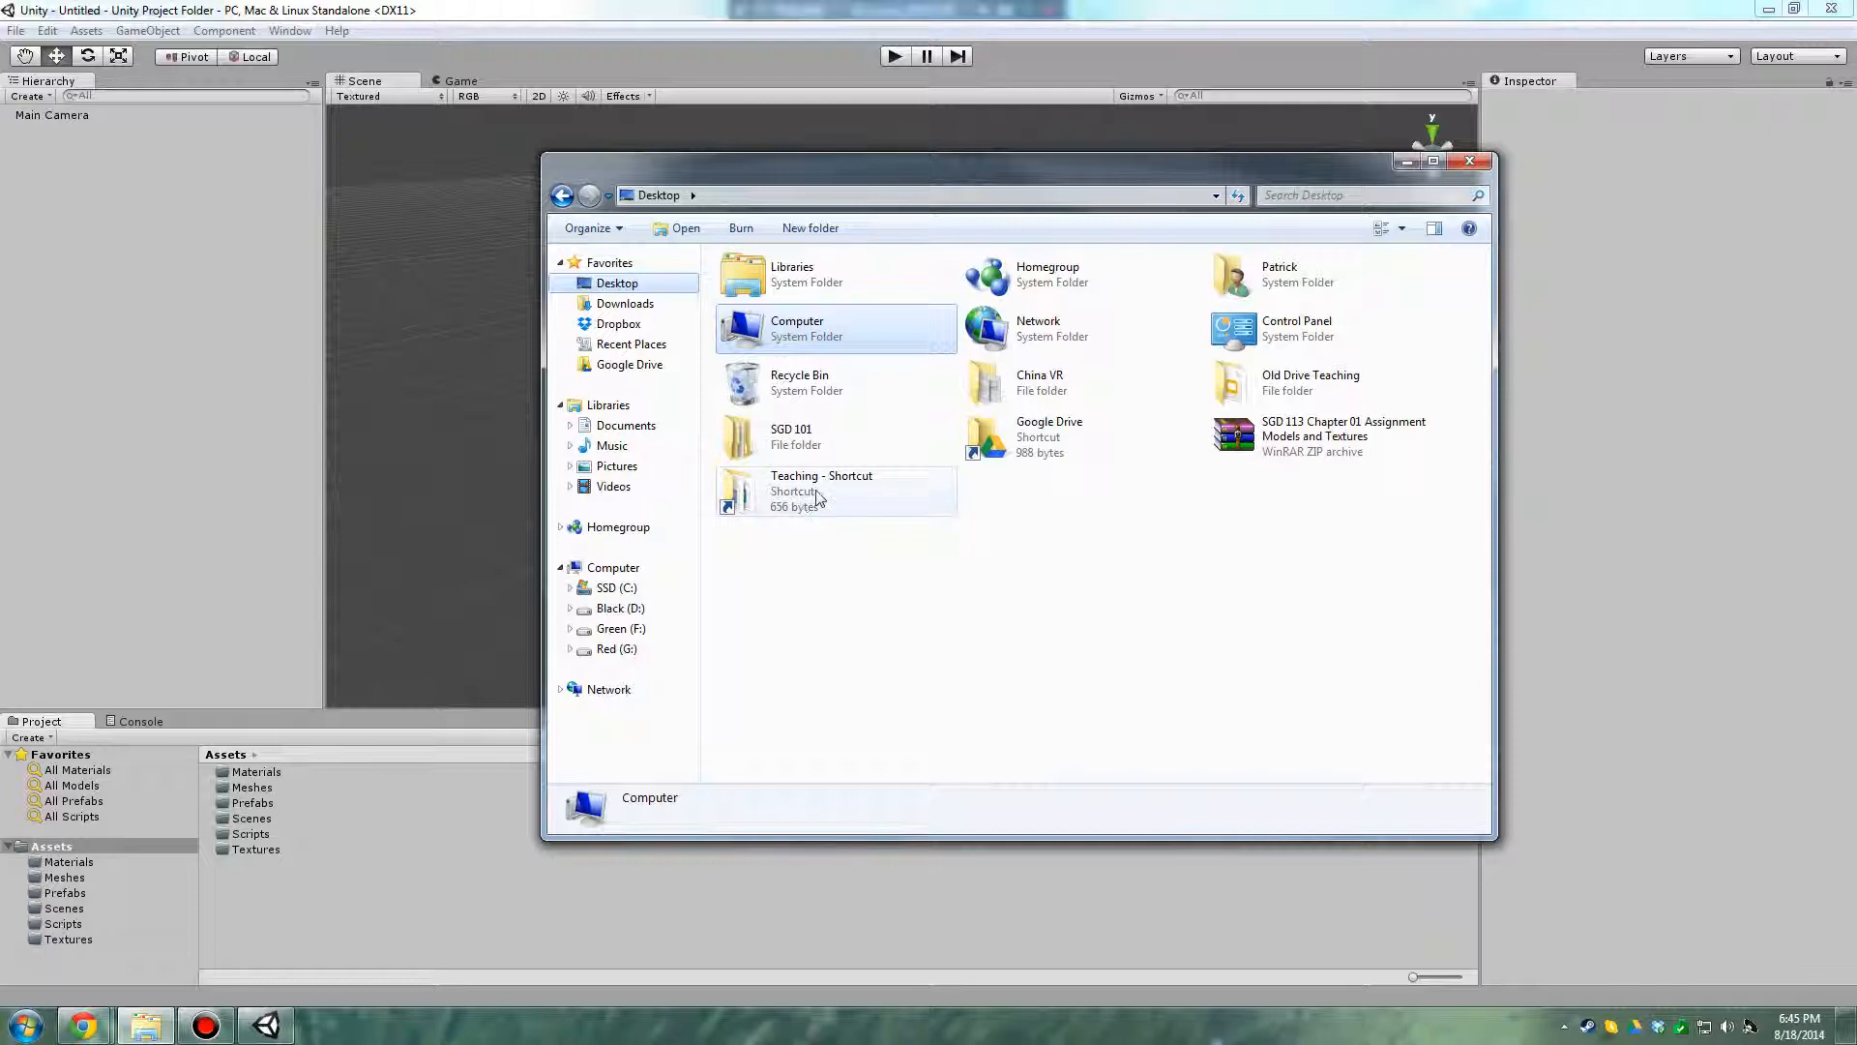
double_click(822, 440)
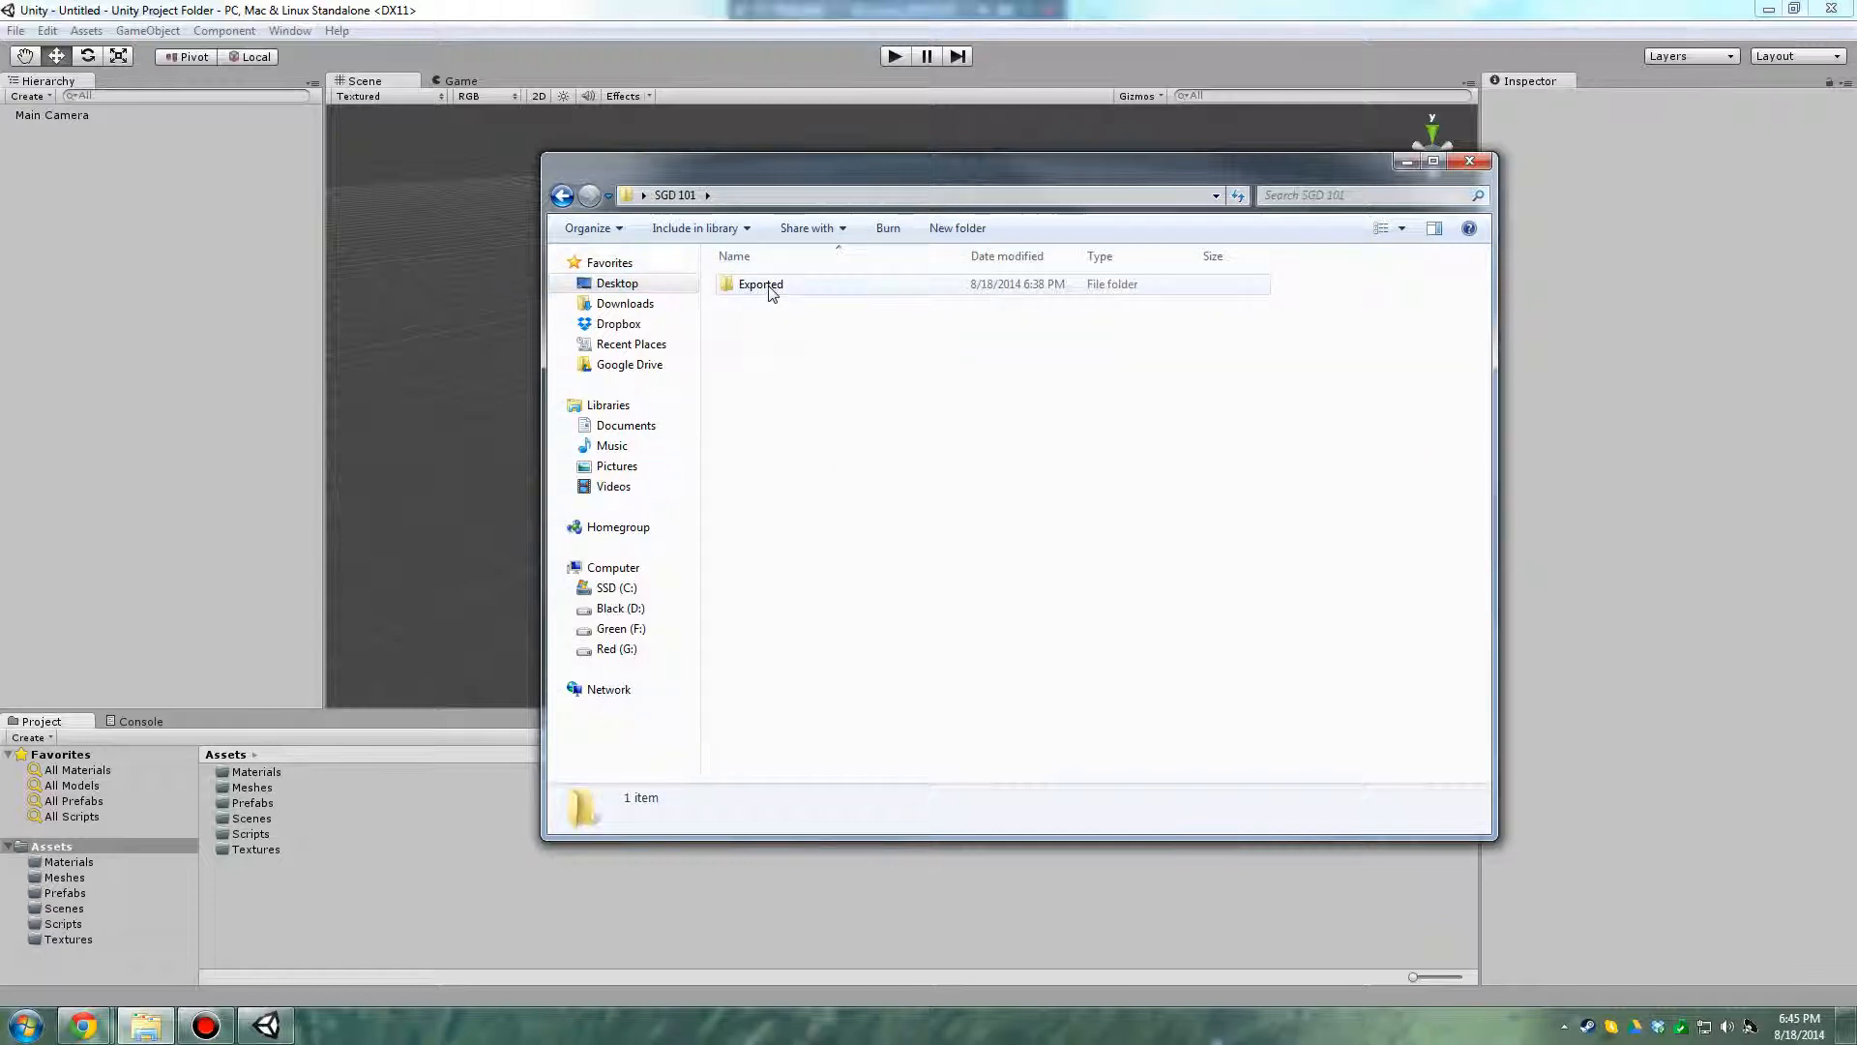
double_click(761, 286)
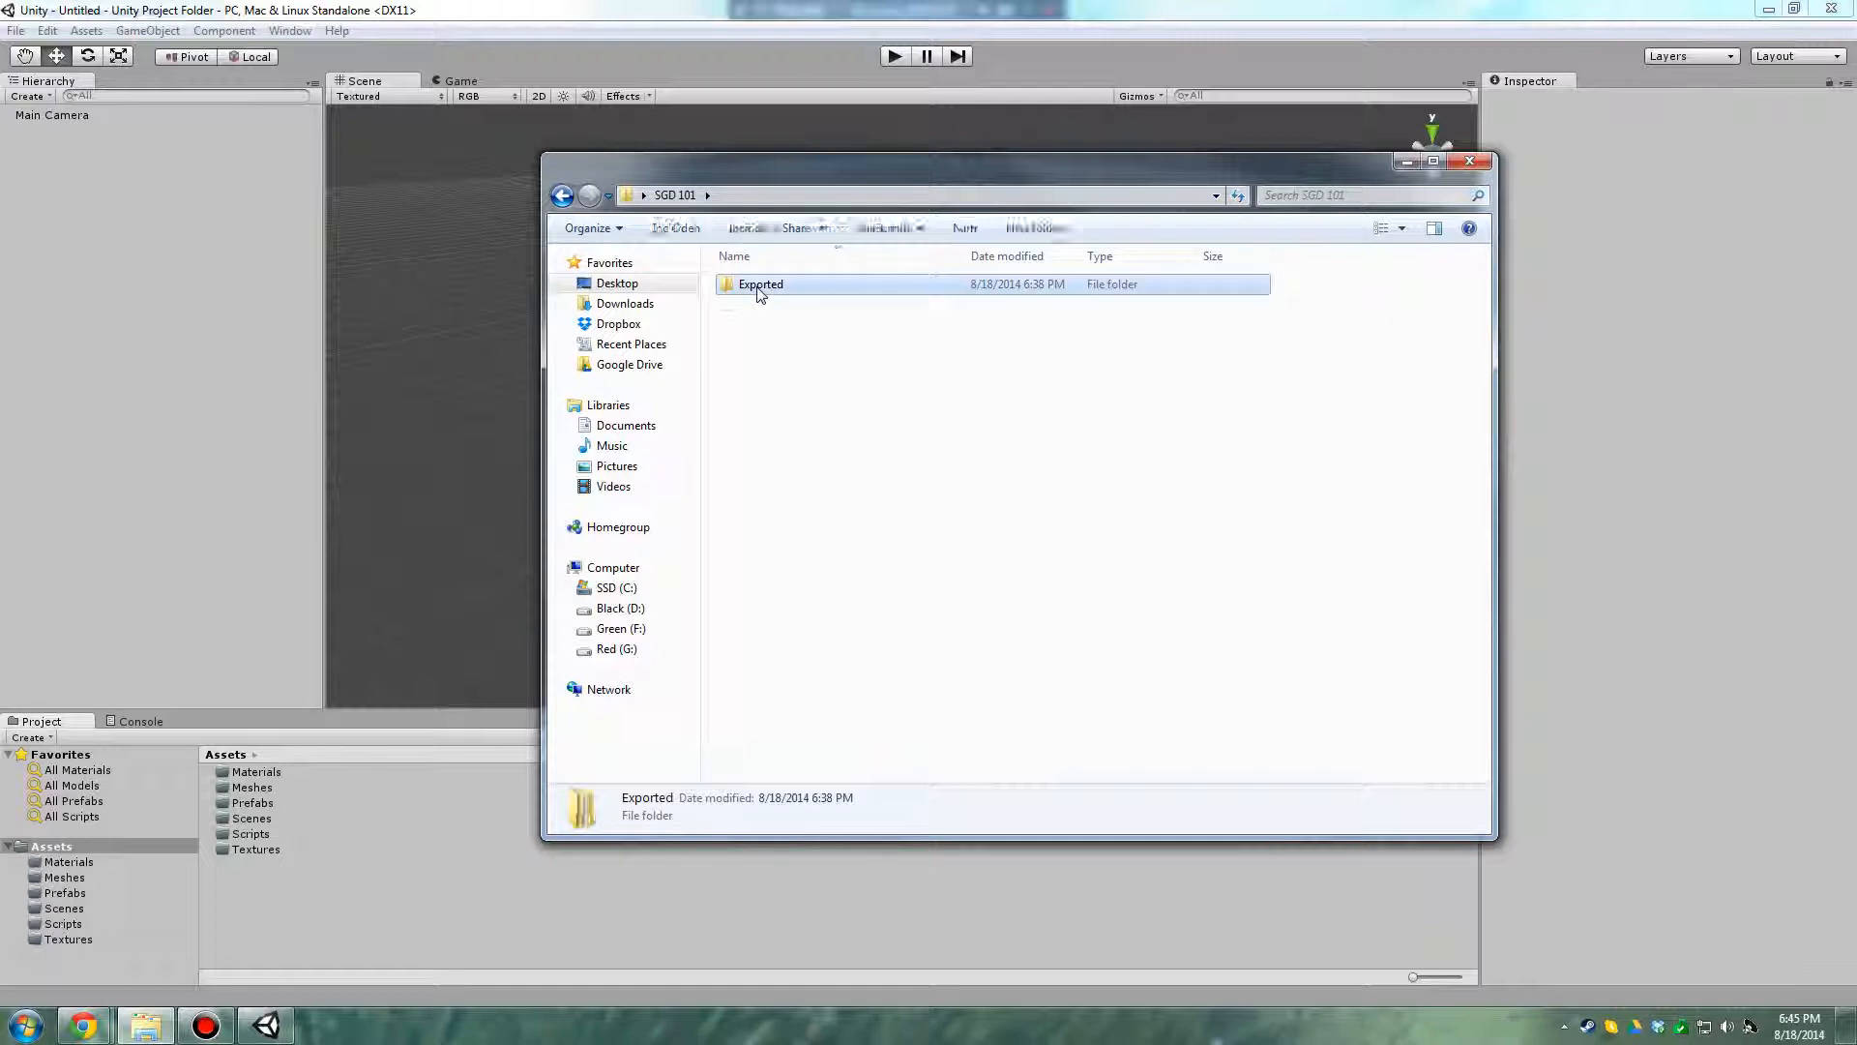
left_click(562, 196)
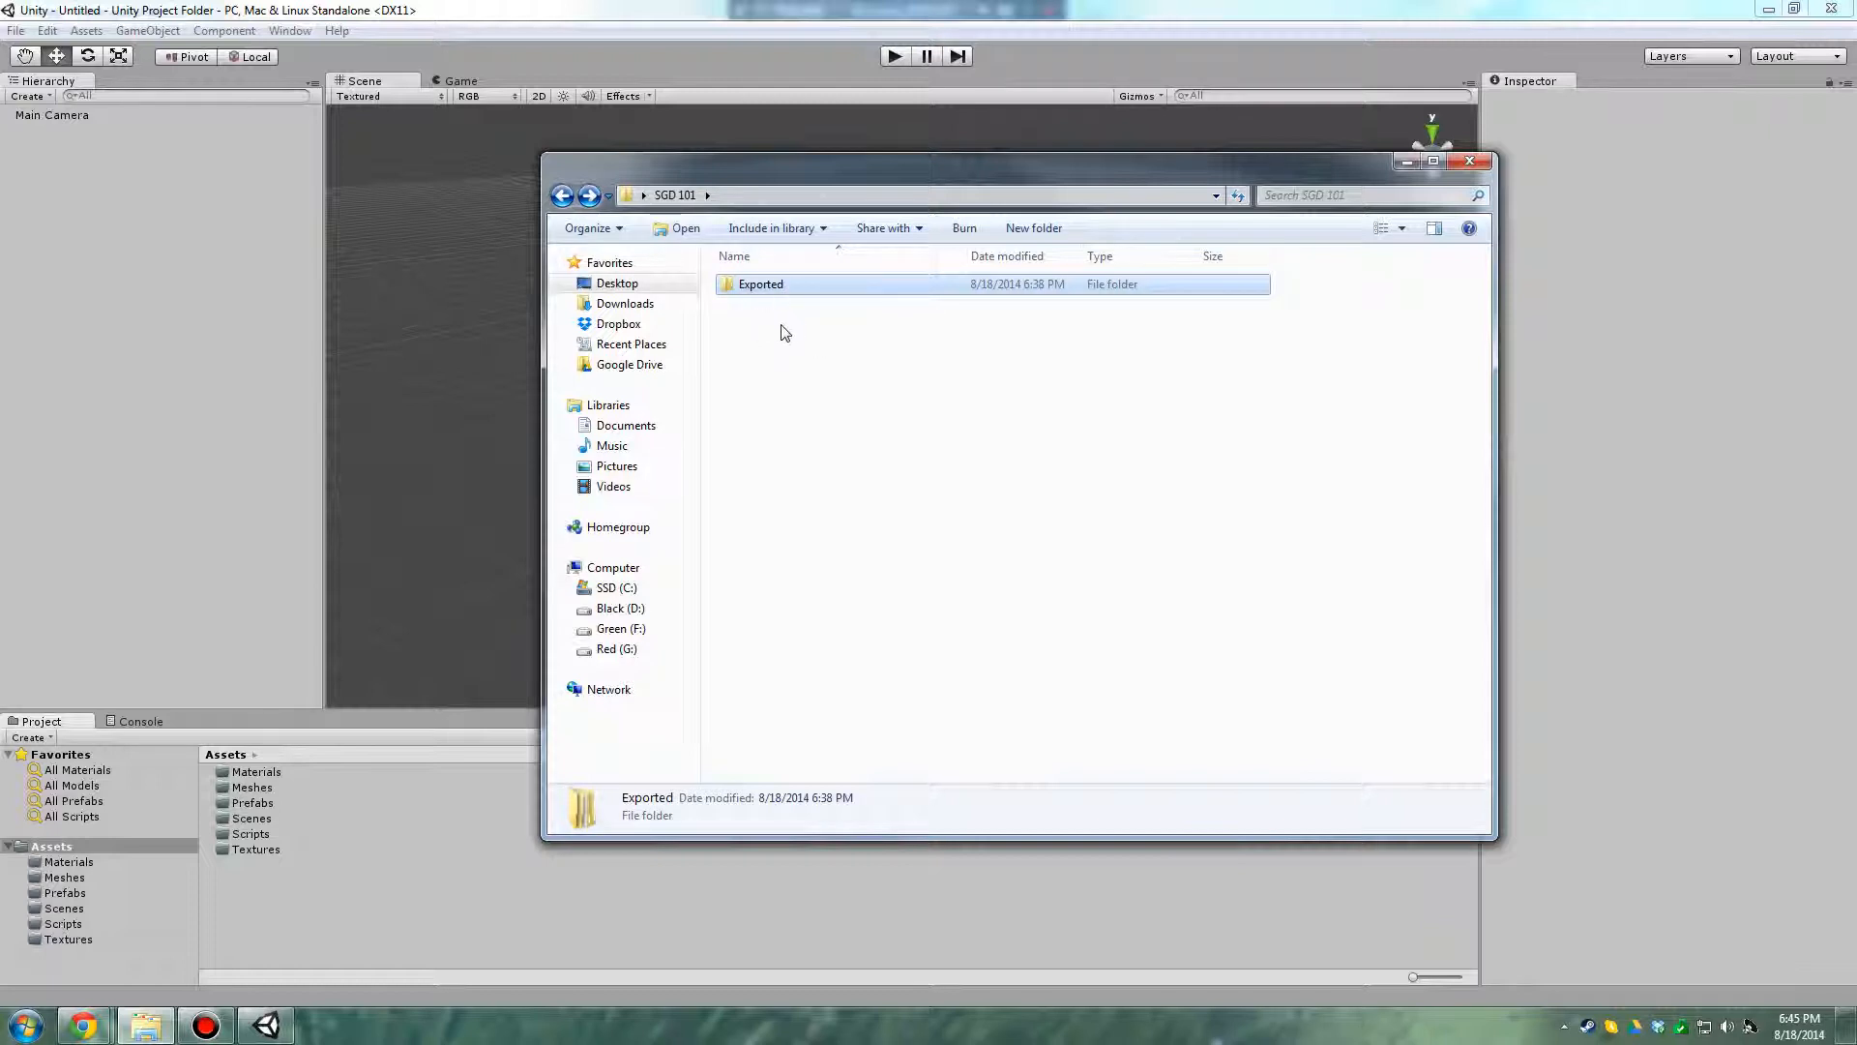
double_click(771, 290)
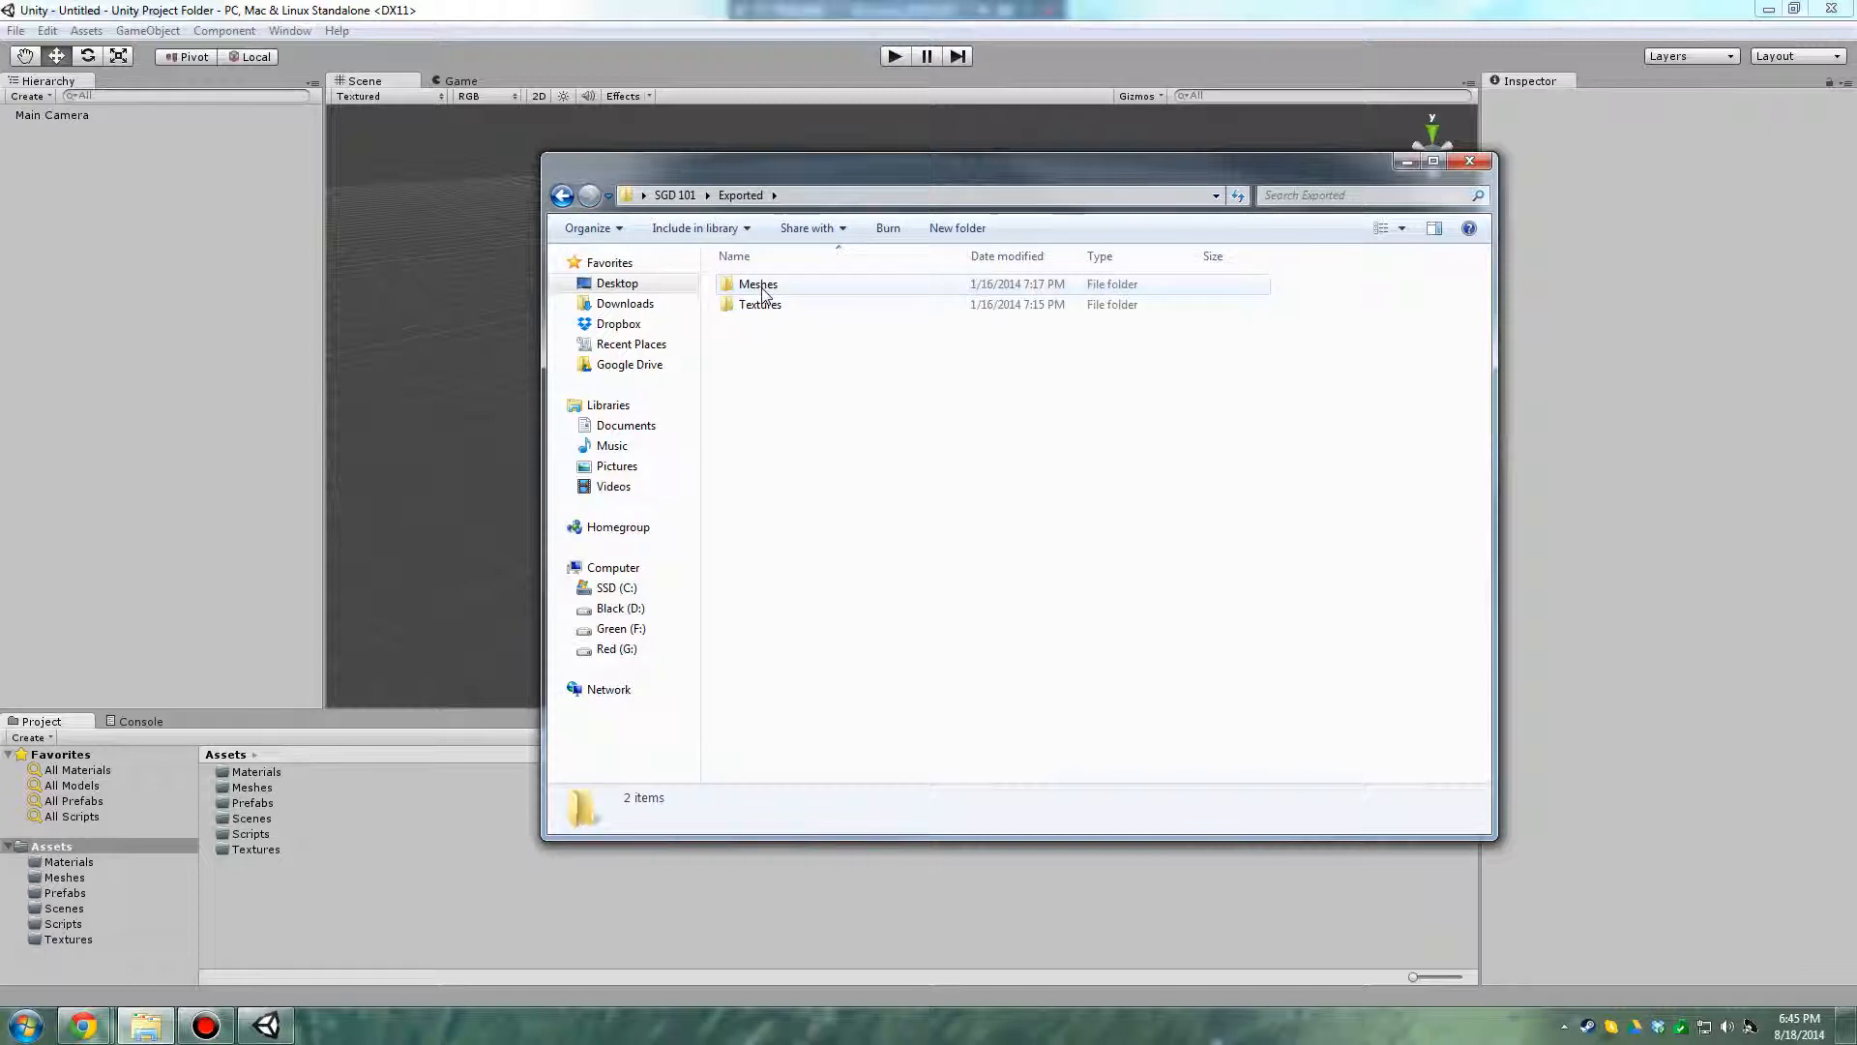
double_click(762, 287)
left_click_drag(840, 166, 974, 141)
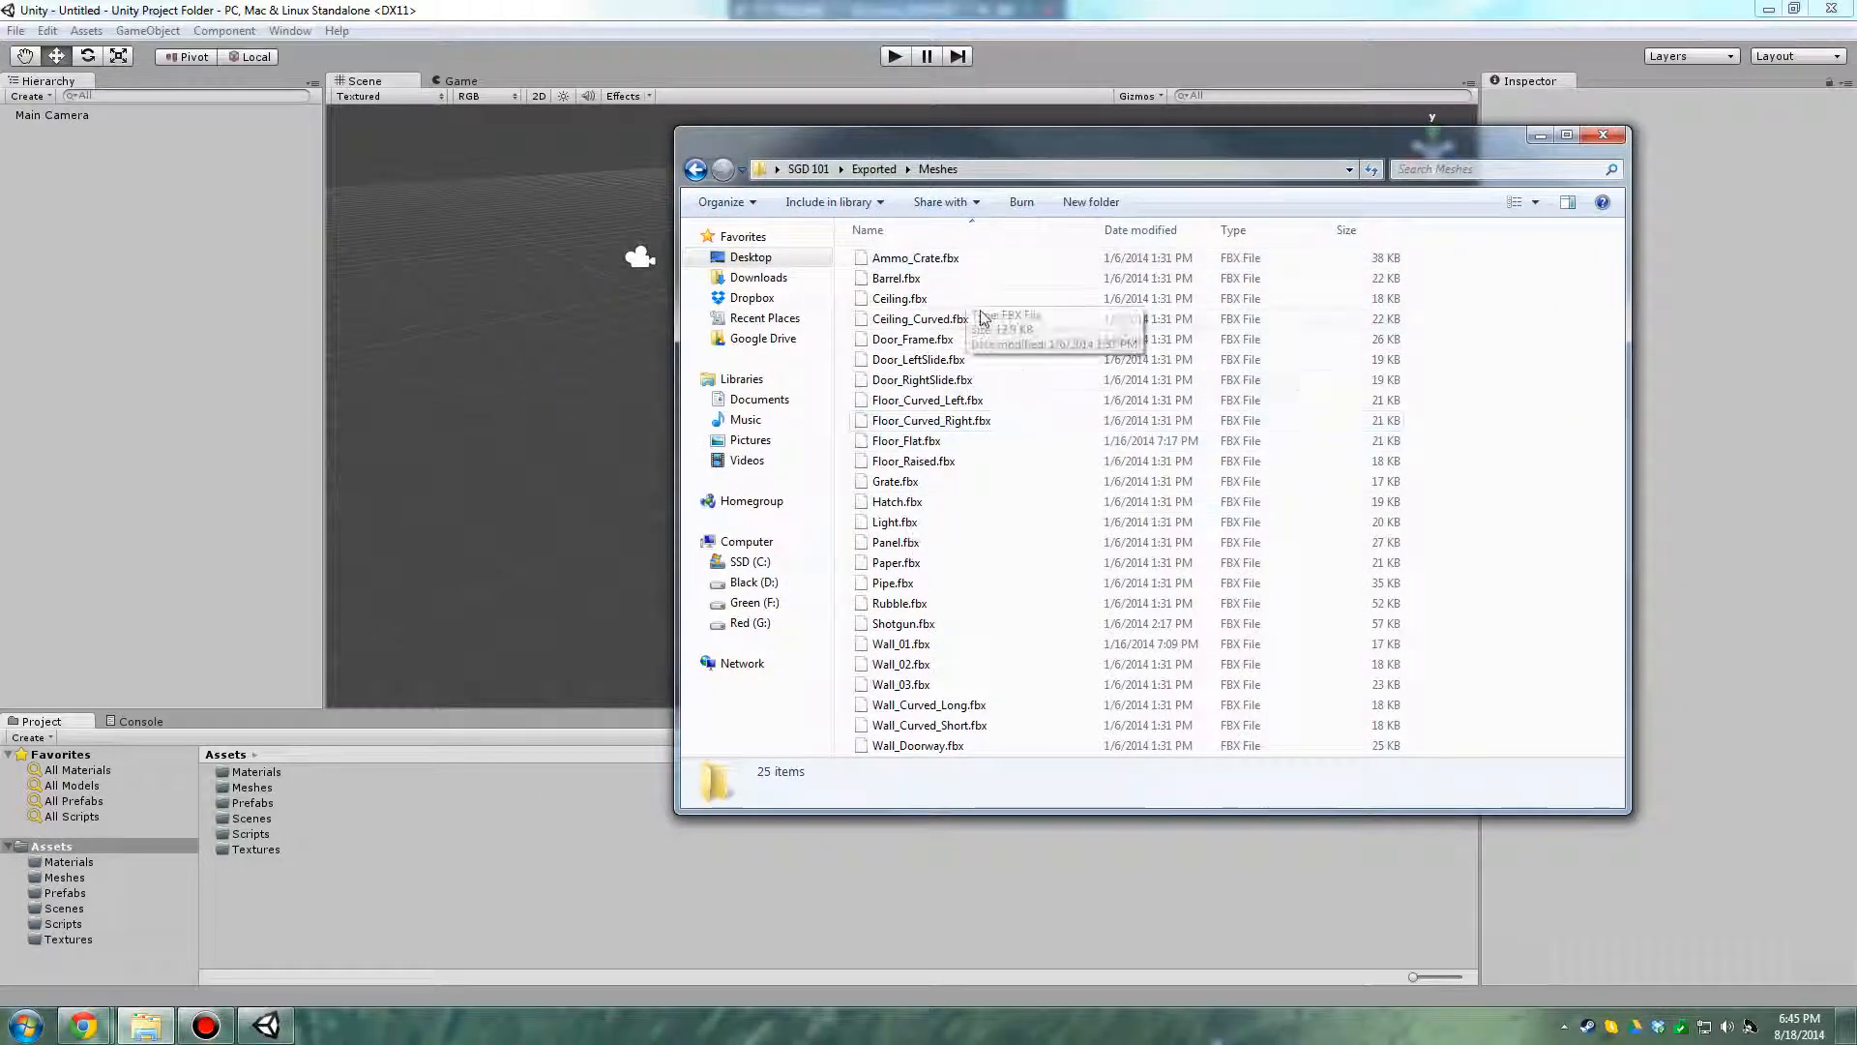
double_click(255, 786)
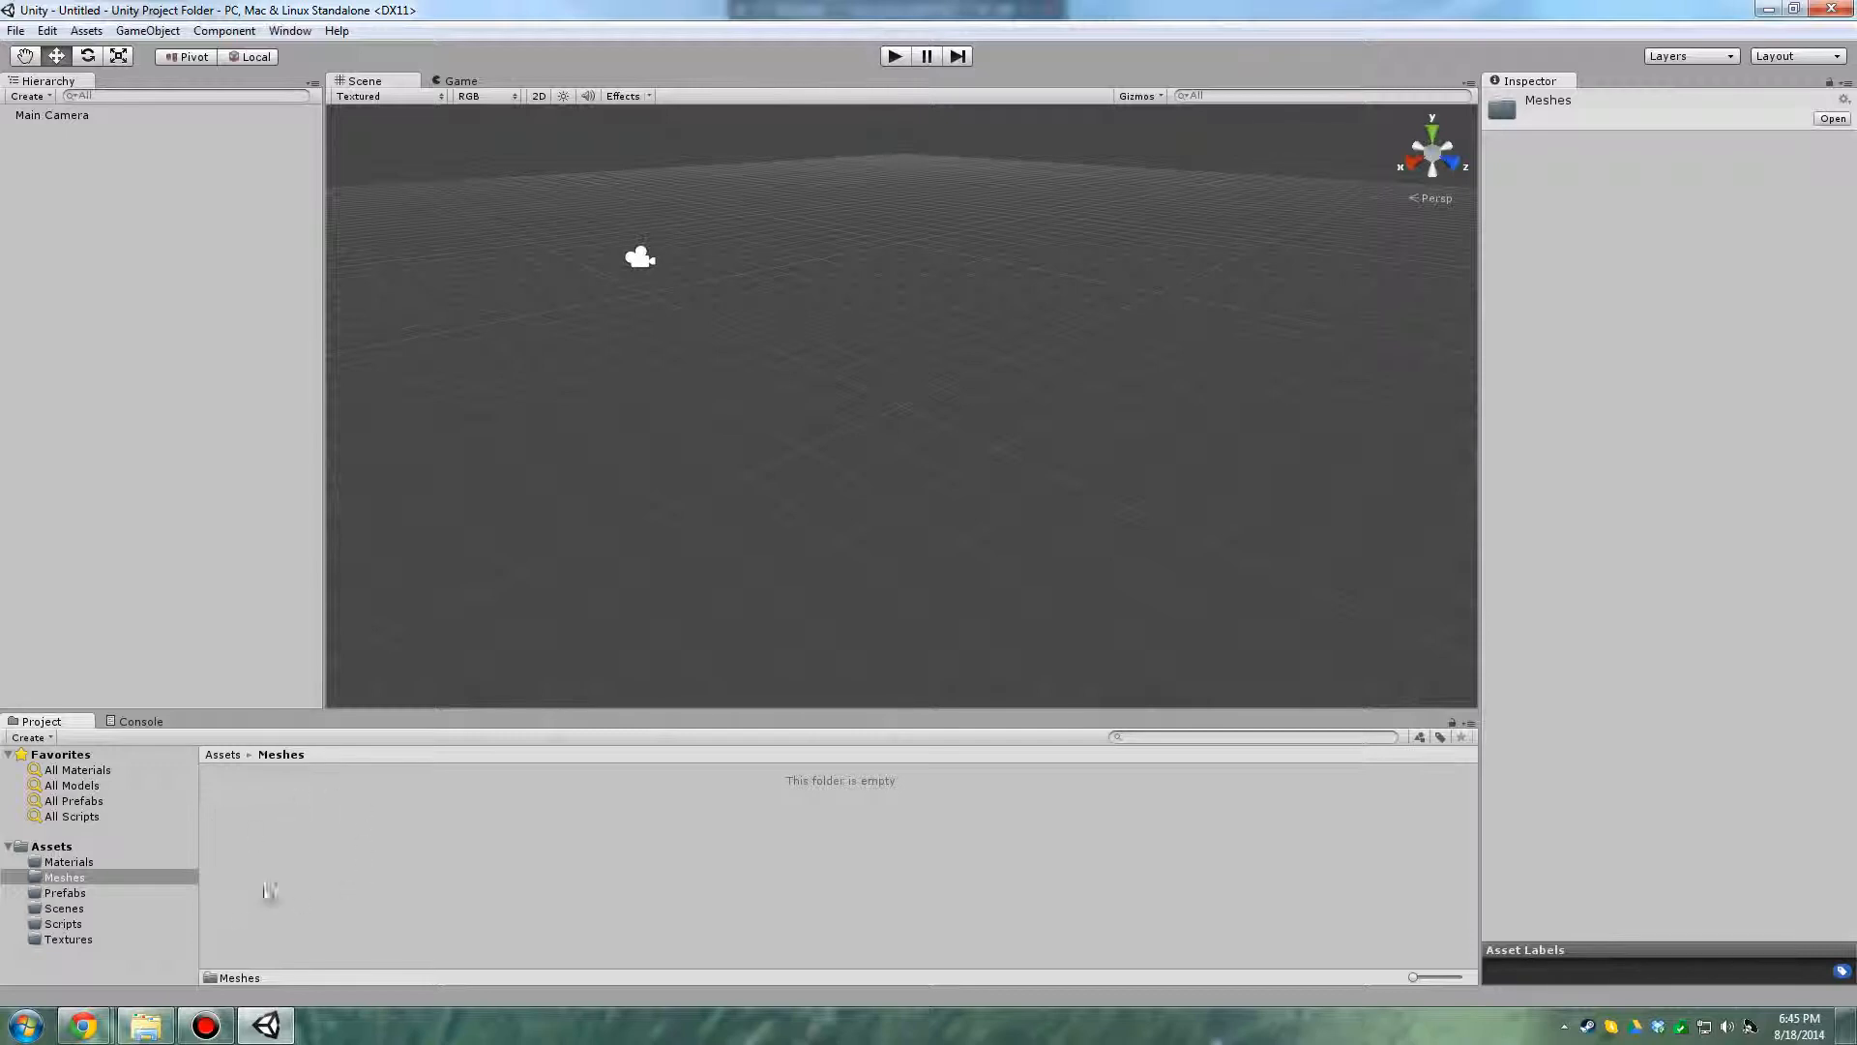
left_click(145, 1025)
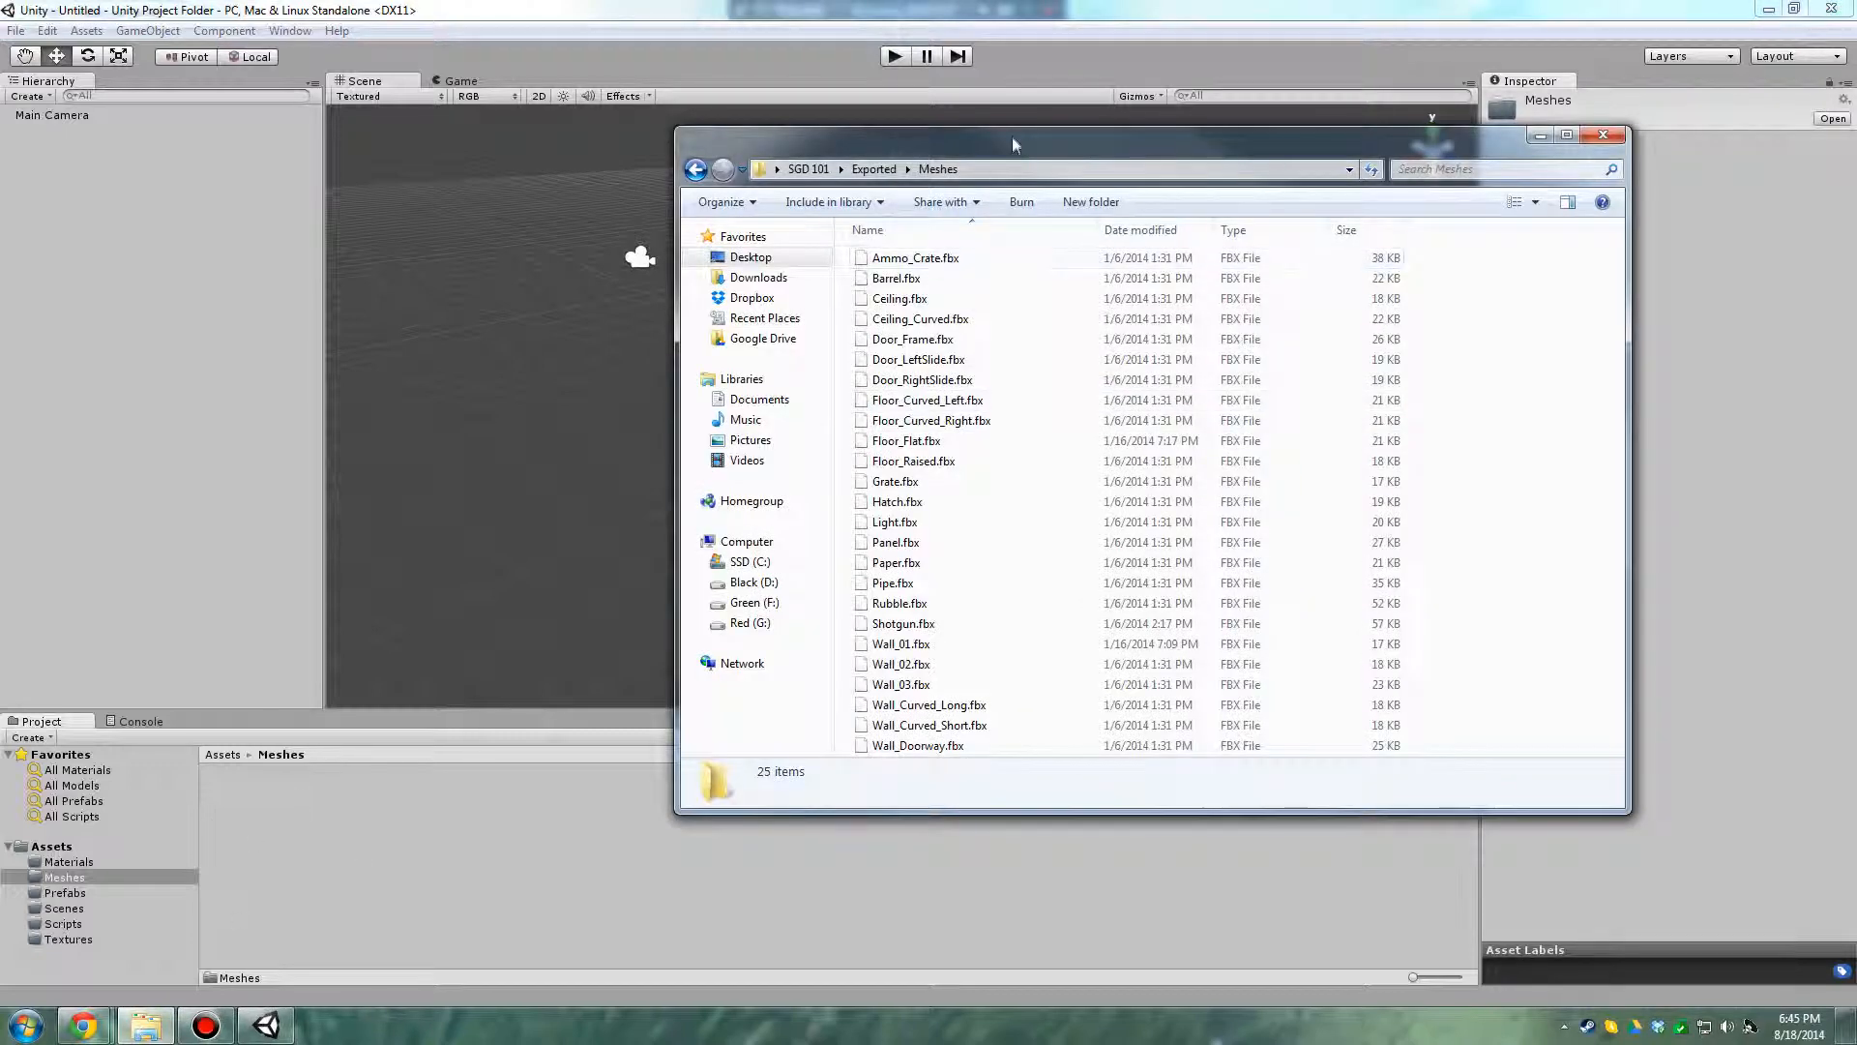
Select all files in the exported Meshes folder, starting from Ammo_Crate.fbx
left_click(963, 261)
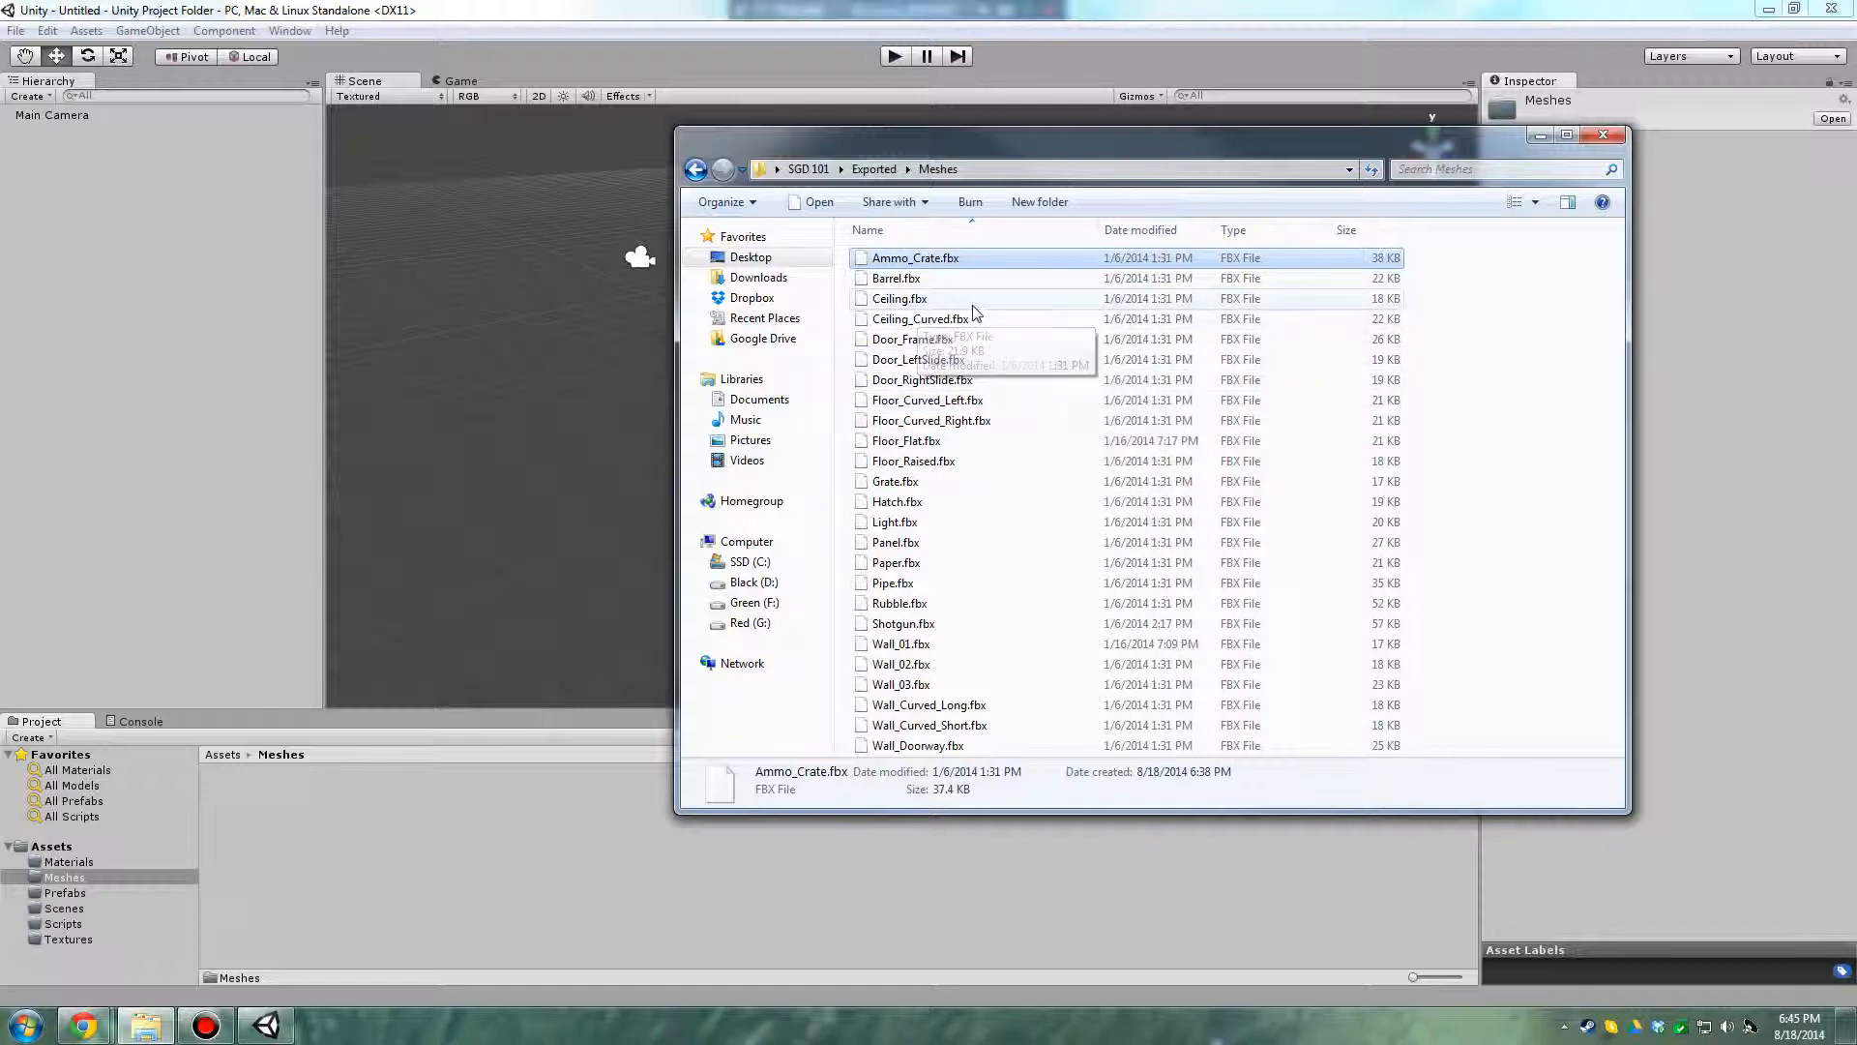
key("alt")
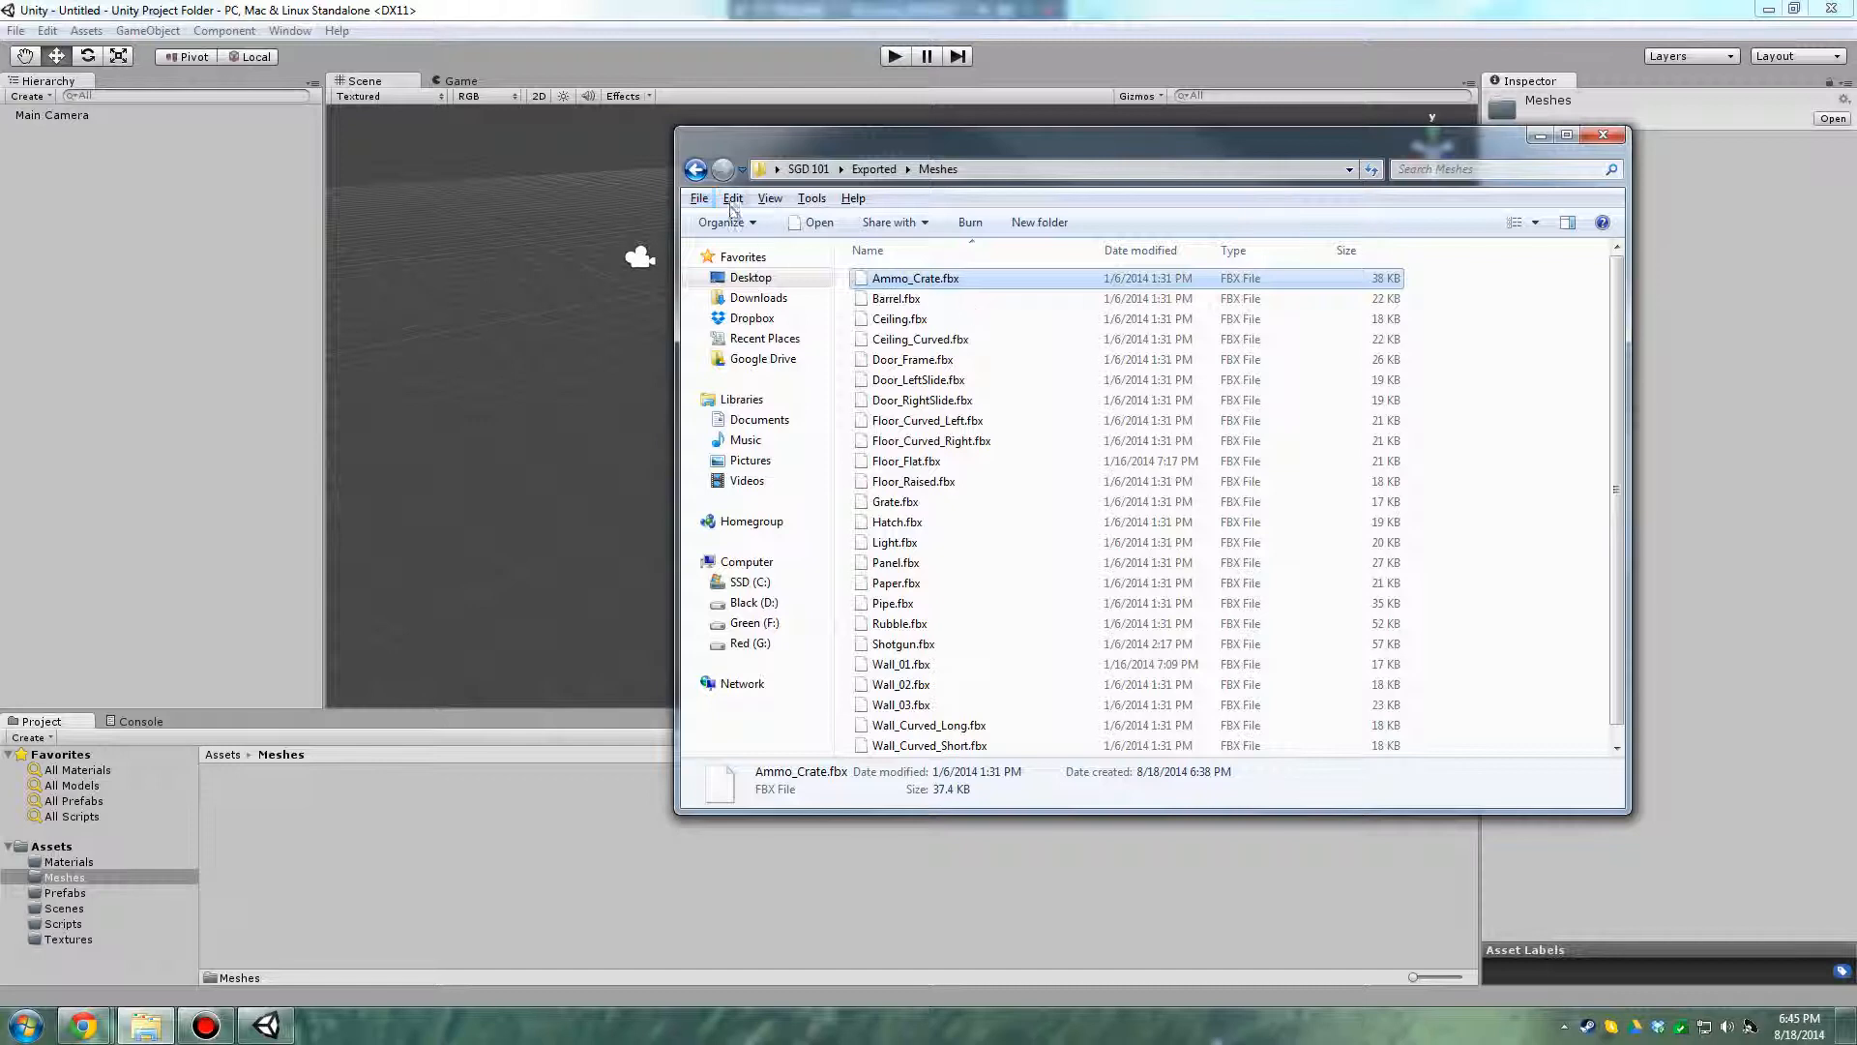
left_click(732, 200)
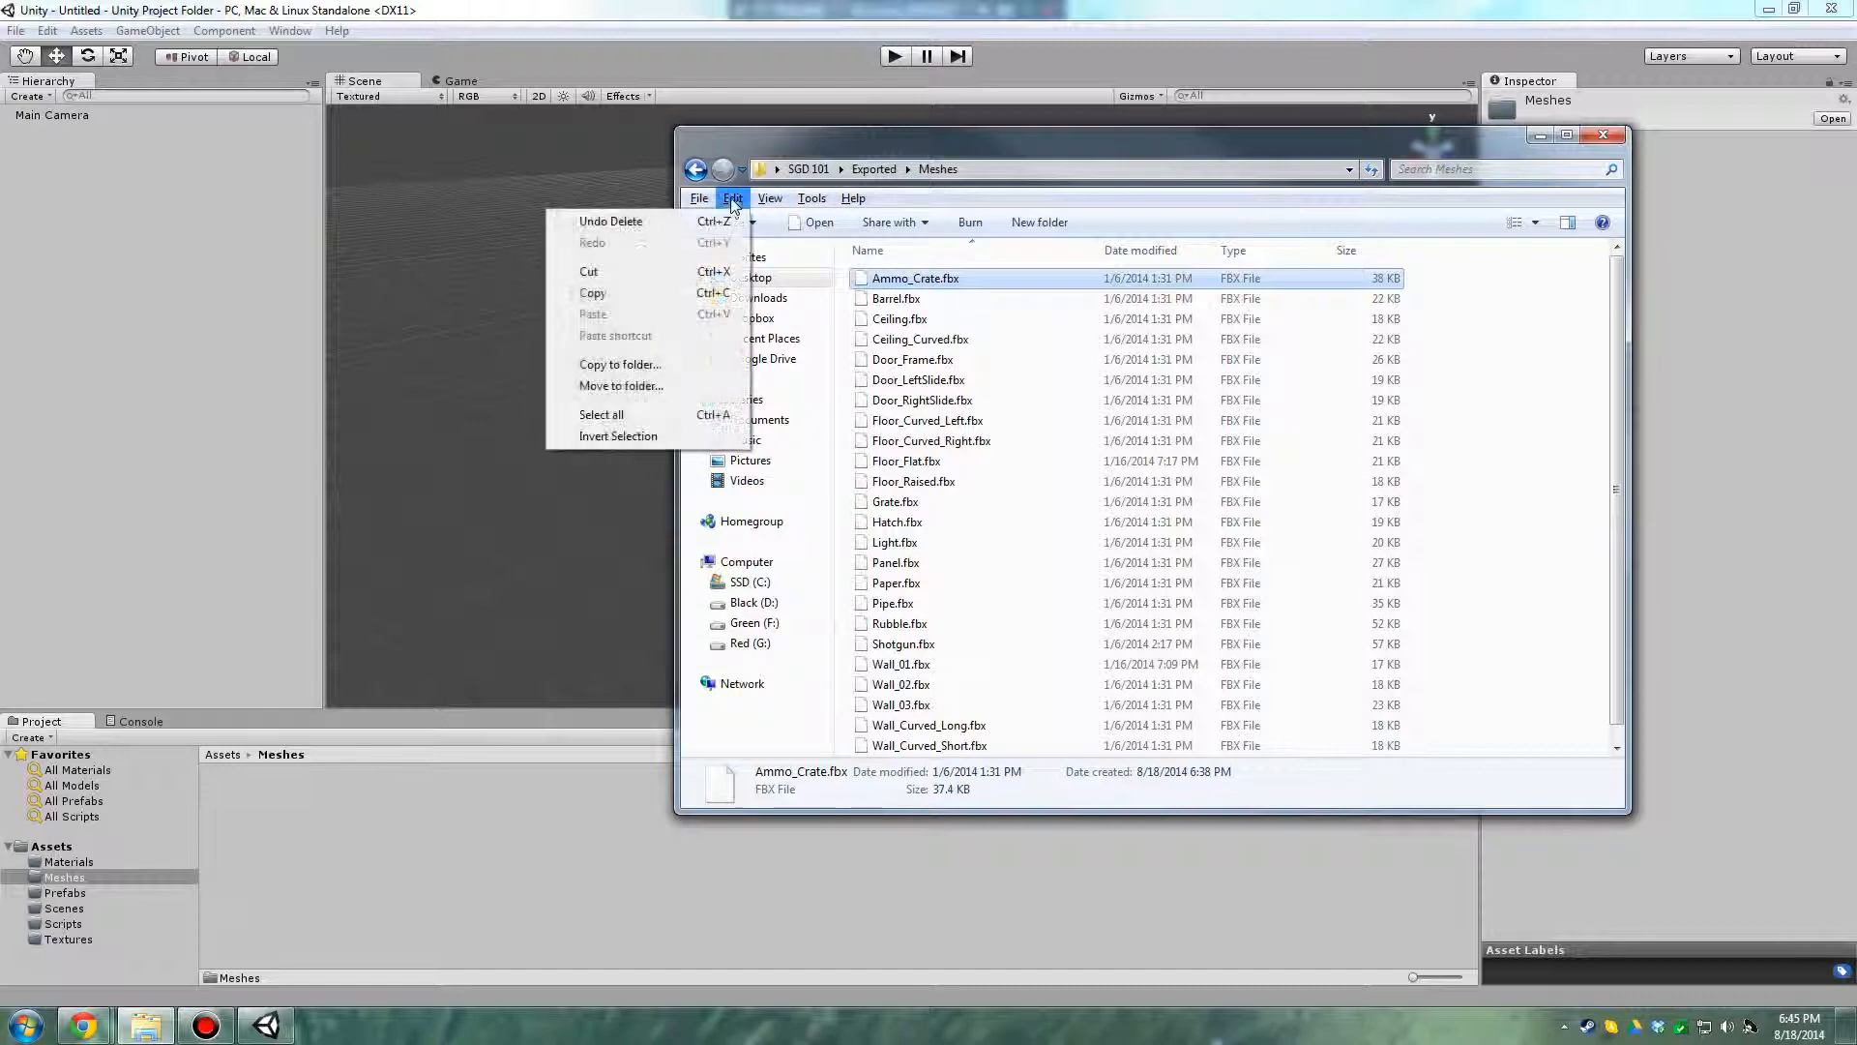
left_click(660, 419)
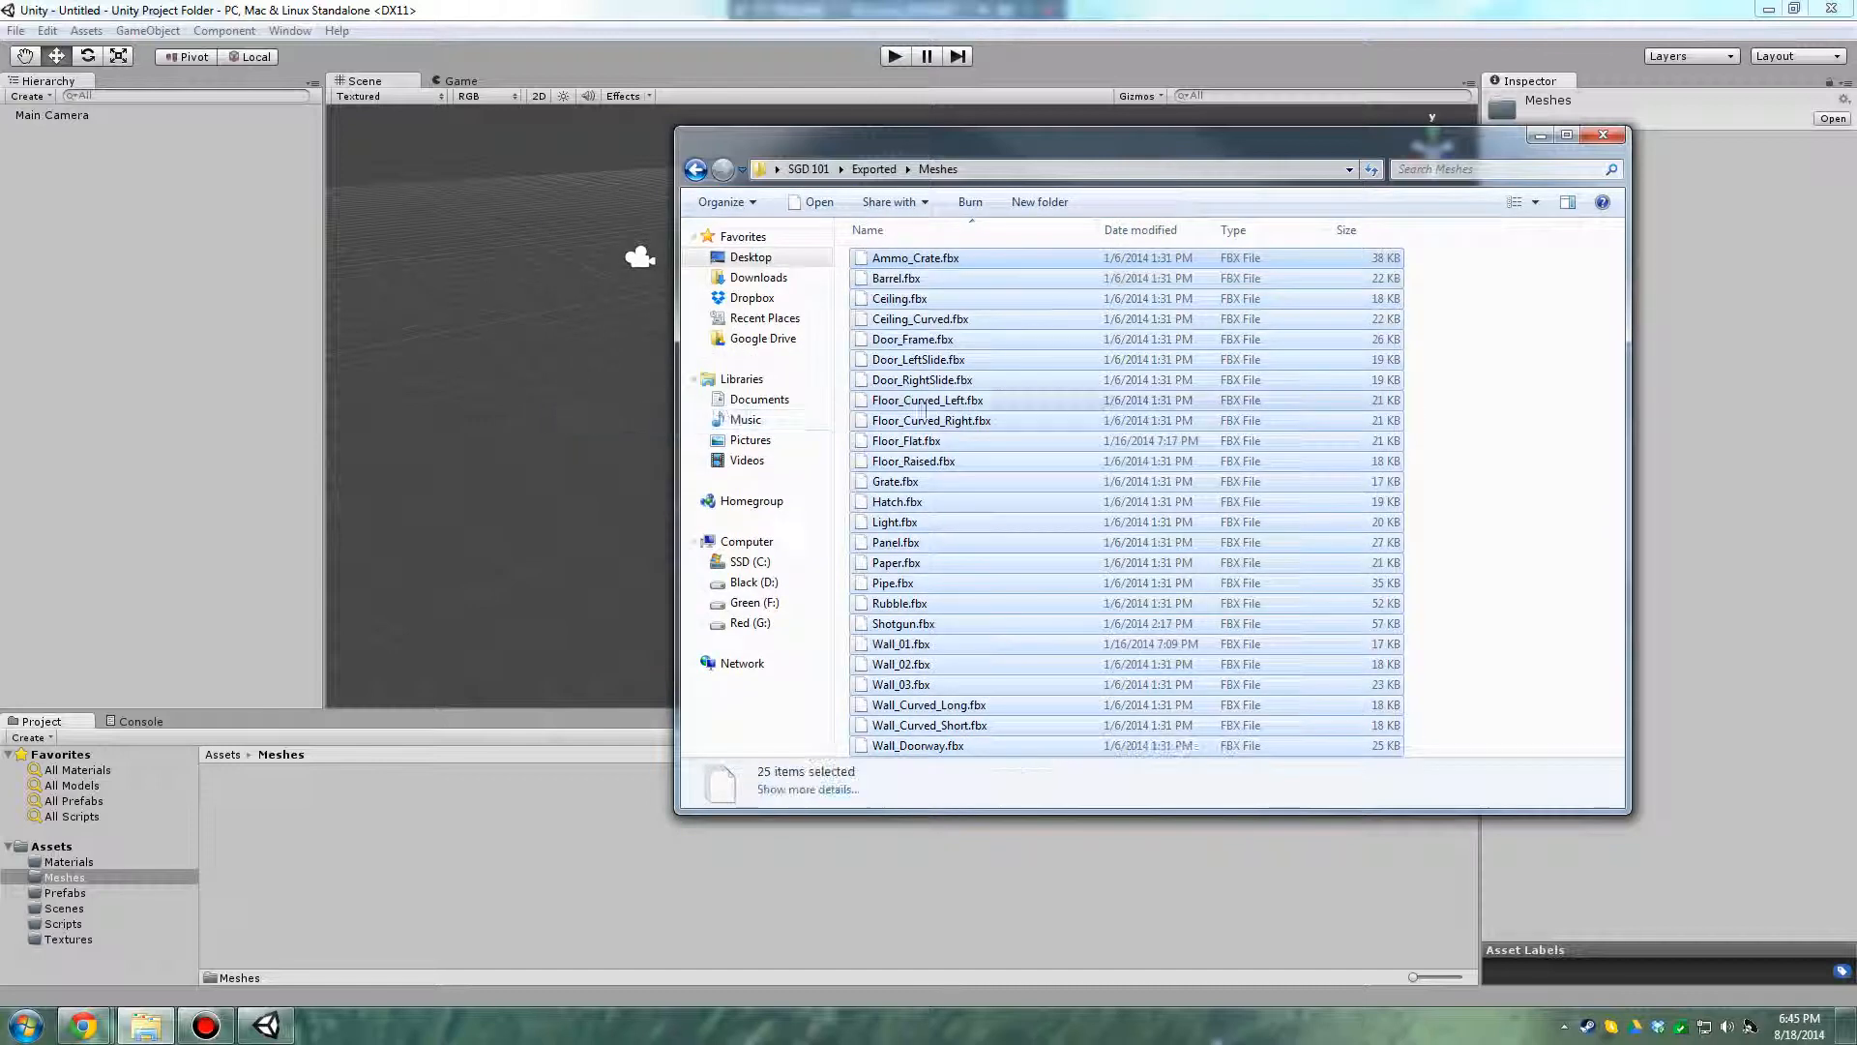
Select the range of mesh files from Ammo_Crate.fbx through Wall_Doorway.fbx, and clear that selection
left_click(1006, 259)
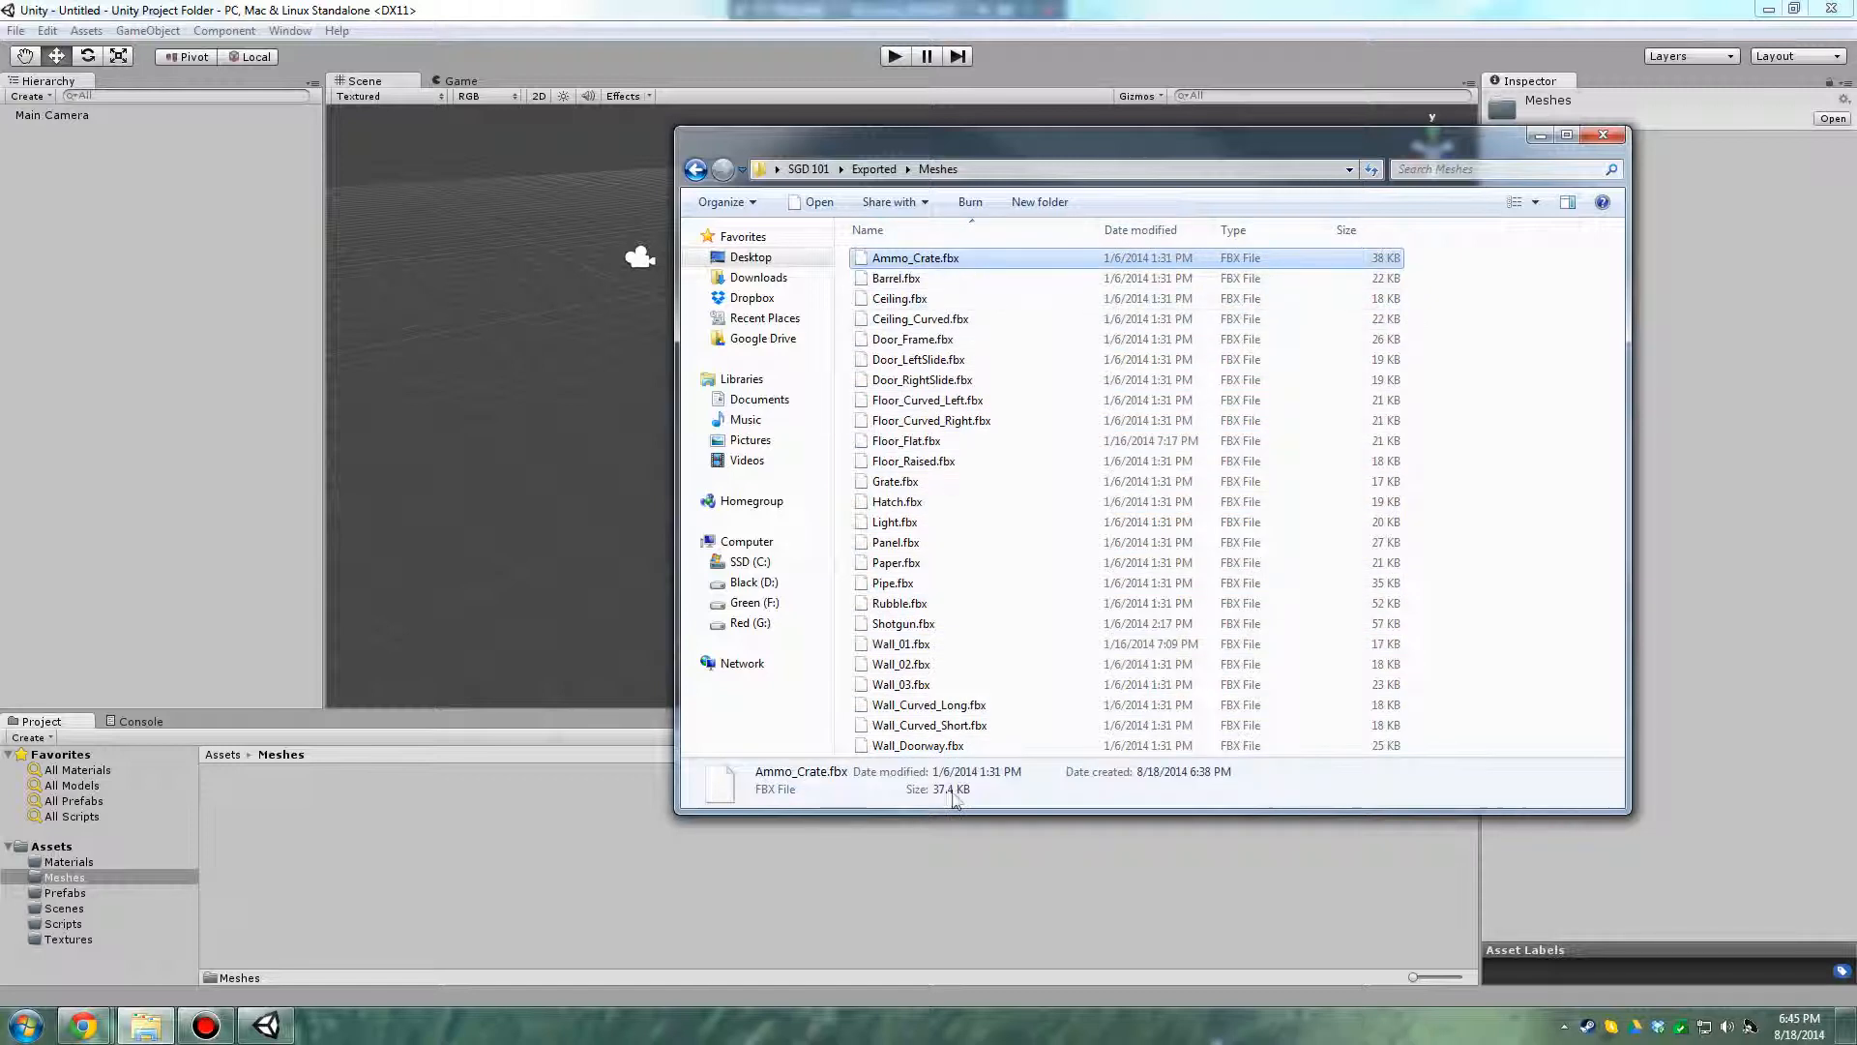
left_click(961, 750, "shift")
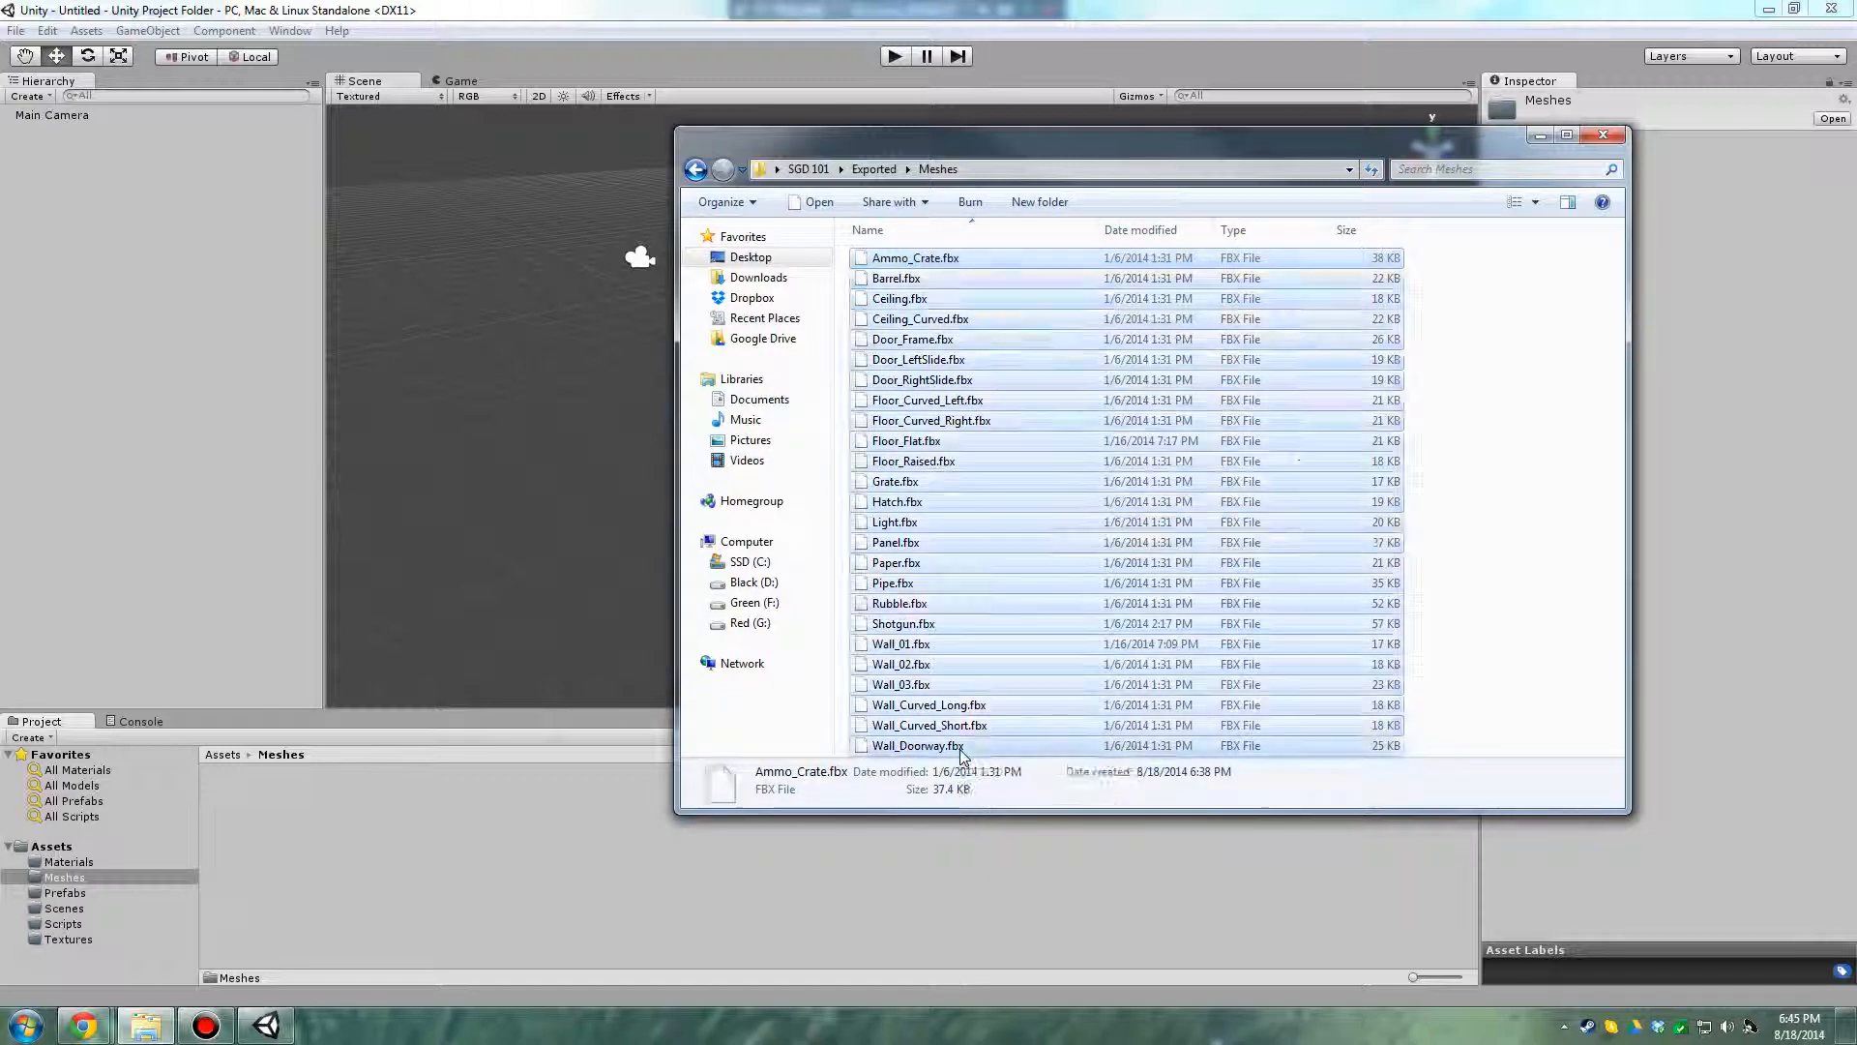
left_click(992, 234)
left_click(995, 236)
Import all the exported FBX files, from Ammo_Crate.fbx through Wall_Doorway.fbx, into the Unity project's Meshes folder
left_click(991, 281)
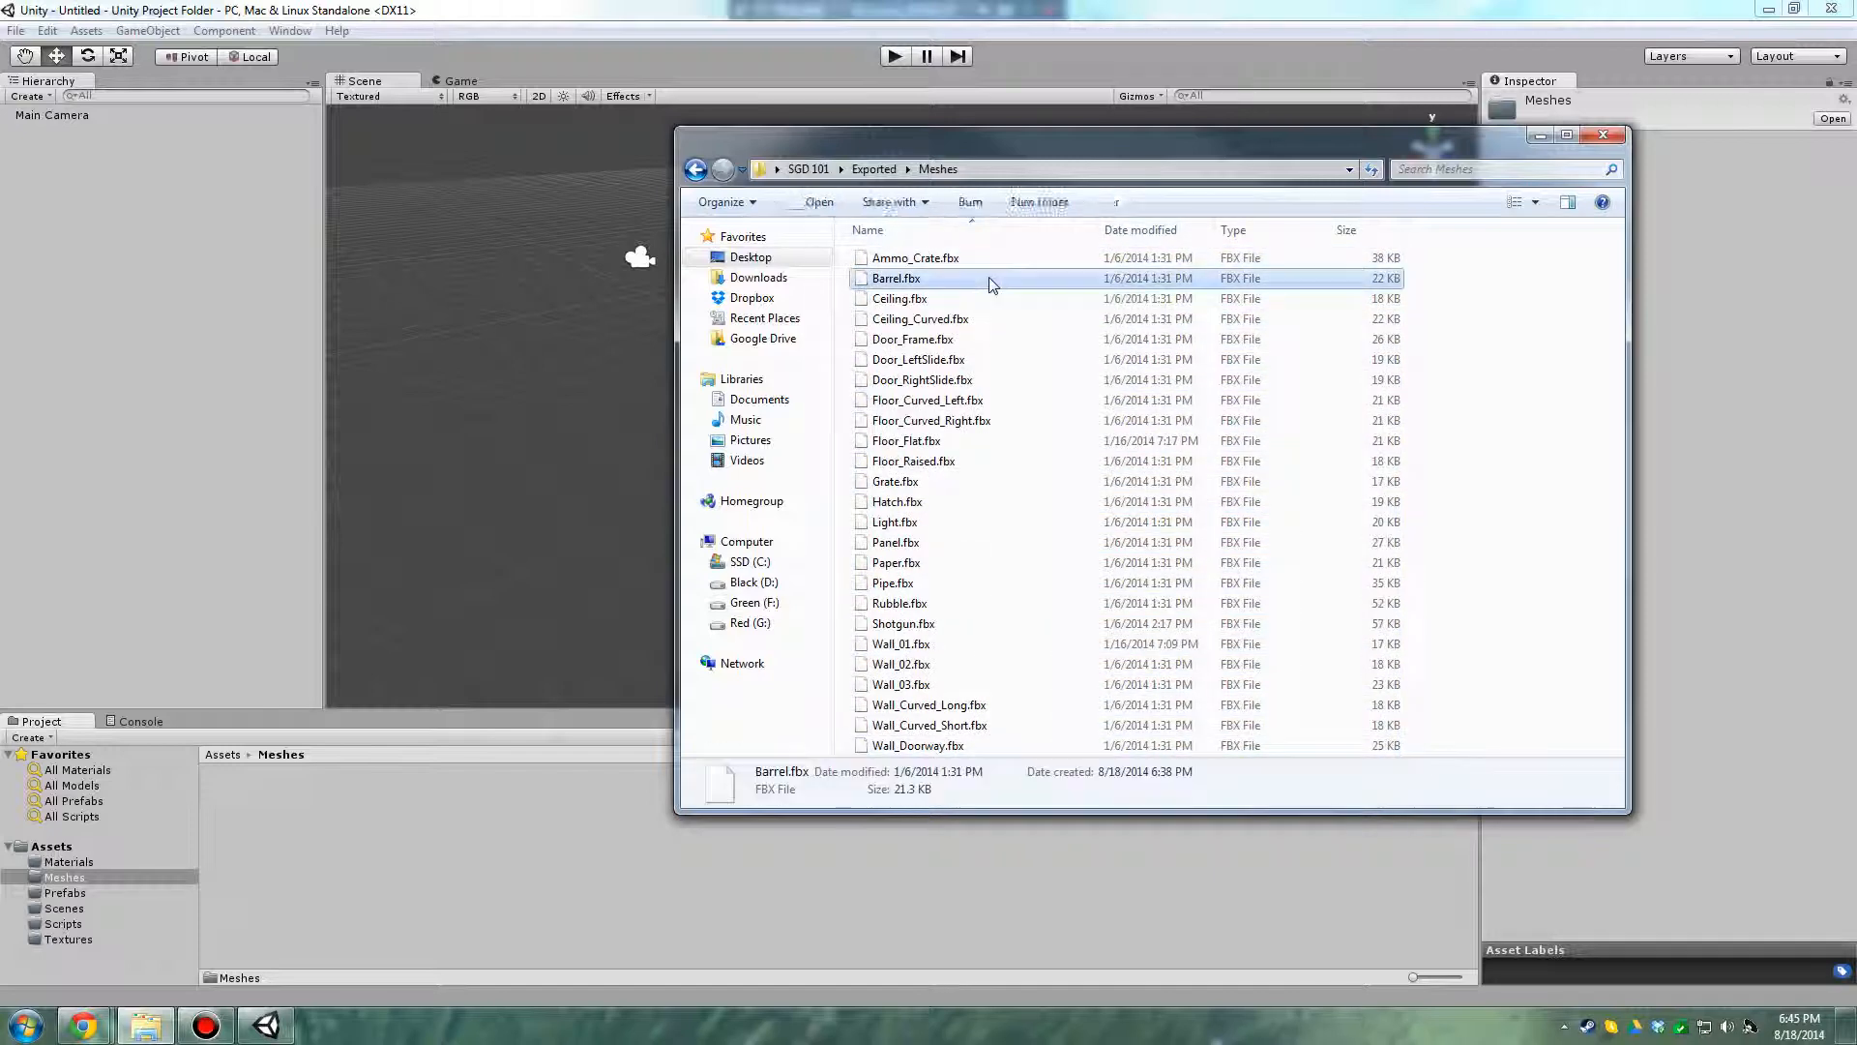
key("ctrl+a")
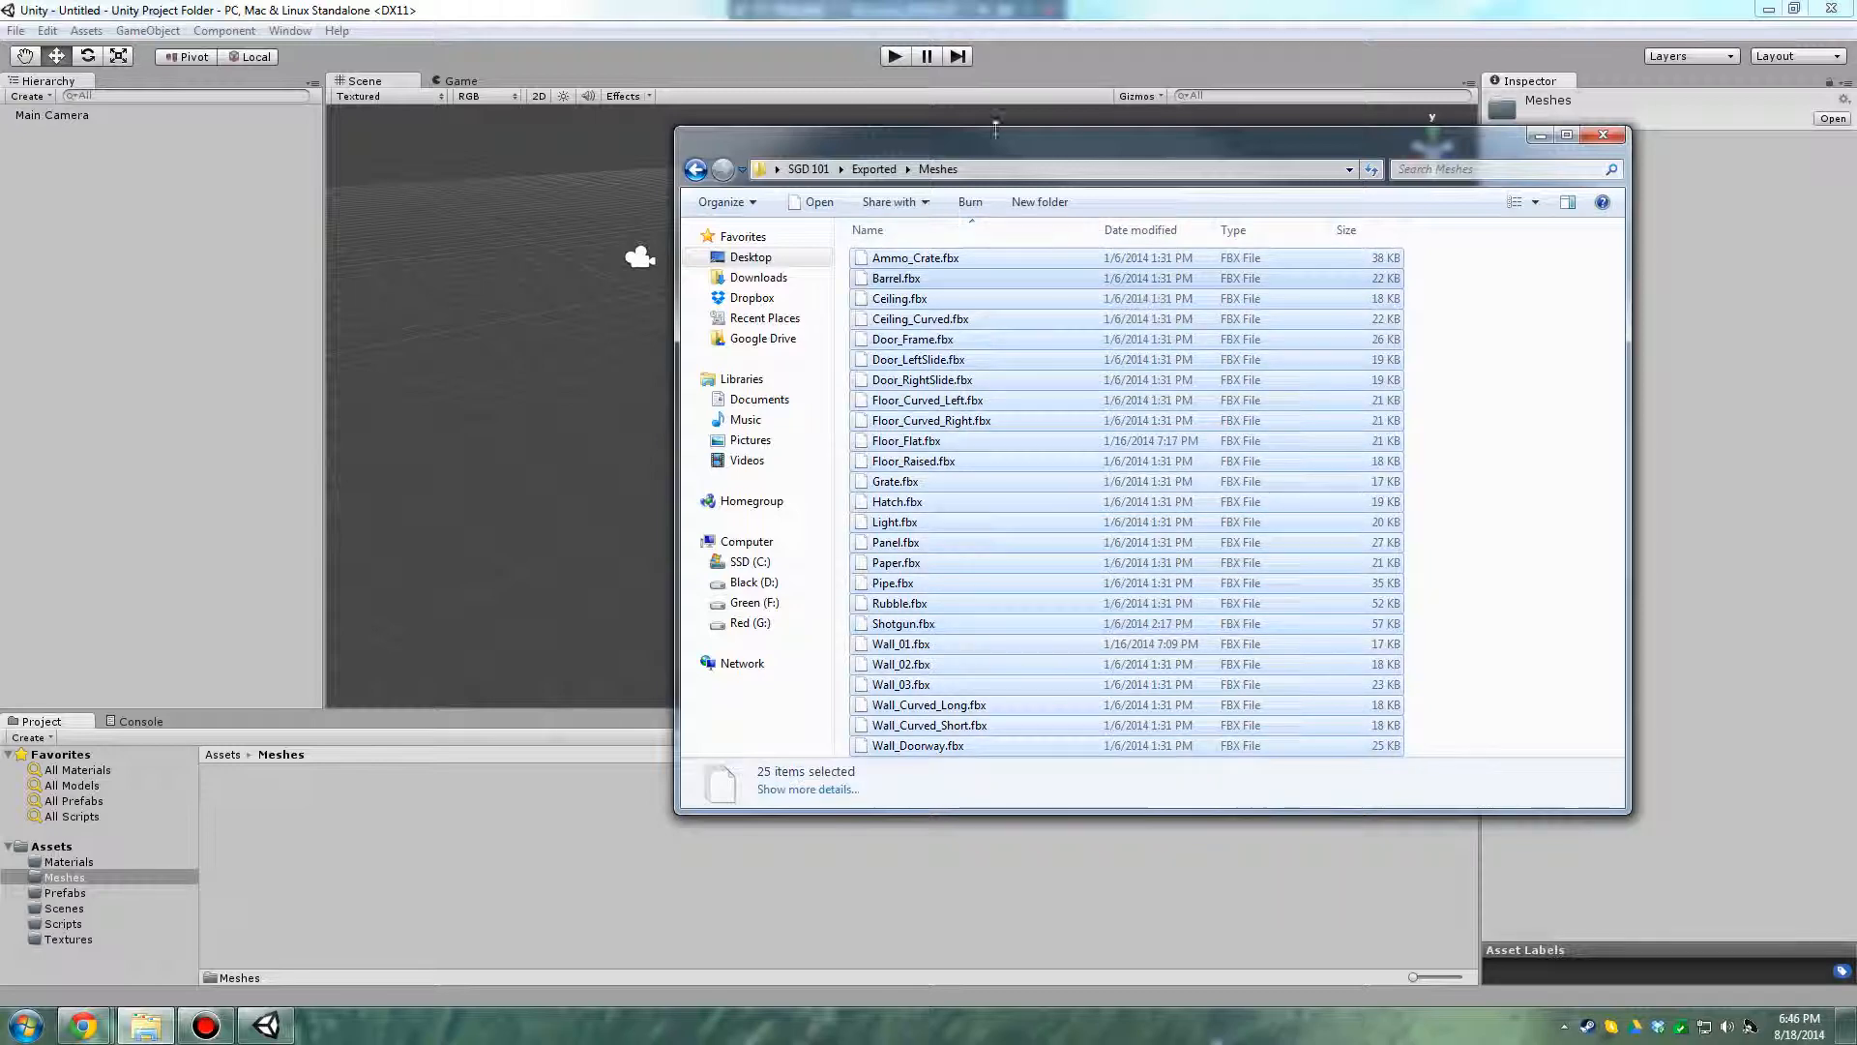
left_click_drag(1001, 153, 1142, 124)
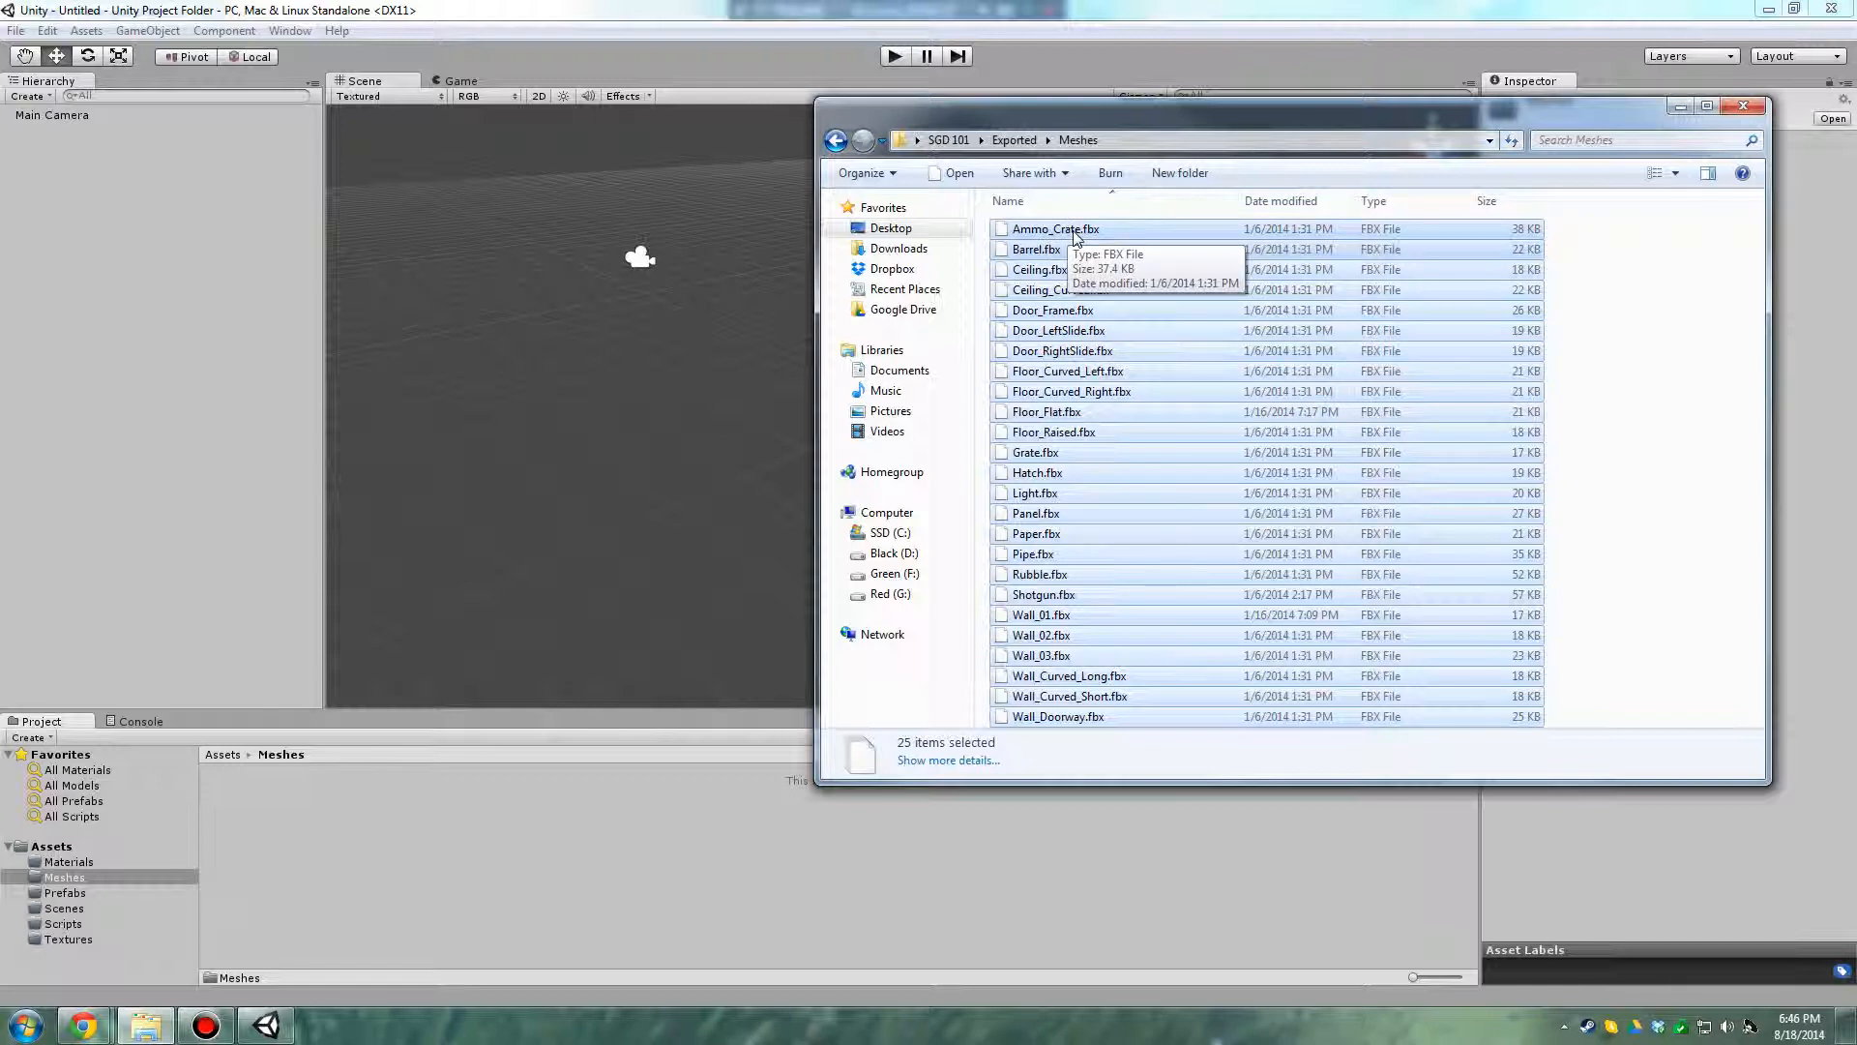
left_click_drag(1069, 234, 308, 851)
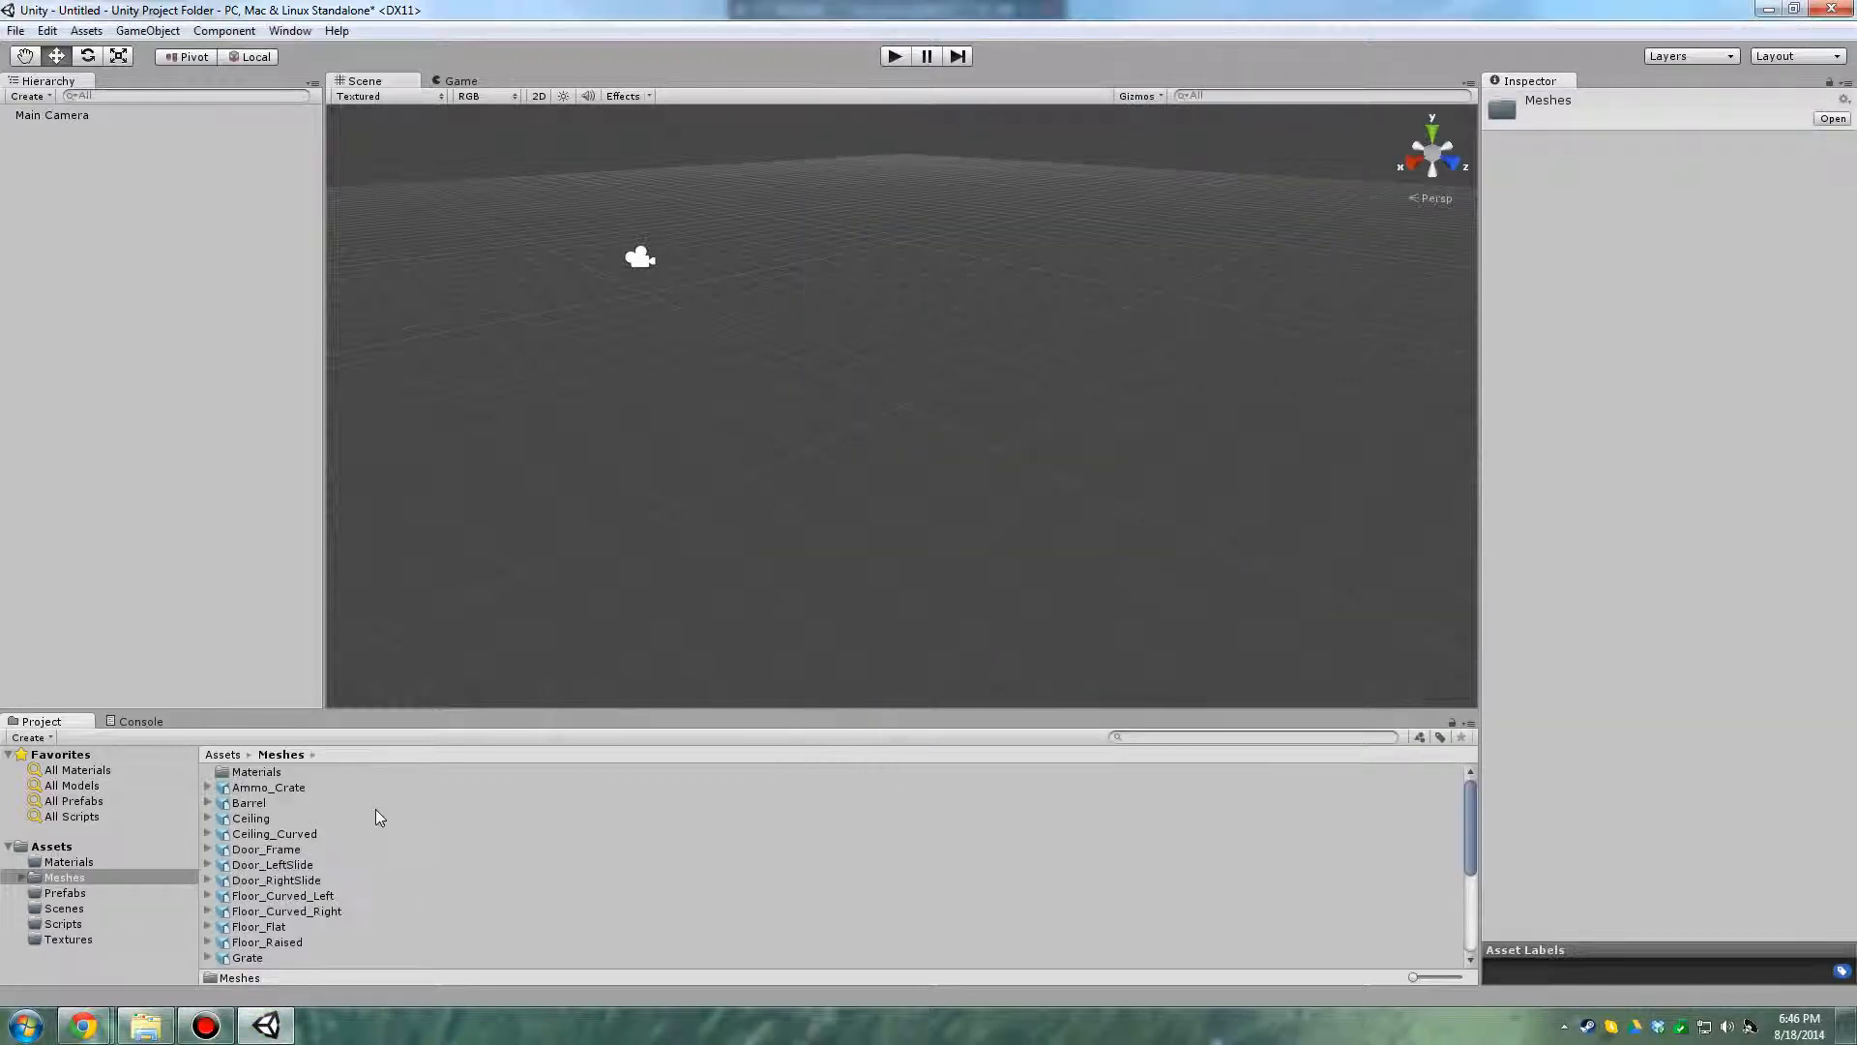
Look through the imported meshes and preview Ceiling, Barrel and Ammo_Crate with the model preview area enlarged
scroll(356, 842, "down", 5)
scroll(350, 849, "up", 5)
scroll(351, 849, "down", 5)
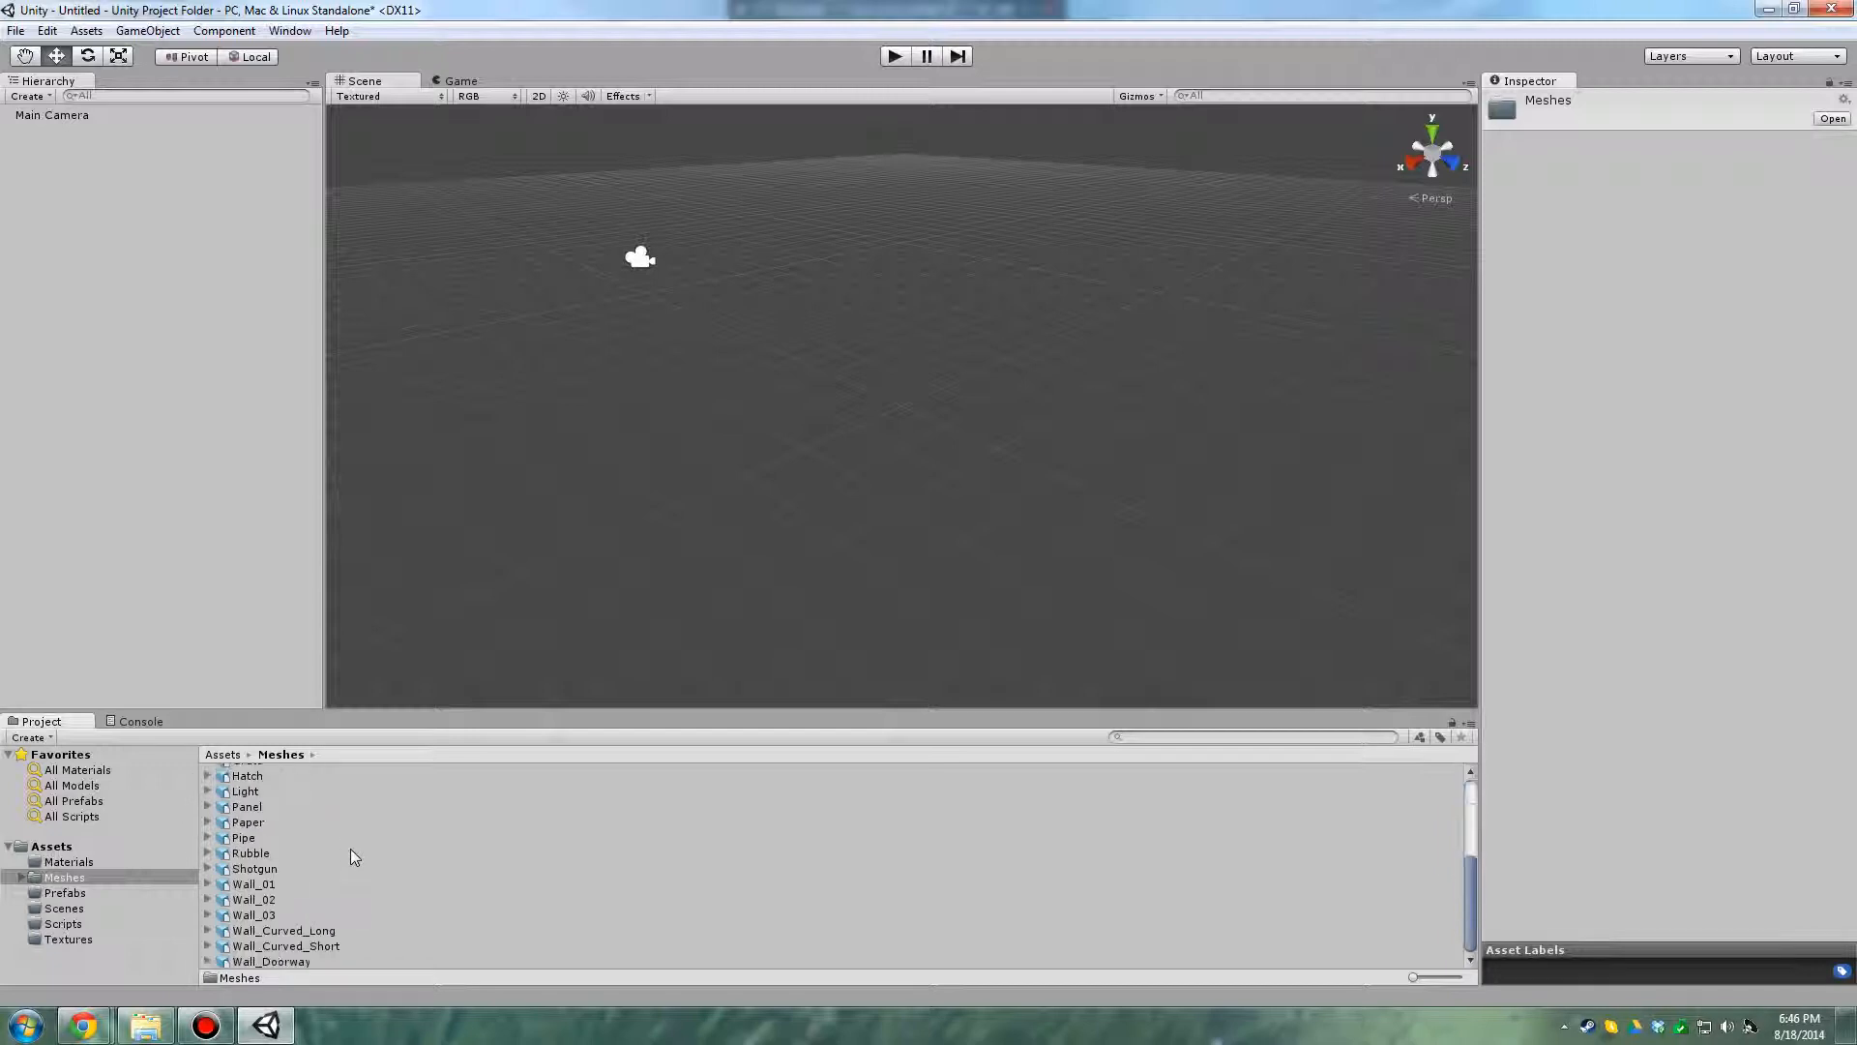
scroll(345, 851, "up", 5)
left_click(250, 819)
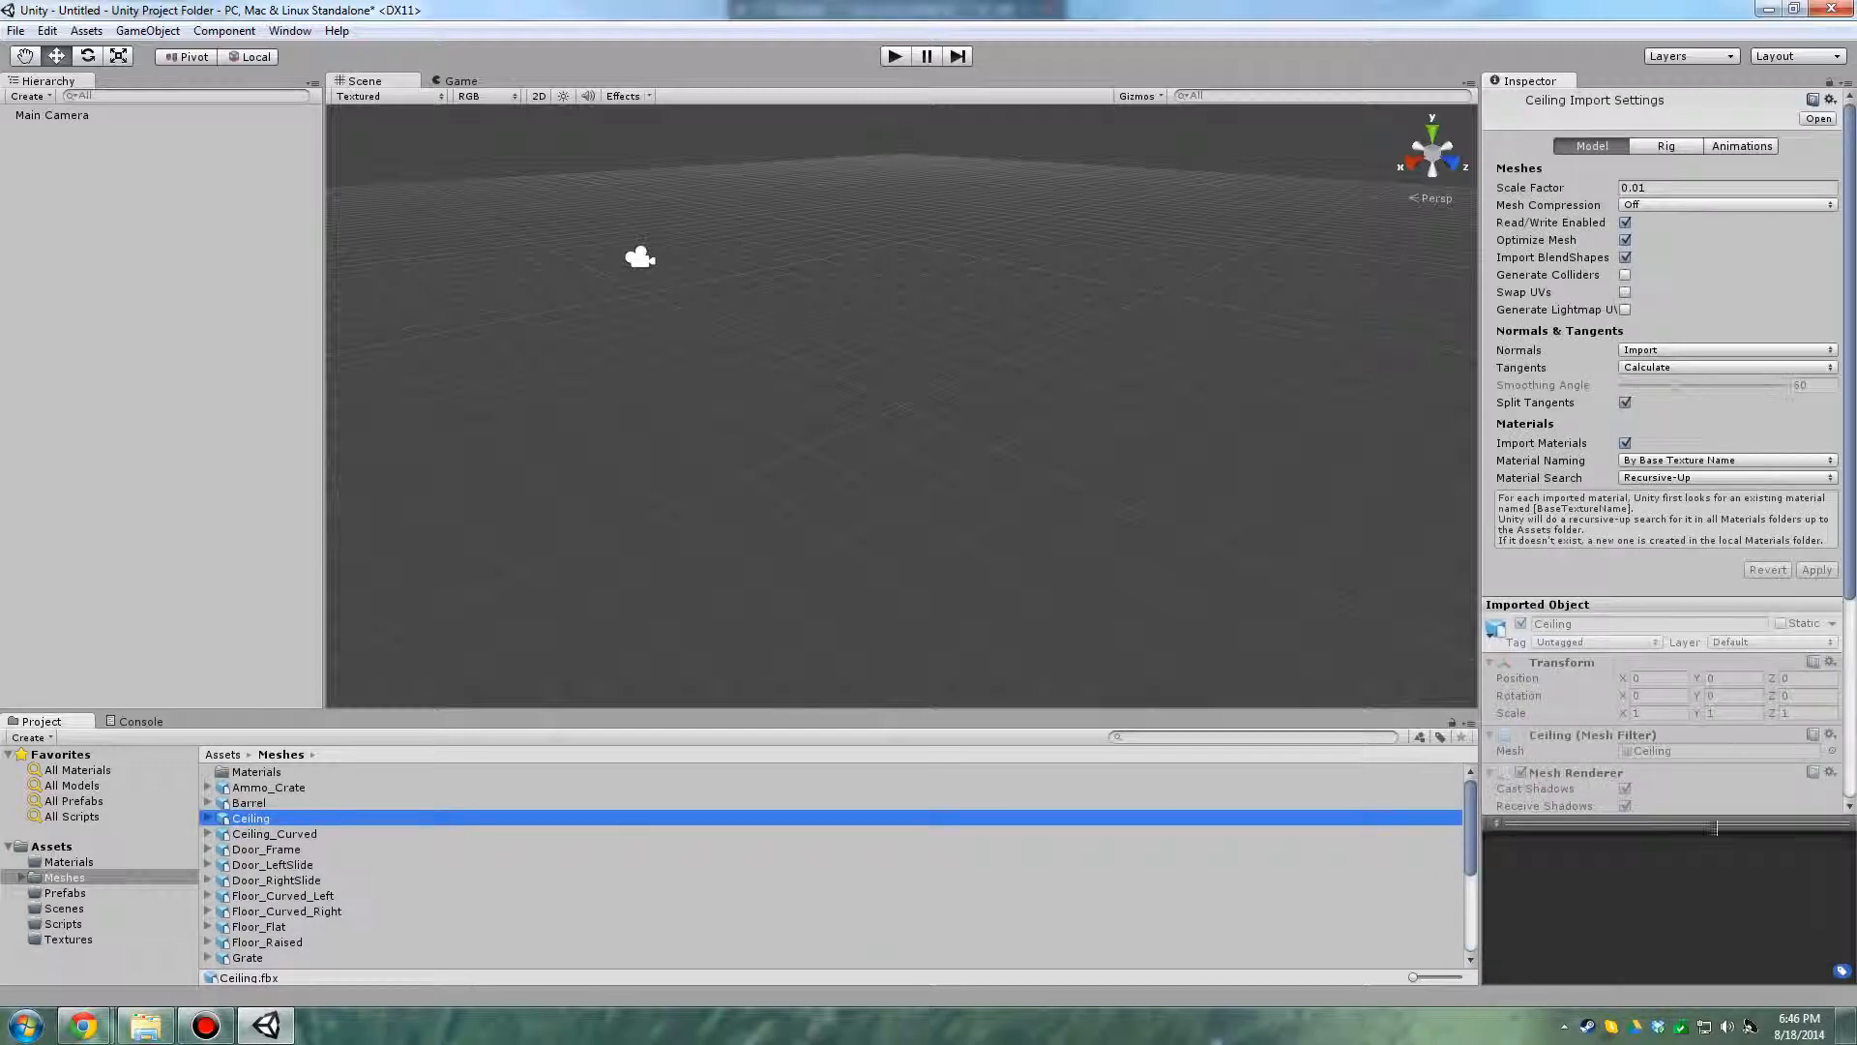
left_click_drag(1661, 822, 1635, 670)
left_click(295, 800)
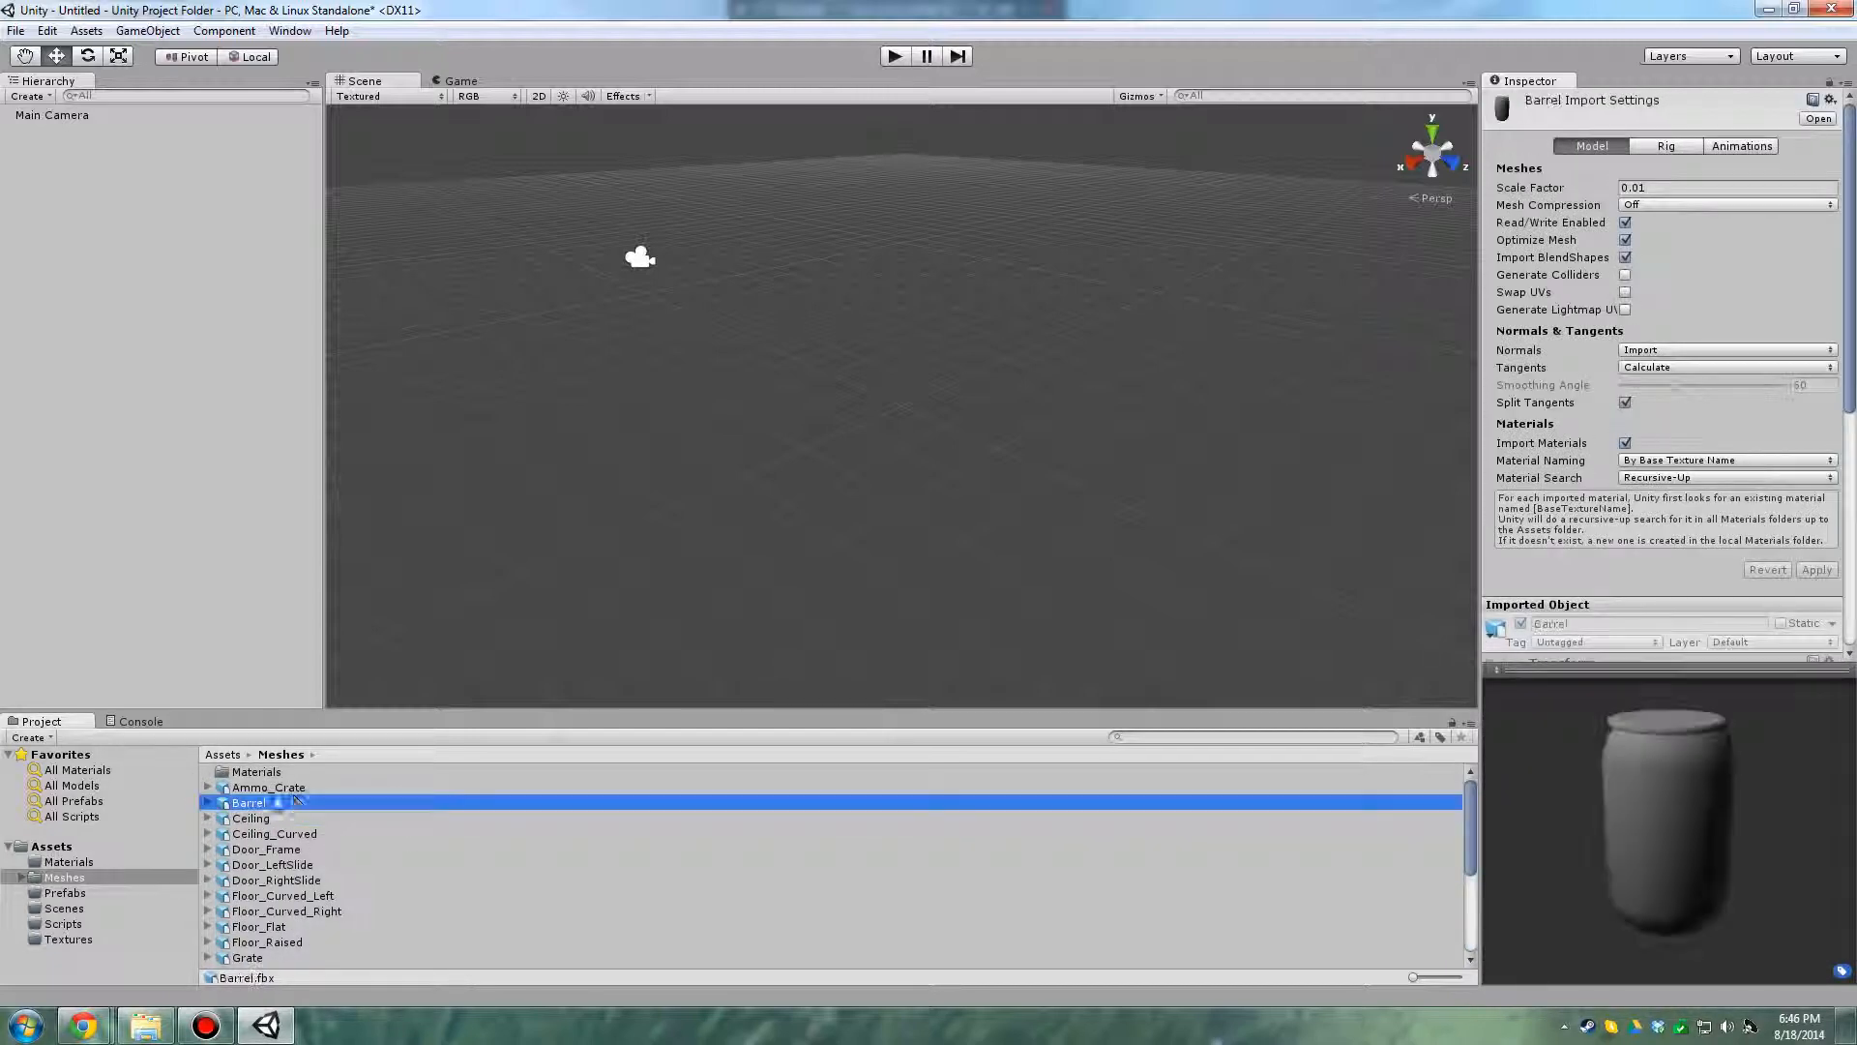
left_click(270, 787)
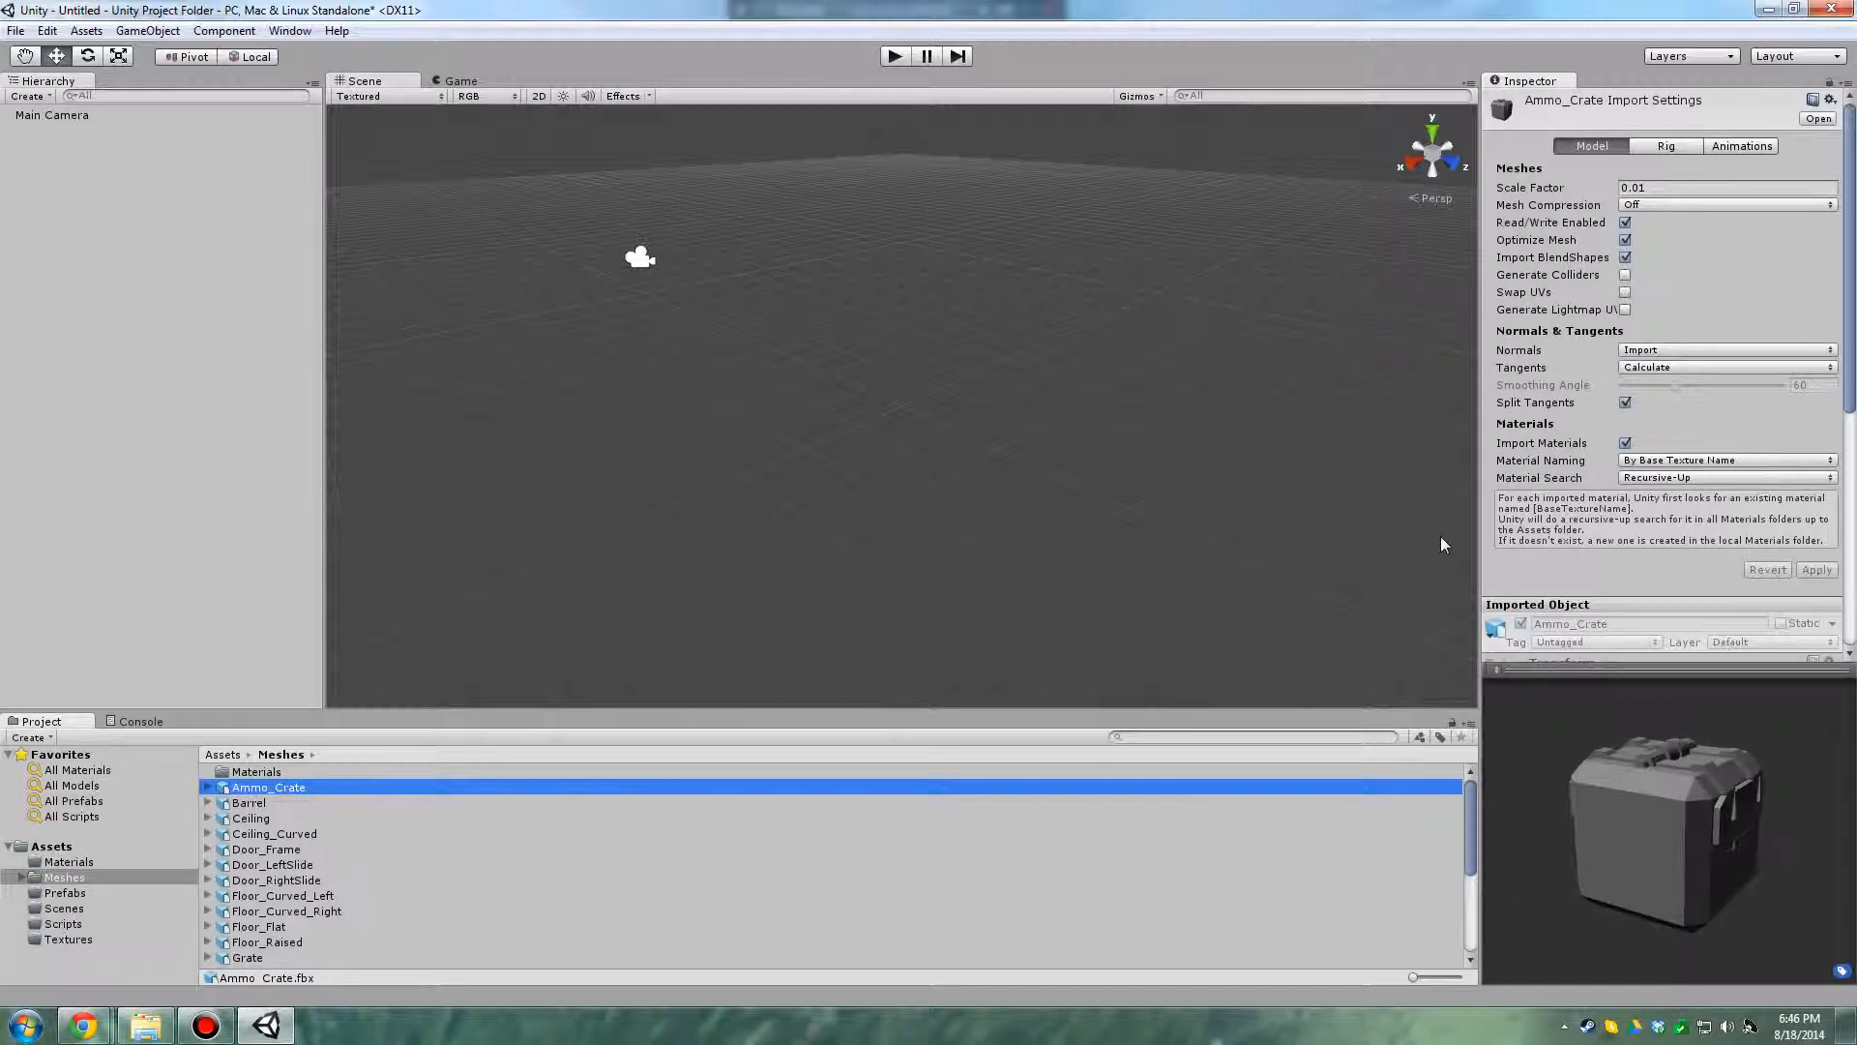
left_click_drag(1557, 666, 1558, 716)
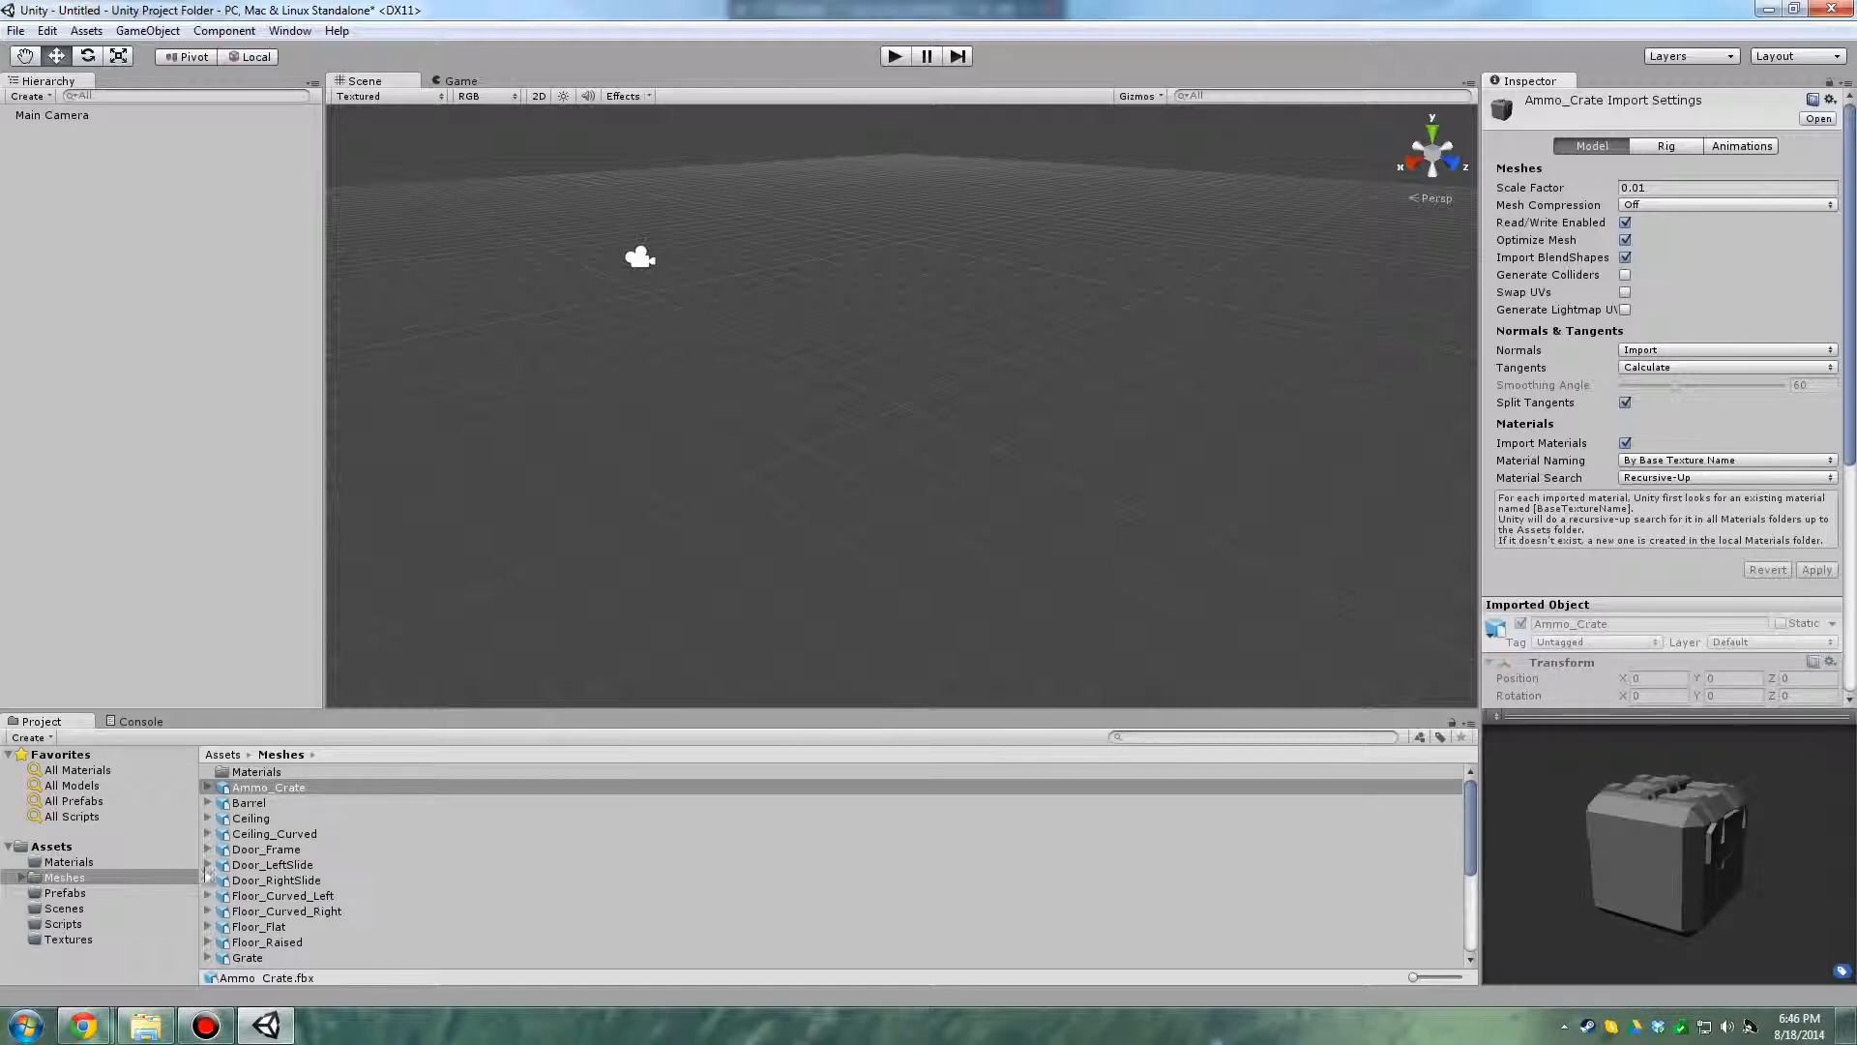
Compare the Materials subfolder inside Meshes with the main Materials folder, and permanently delete the one inside Meshes
left_click(258, 773)
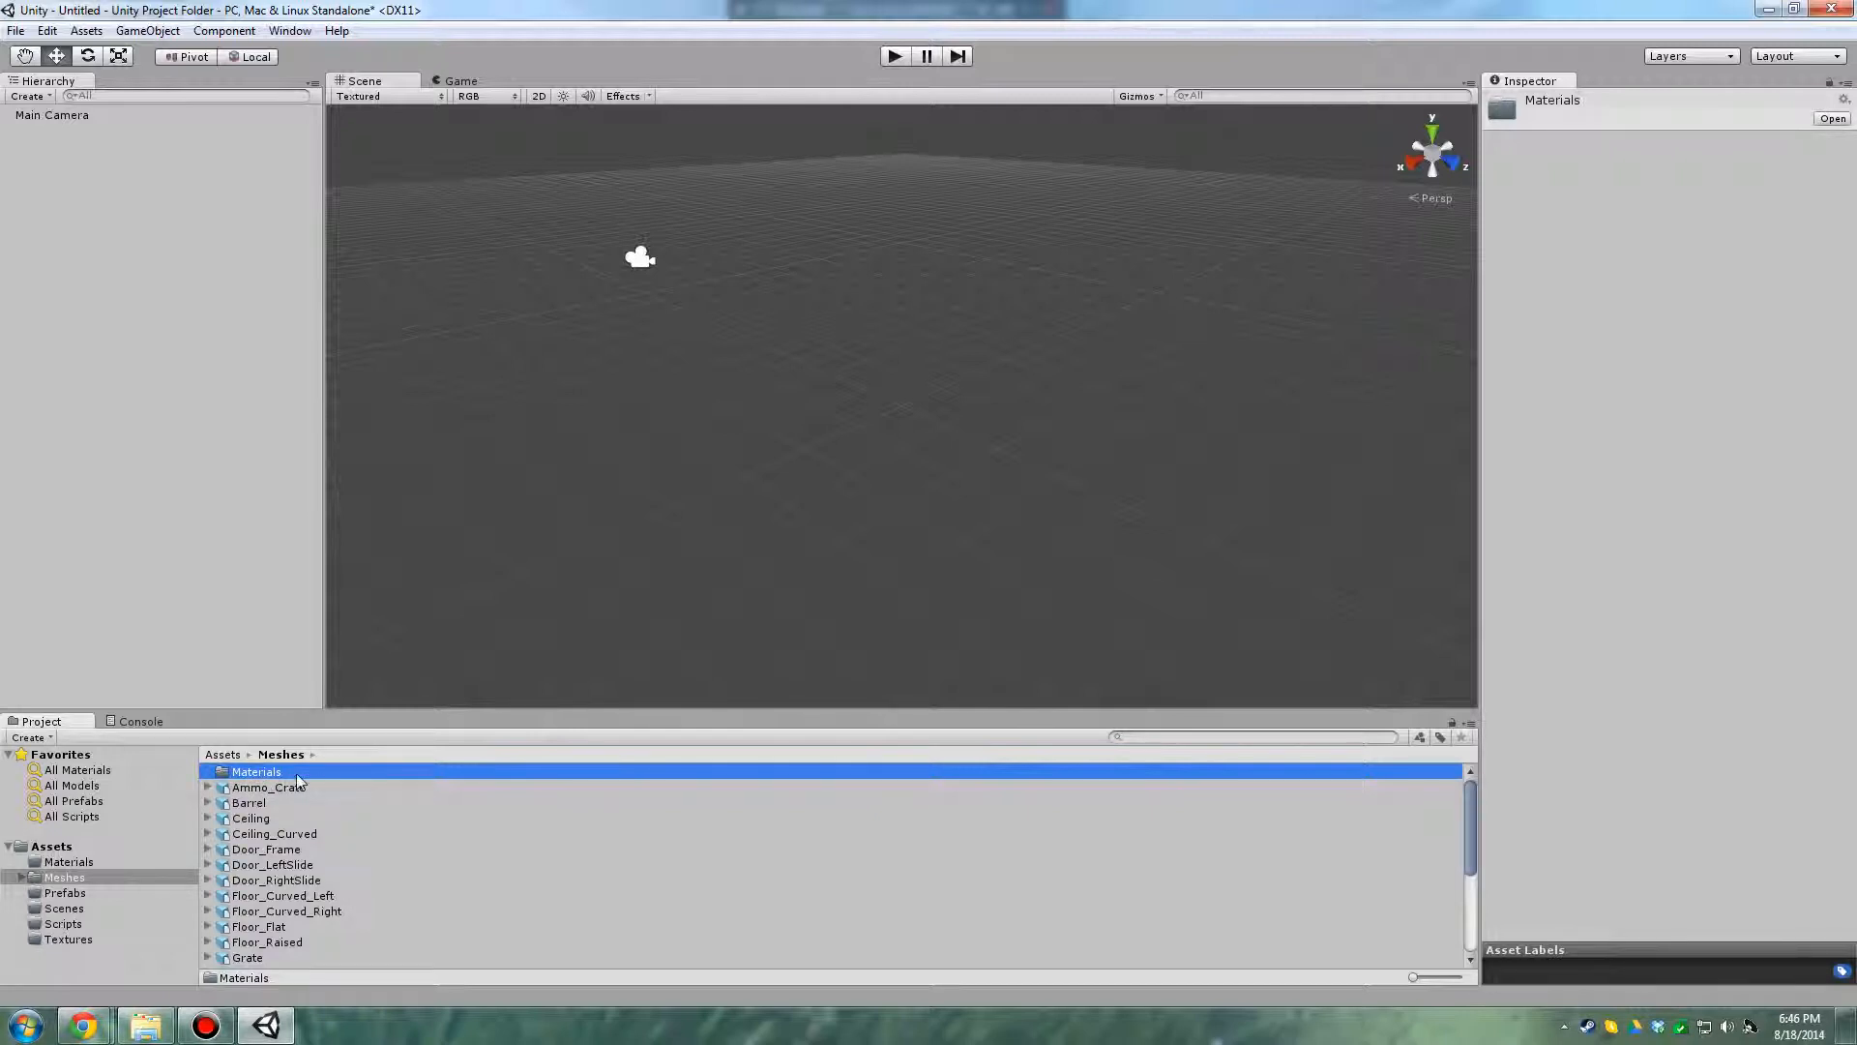
left_click(70, 862)
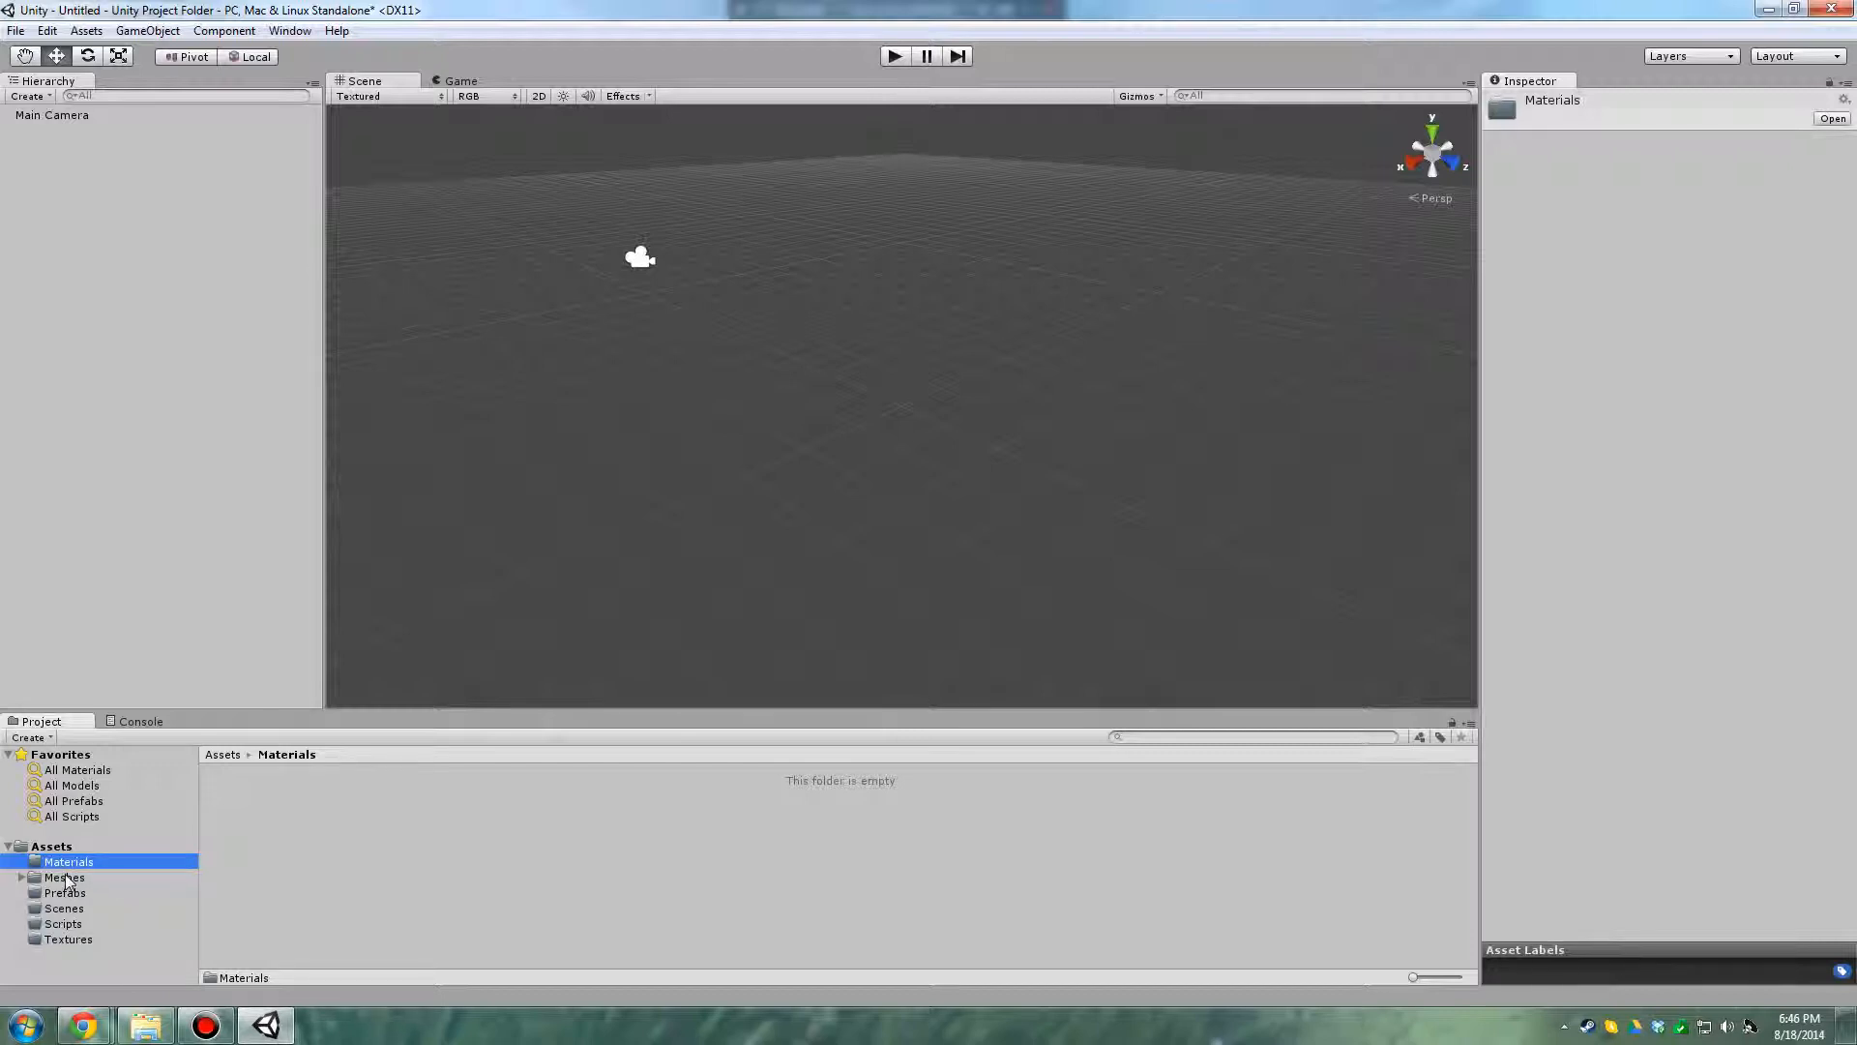
left_click(63, 883)
left_click(253, 799)
left_click(261, 778)
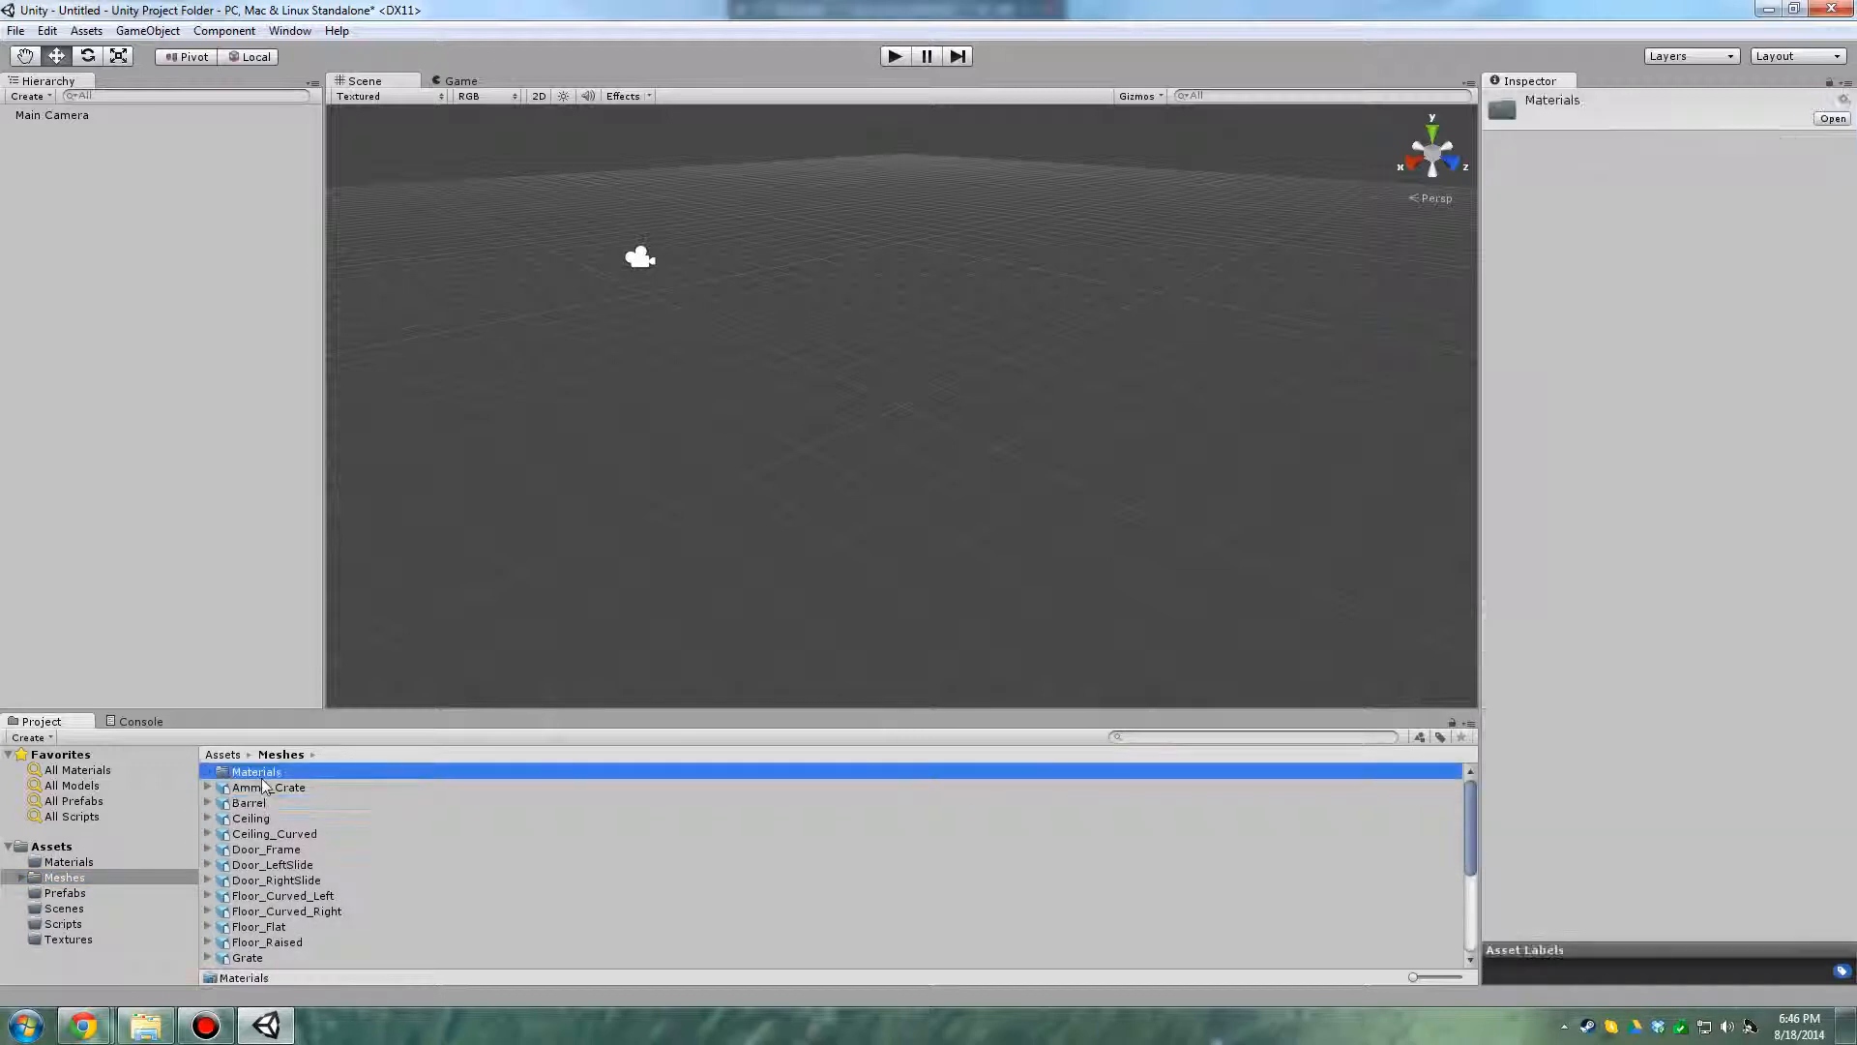
key("Delete")
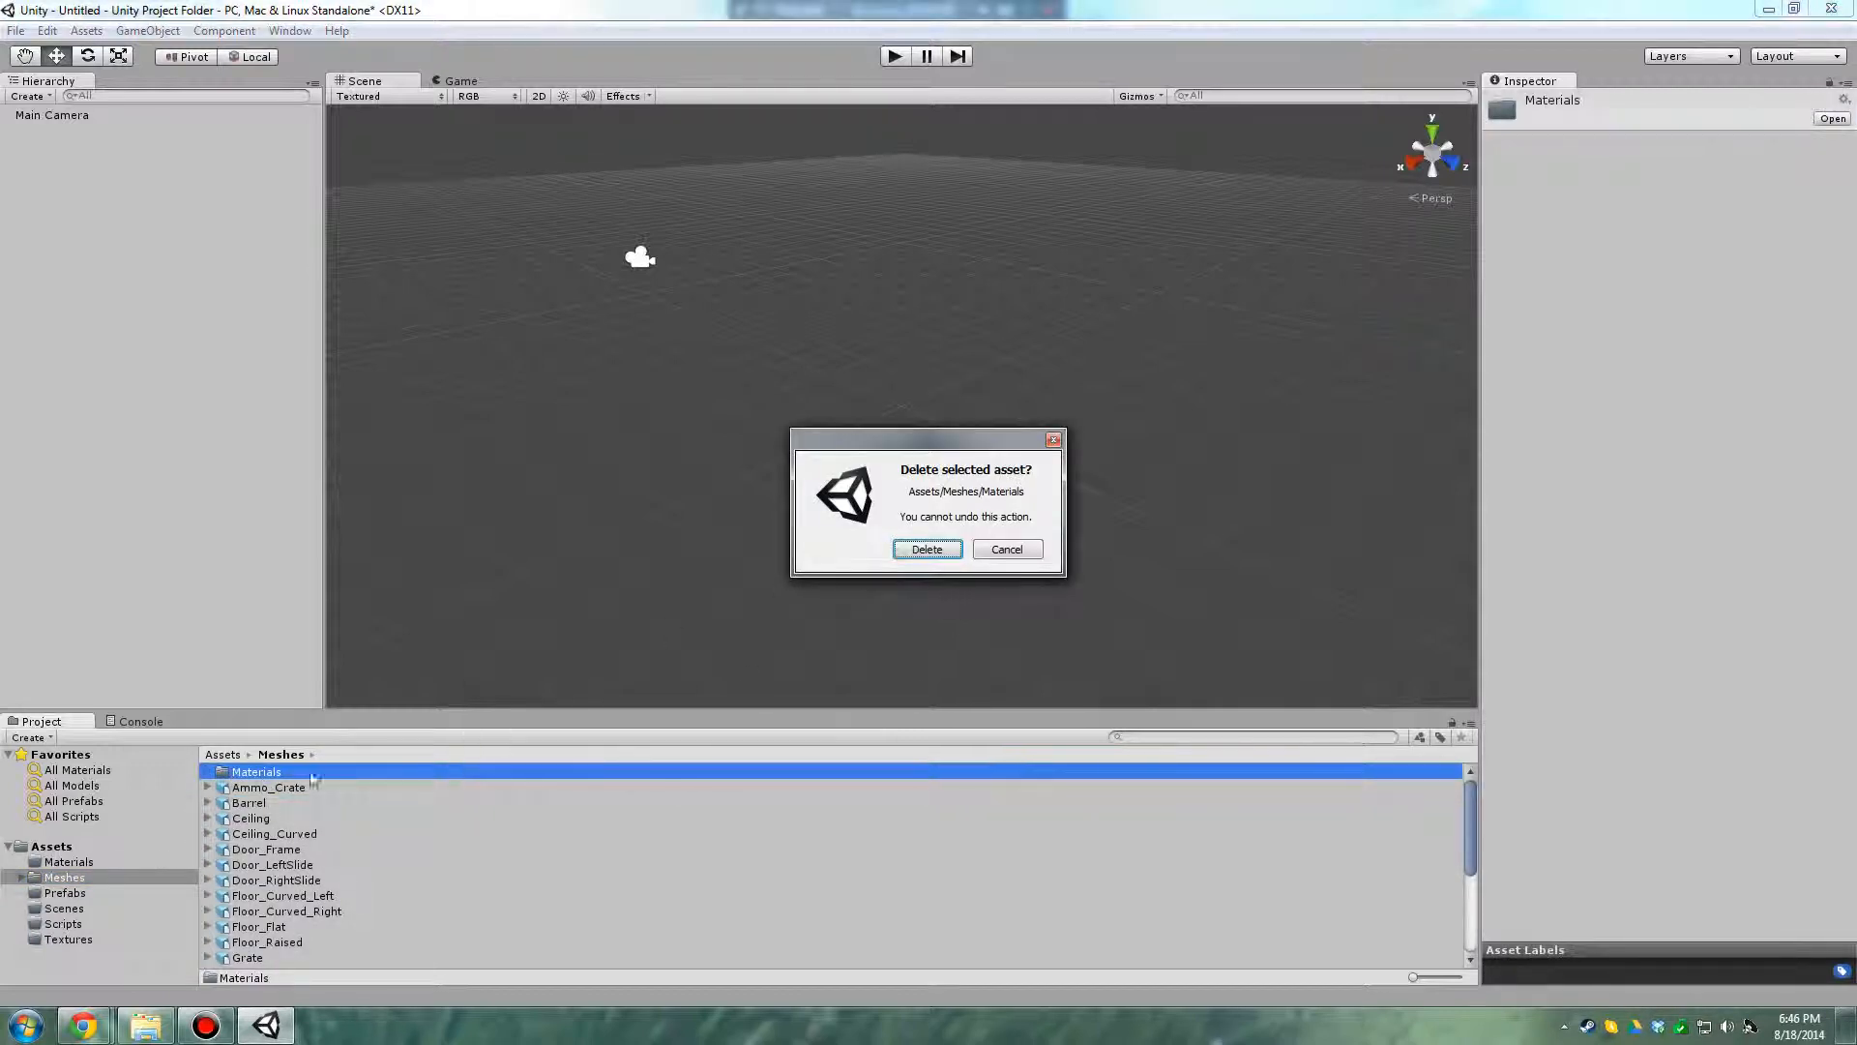
left_click(926, 552)
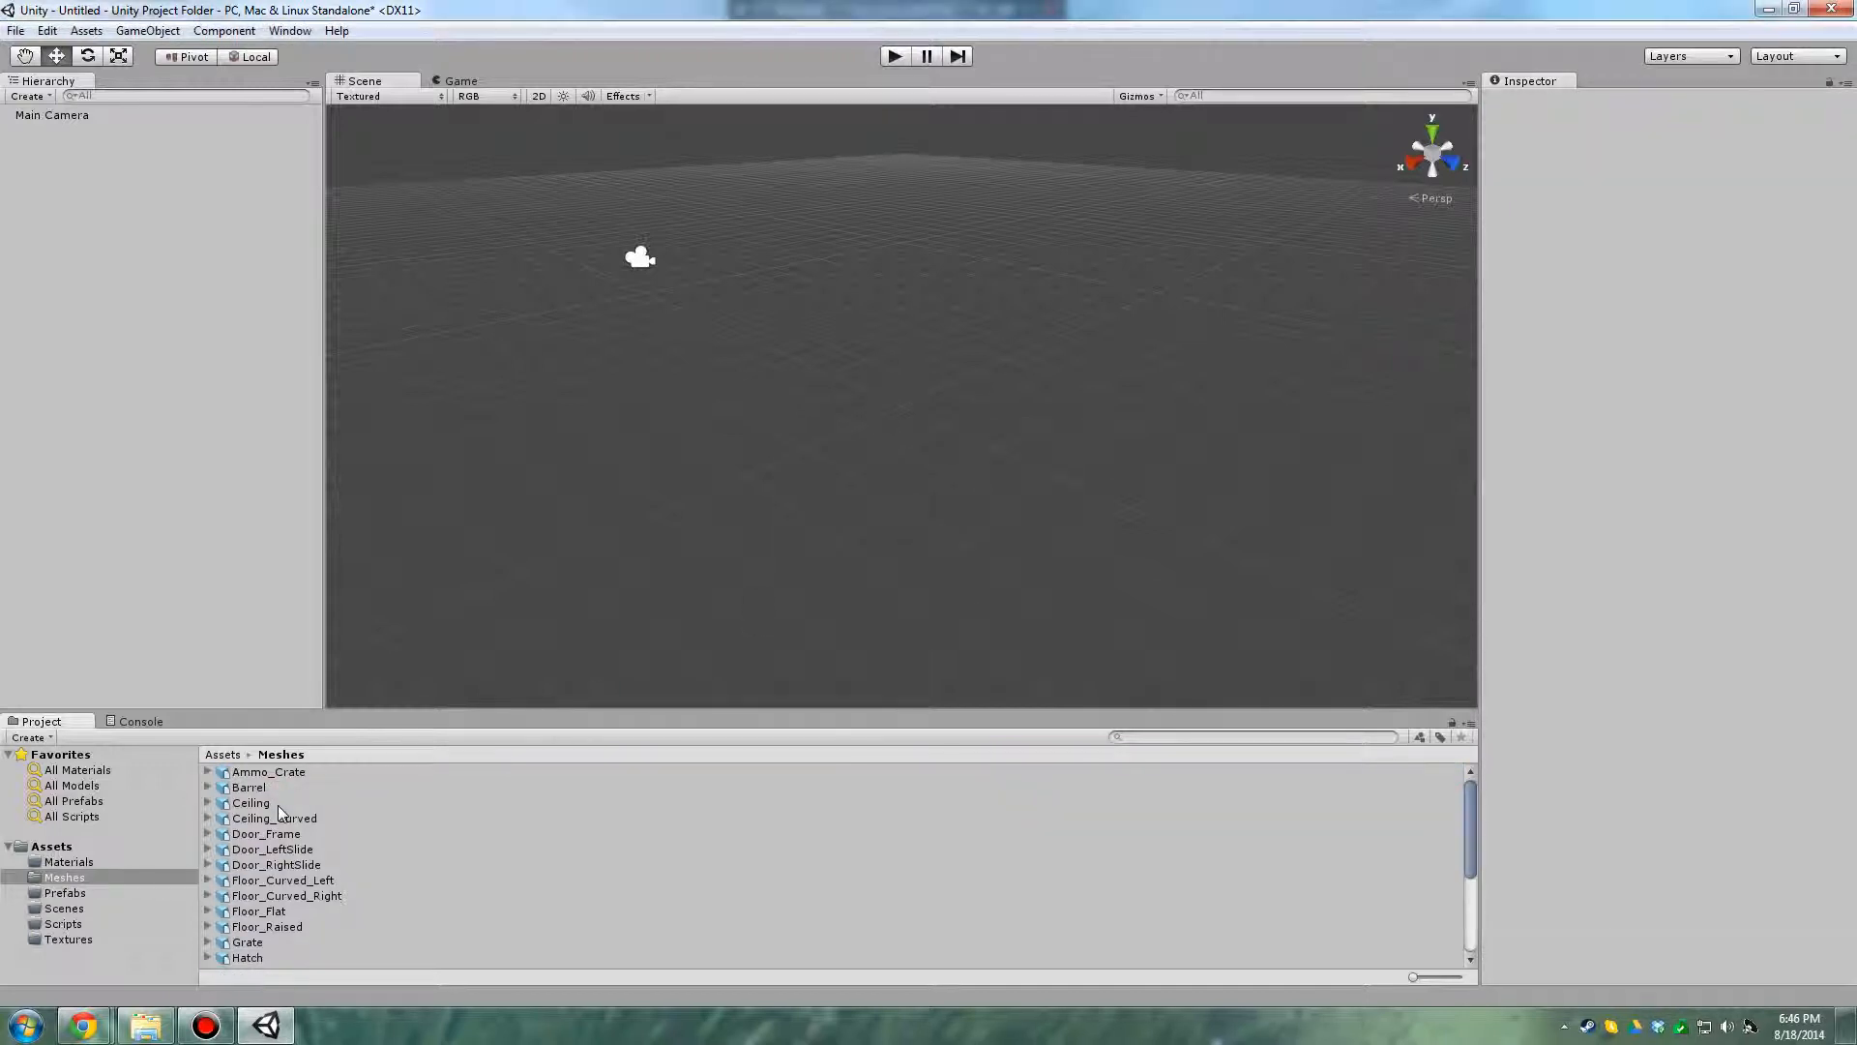
Look through the list of meshes in the Meshes folder and preview the Barrel mesh
left_click(296, 786)
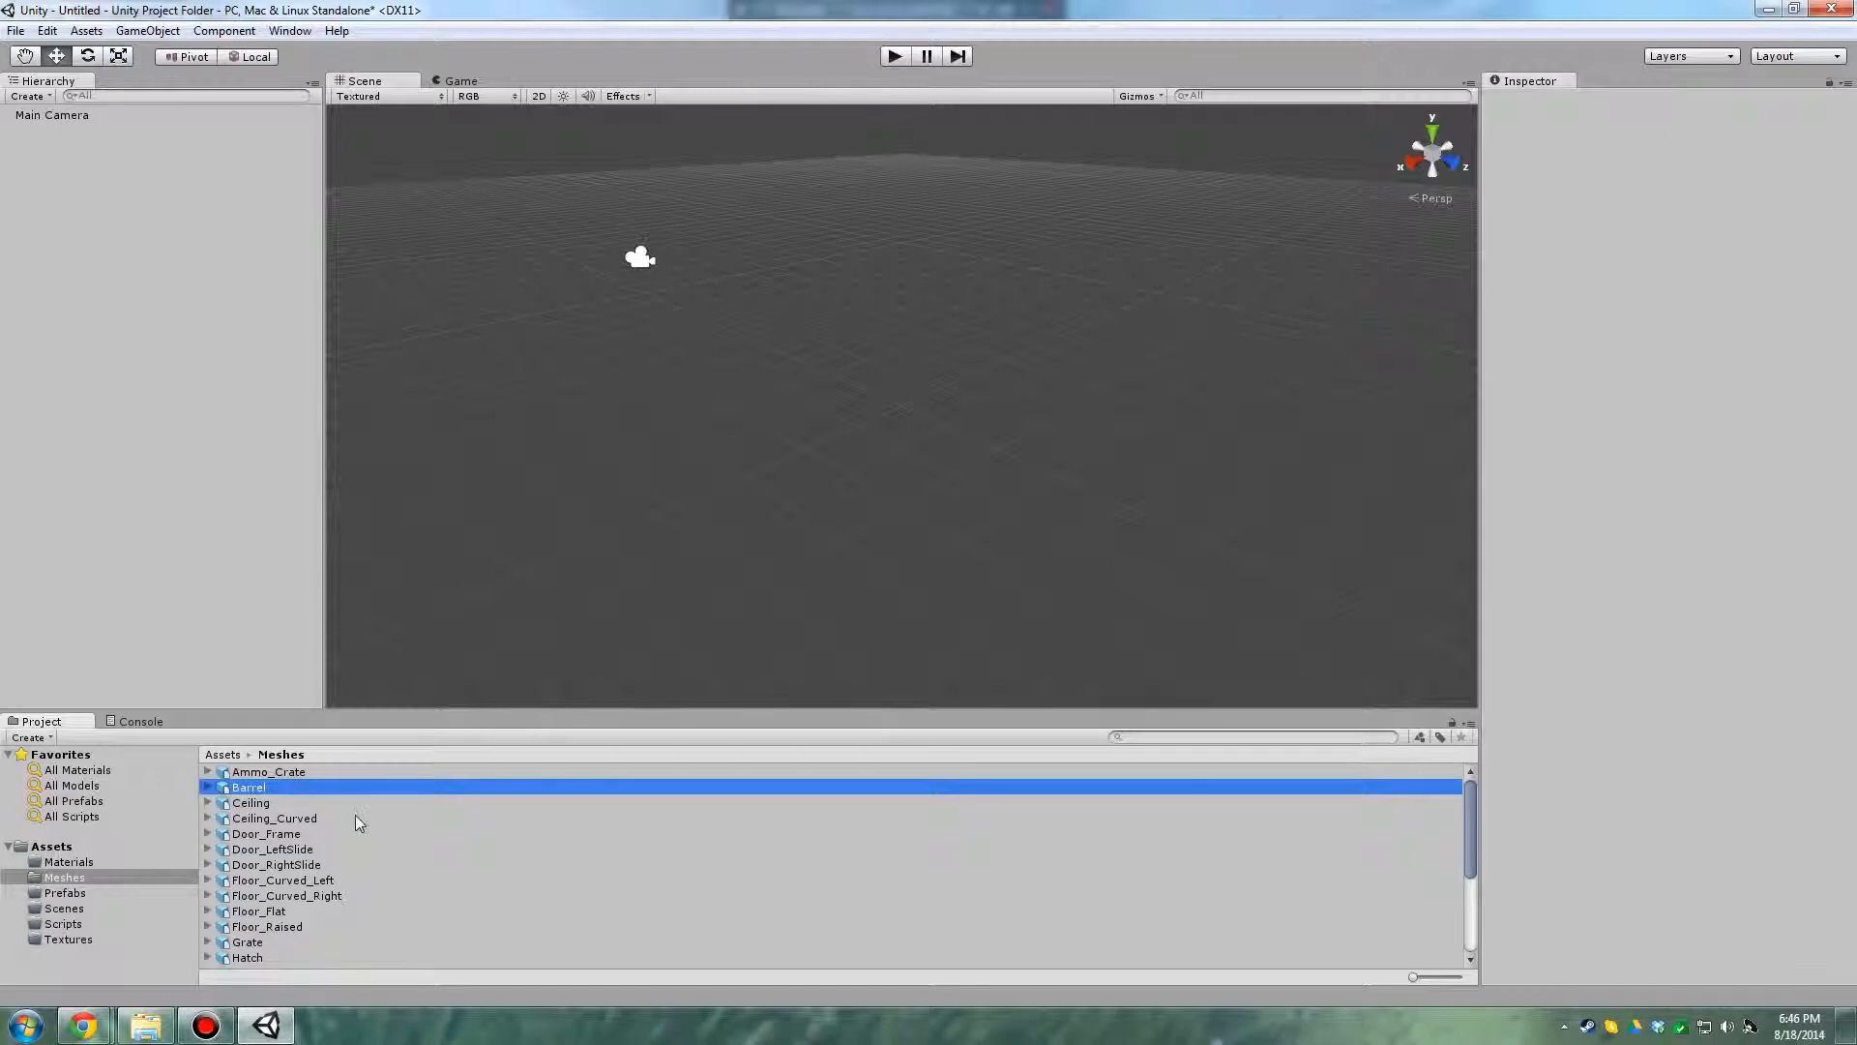
scroll(397, 837, "down", 4)
scroll(435, 848, "up", 4)
scroll(406, 856, "down", 4)
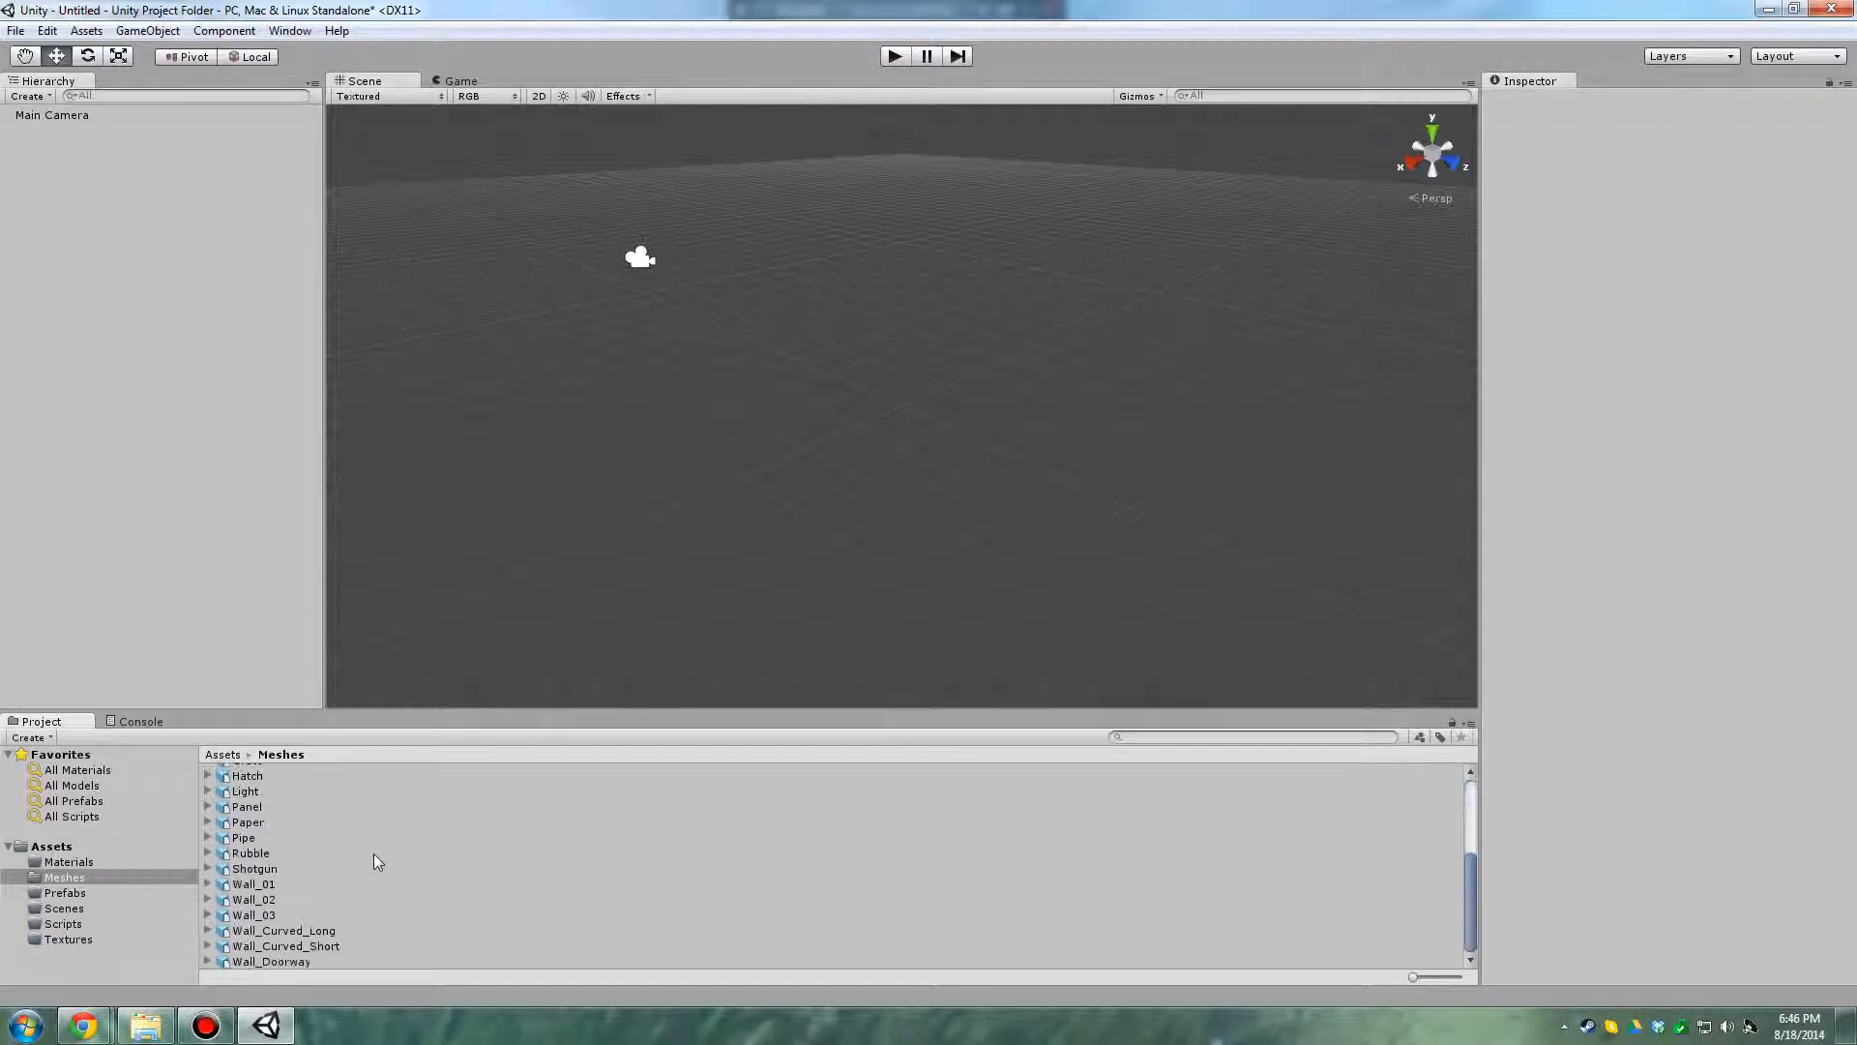
scroll(377, 861, "up", 4)
left_click(323, 788)
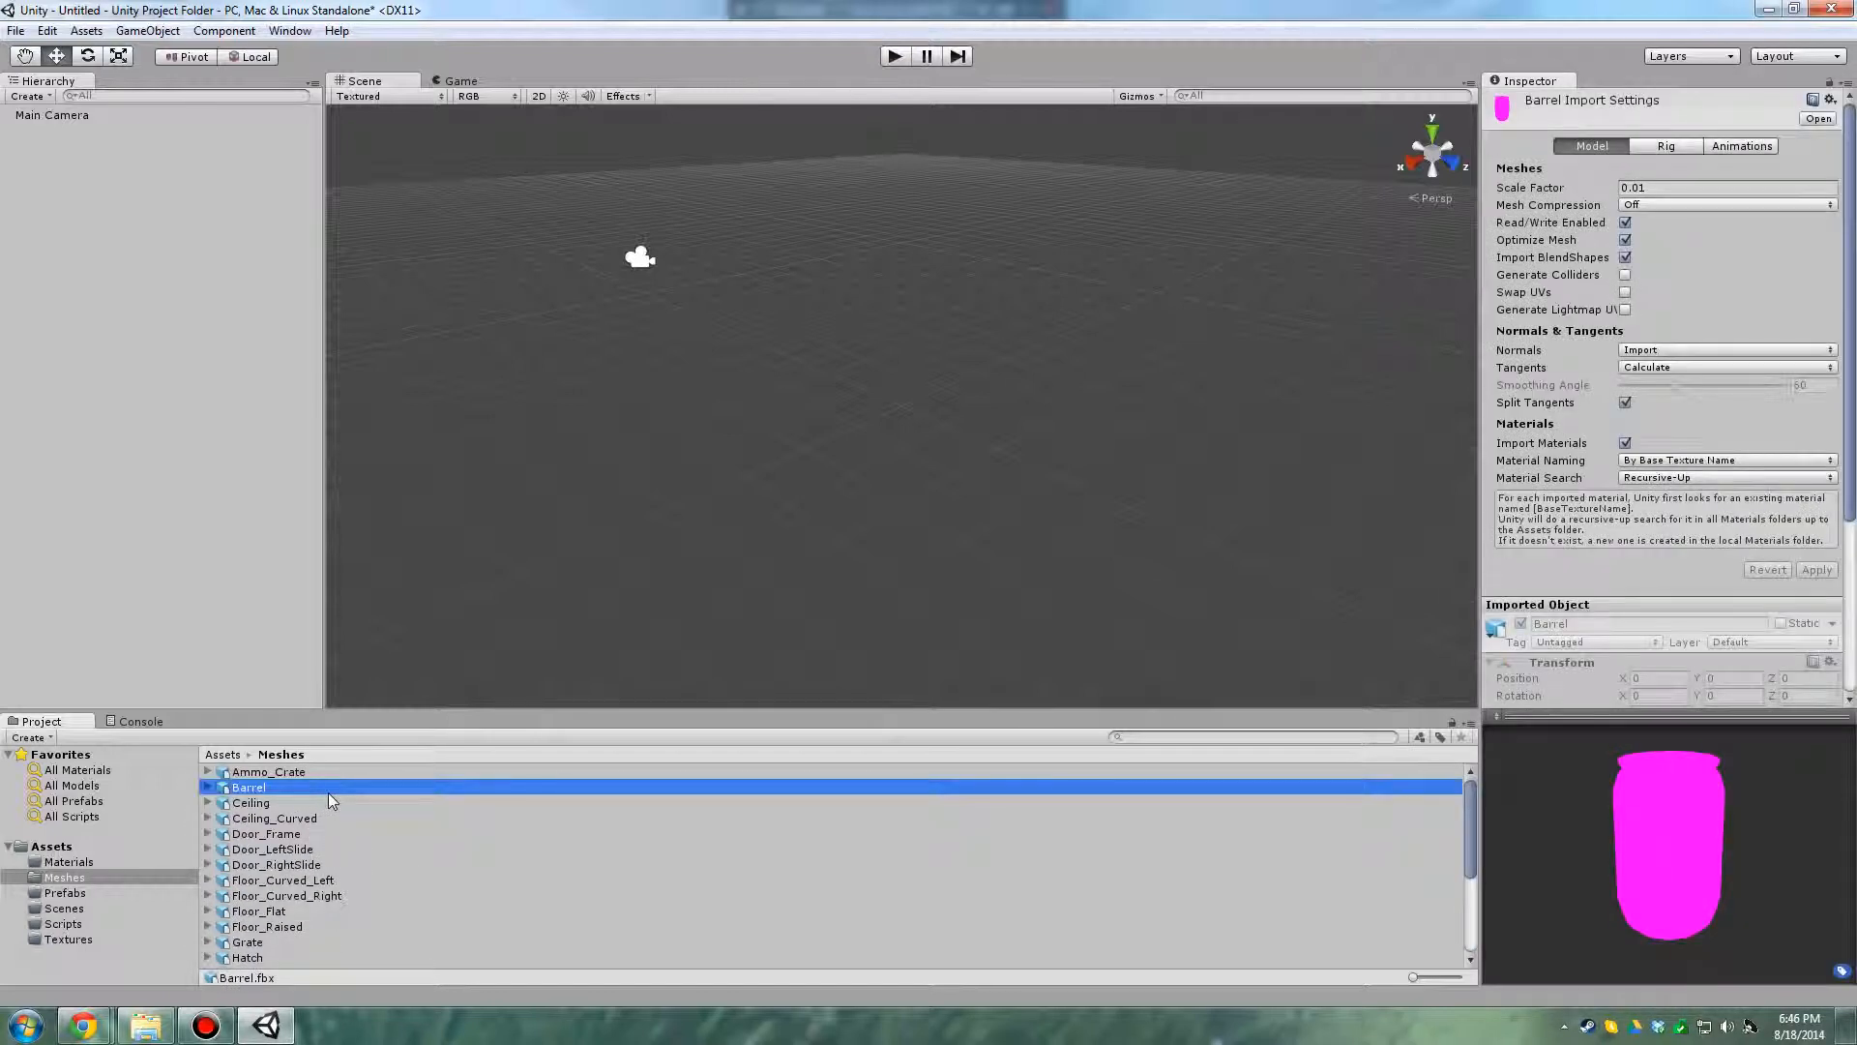
For all meshes, disable Import BlendShapes and Import Materials, enable Generate Lightmap UVs, and apply the model import settings
key("ctrl+a")
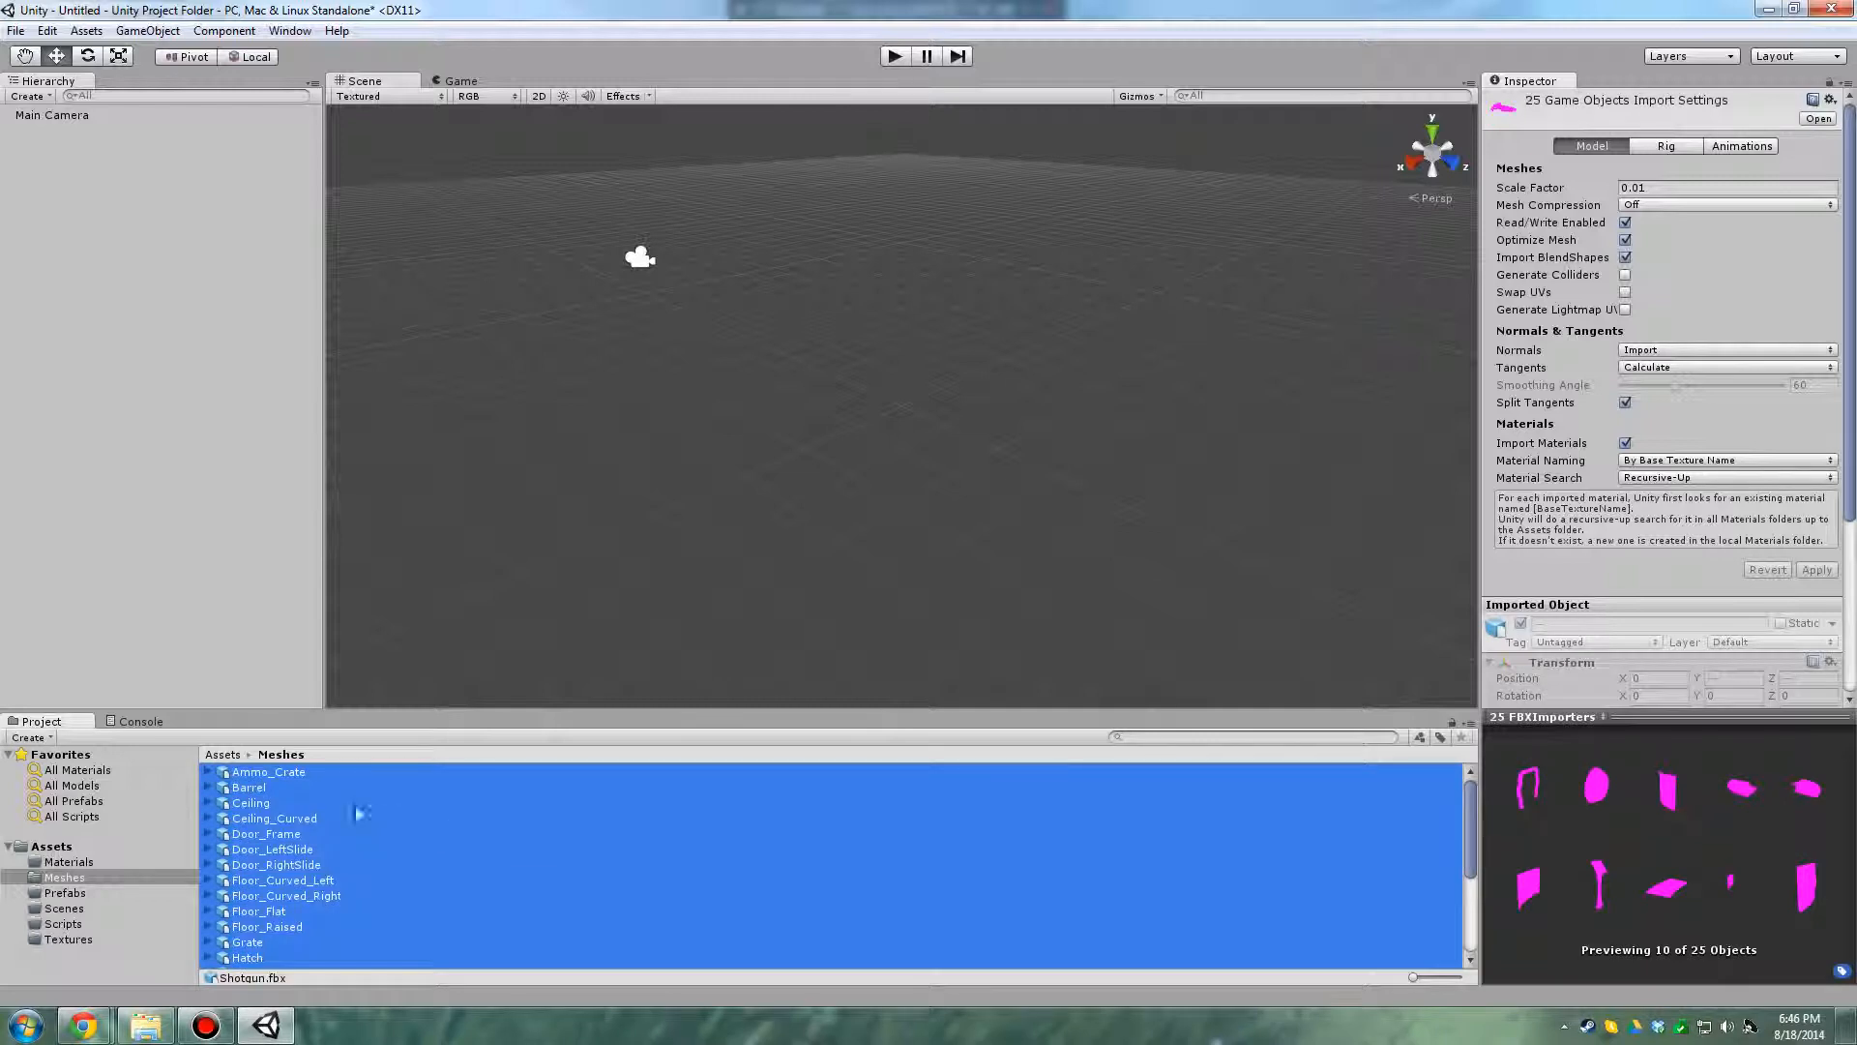
left_click(275, 774)
scroll(329, 832, "down", 4)
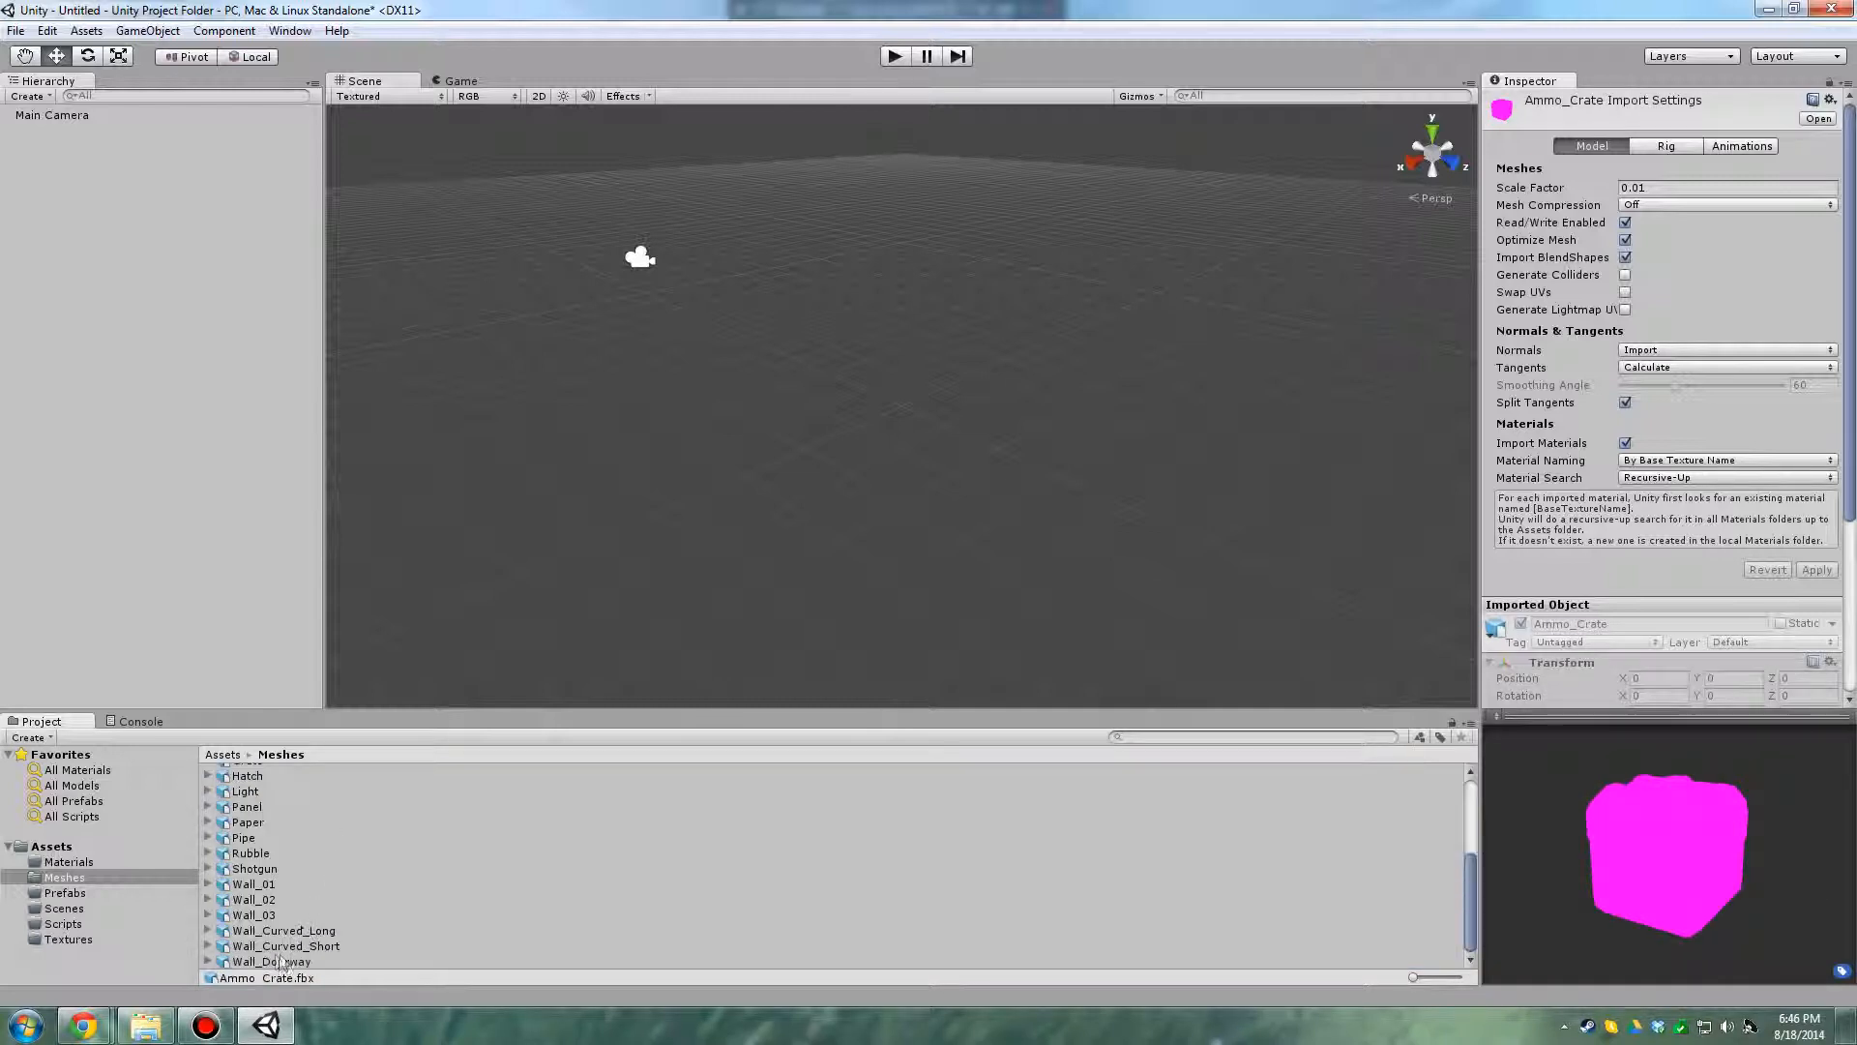
key("ctrl+a")
scroll(393, 916, "up", 4)
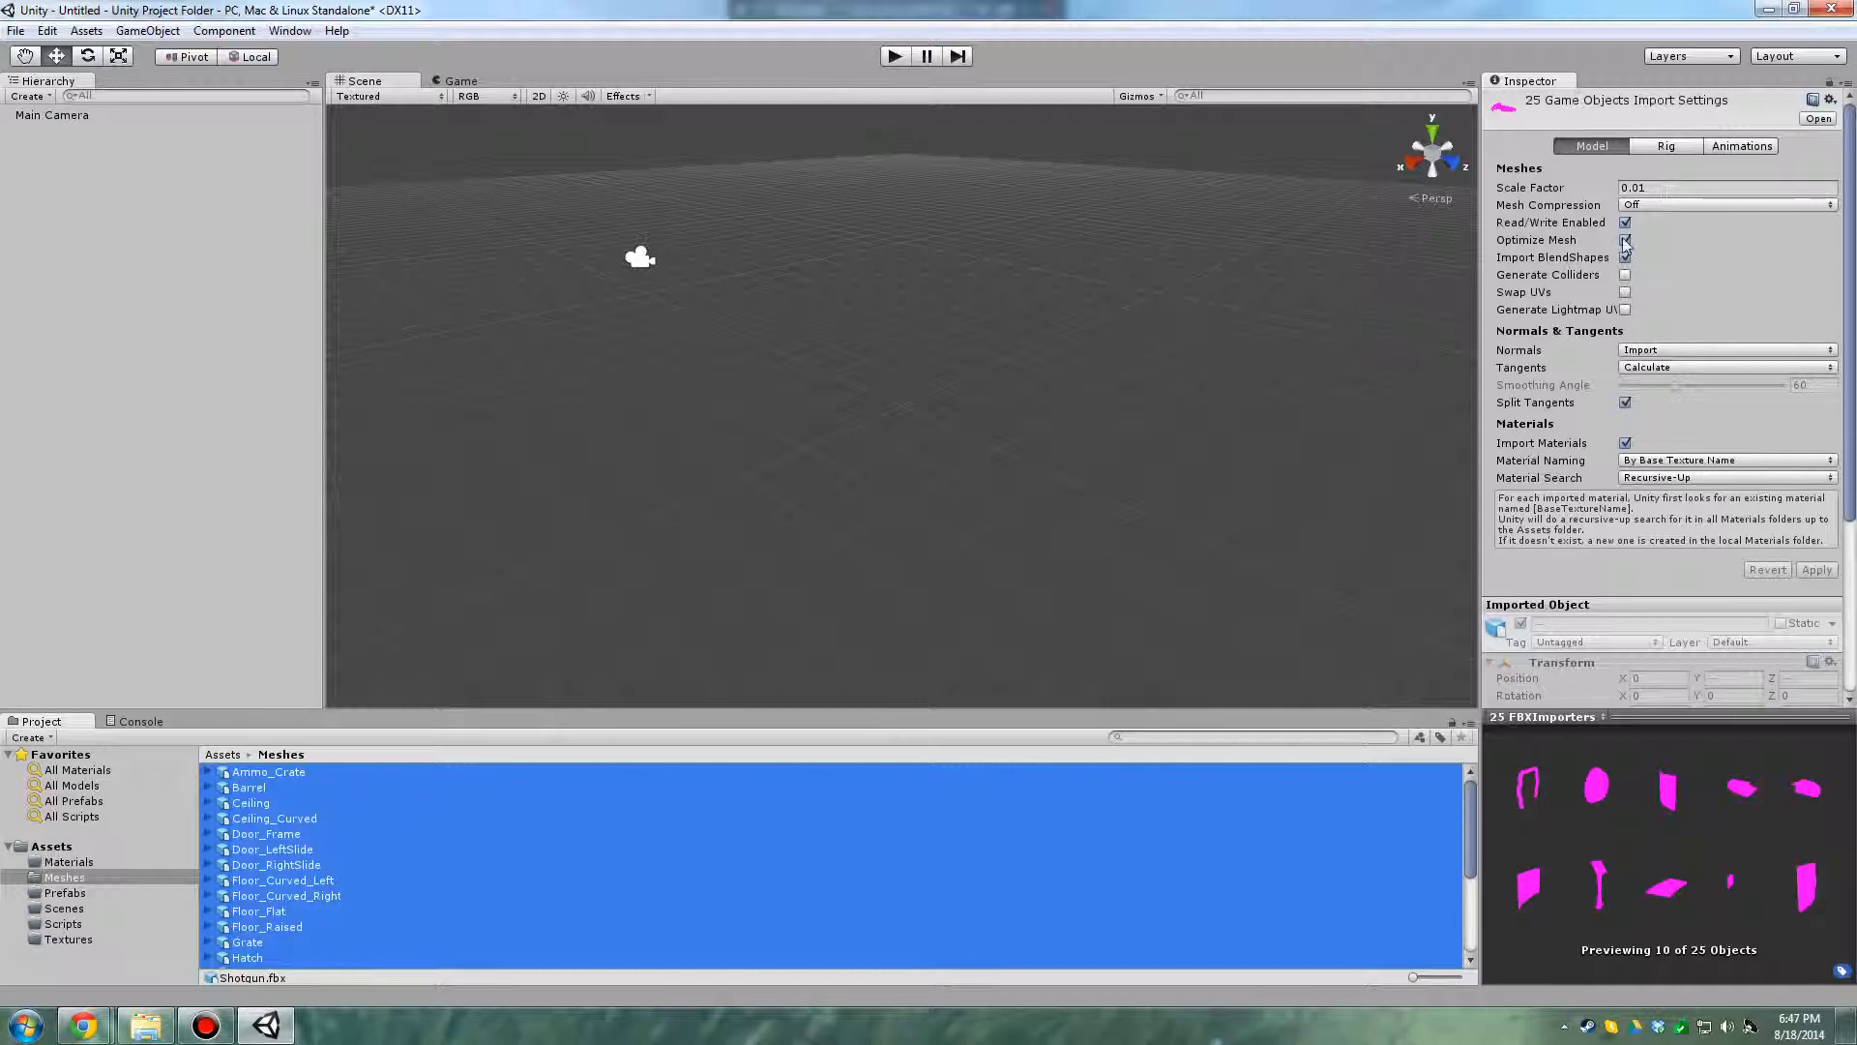
left_click(1678, 206)
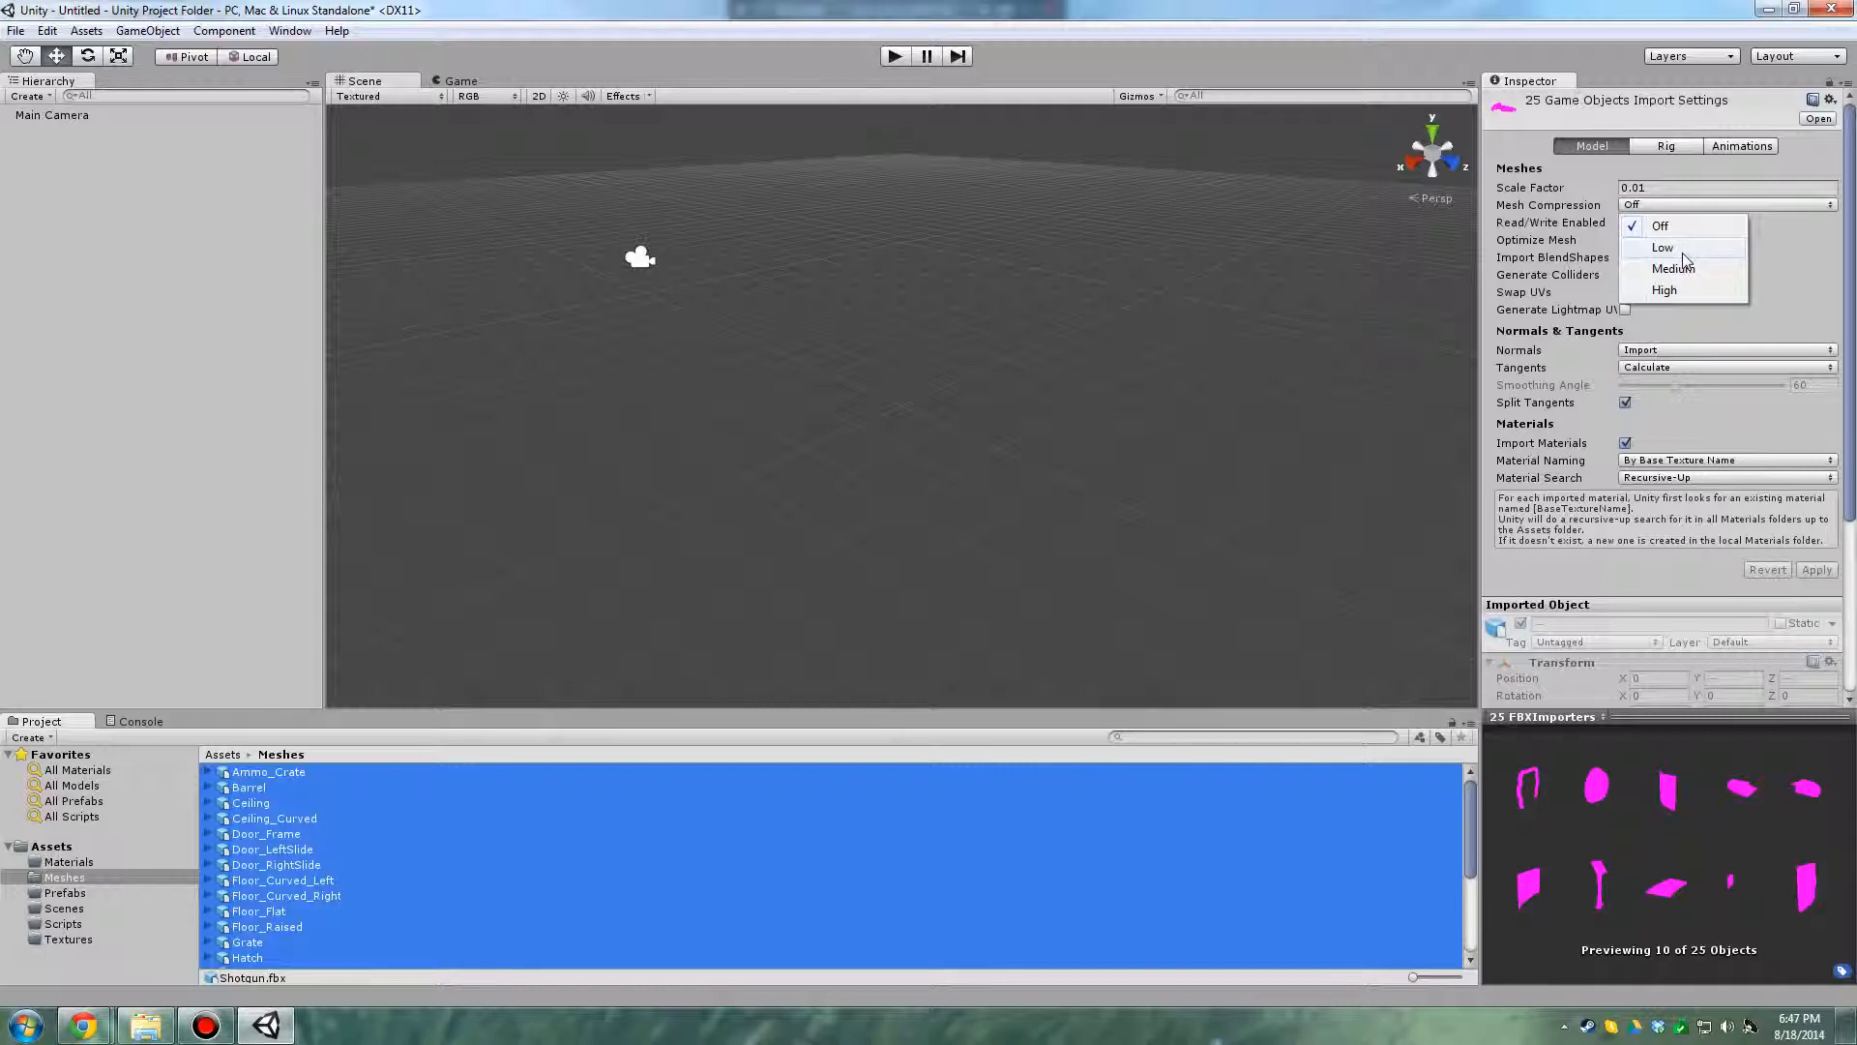
left_click(1786, 253)
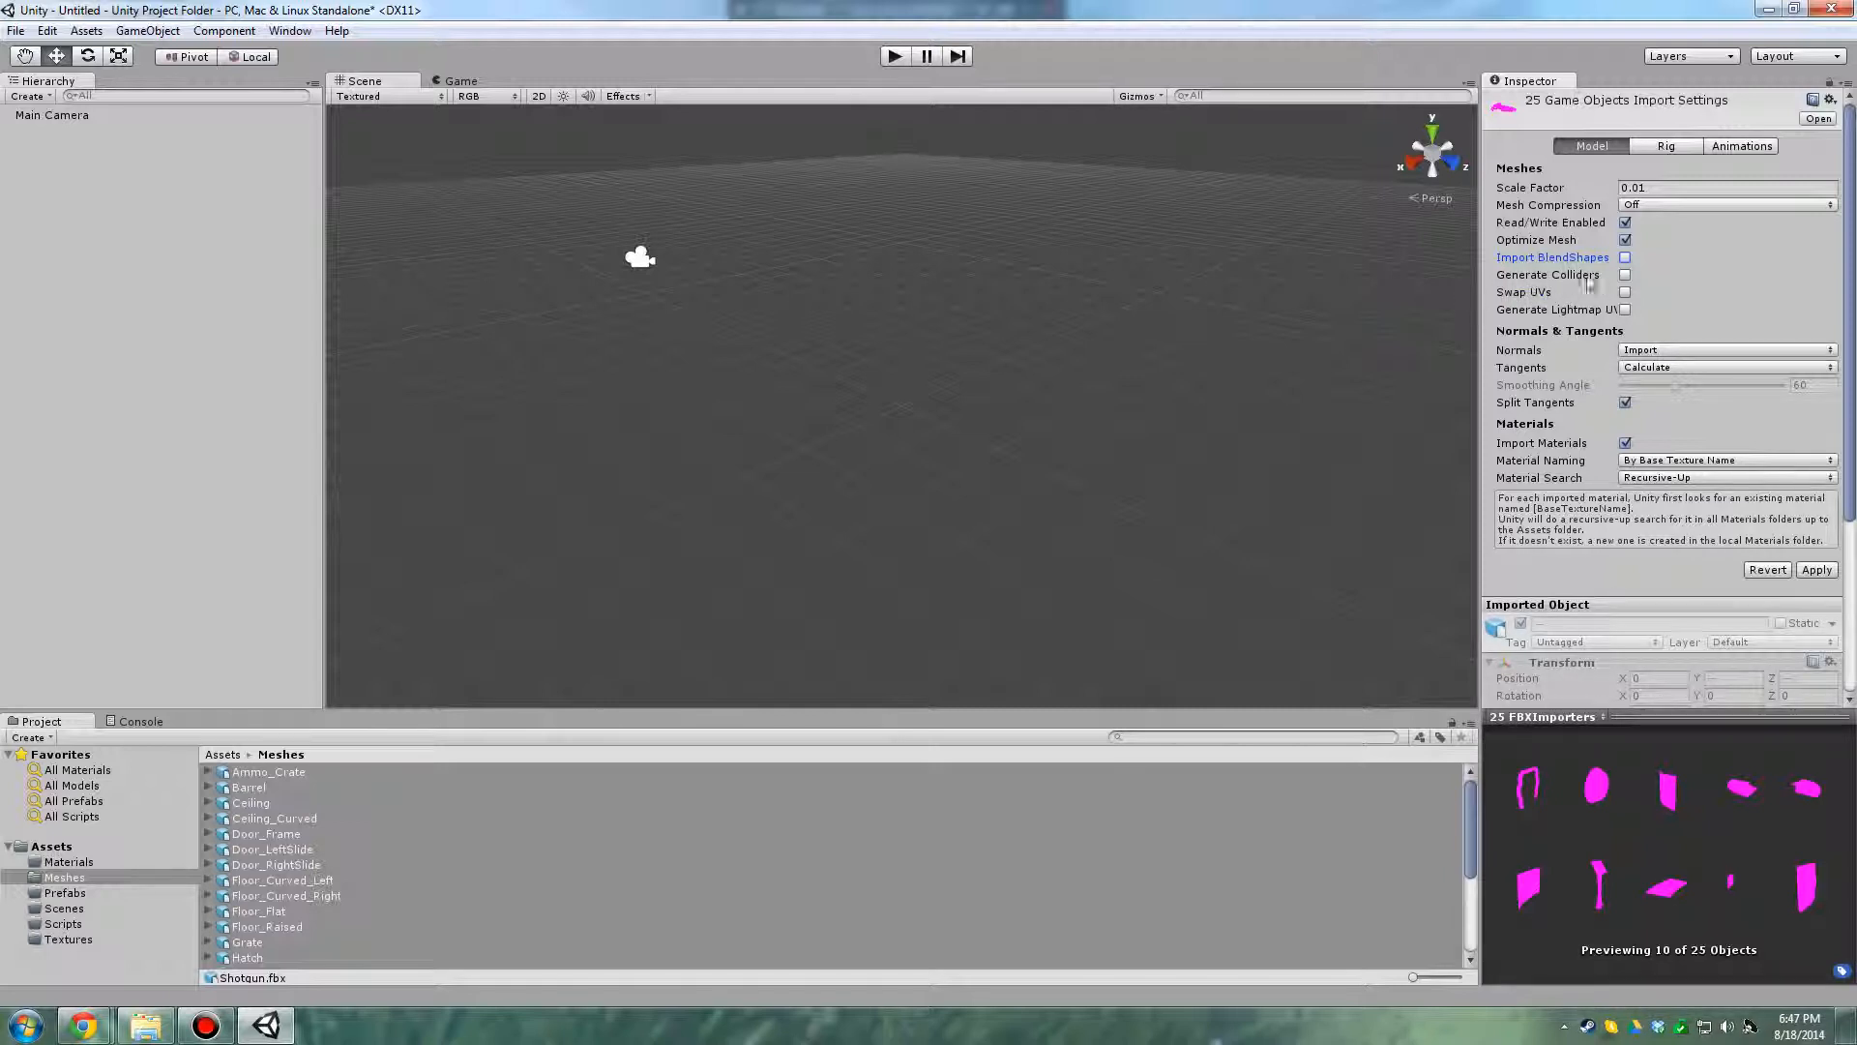
left_click(1625, 309)
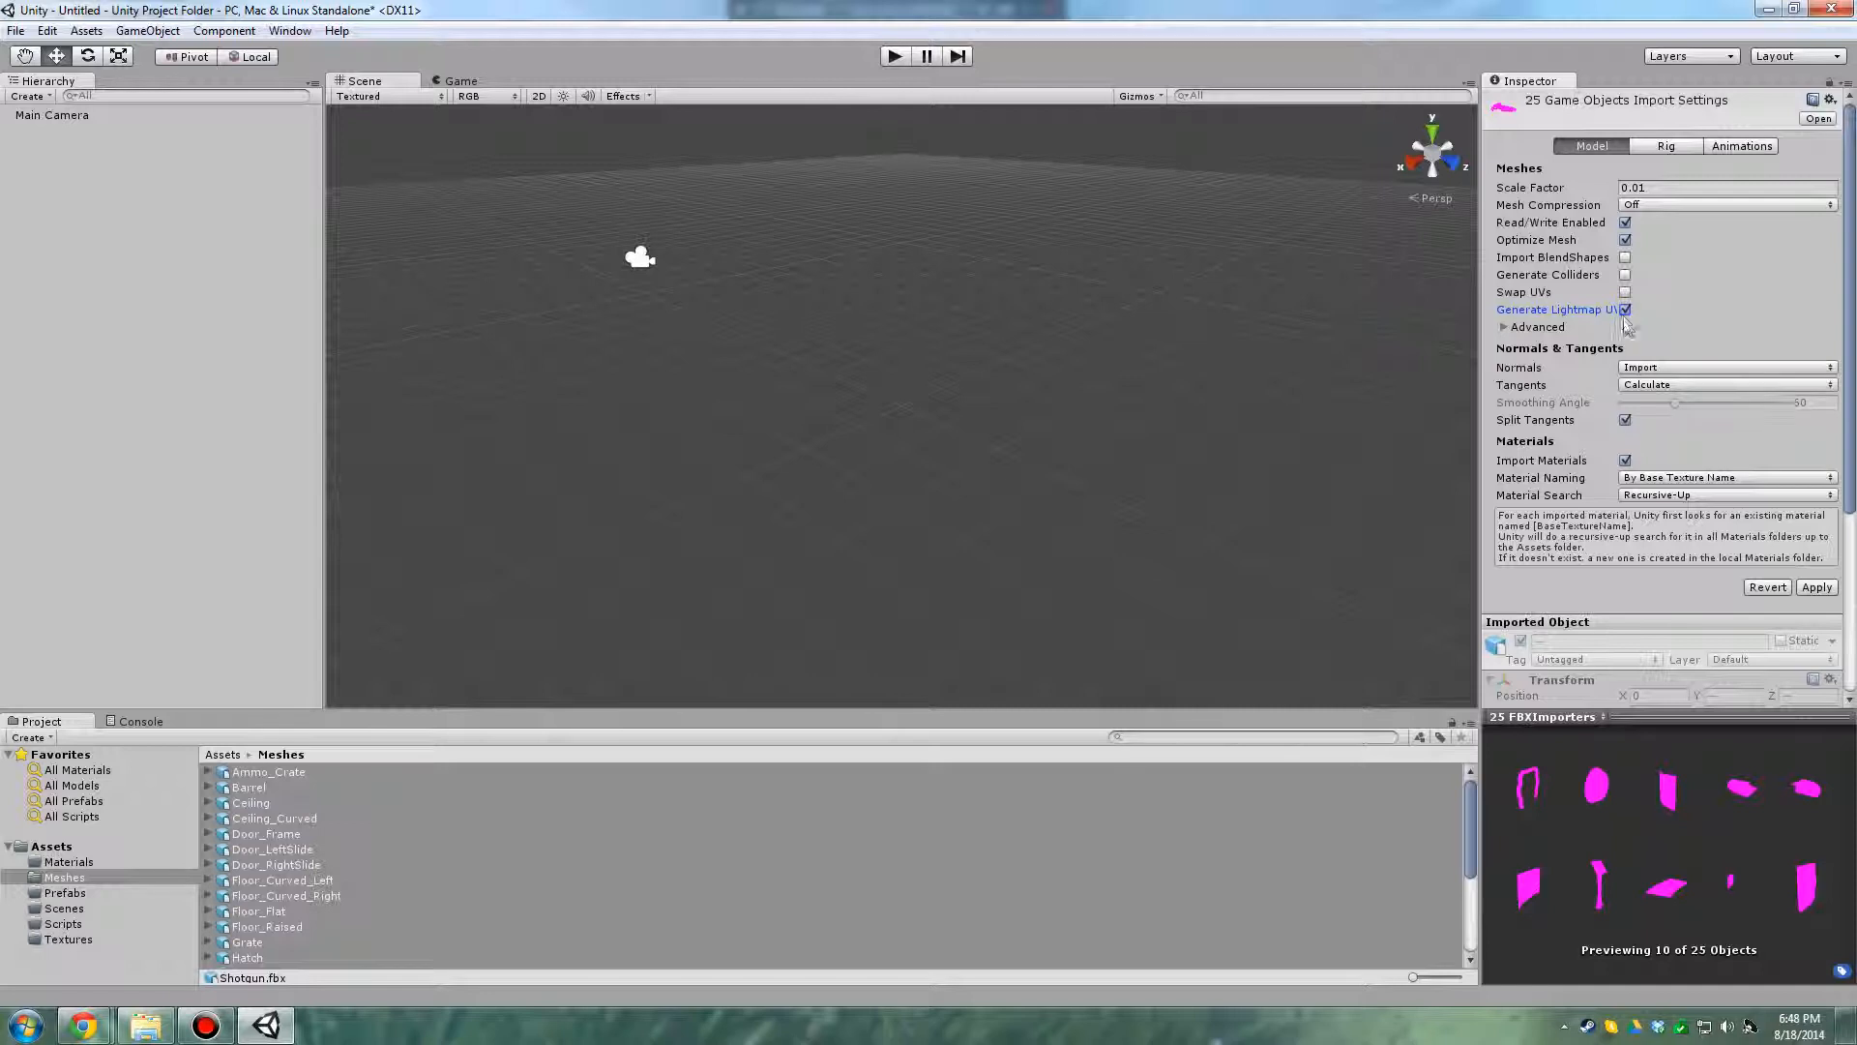
left_click(1625, 461)
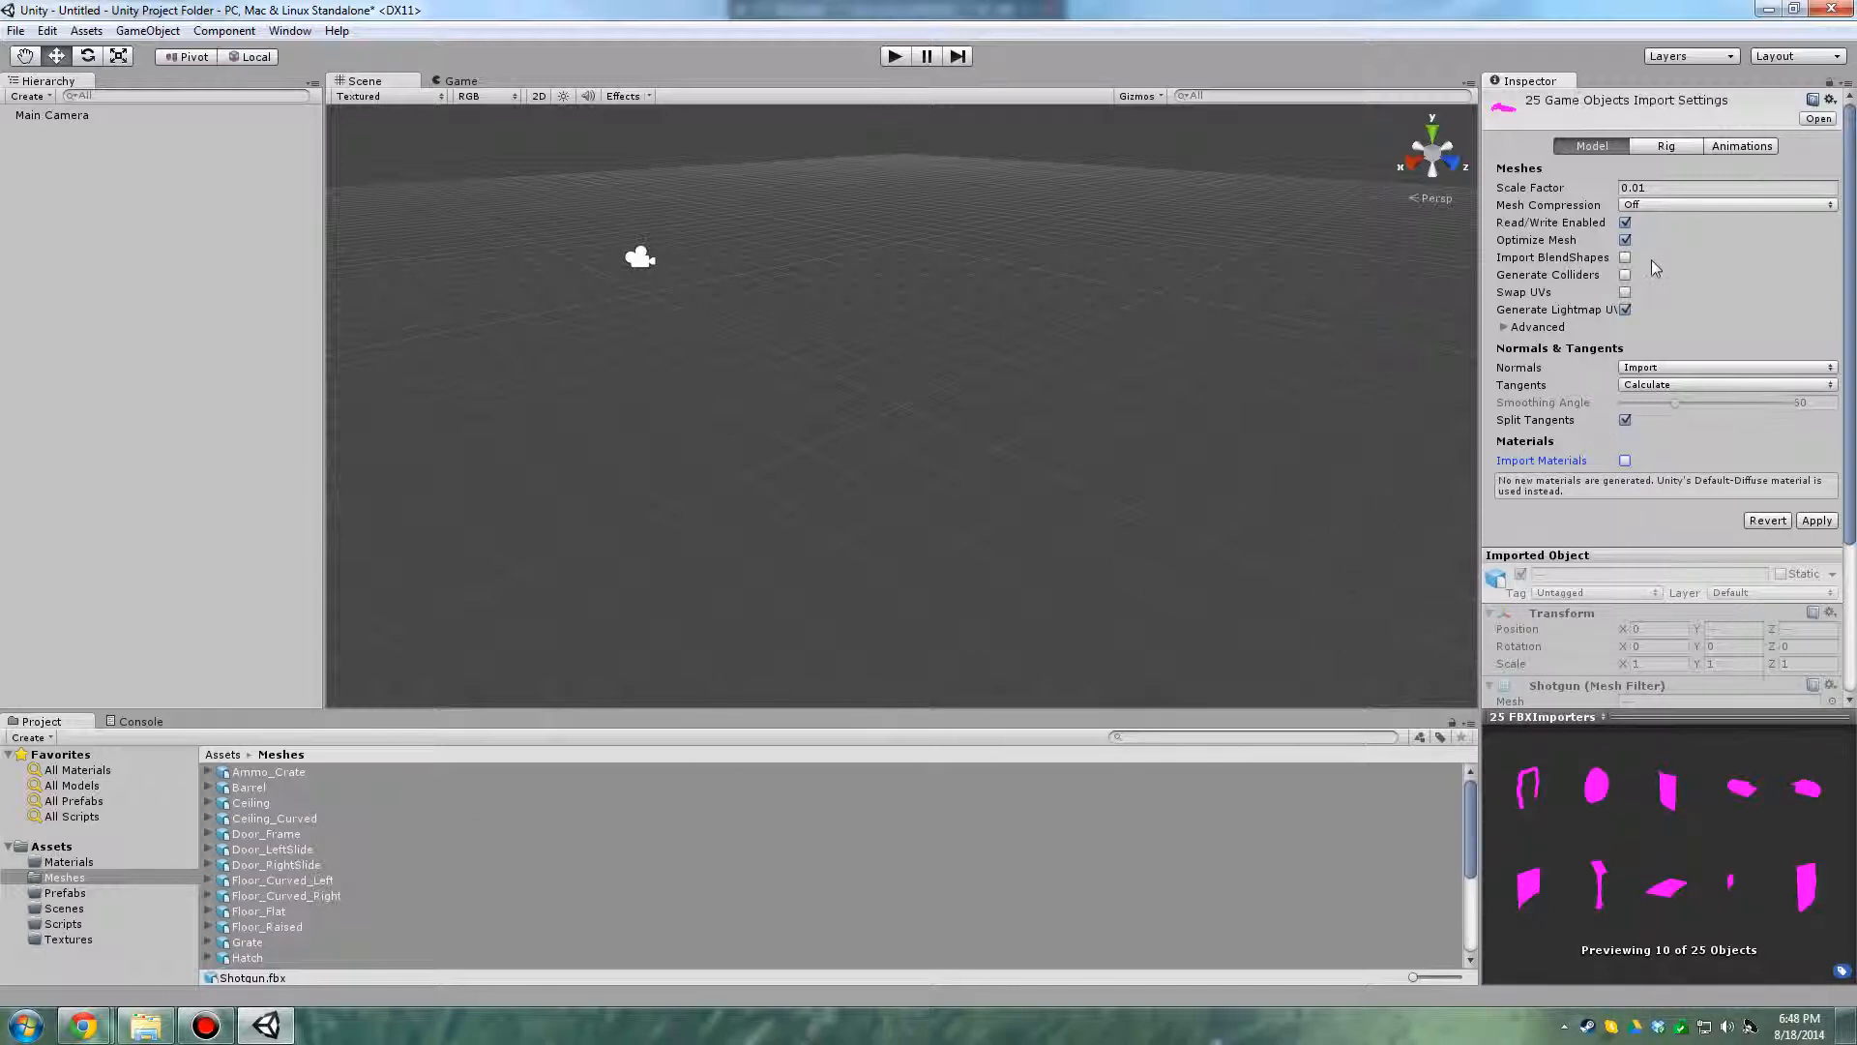
left_click(1816, 522)
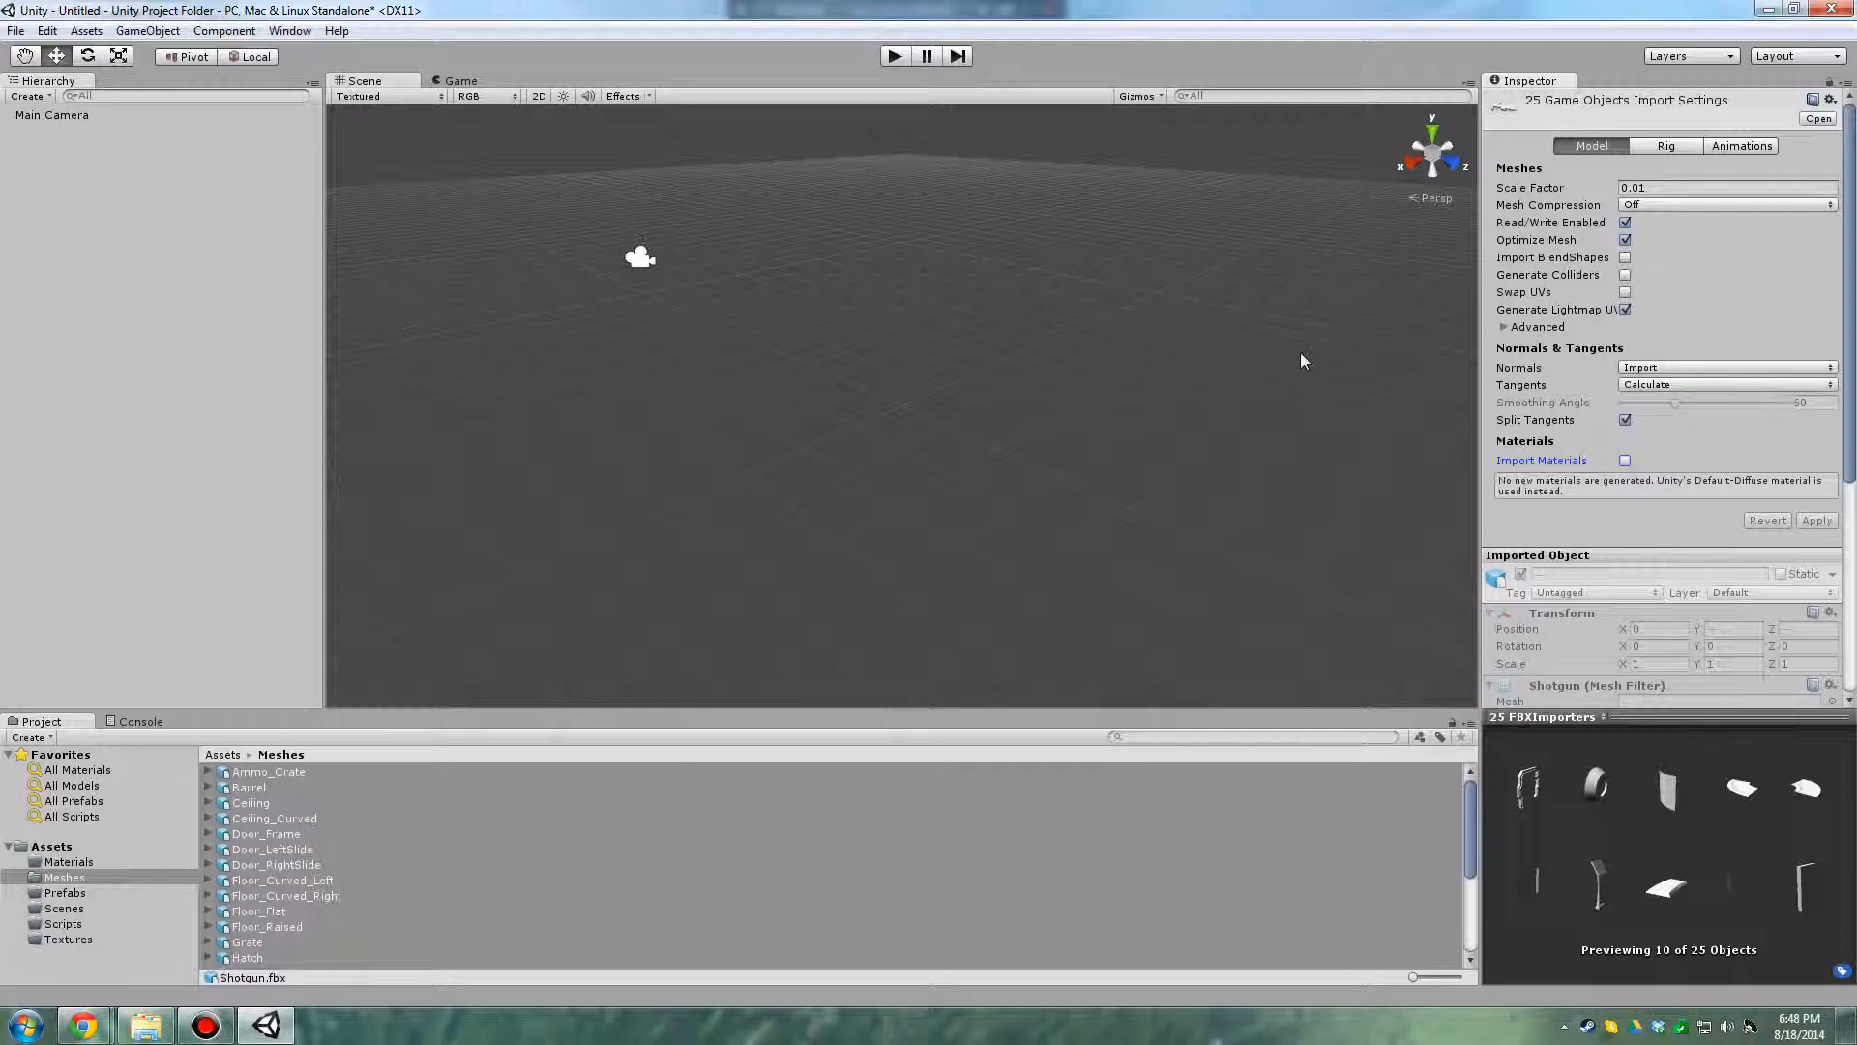
Disable Import Animation for all the selected meshes and apply the change
left_click(1743, 147)
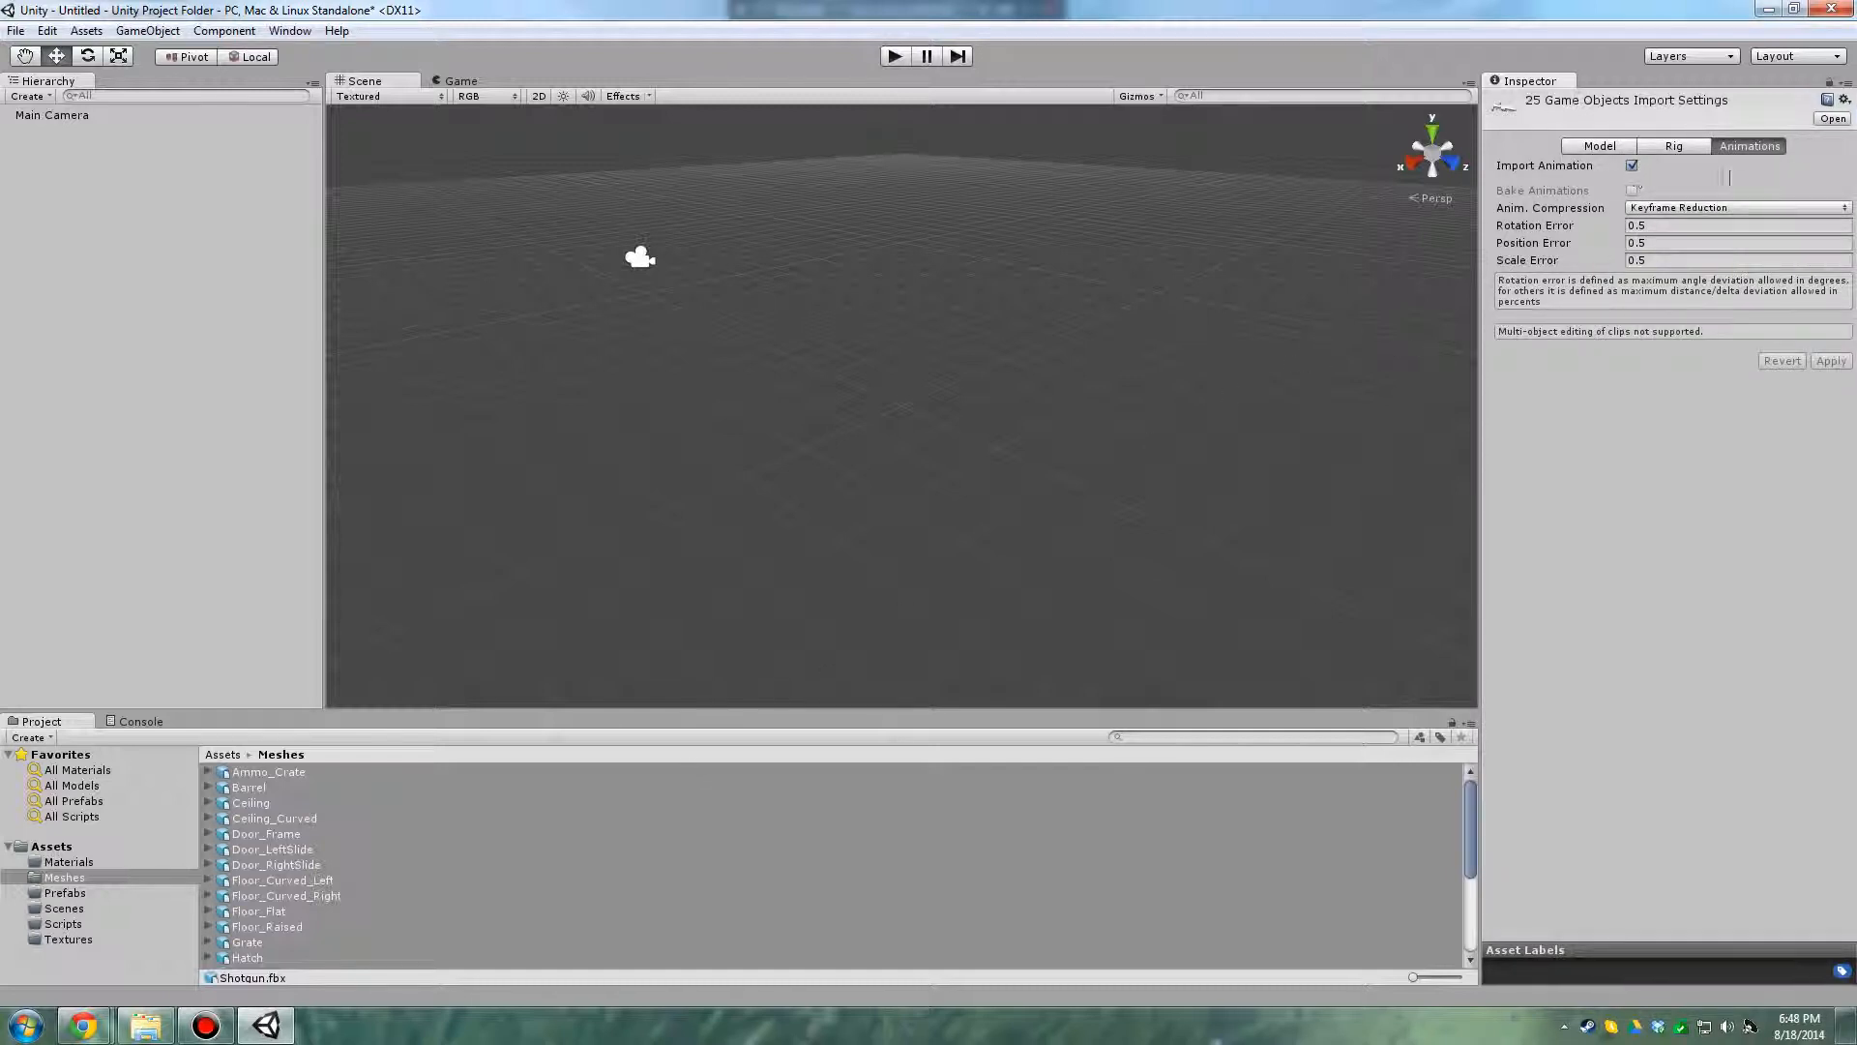
left_click(1632, 165)
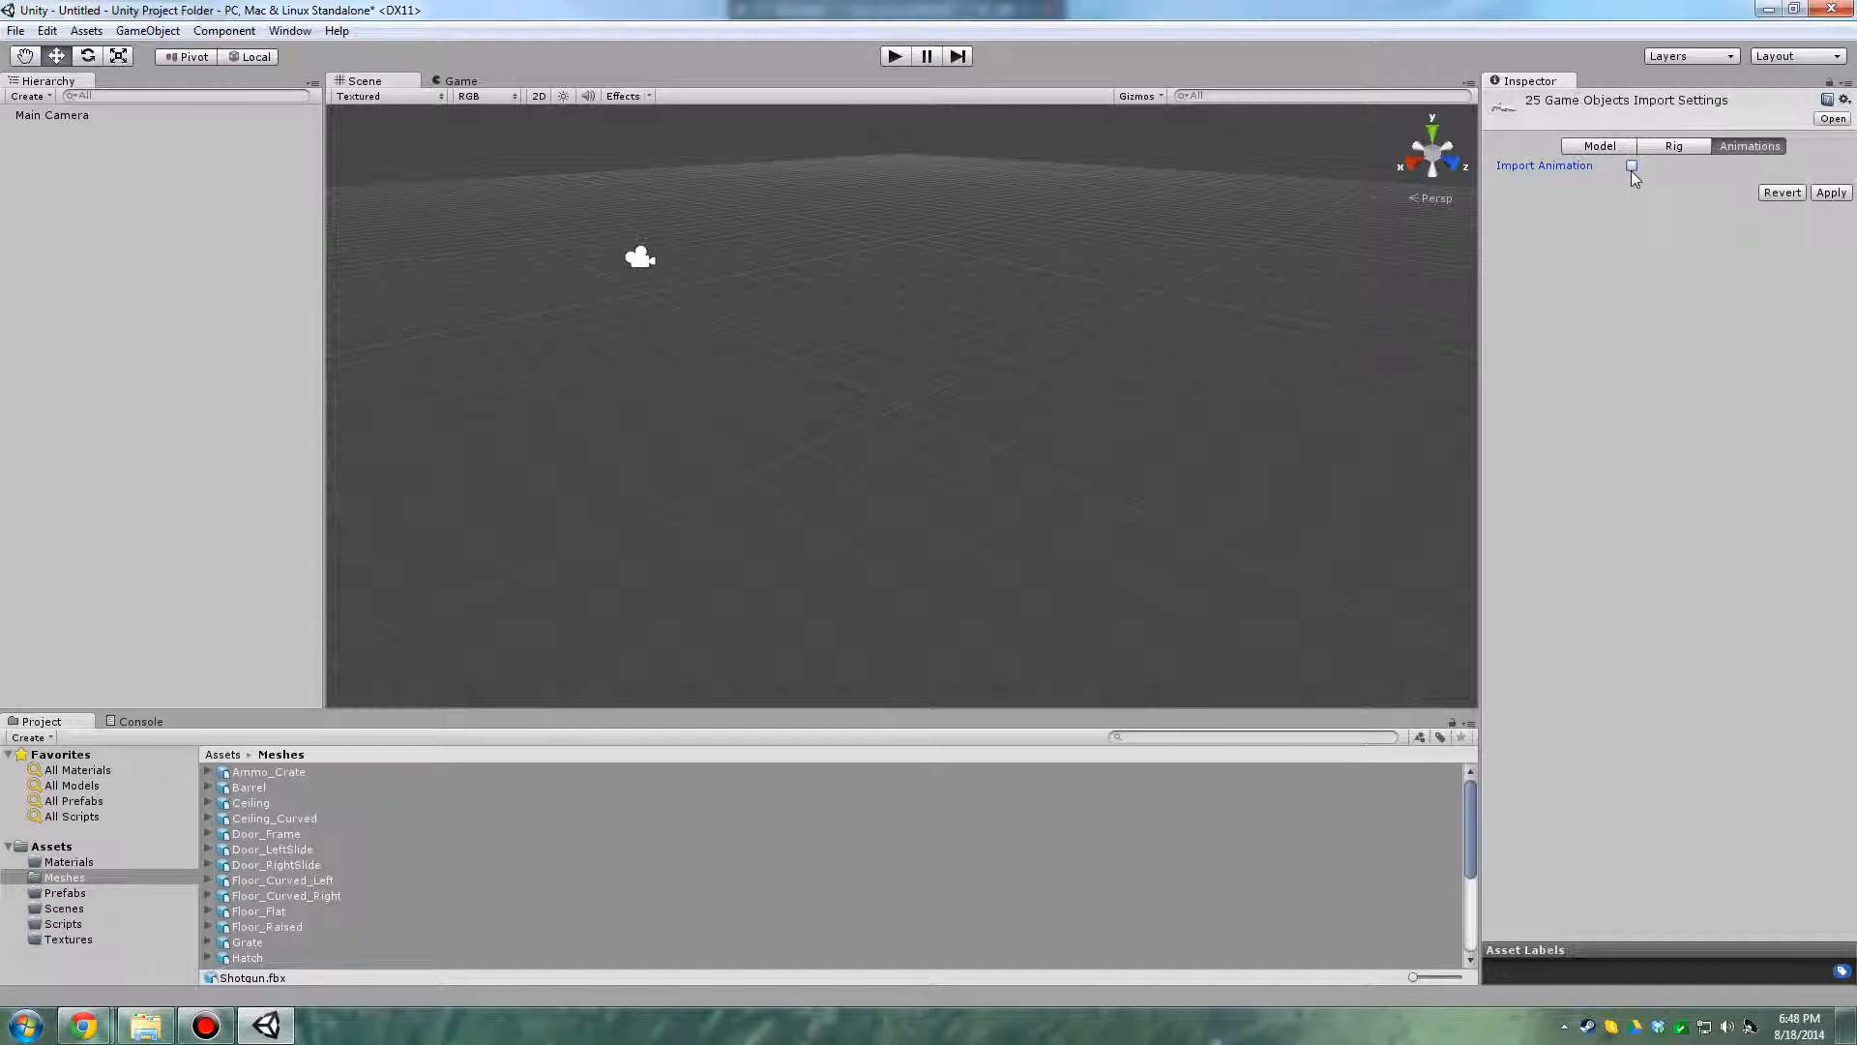
left_click(1832, 192)
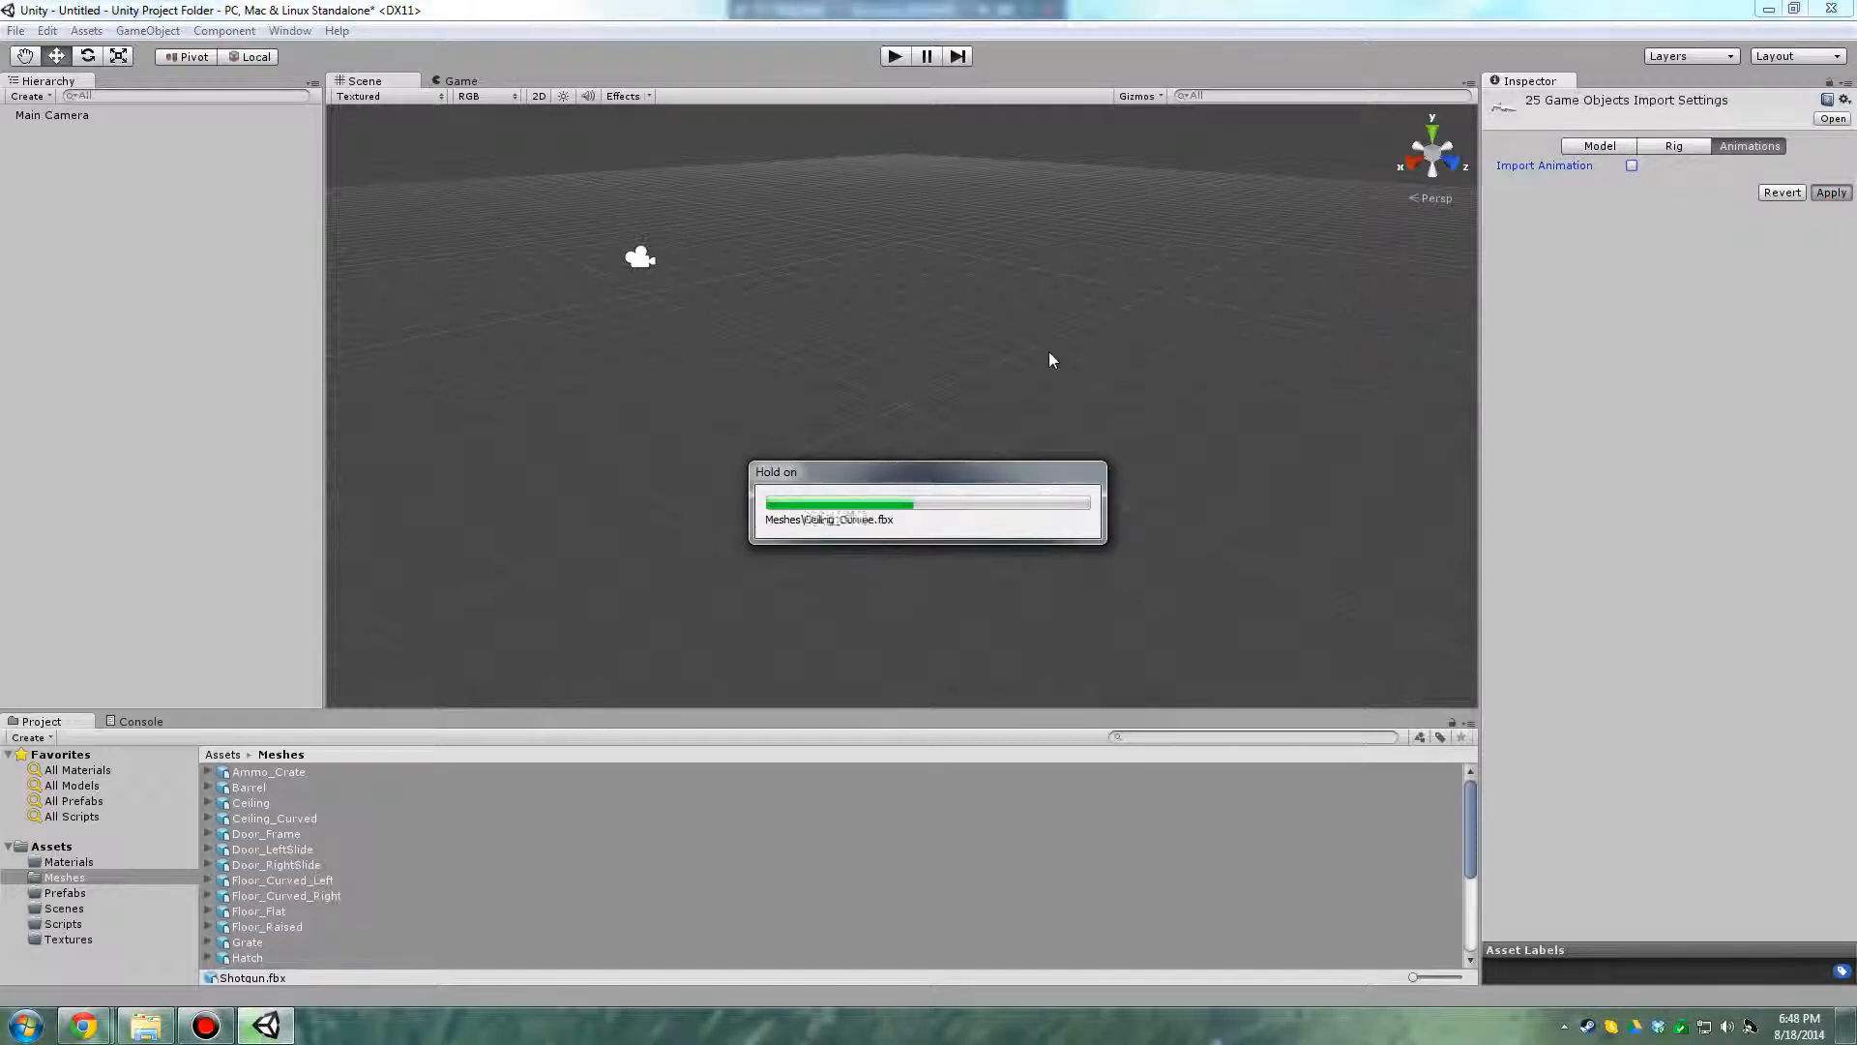
Check the import settings of Barrel, Ceiling, Door_Frame, Ceiling_Curved and Ammo_Crate, ending with the model settings of Ammo_Crate
left_click(281, 788)
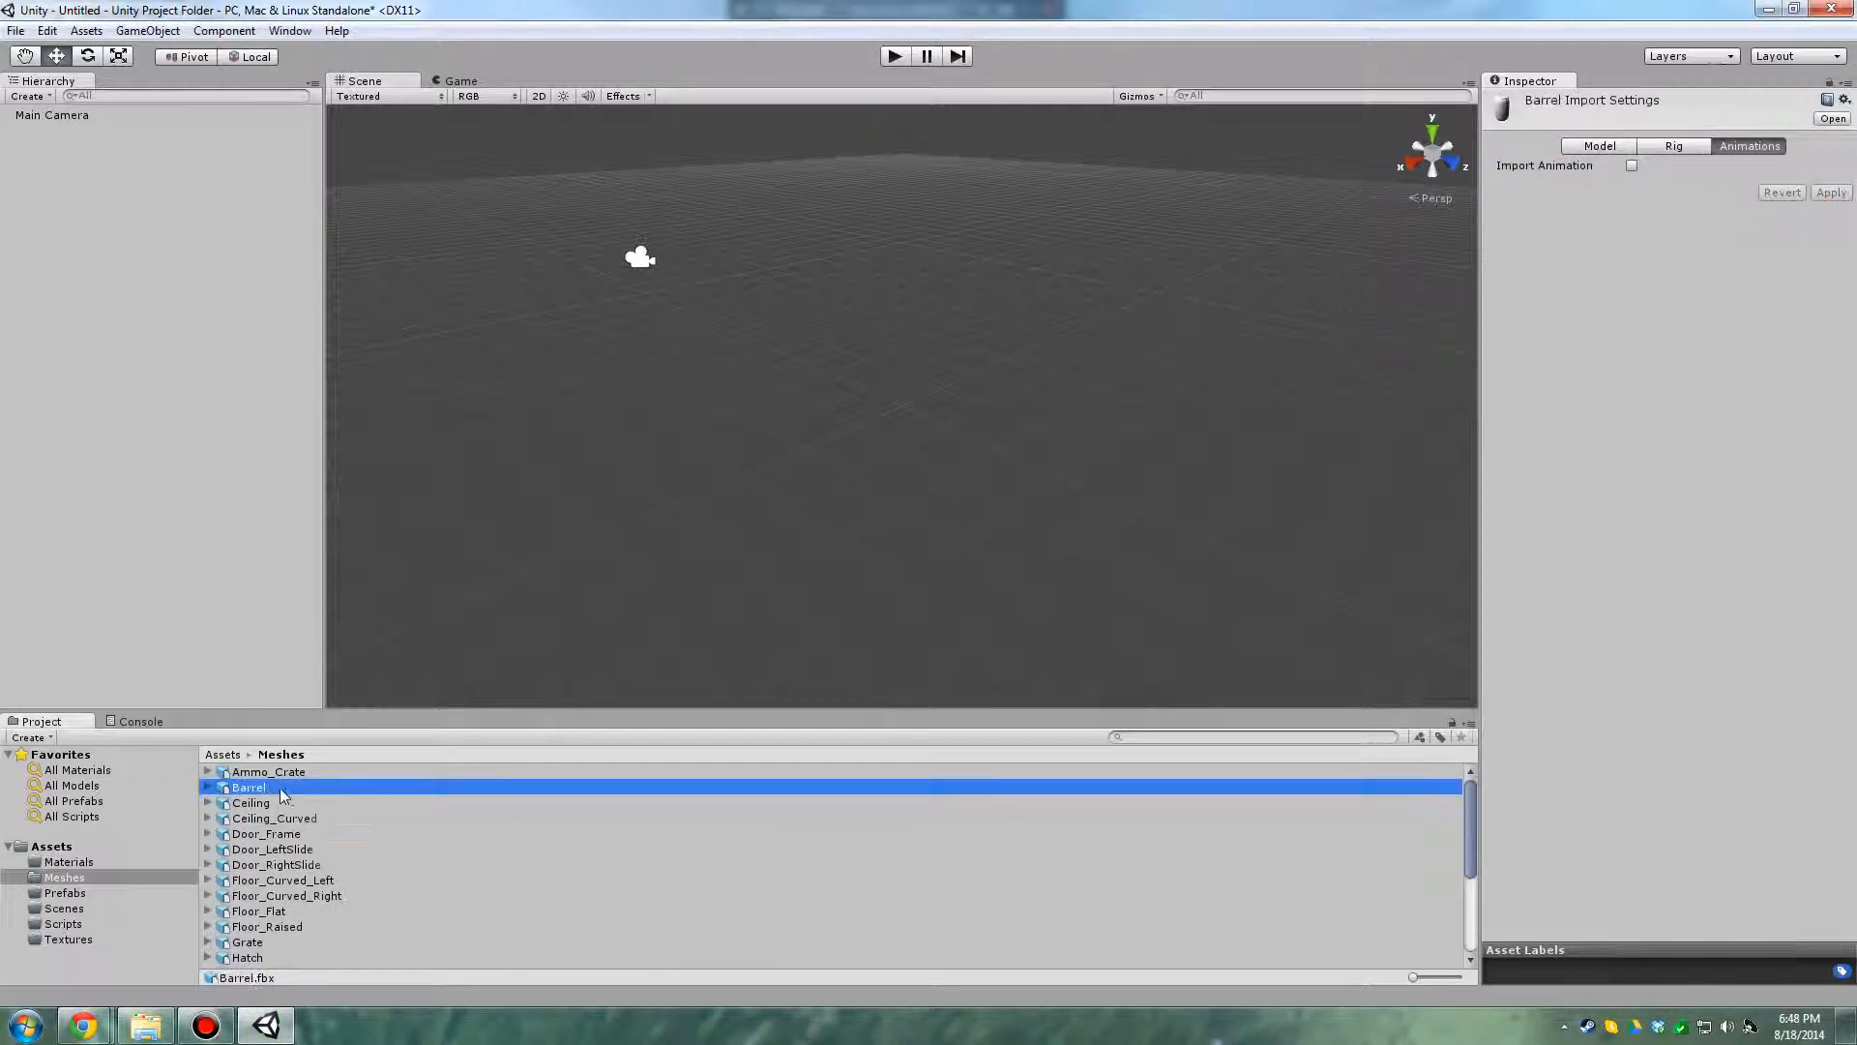
left_click(1608, 951)
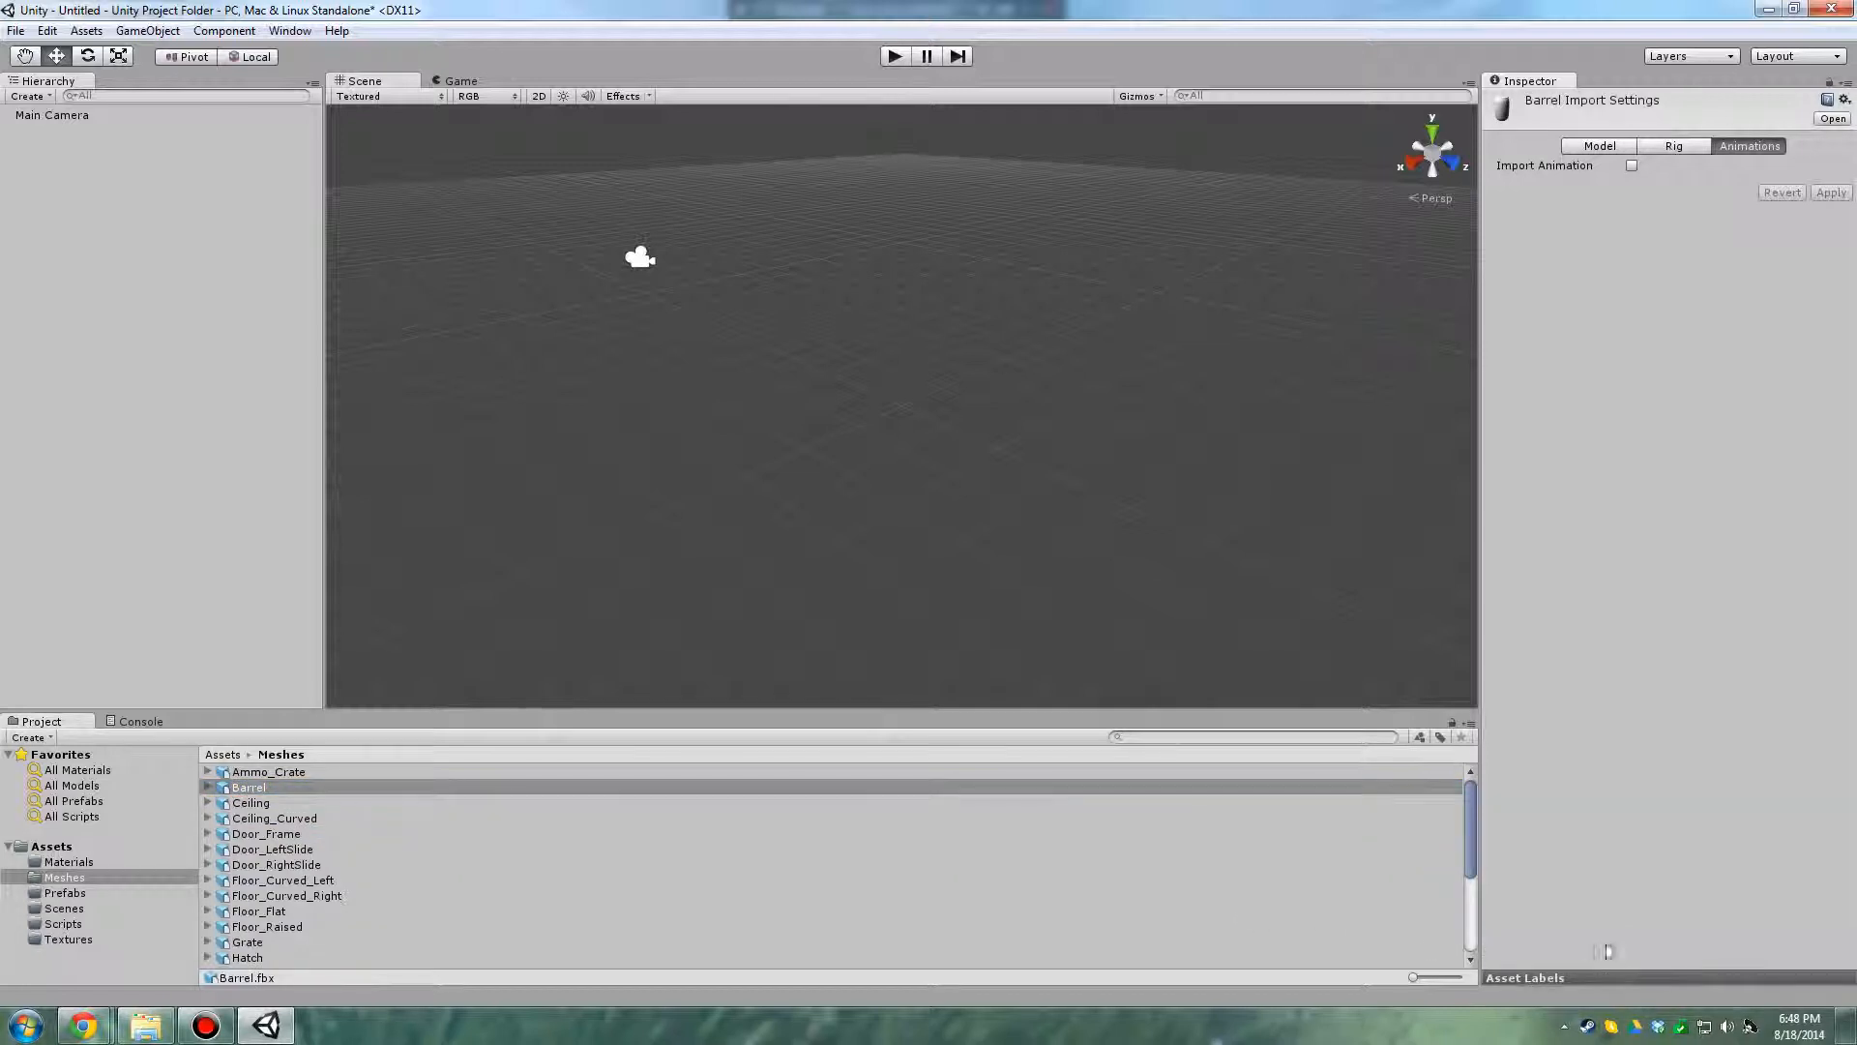
left_click(315, 806)
left_click(285, 834)
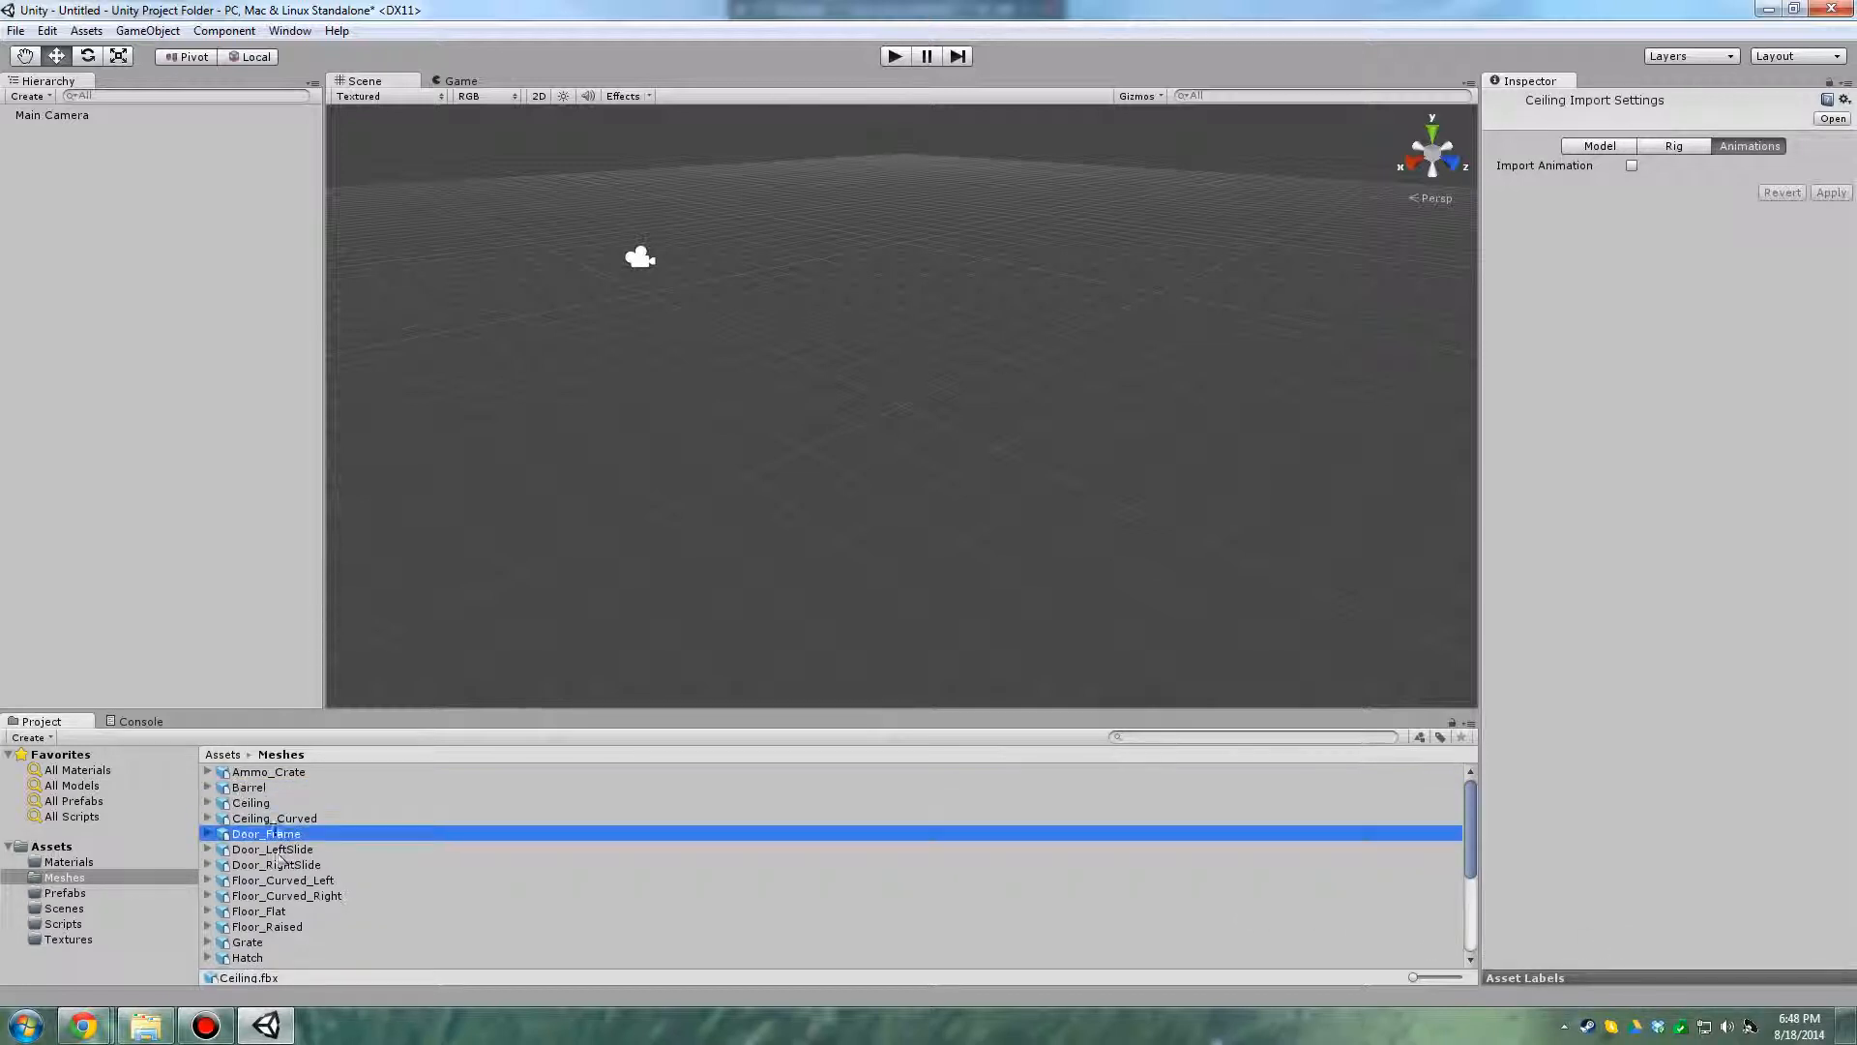
left_click(1527, 978)
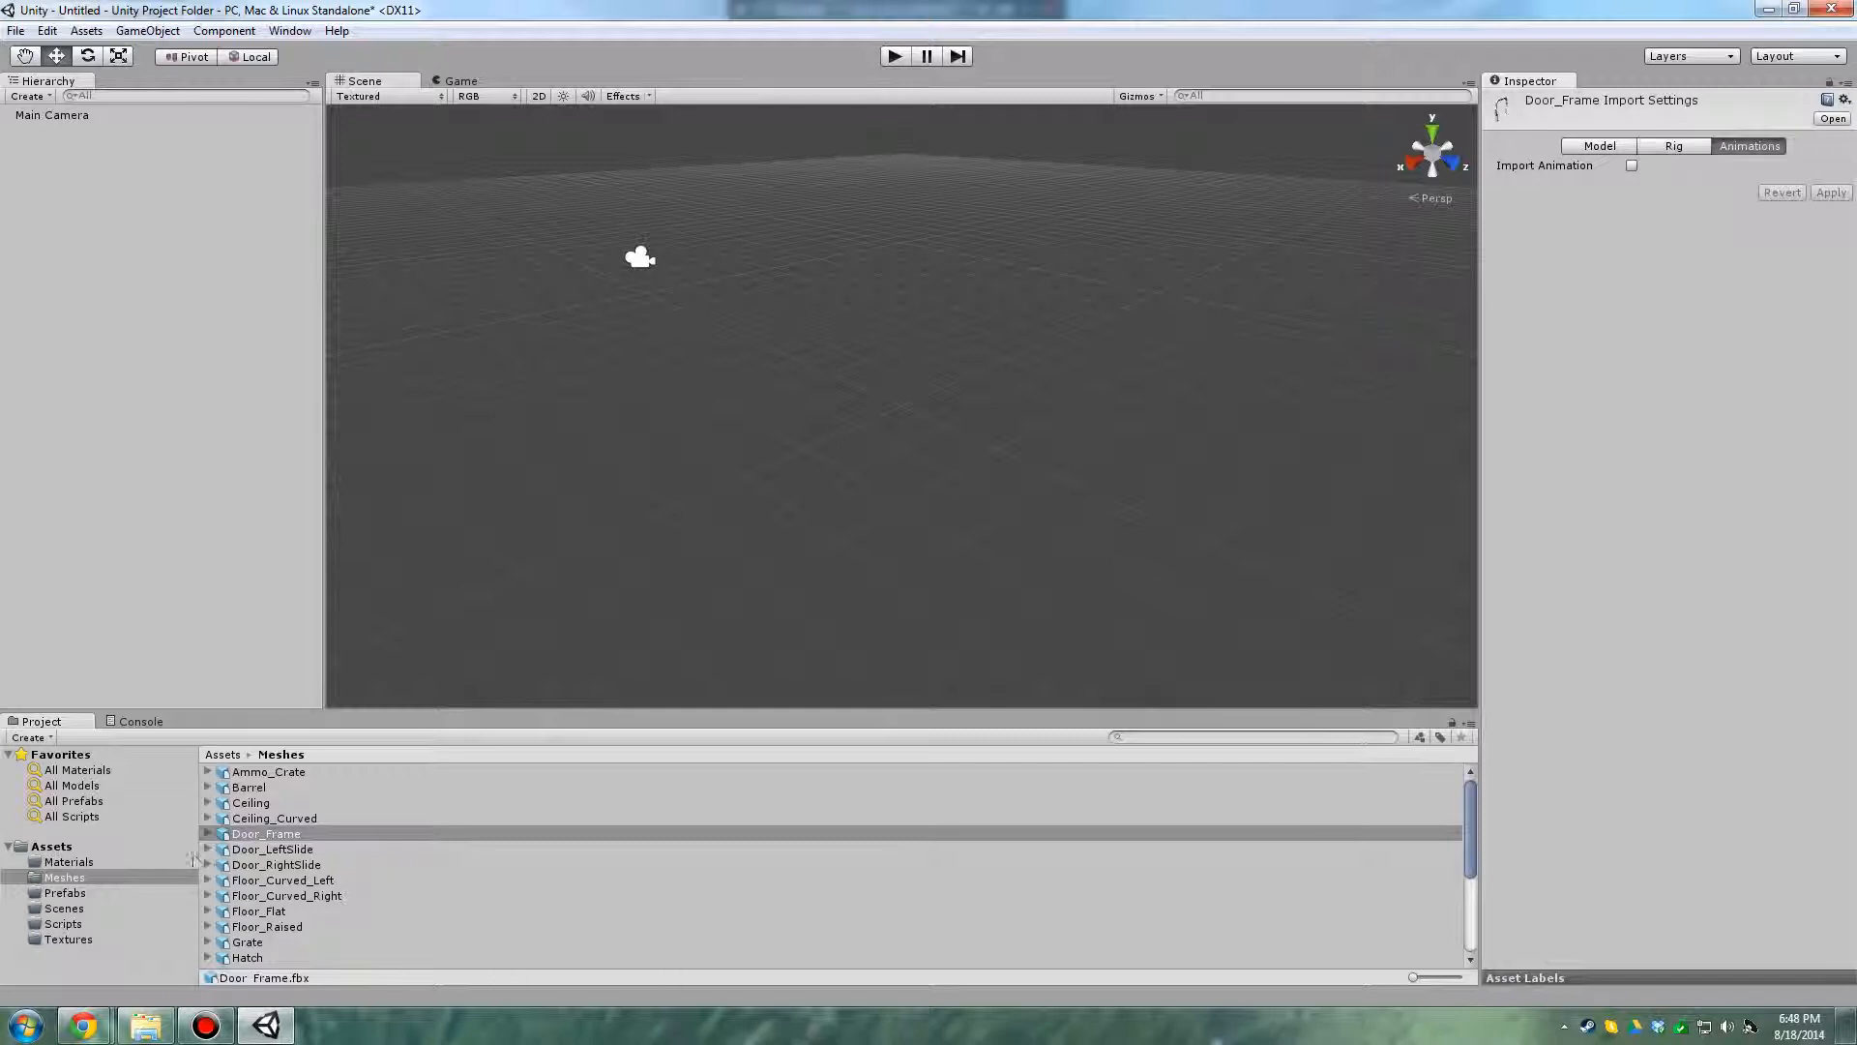
left_click(283, 818)
left_click(280, 772)
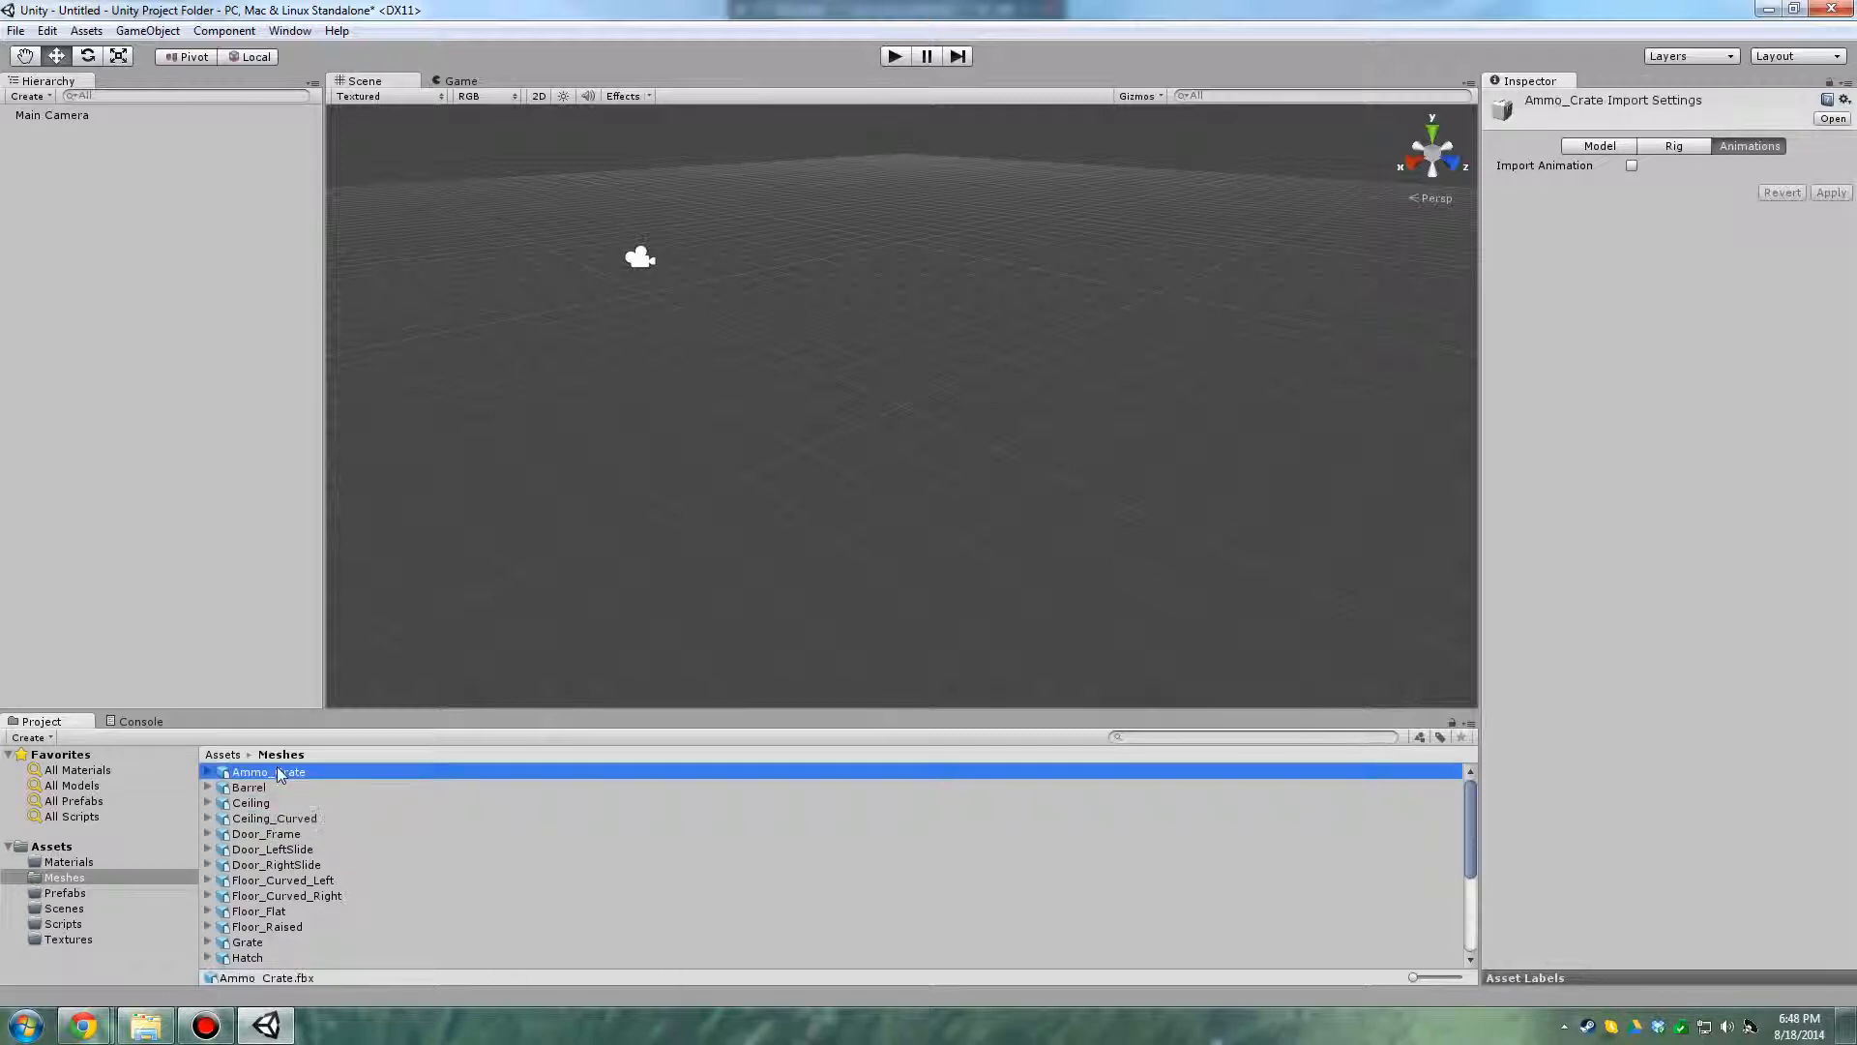
left_click(1601, 147)
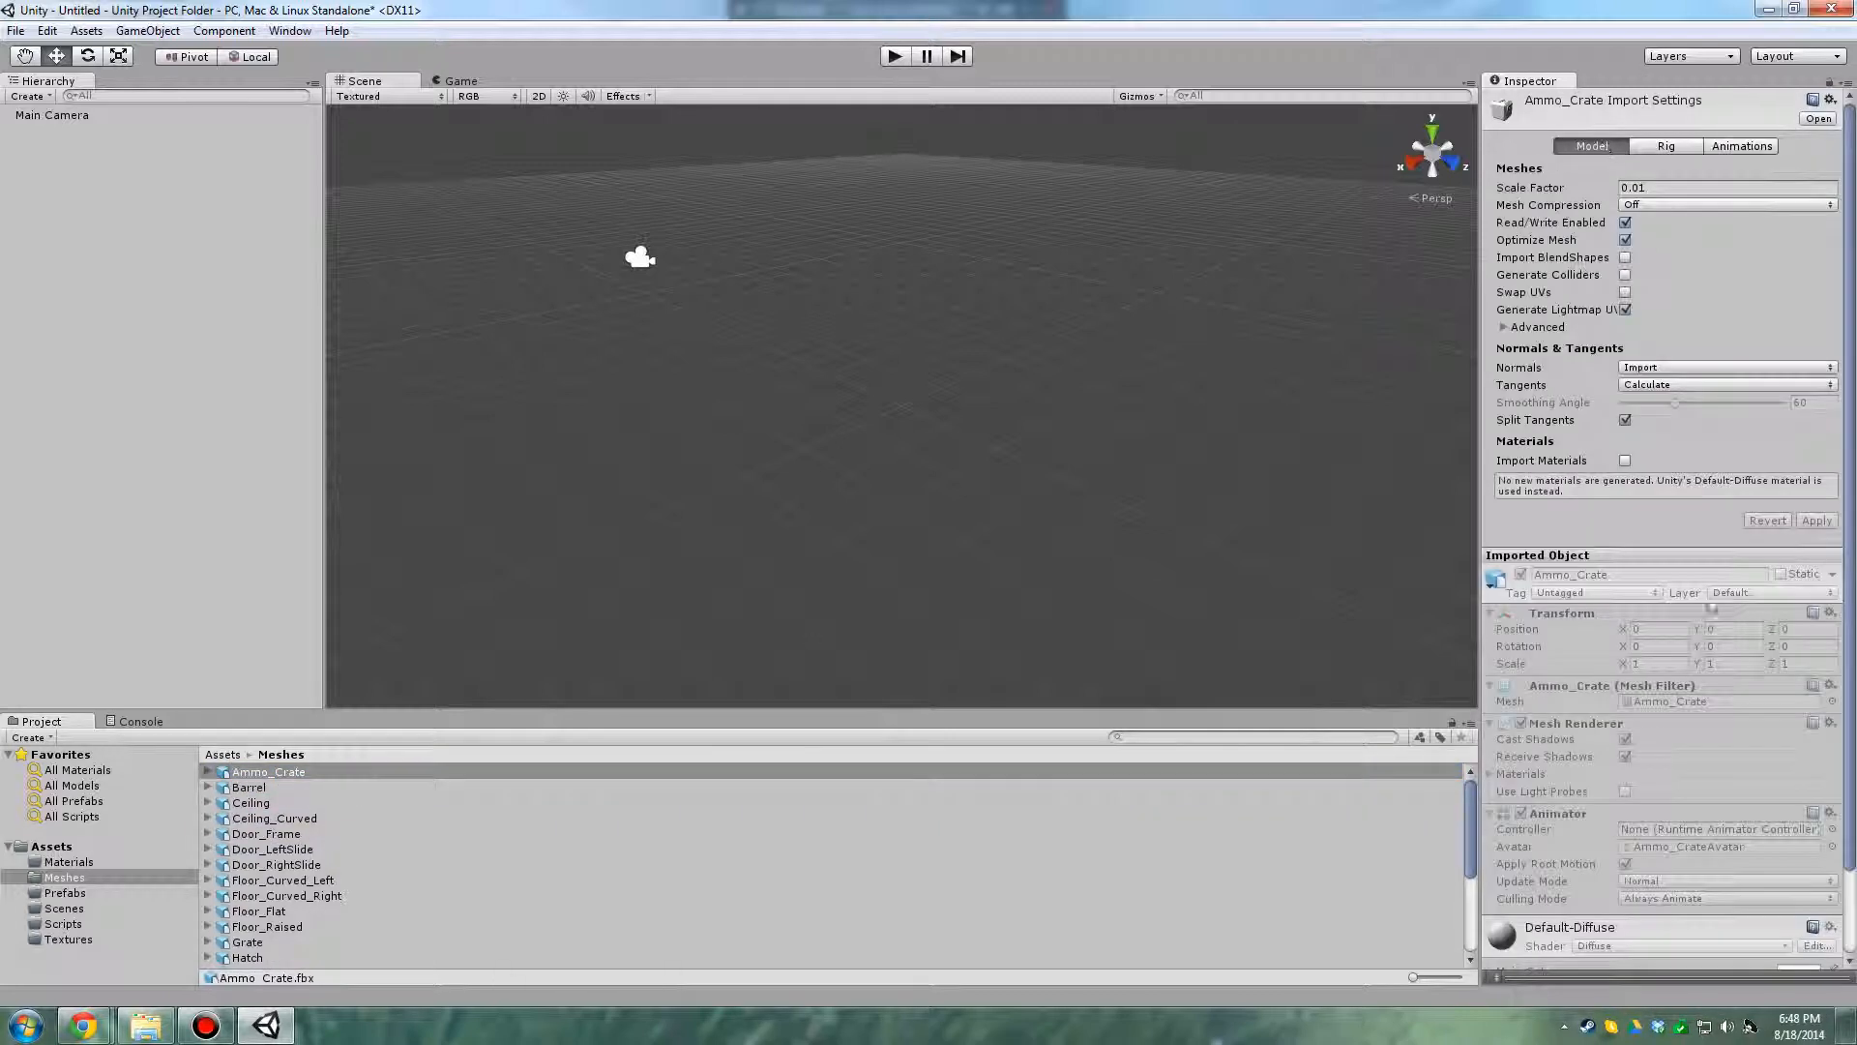
Show the project's empty Textures folder, and switch to Windows Explorer to open the Textures folder inside SGD 101 > Exported
left_click(79, 938)
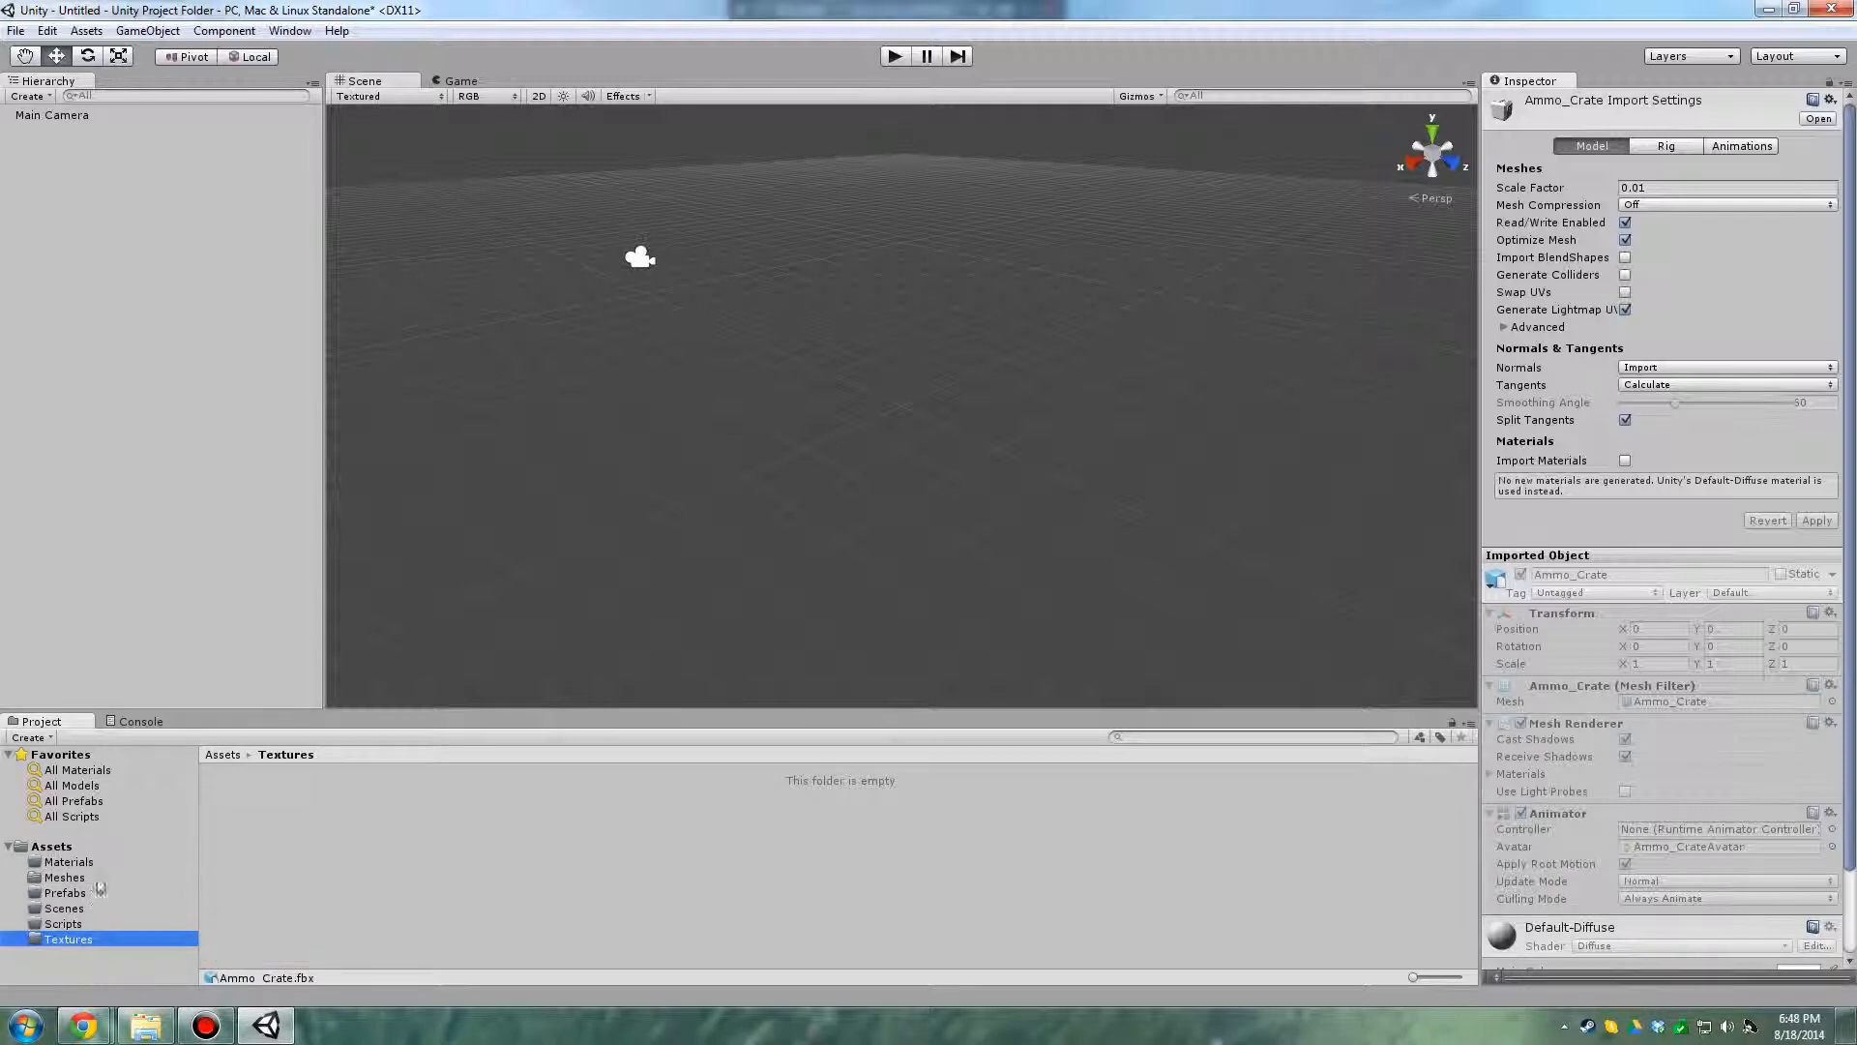
left_click(70, 863)
left_click(53, 848)
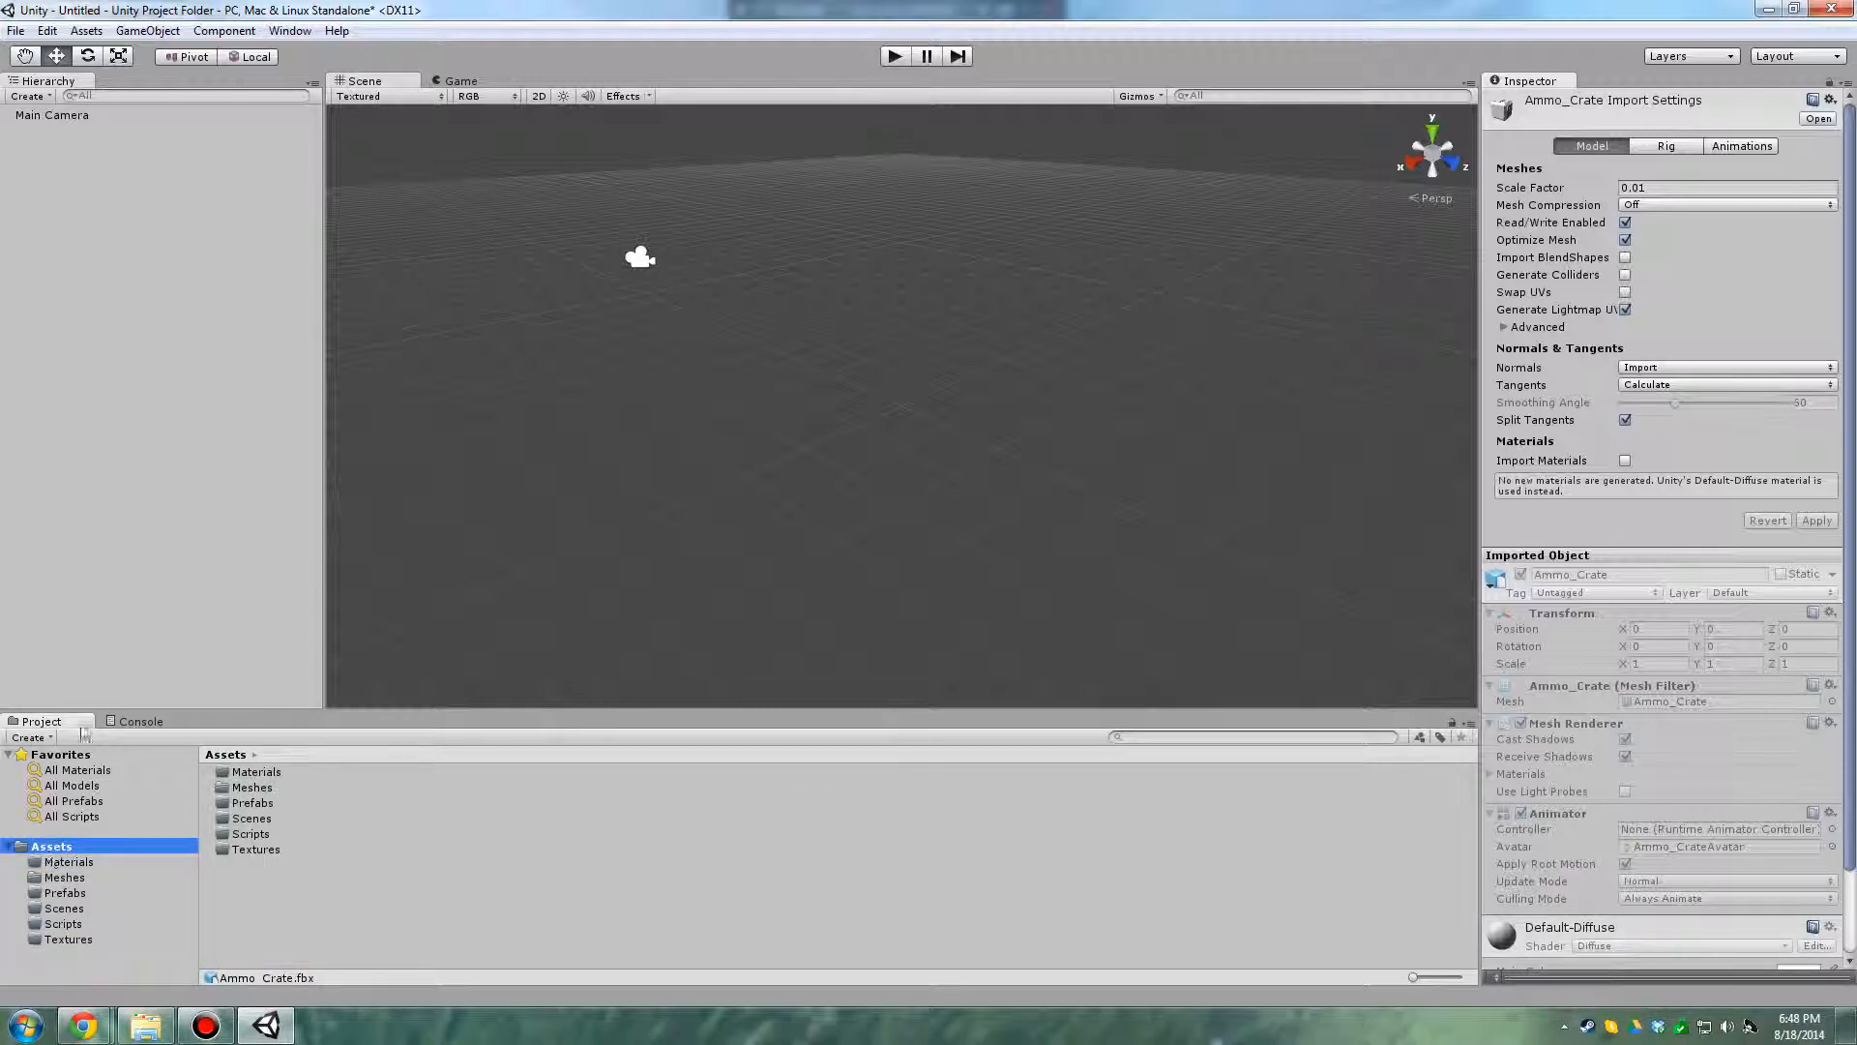
left_click(61, 943)
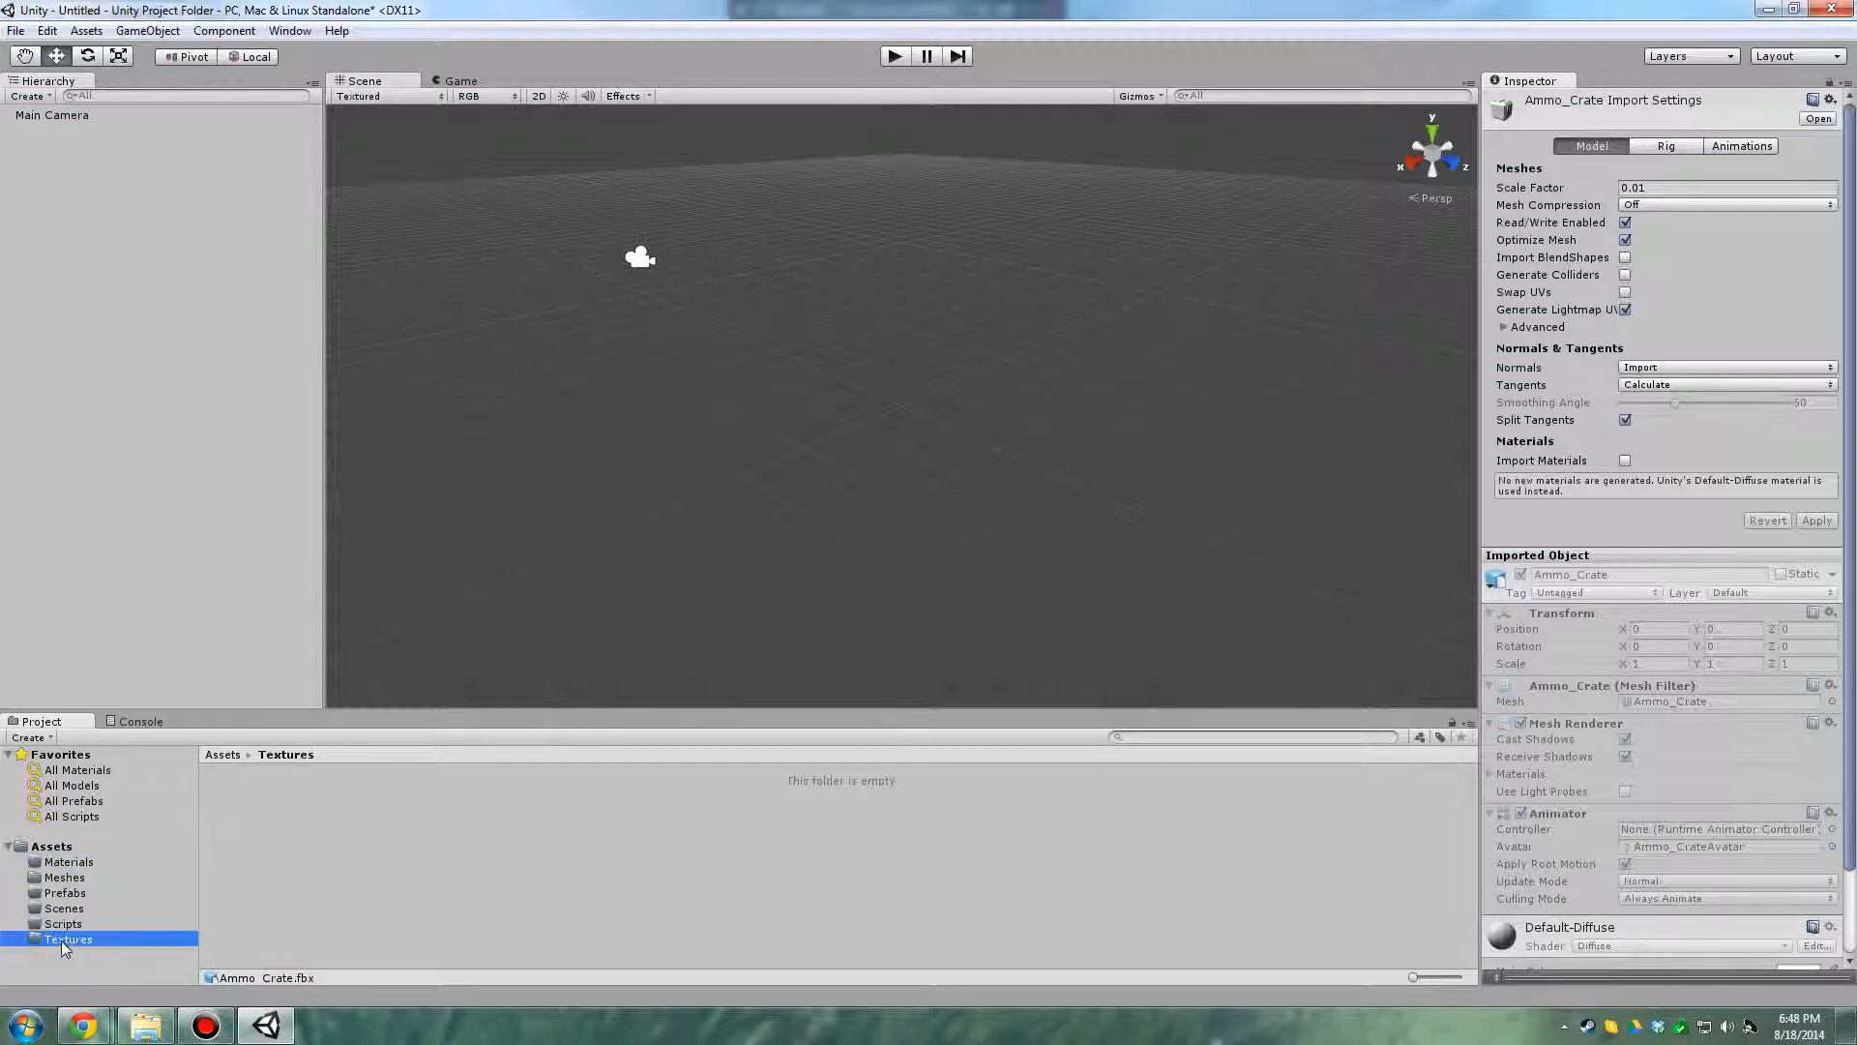
left_click(145, 1025)
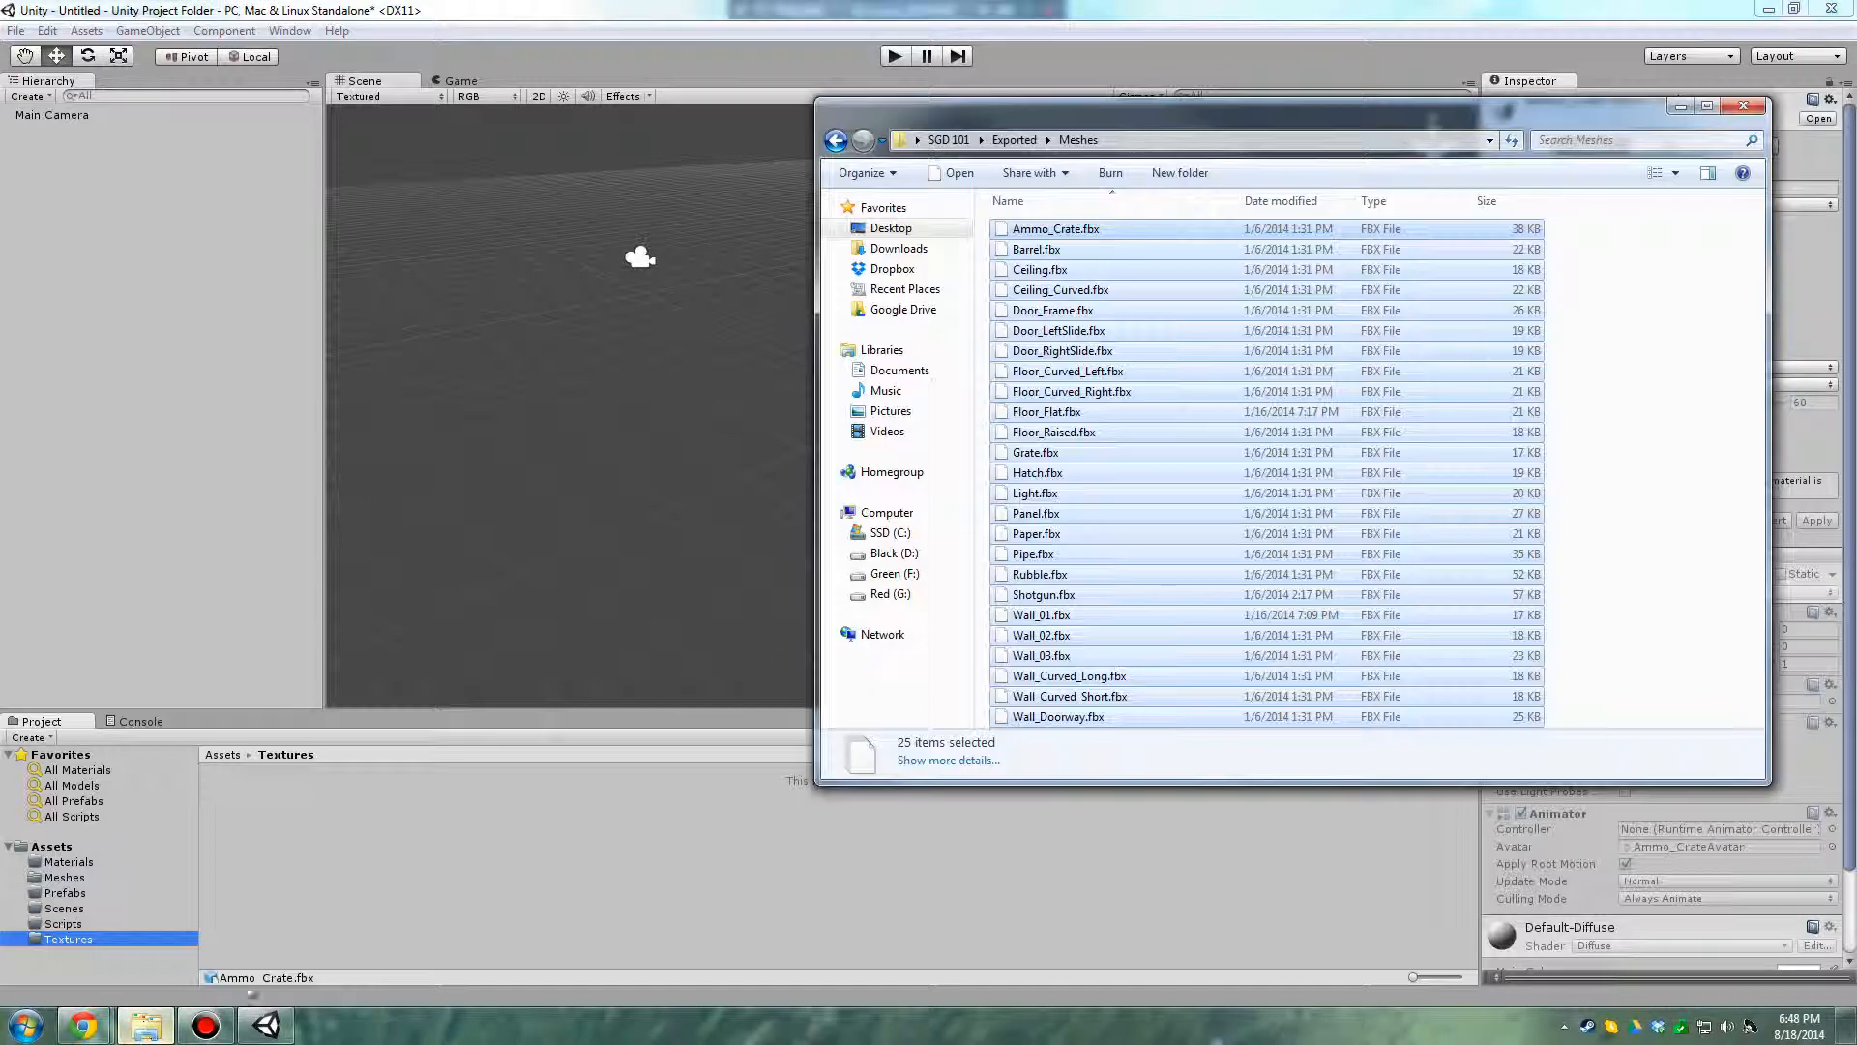
left_click(1011, 140)
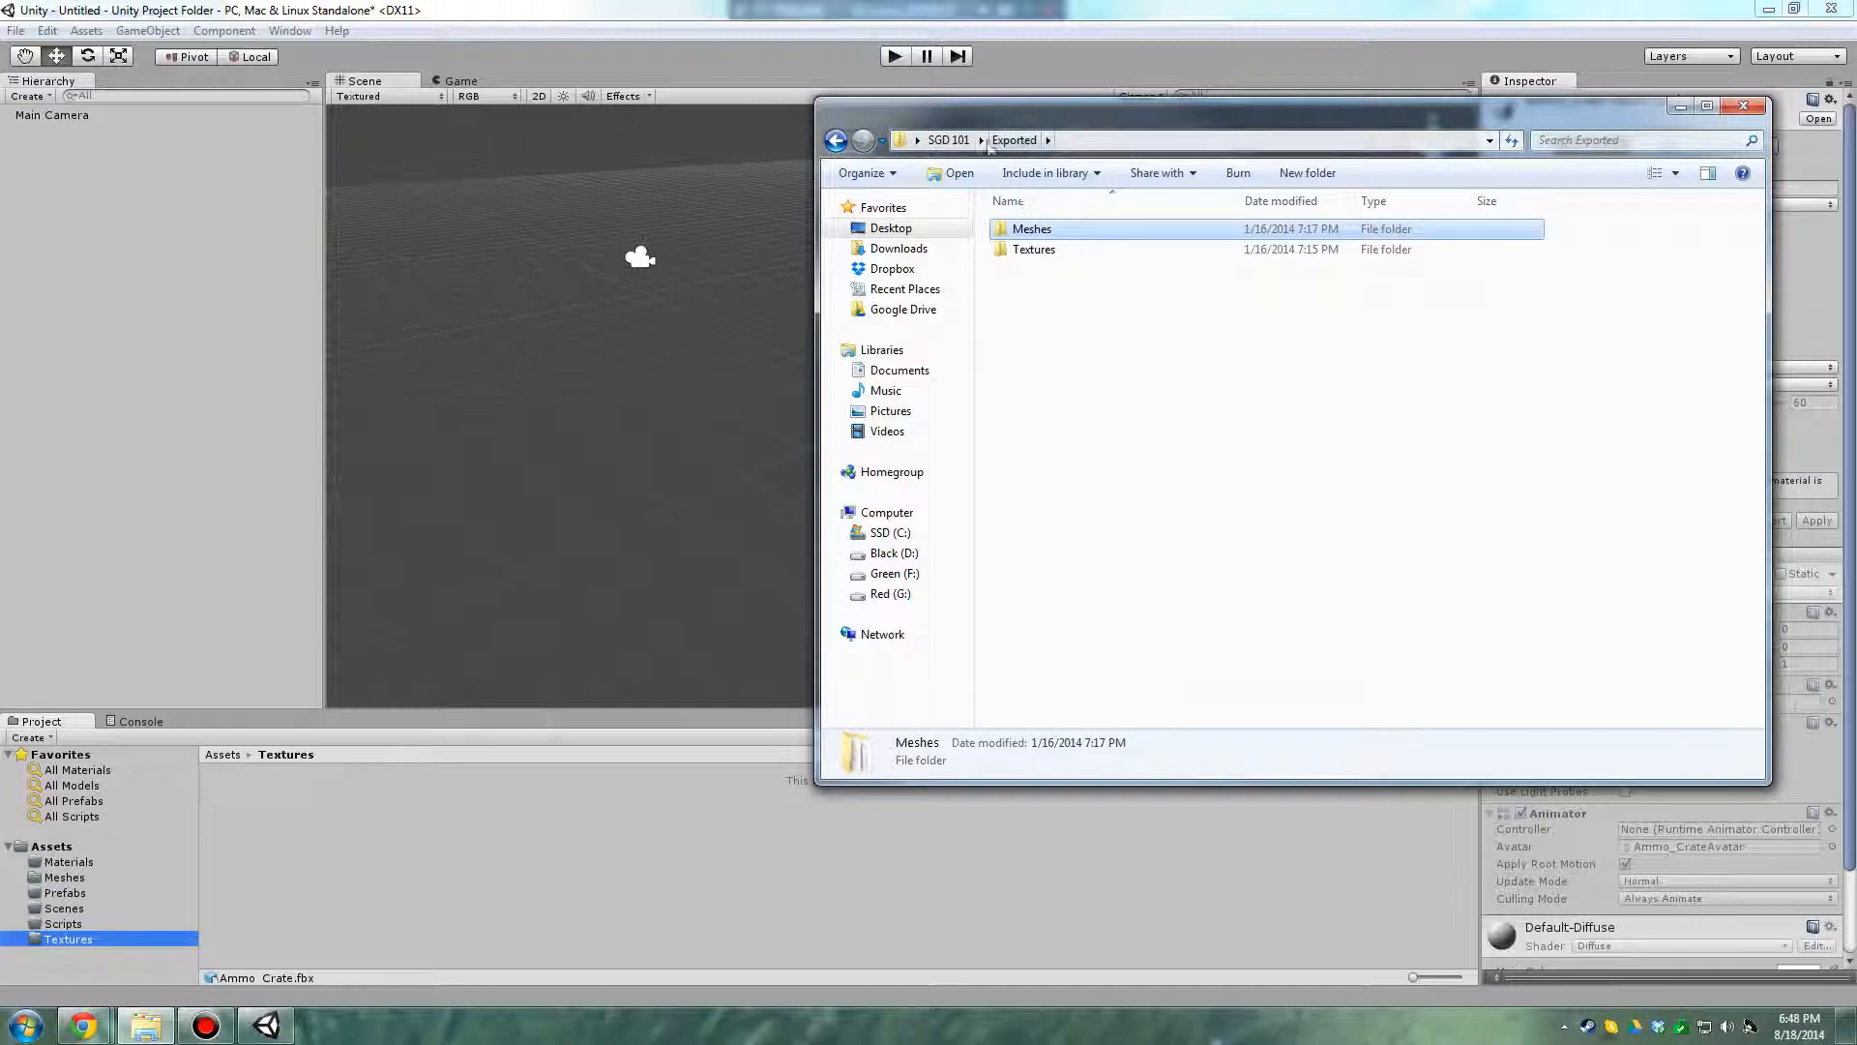
left_click(1034, 253)
double_click(1033, 253)
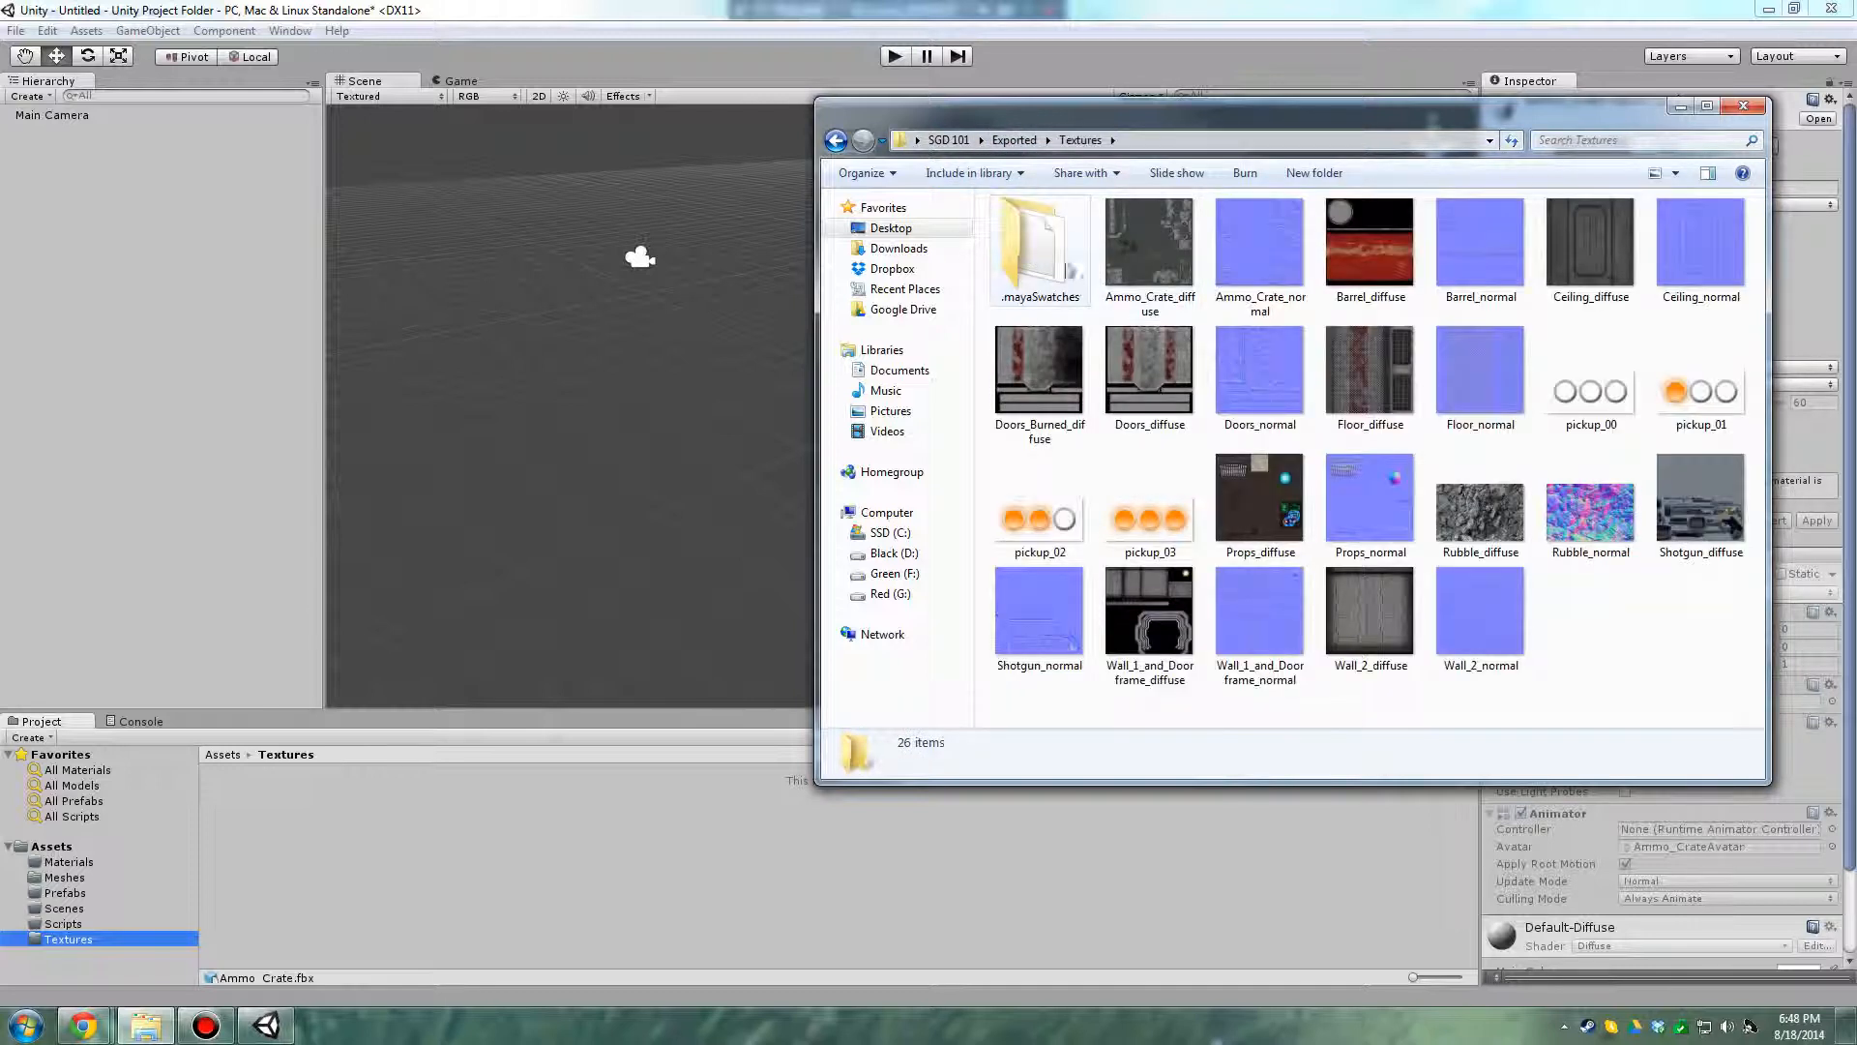
Delete the .mayaSwatches folder from the exported Textures folder
left_click(1180, 234)
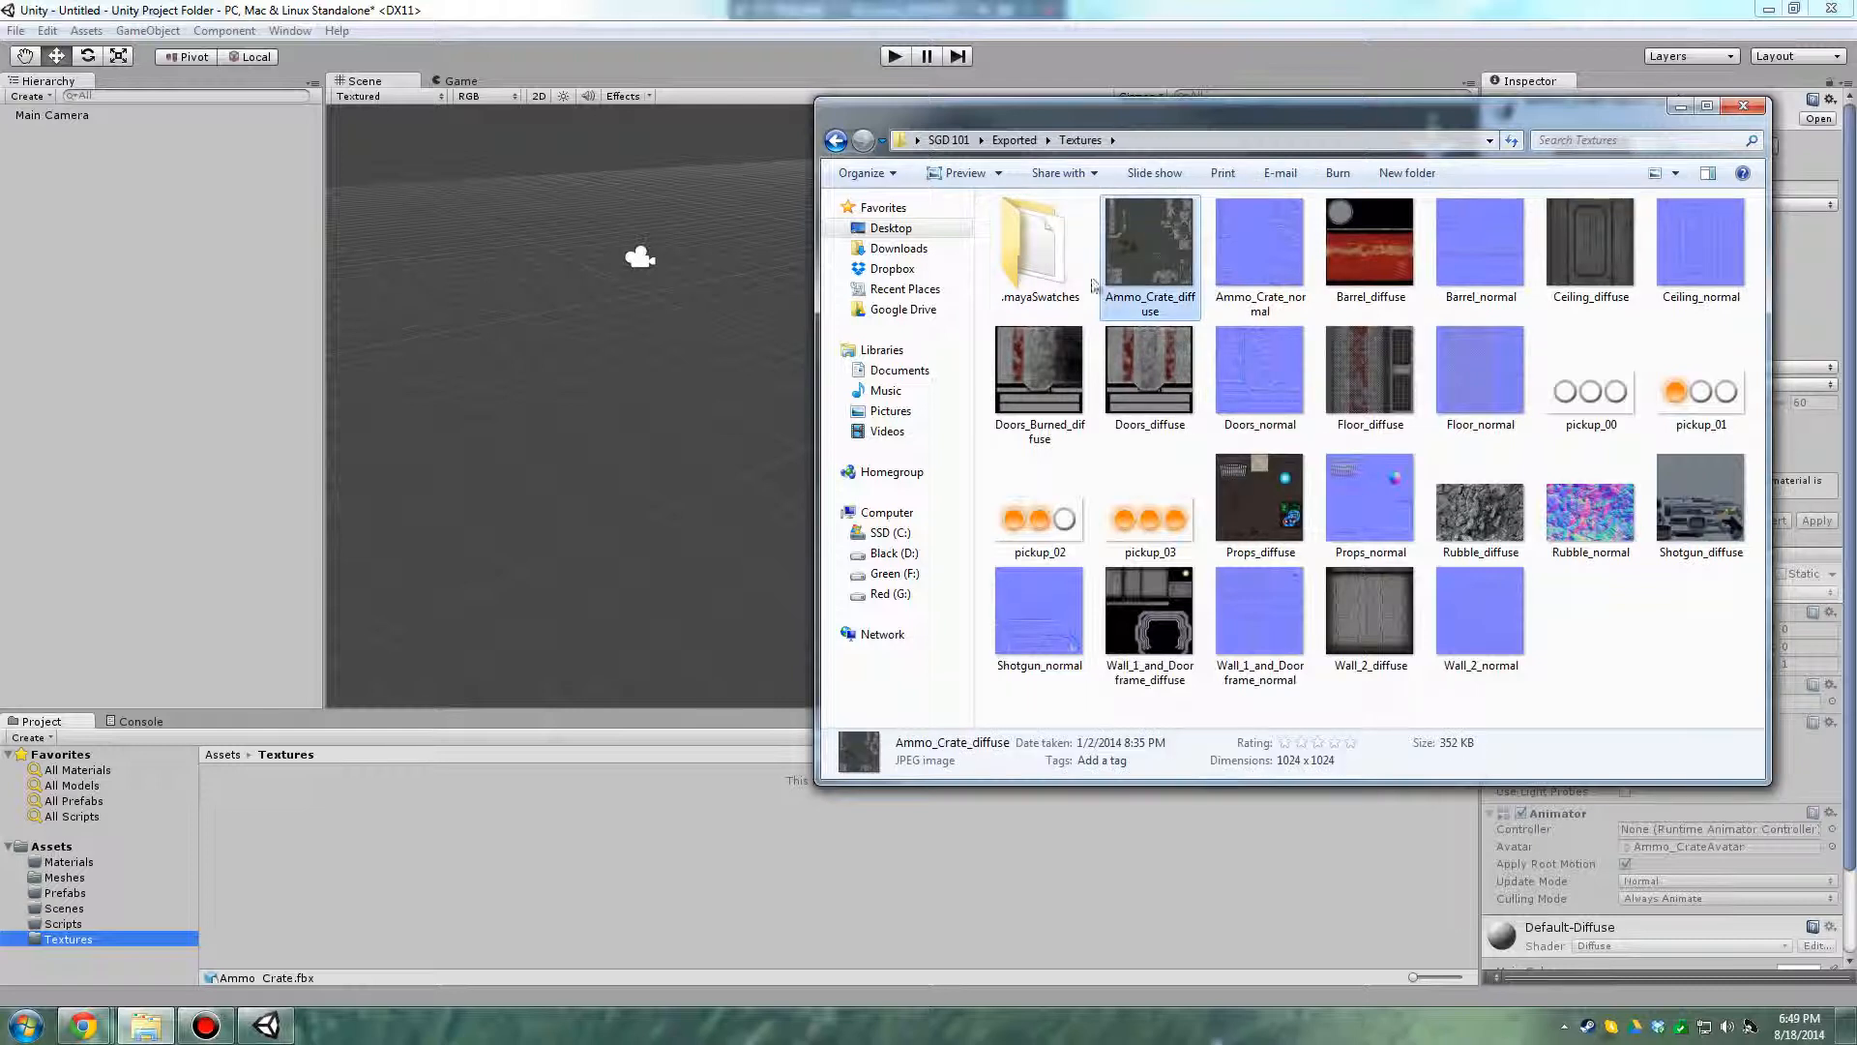
left_click(1511, 612, "shift")
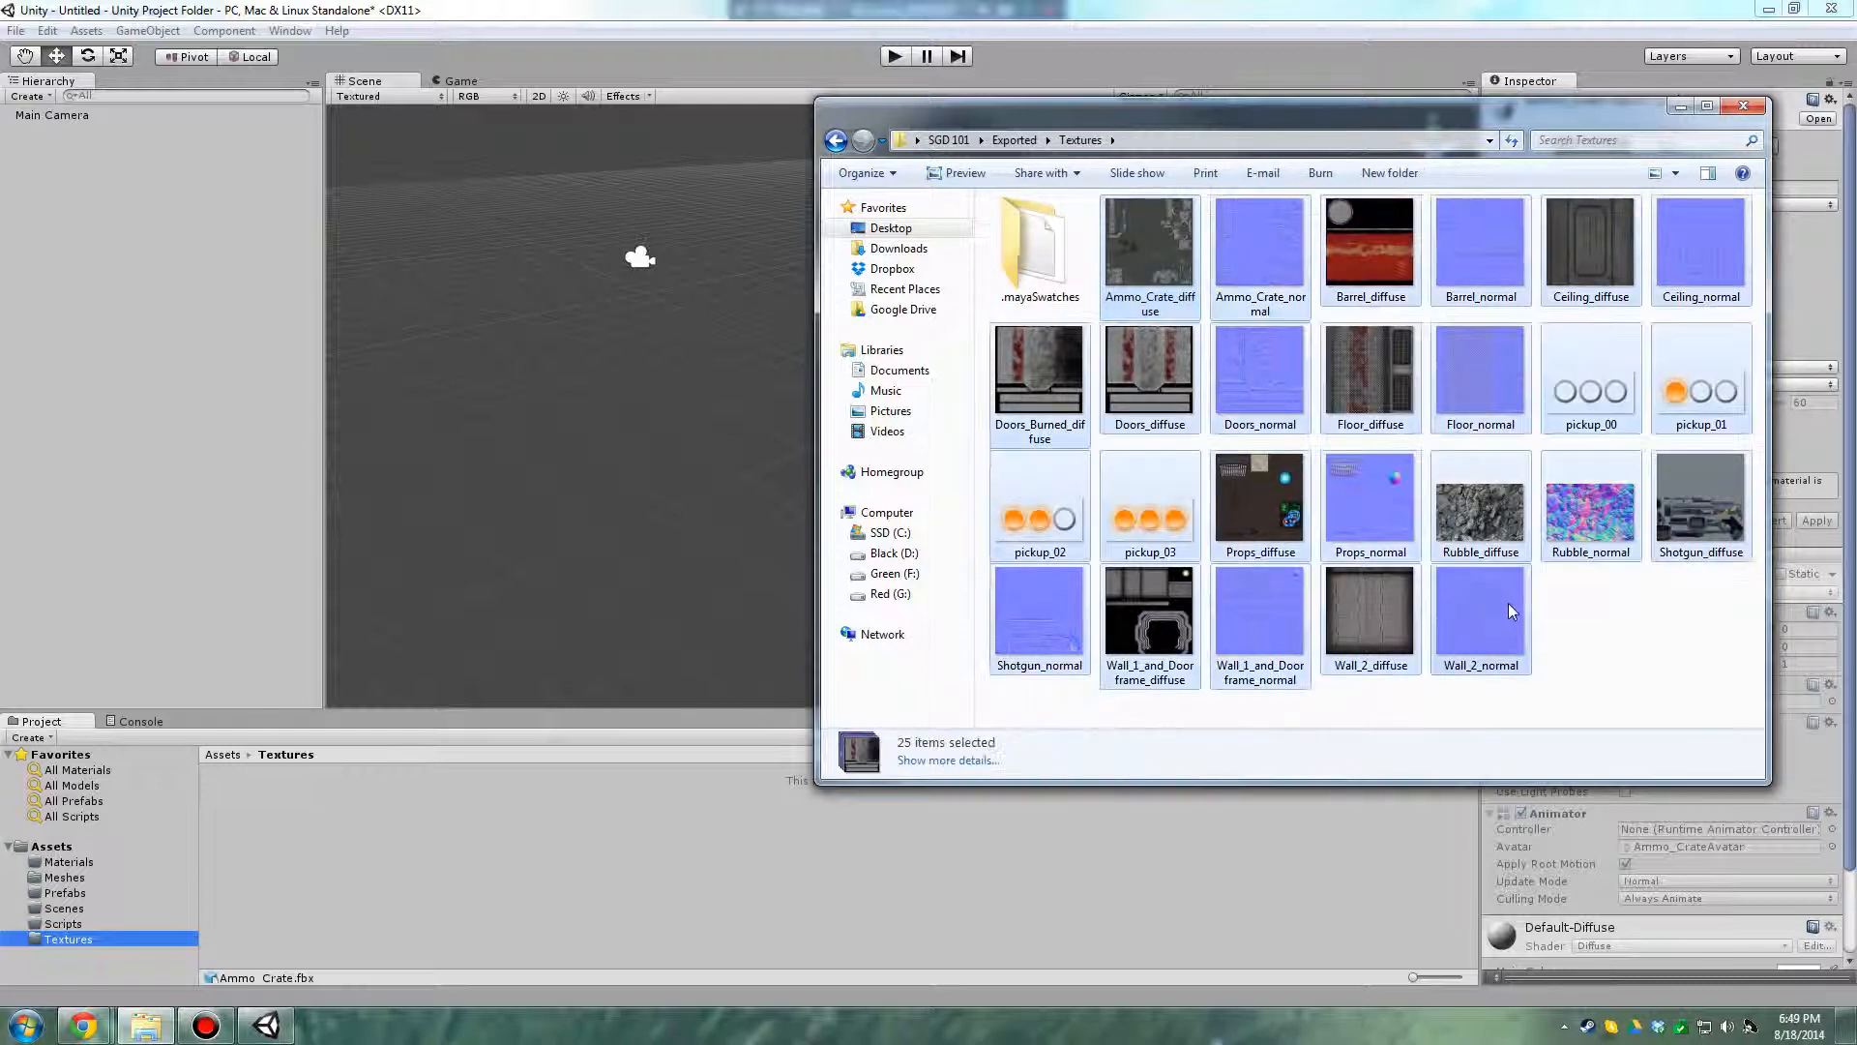
left_click(1013, 233)
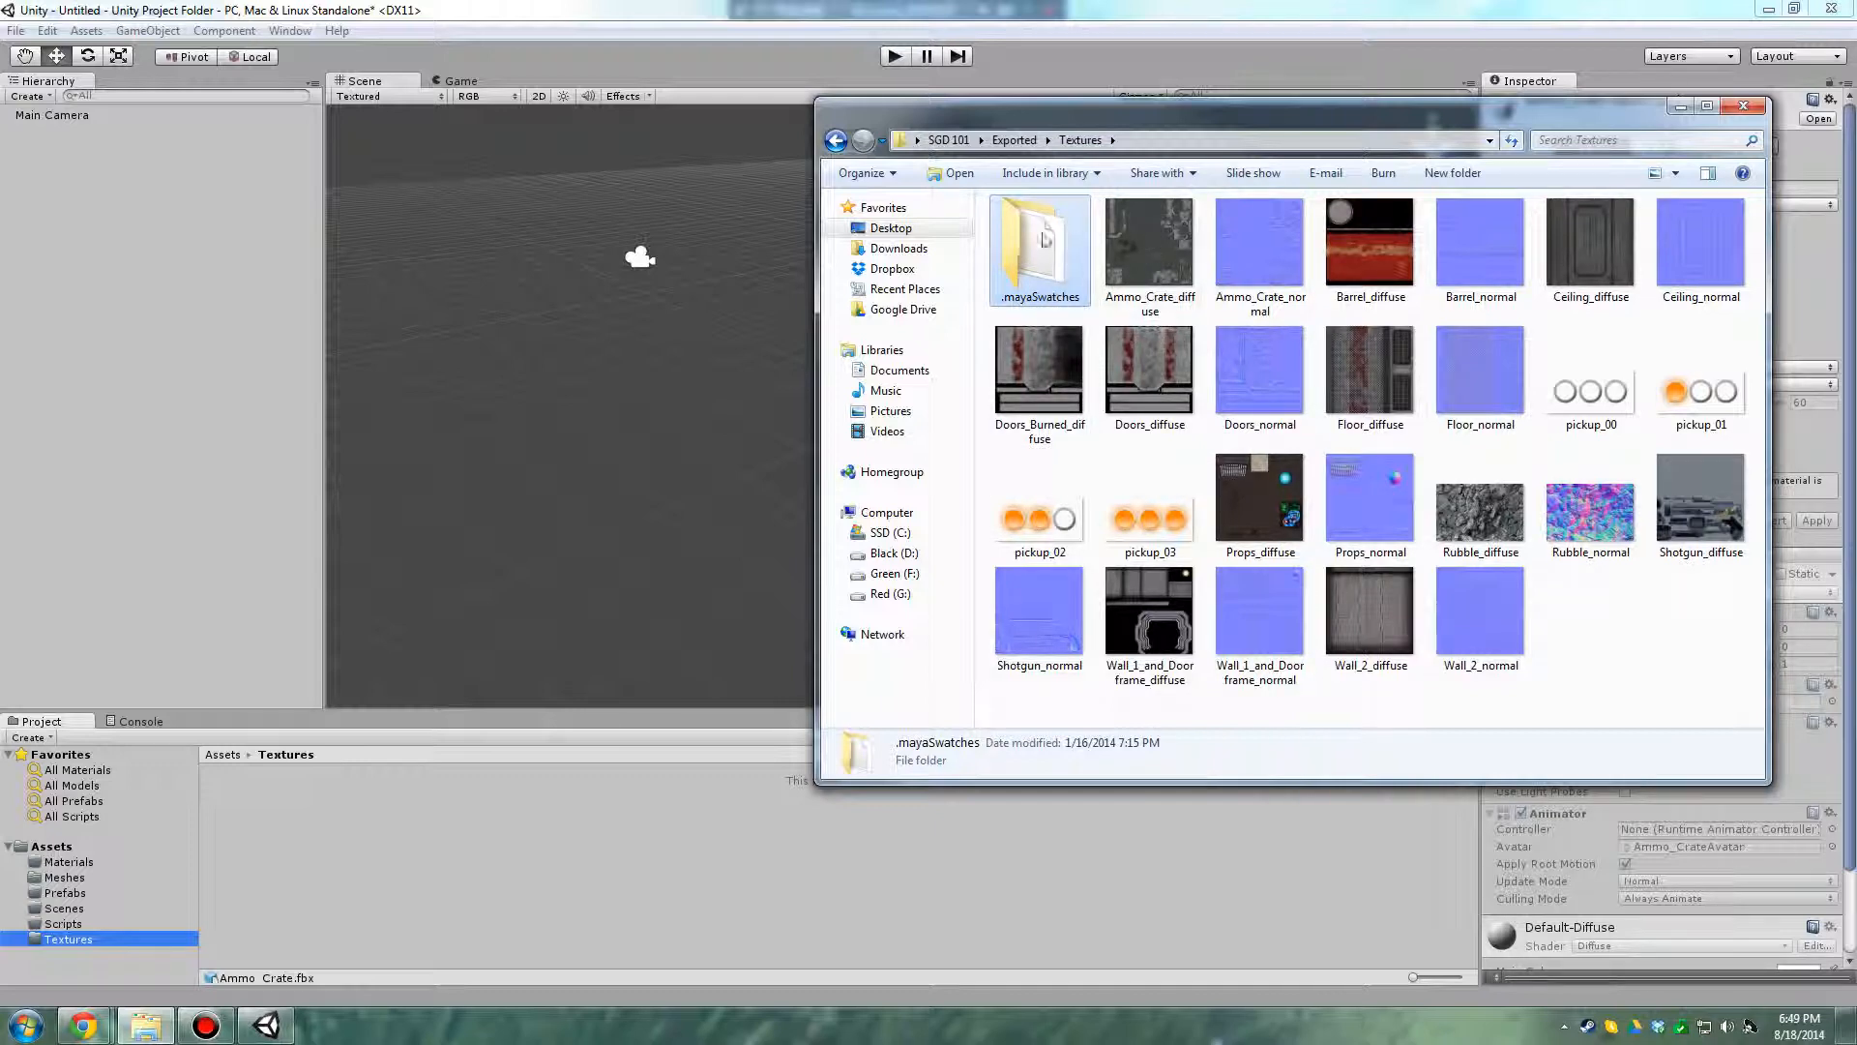
key("Delete")
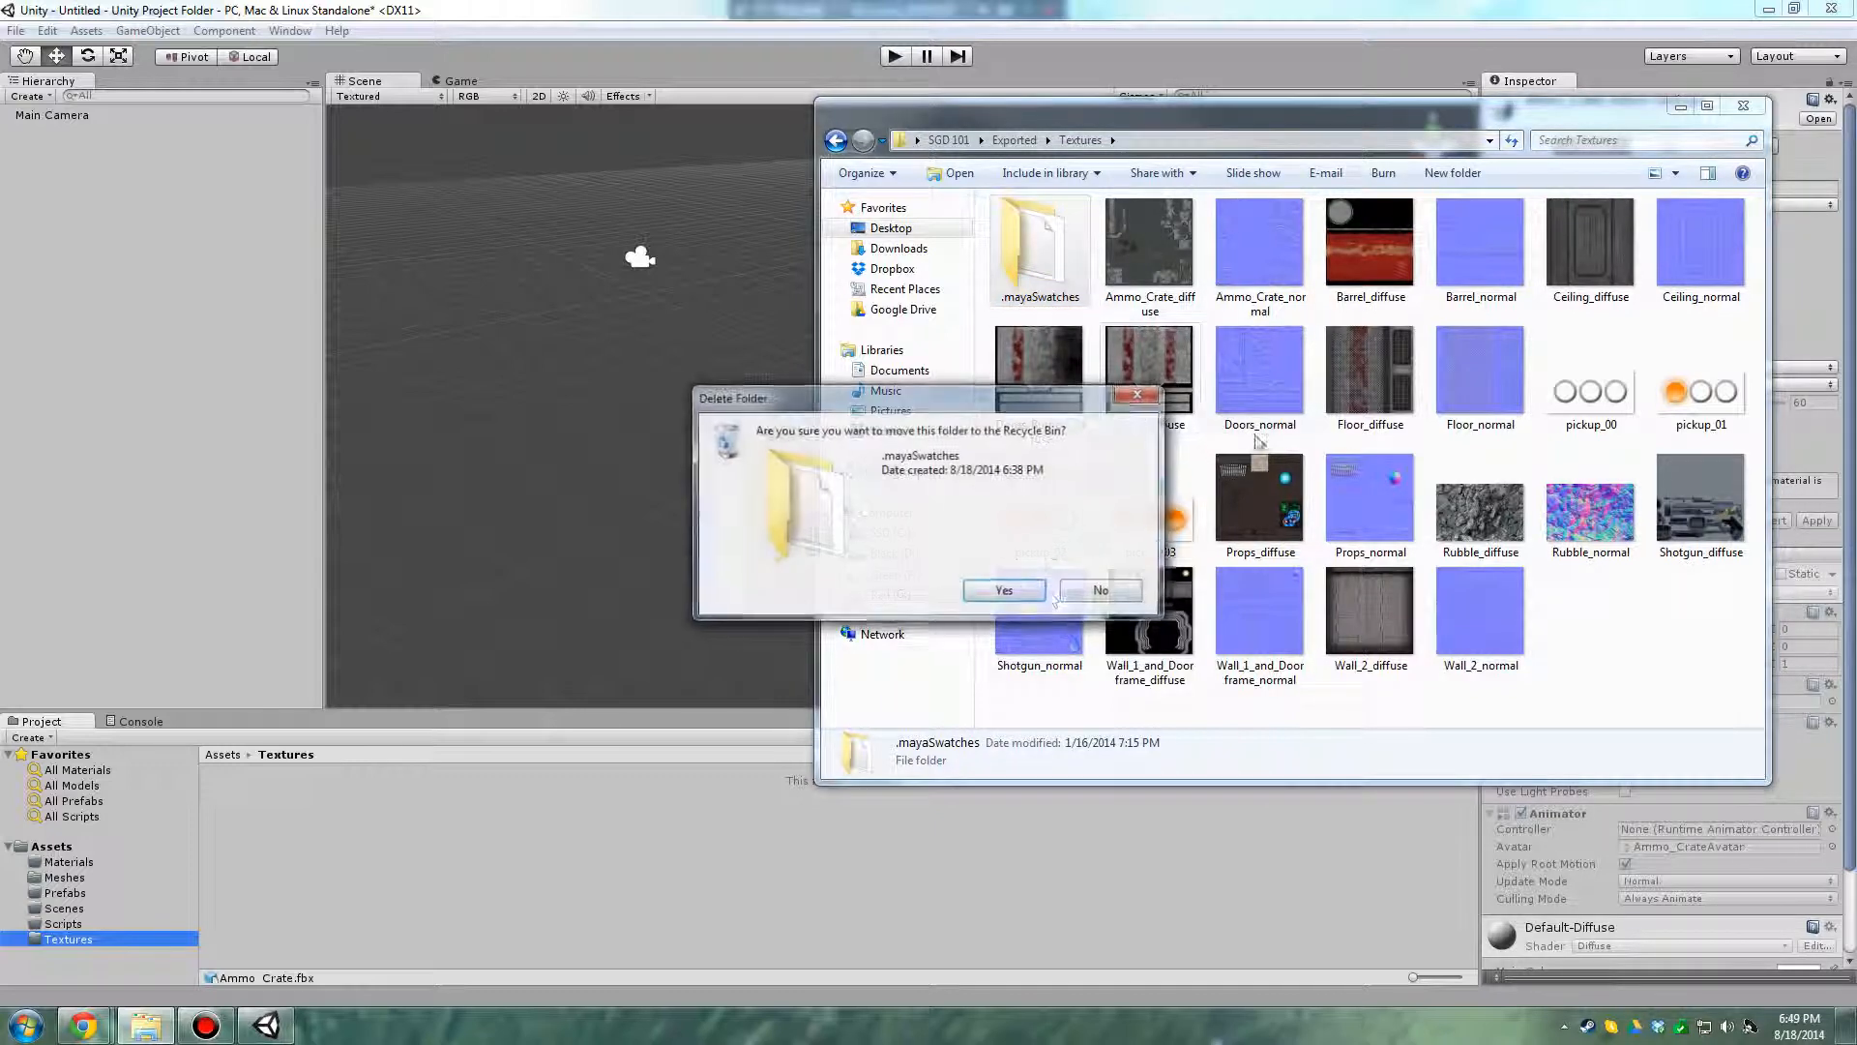
key("Return")
Import all exported texture files, from Ammo_Crate_diffuse to Wall_2_normal, into the Textures folder of the Unity project
left_click(1040, 242)
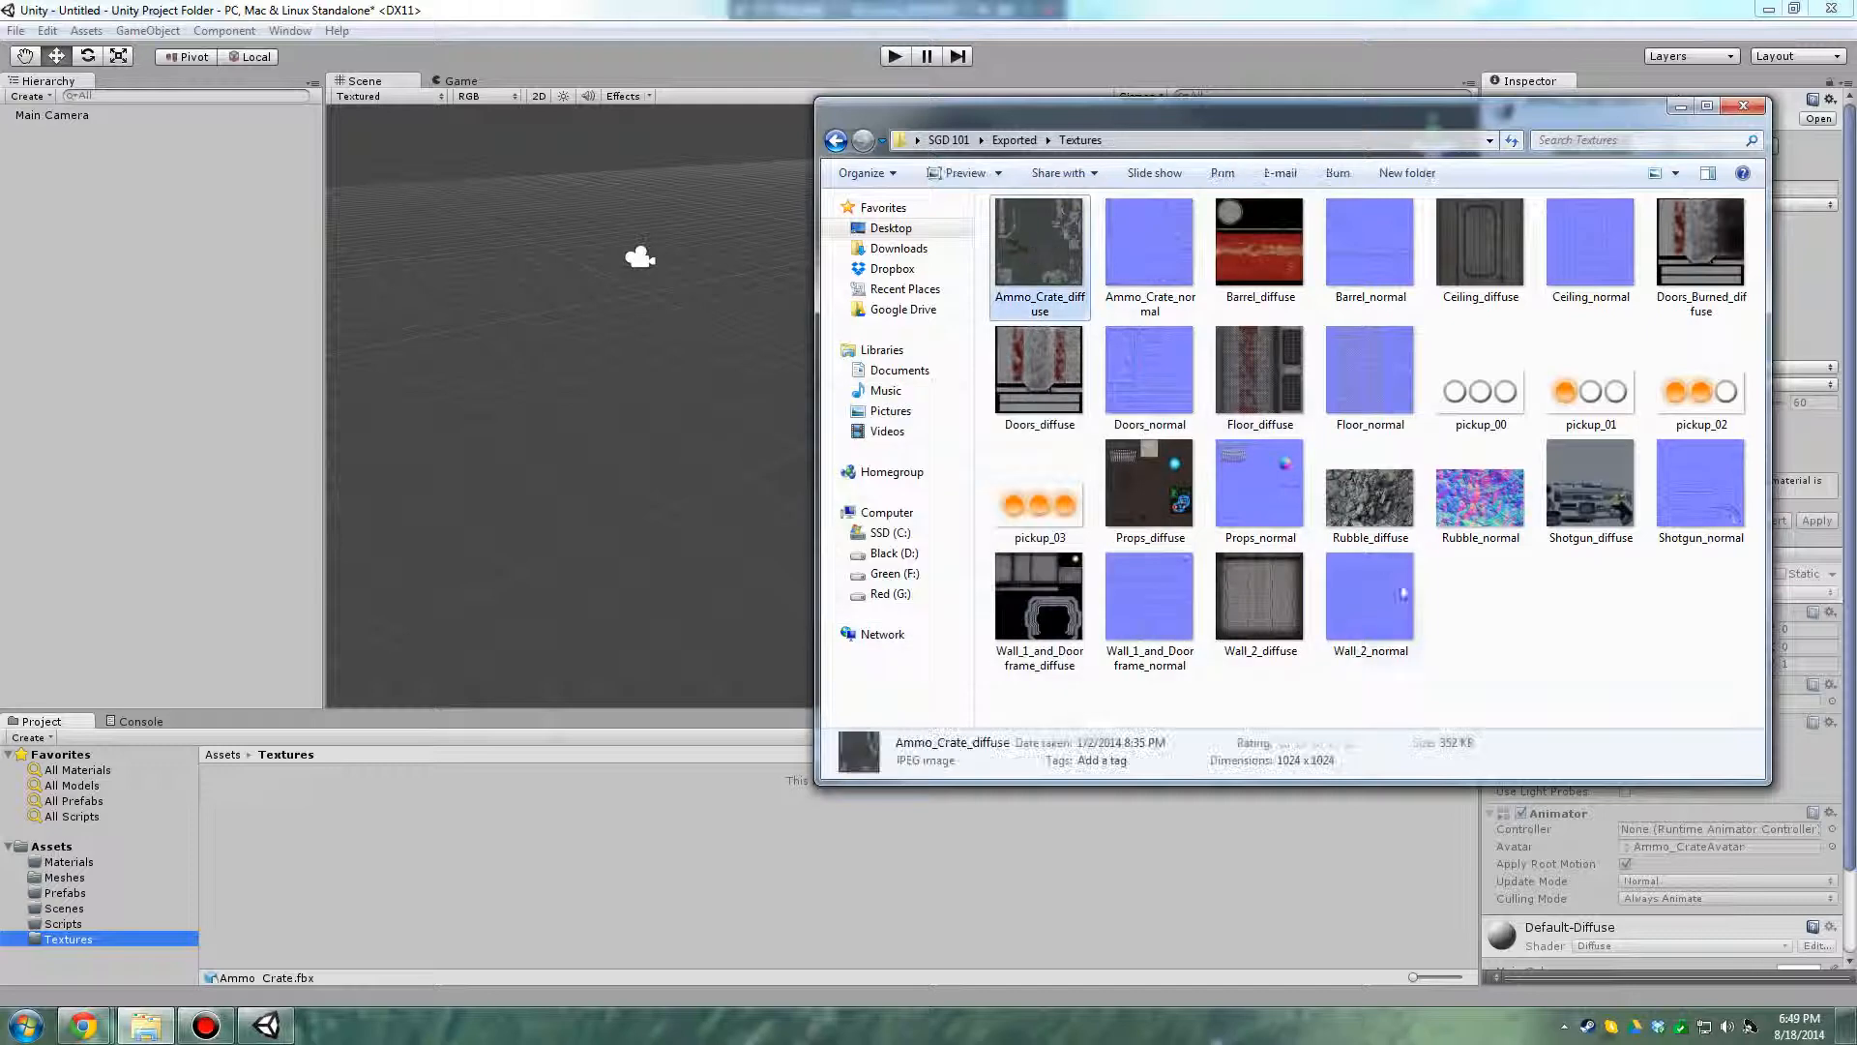
left_click(1411, 621, "shift")
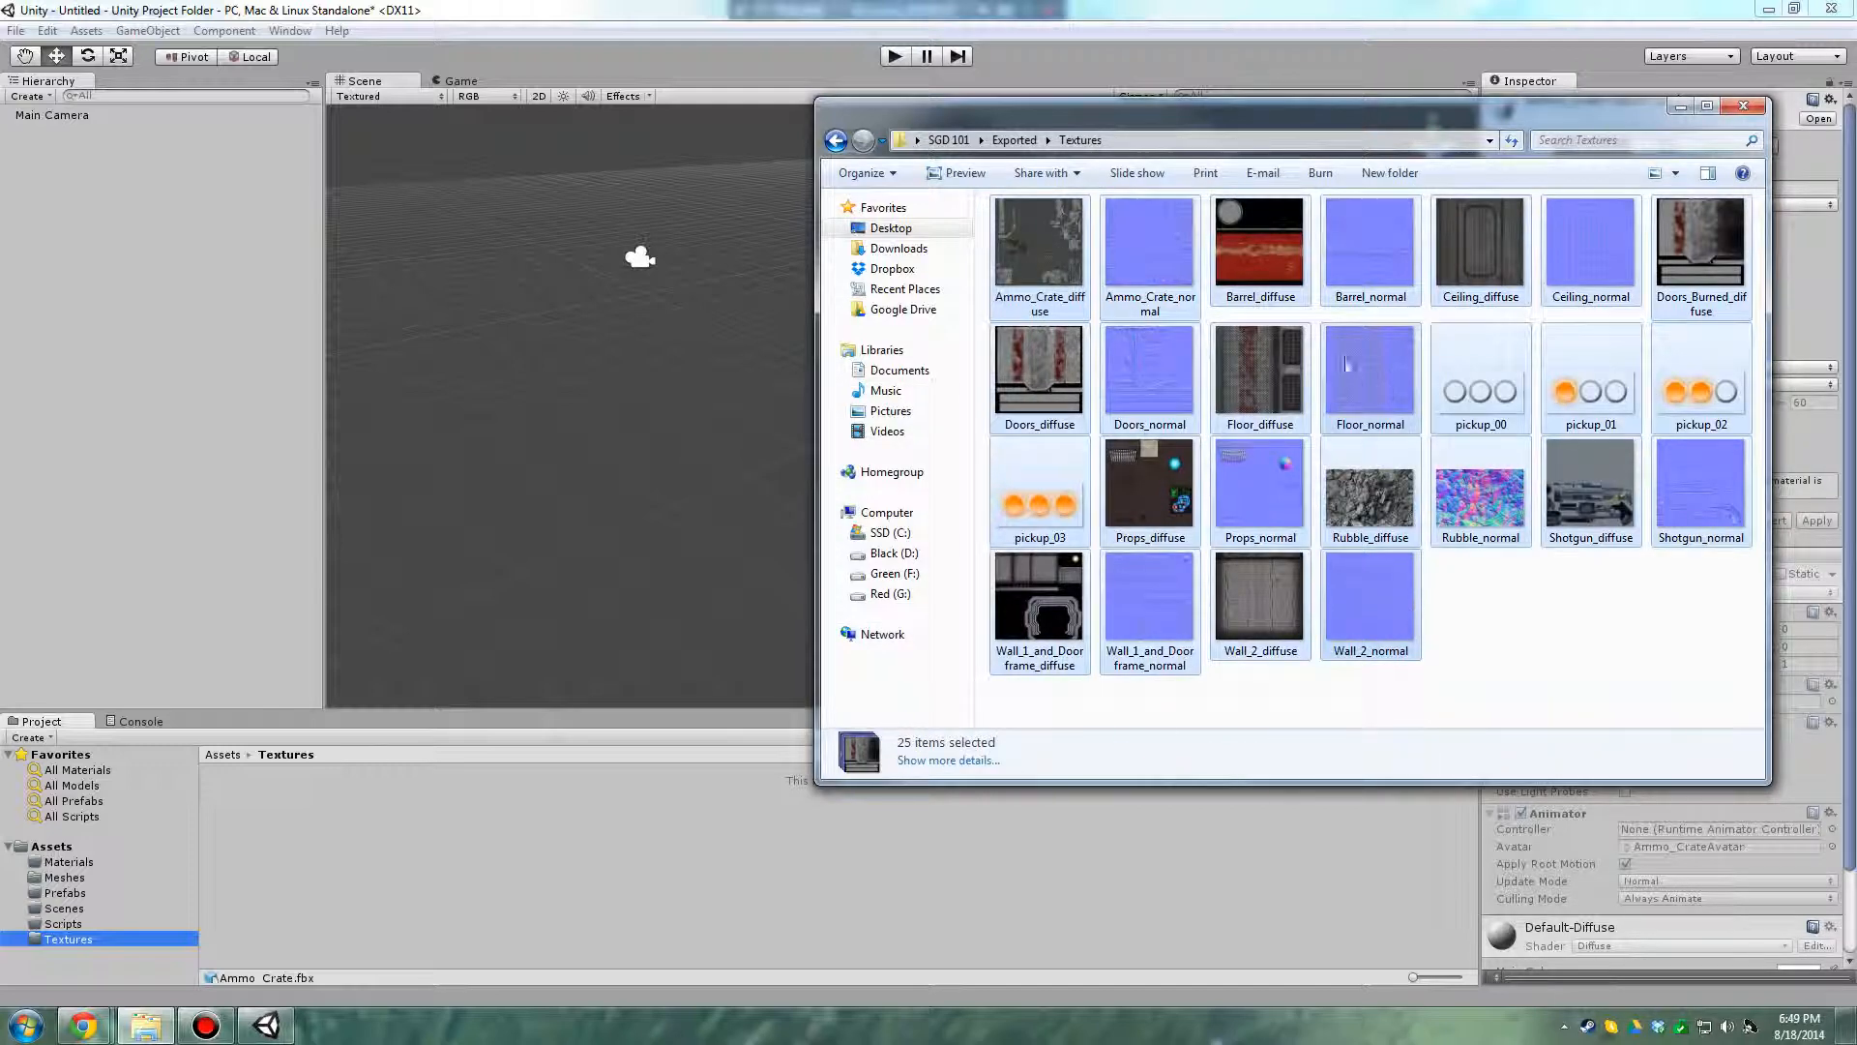
left_click_drag(1198, 123, 1337, 114)
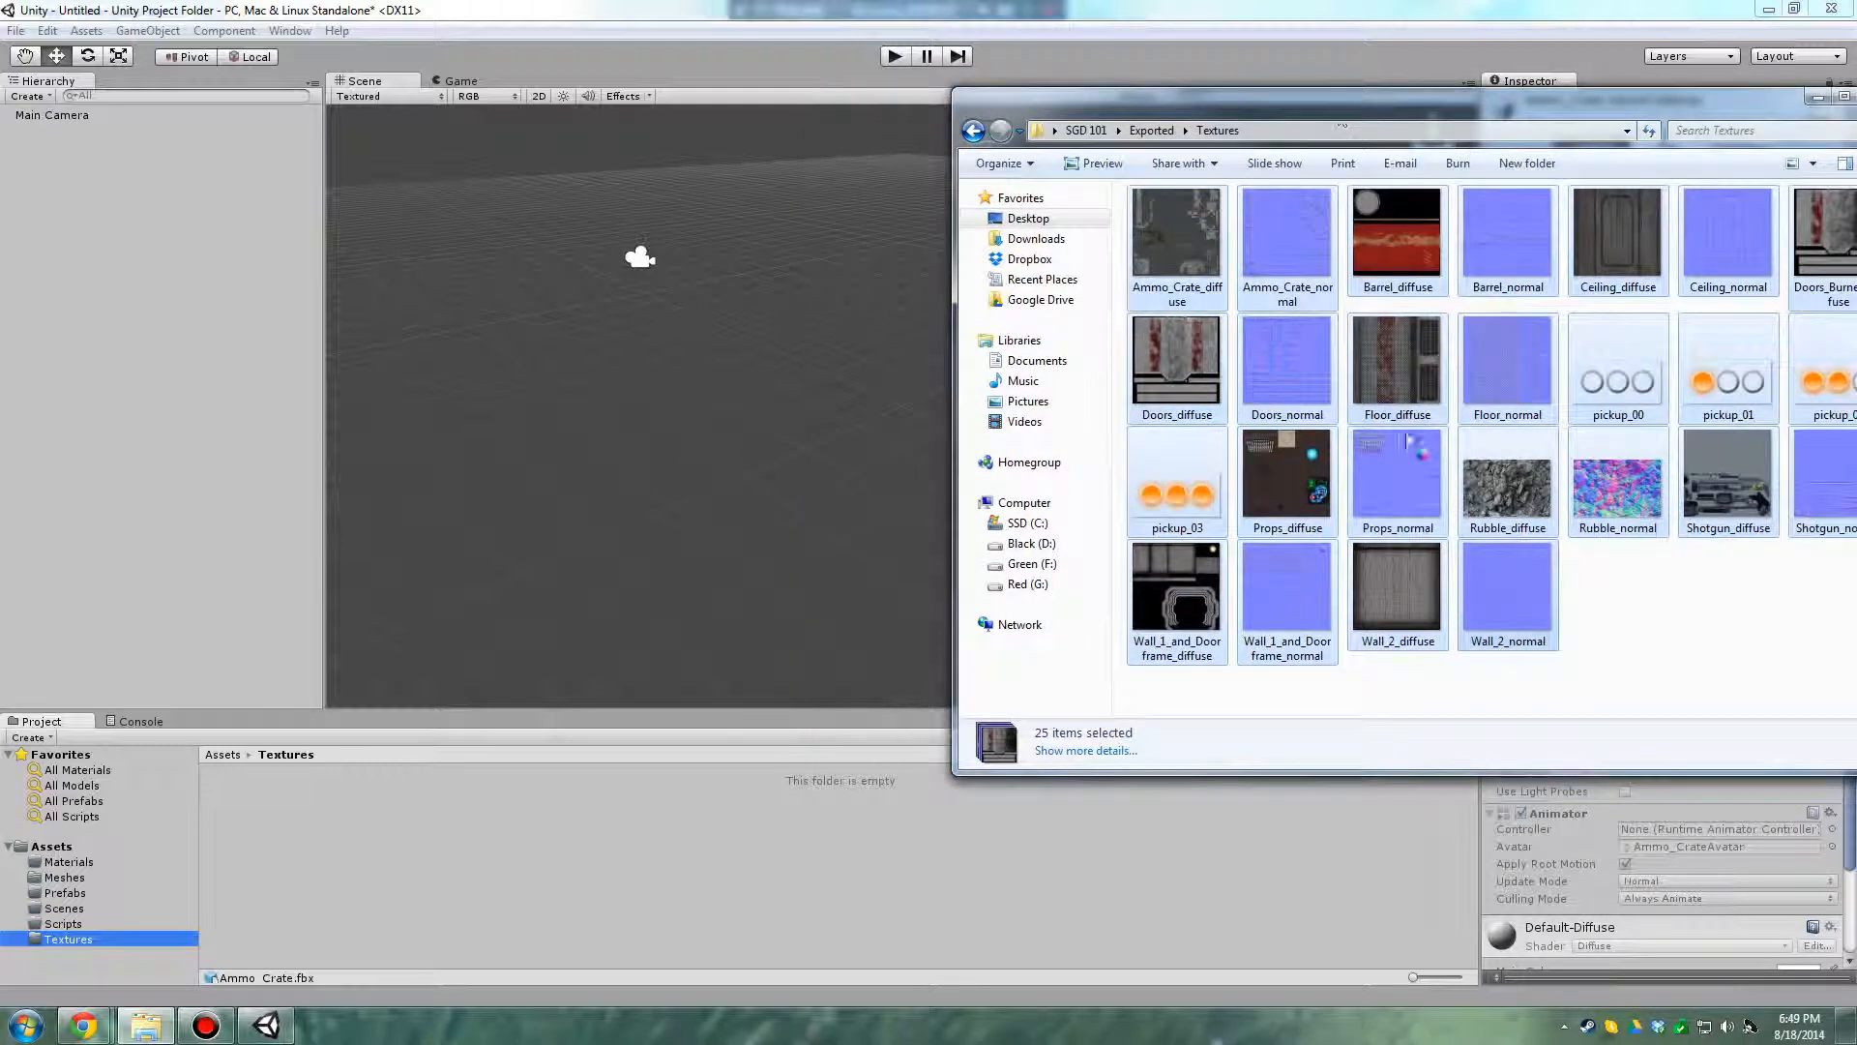
left_click(1194, 245)
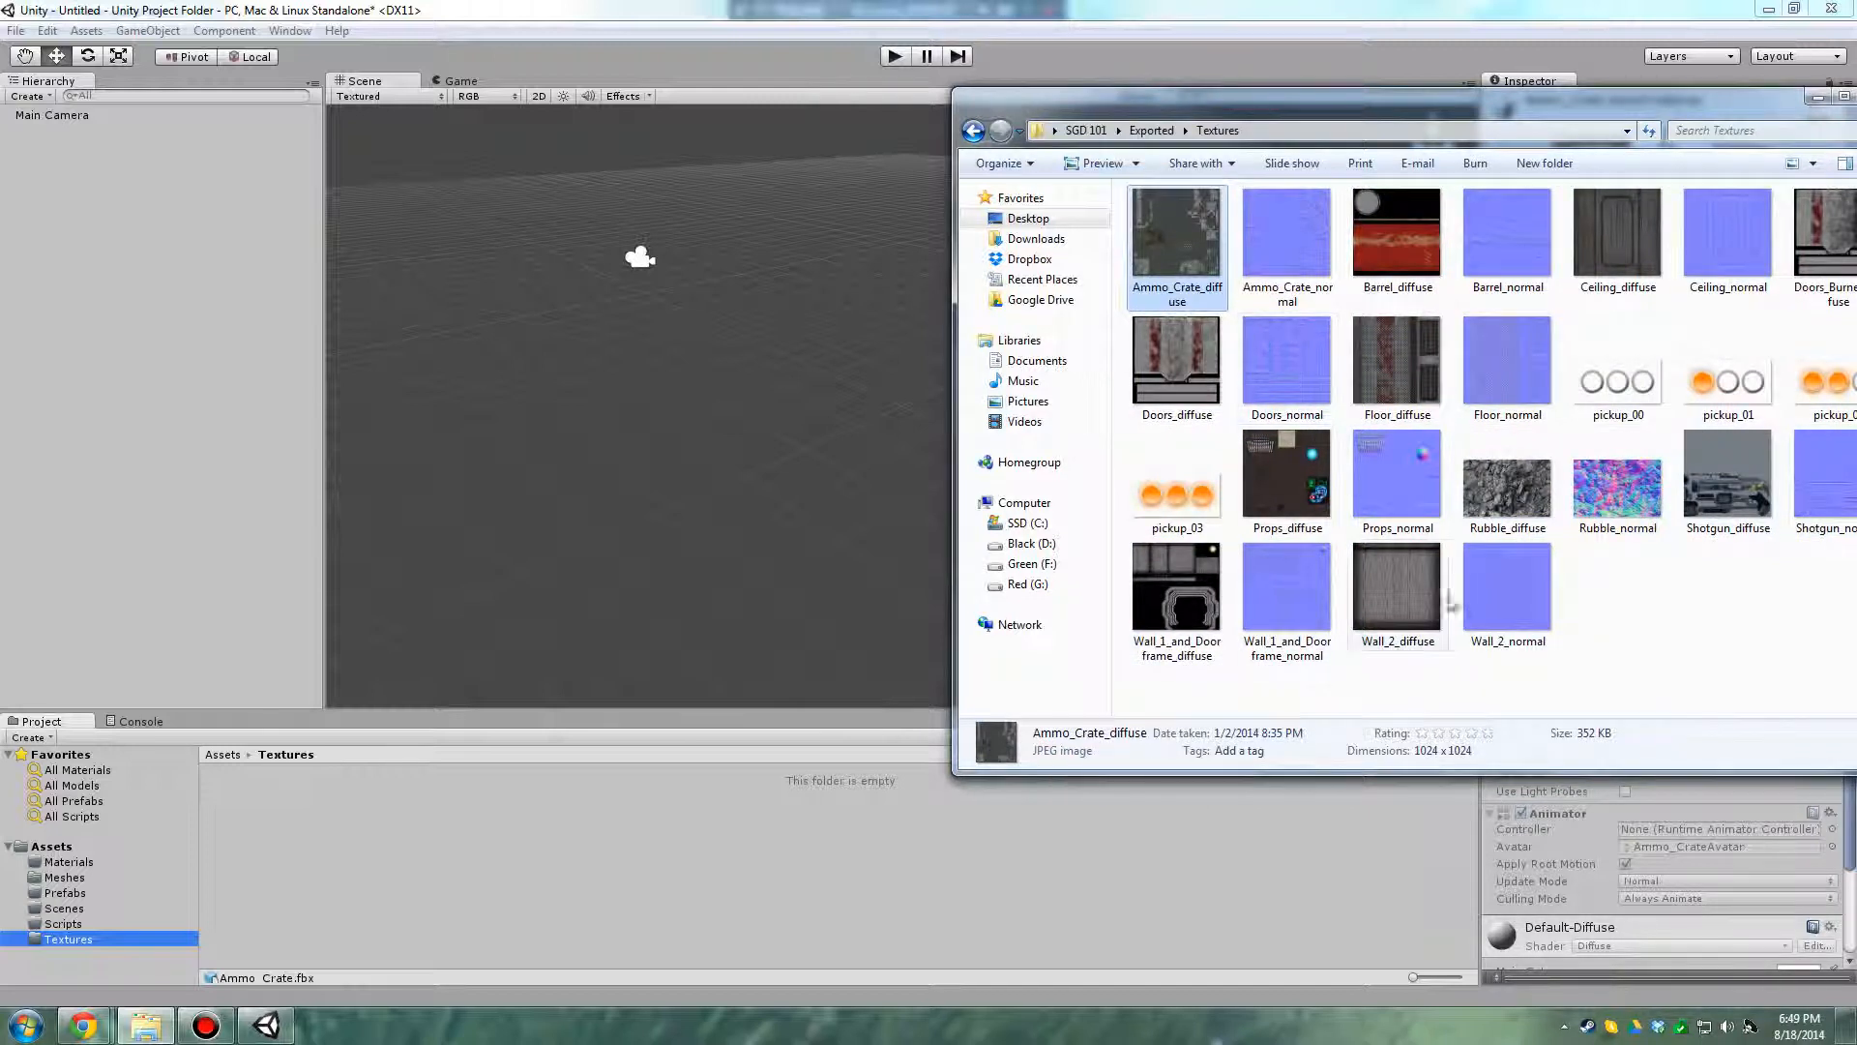
left_click(1511, 606, "shift")
left_click_drag(1271, 107, 1447, 61)
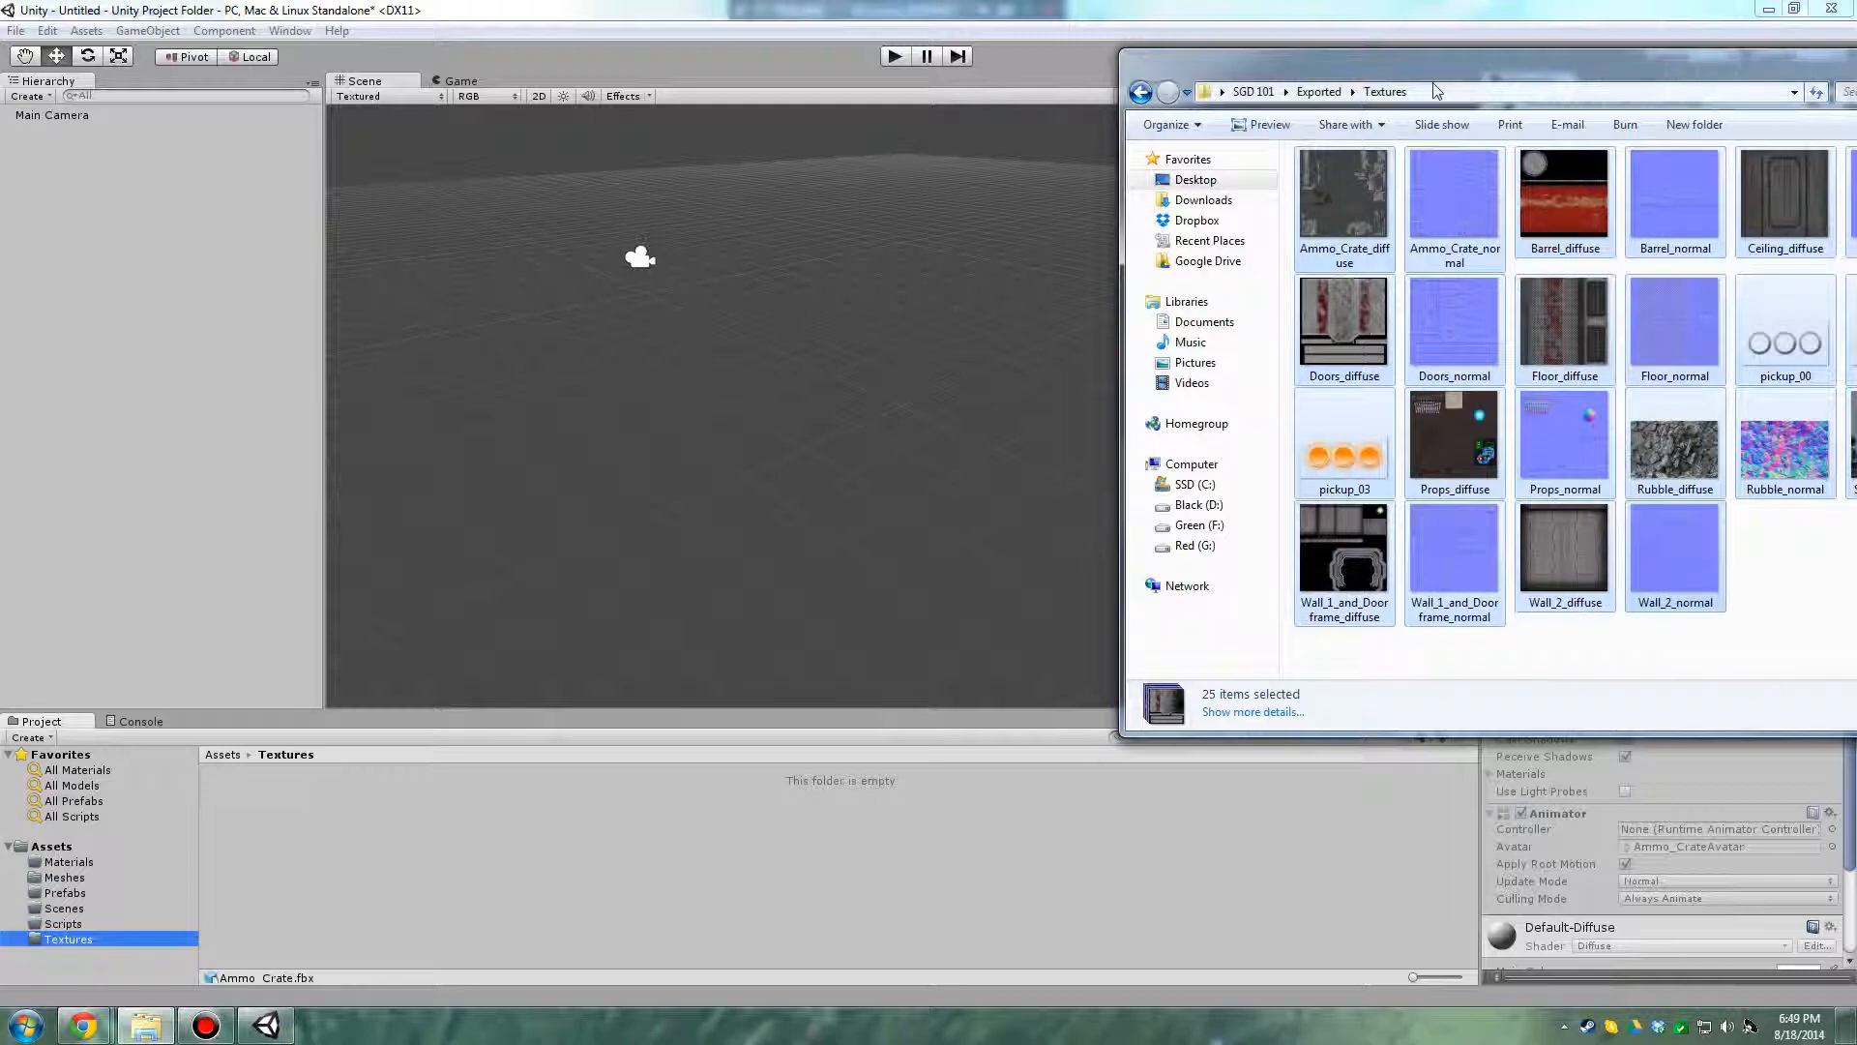
left_click_drag(1430, 69, 1159, 31)
left_click_drag(1100, 169, 345, 853)
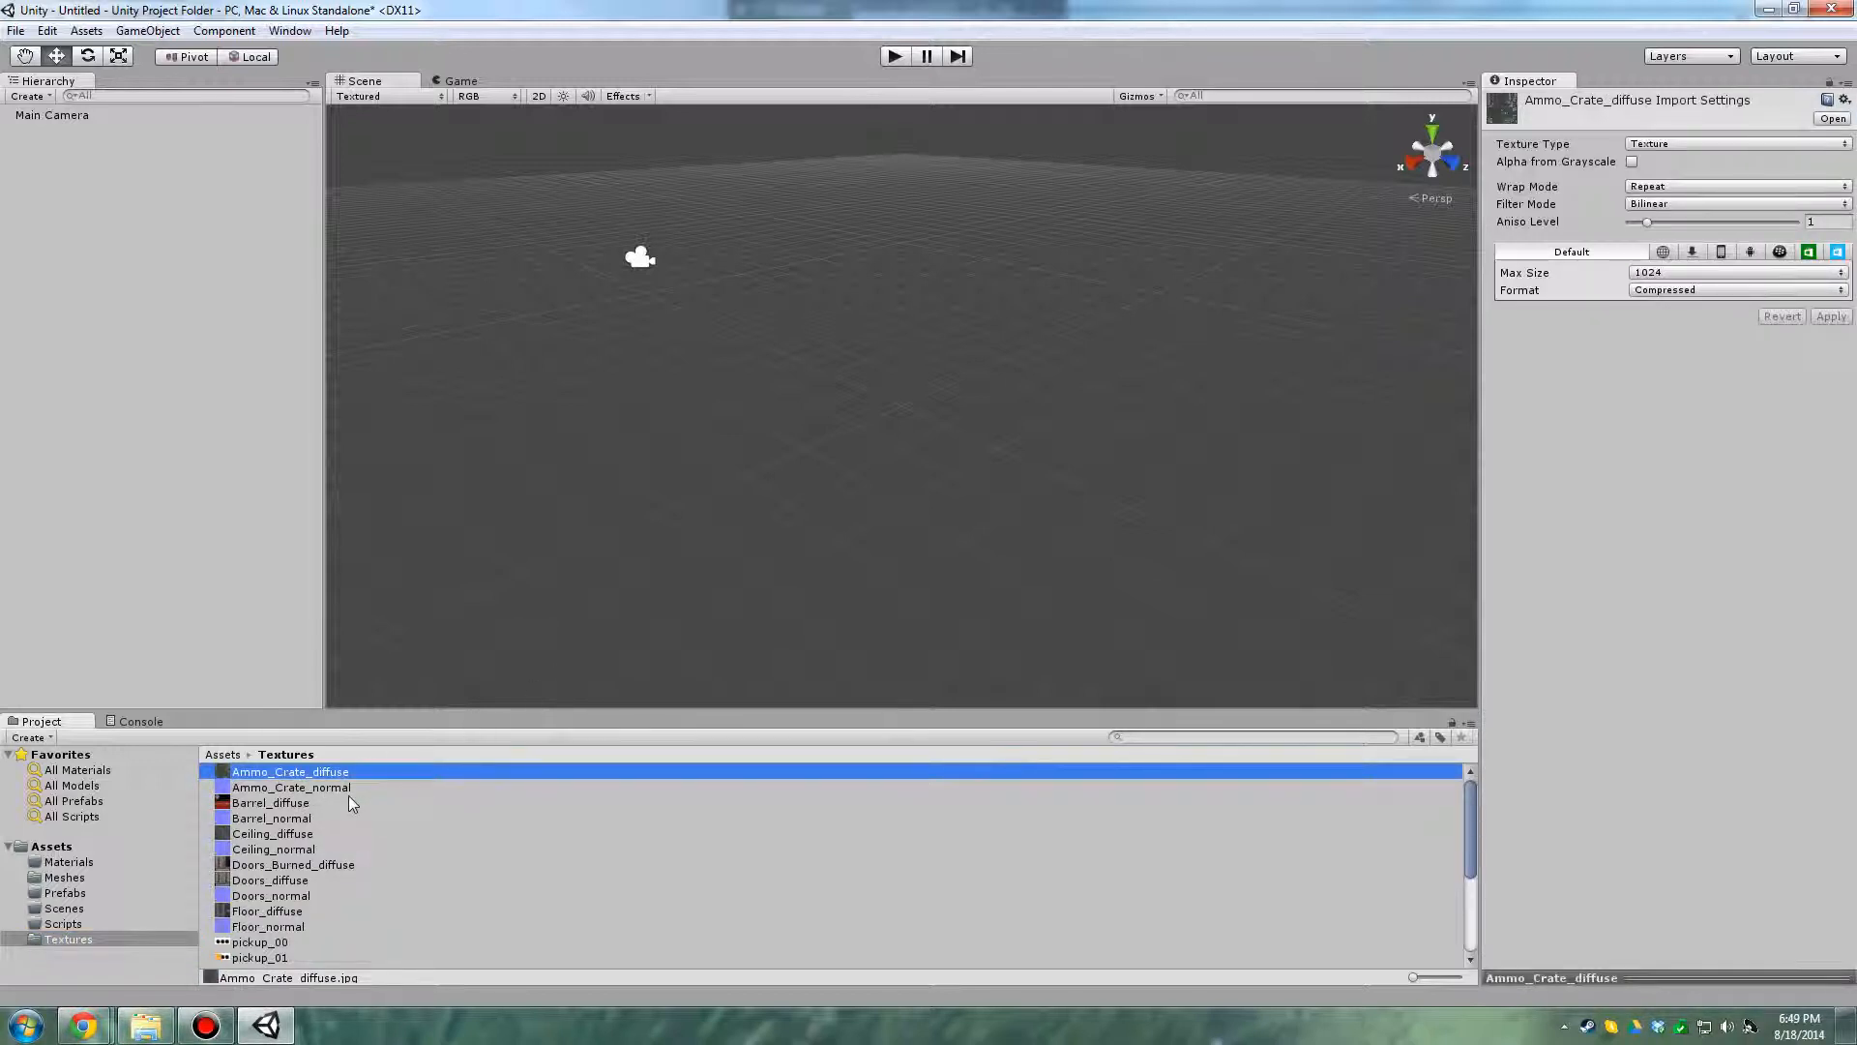
Select all imported textures except the diffuse and normal maps of Ammo_Crate and Barrel
scroll(346, 818, "down", 3)
scroll(344, 852, "up", 3)
scroll(337, 842, "down", 3)
left_click(312, 962, "shift")
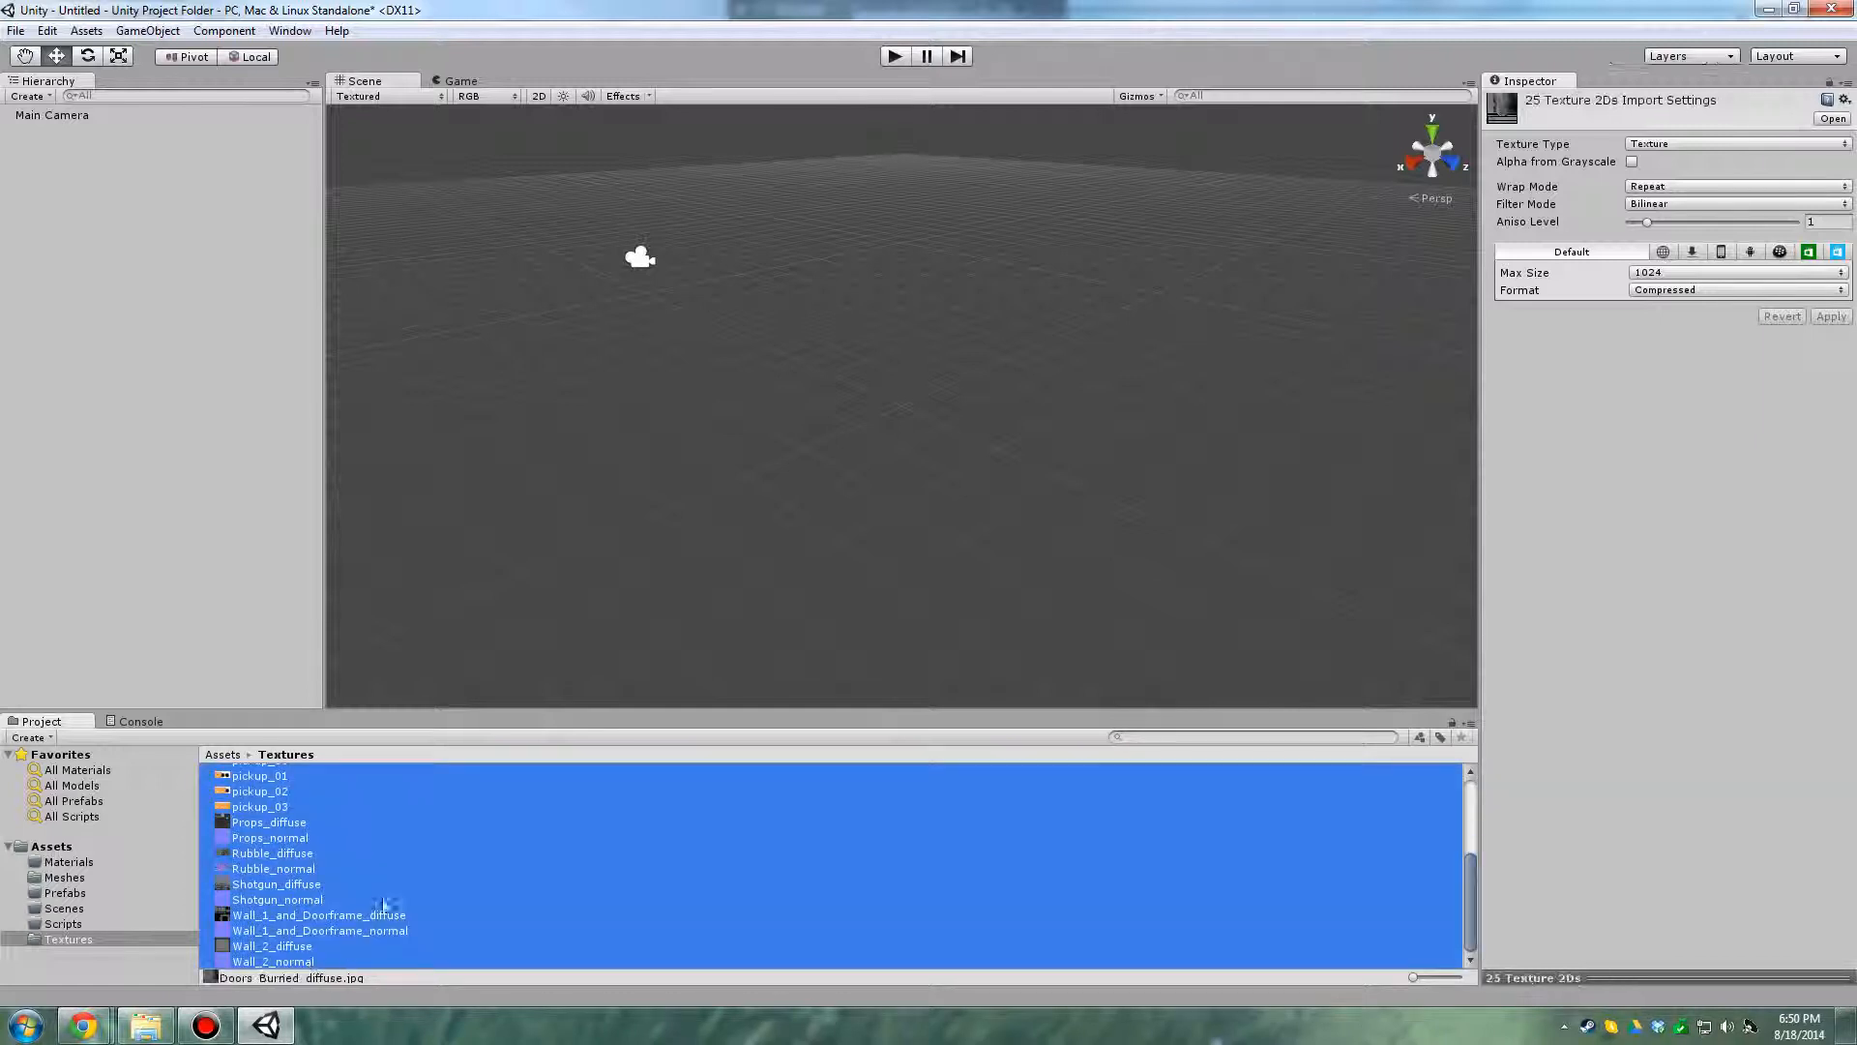
scroll(350, 857, "up", 4)
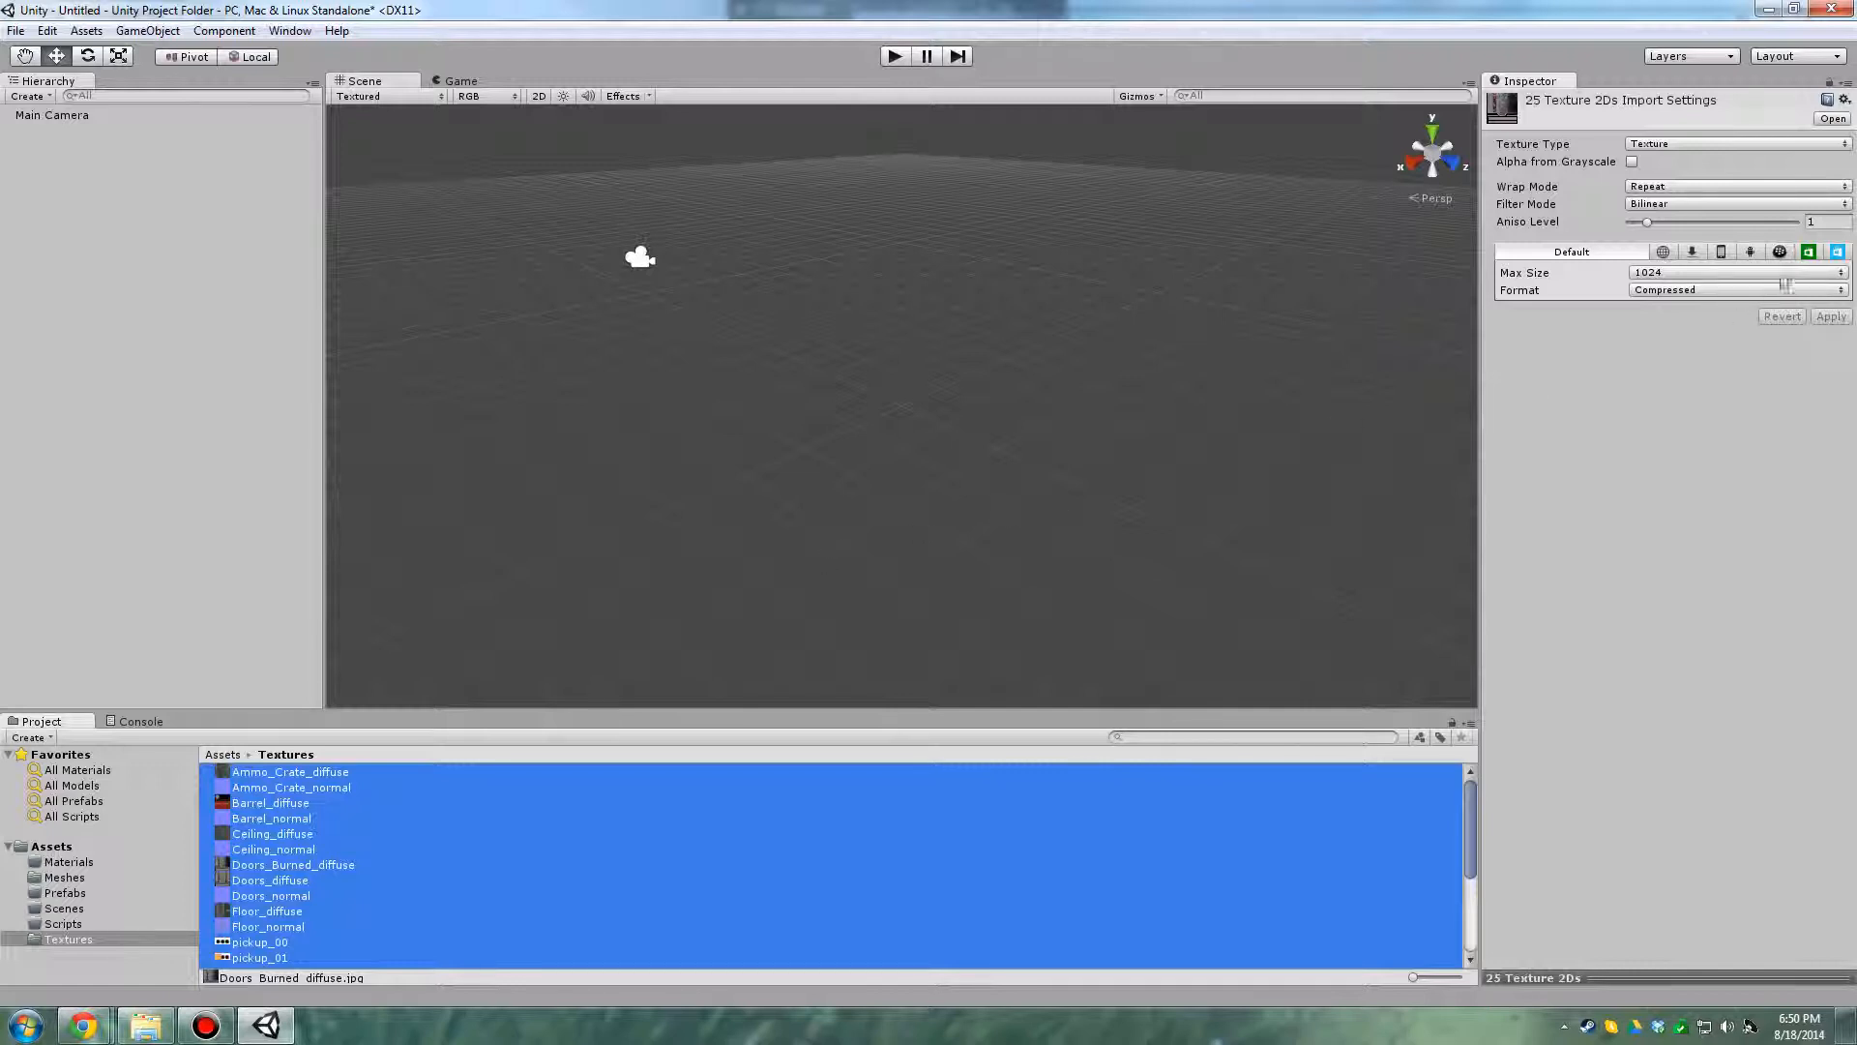
left_click(292, 774, "ctrl")
left_click(329, 788, "ctrl")
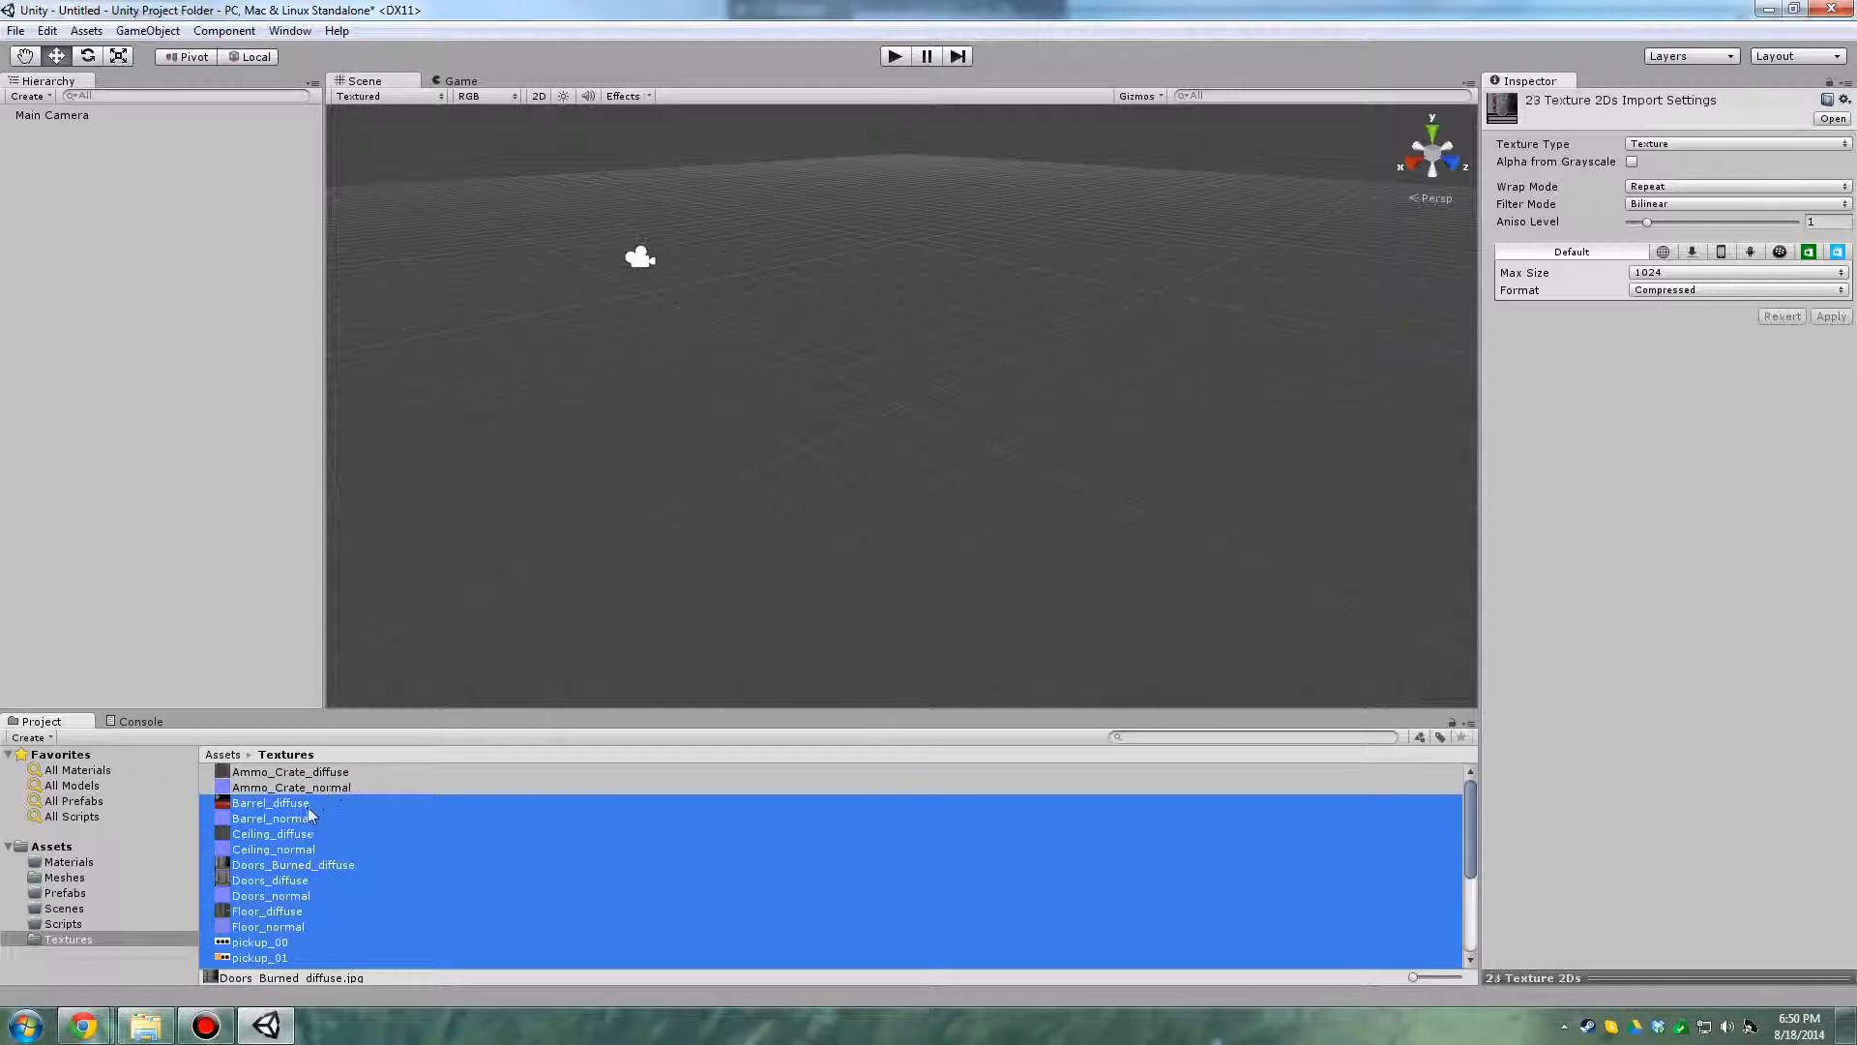
left_click(301, 804, "ctrl")
left_click(293, 817, "ctrl")
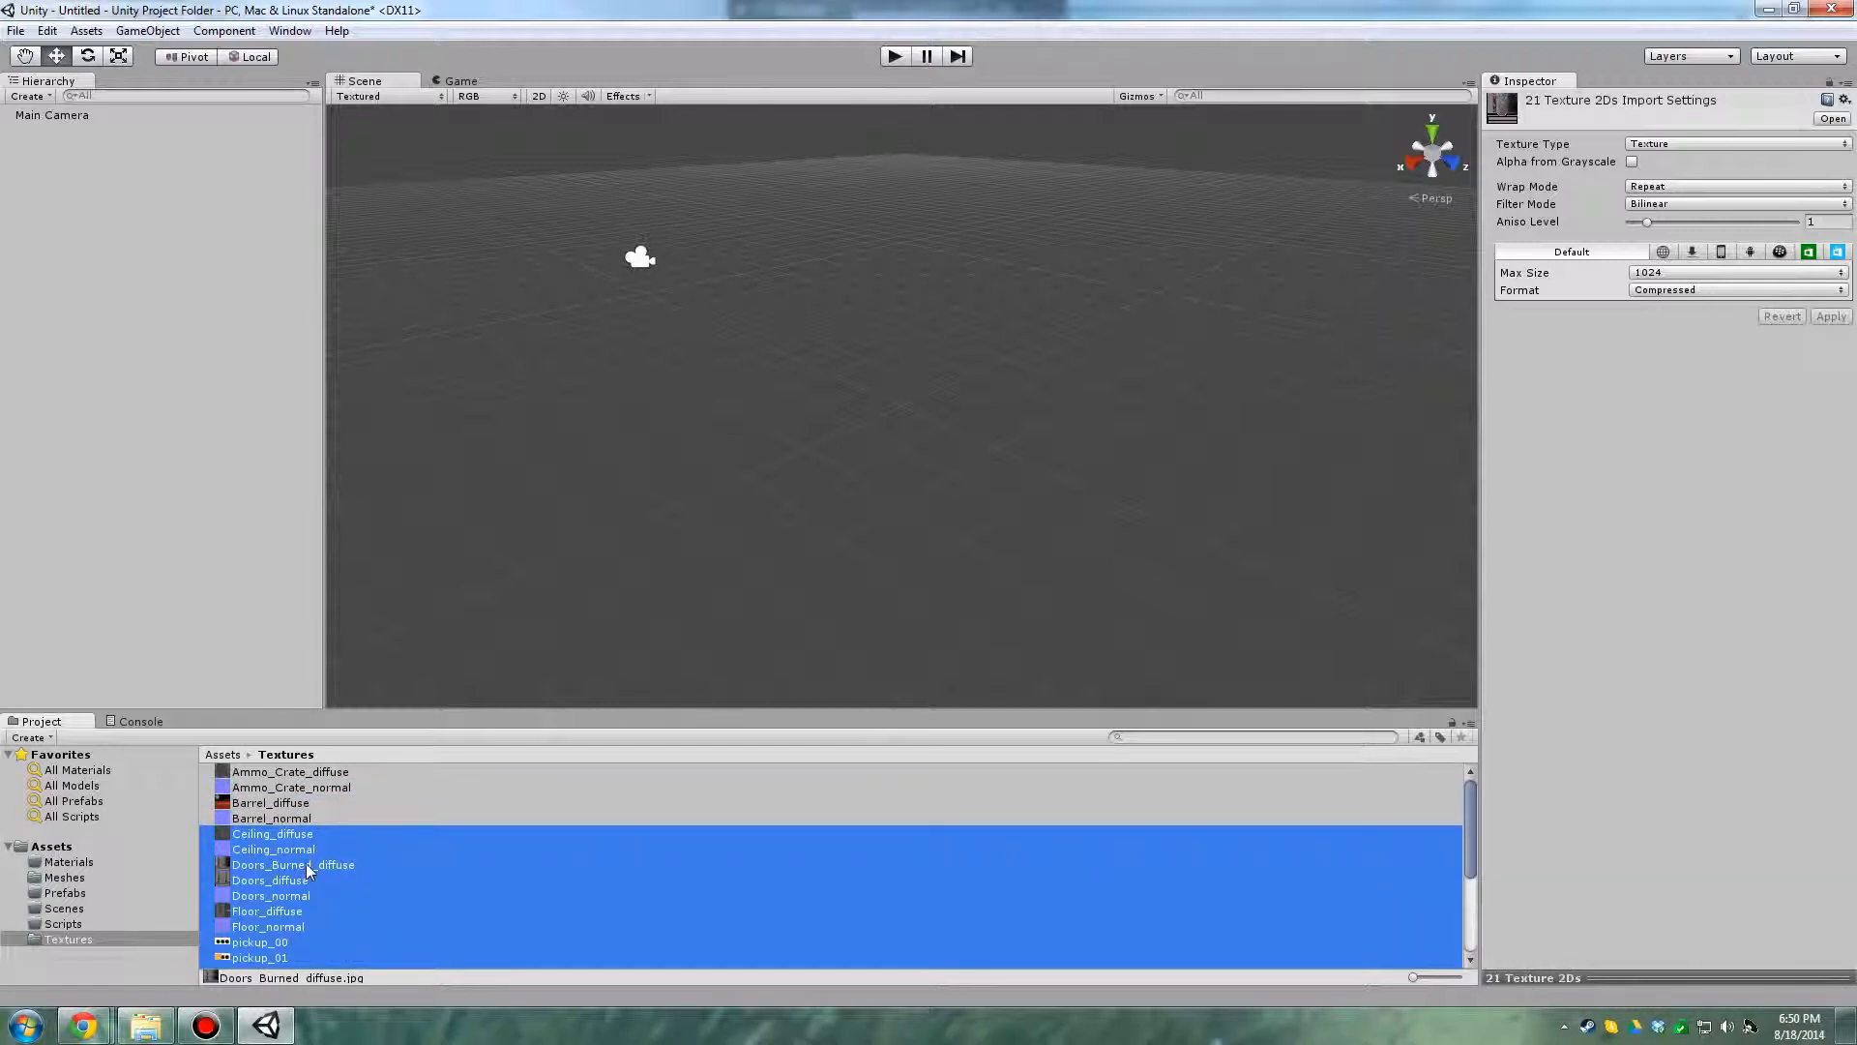
Exclude pickup_00, pickup_01, pickup_02 and pickup_03 from the texture selection
scroll(308, 878, "down", 4)
scroll(290, 905, "up", 3)
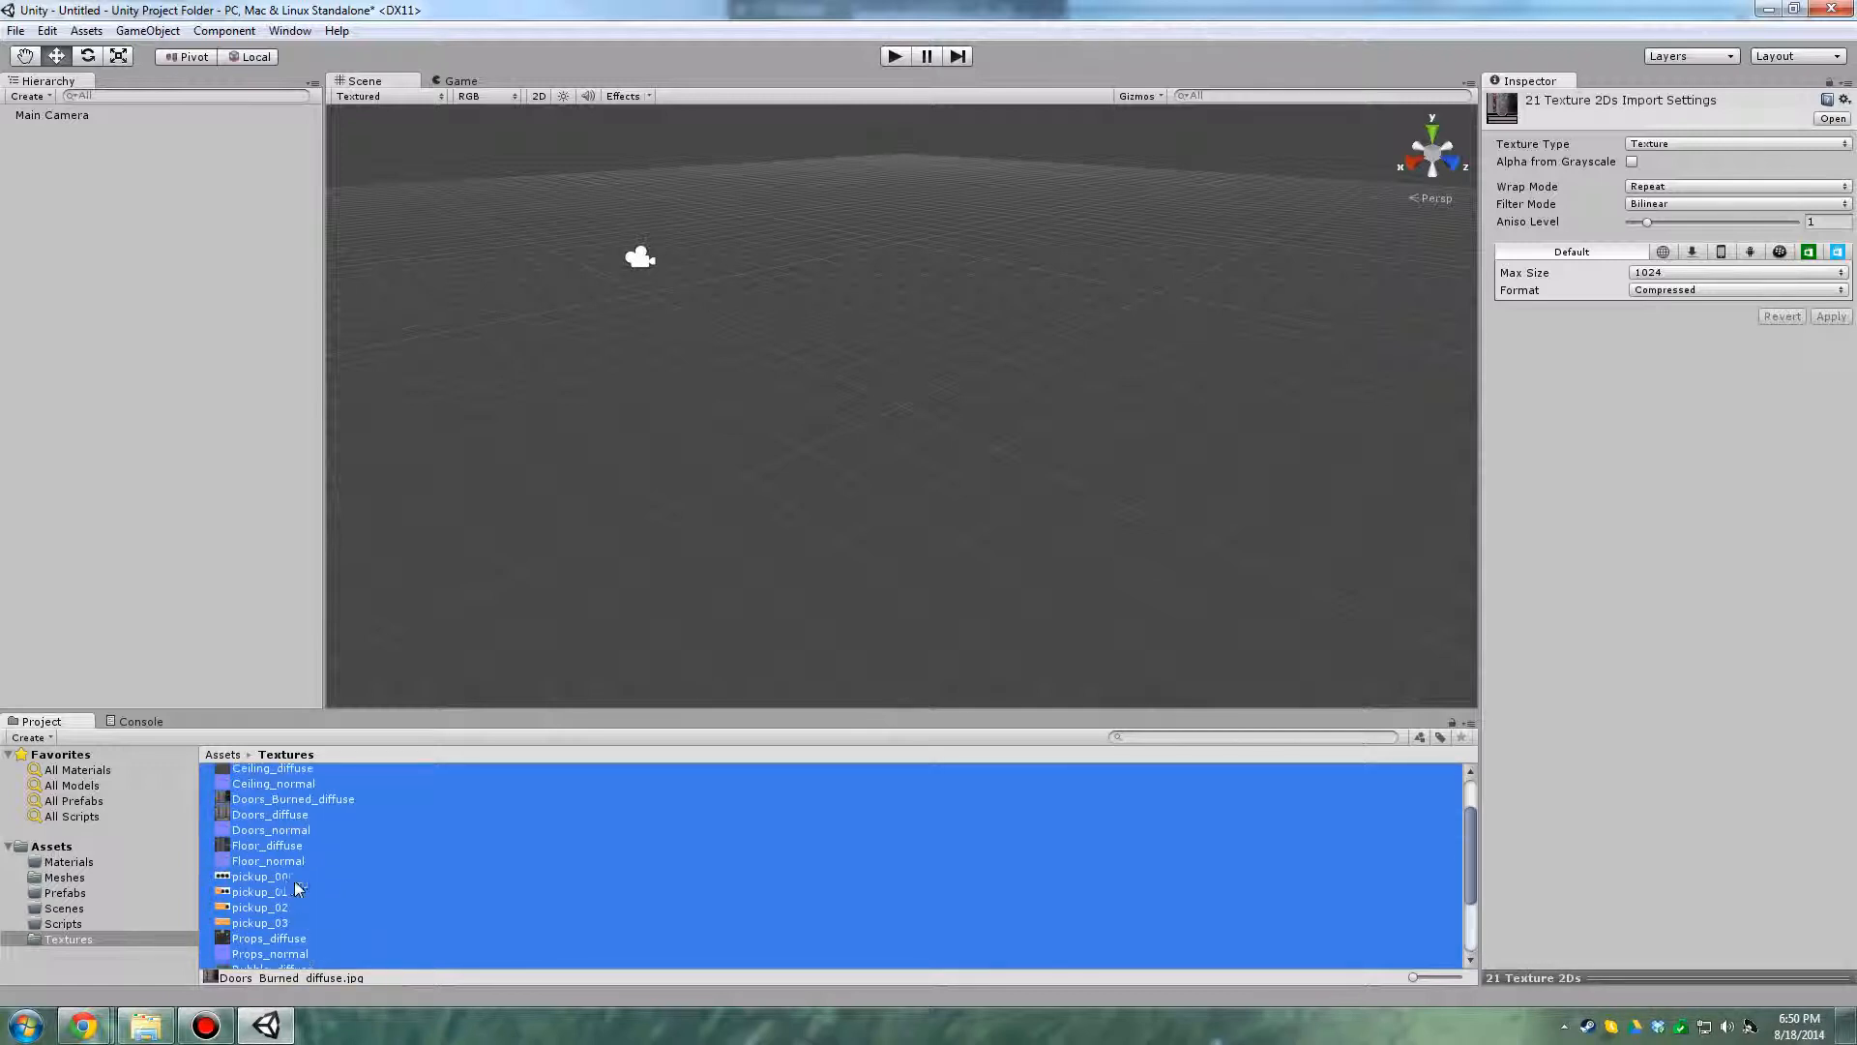
scroll(316, 859, "down", 3)
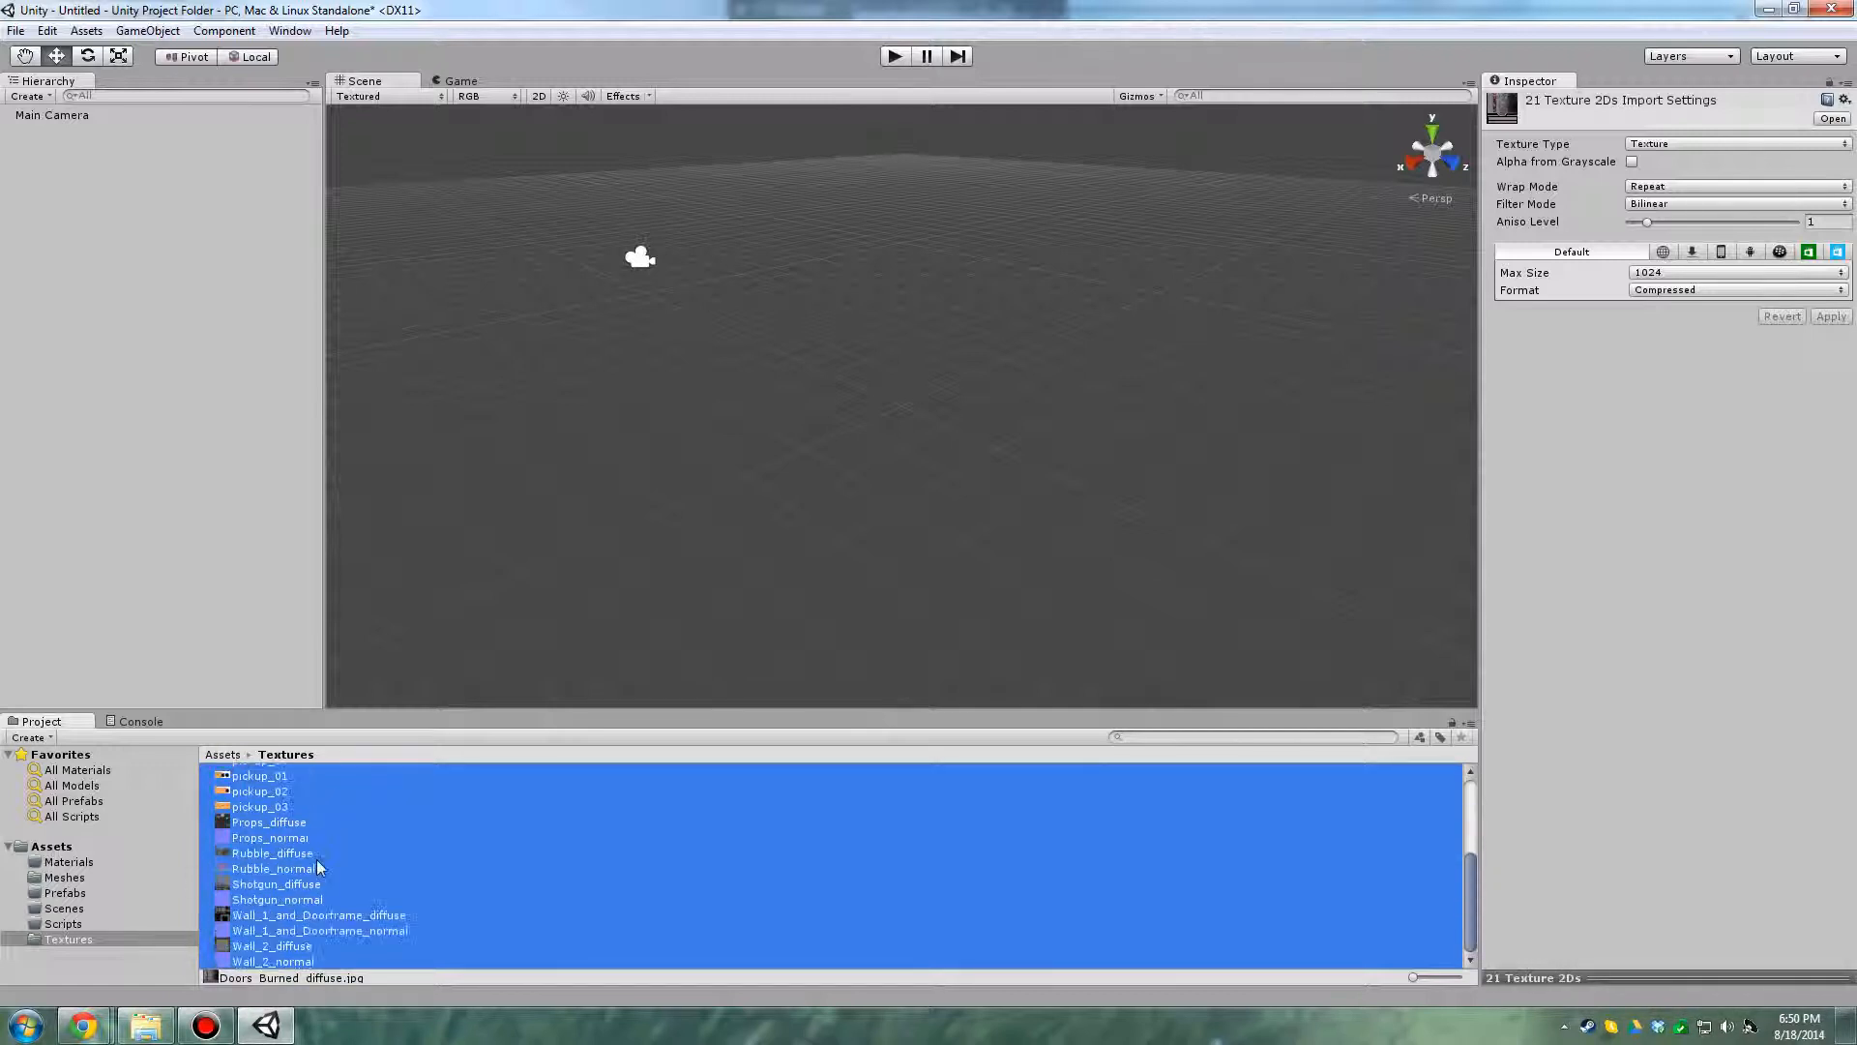
scroll(247, 859, "up", 1)
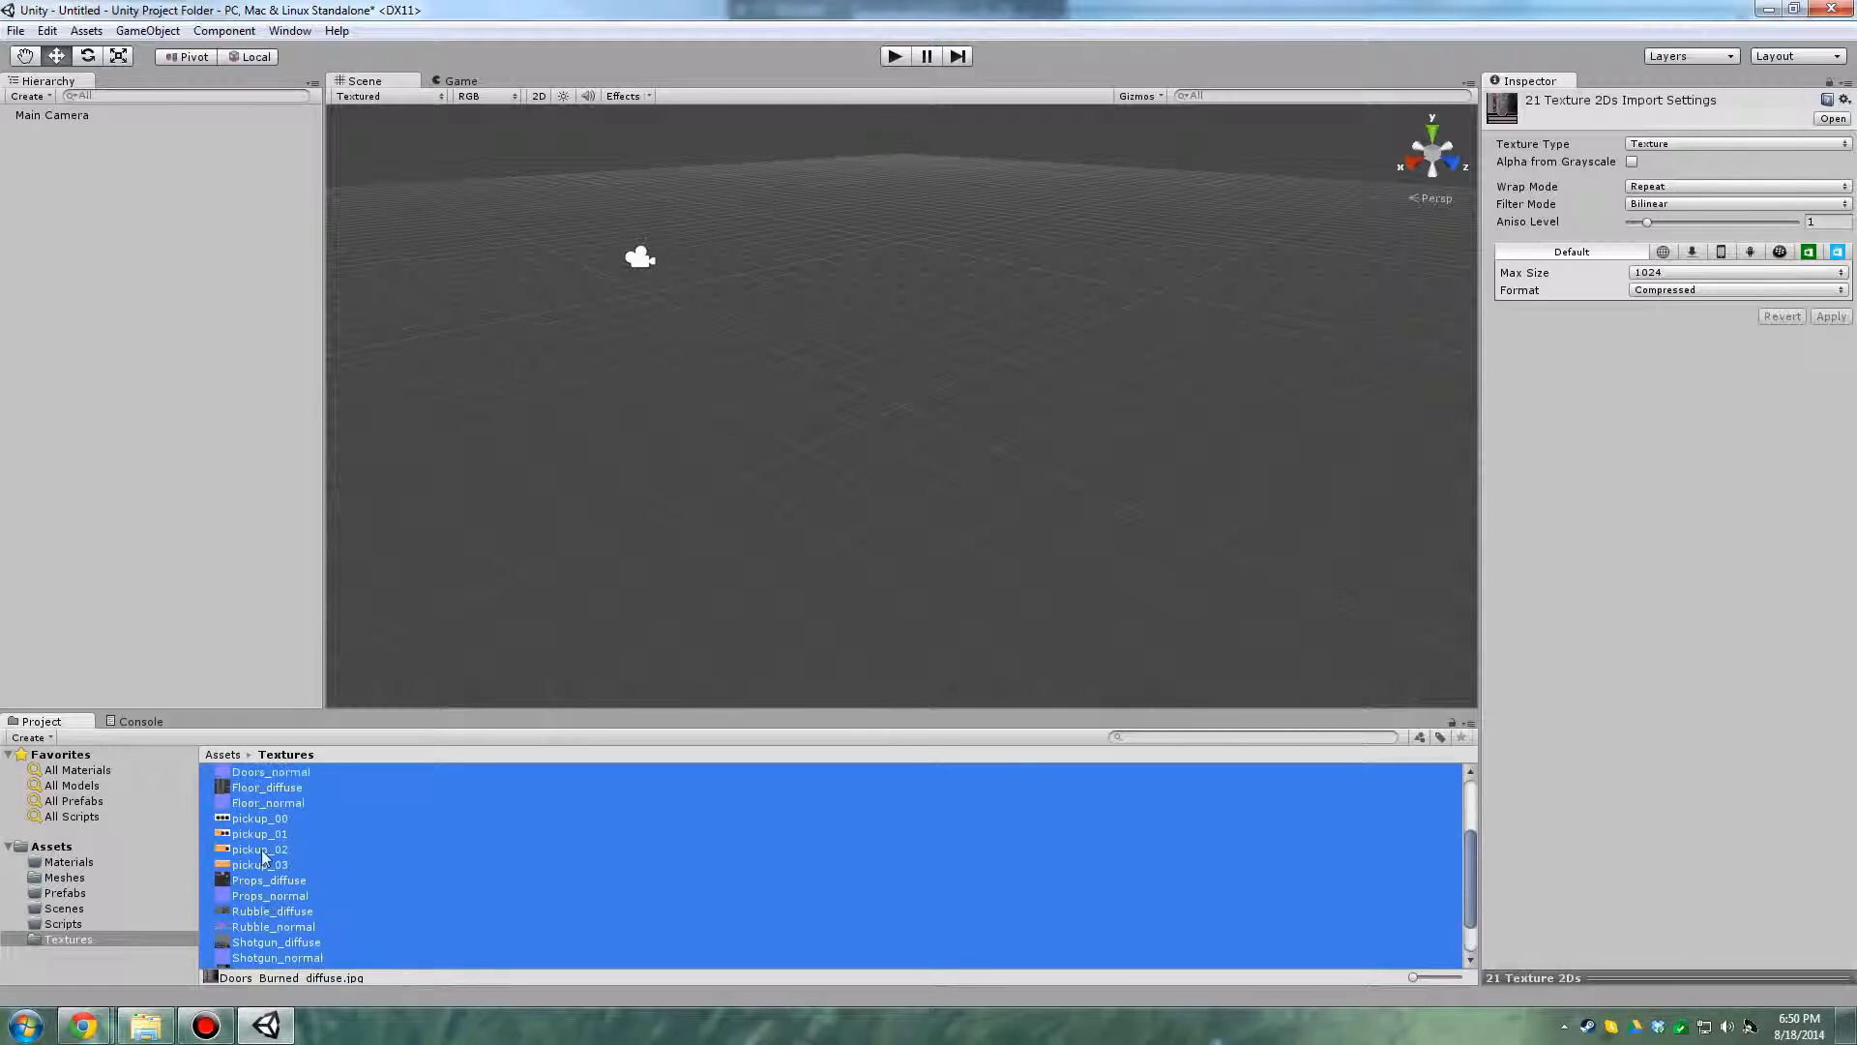
left_click(261, 818, "ctrl")
left_click(274, 833, "ctrl")
left_click(275, 848, "ctrl")
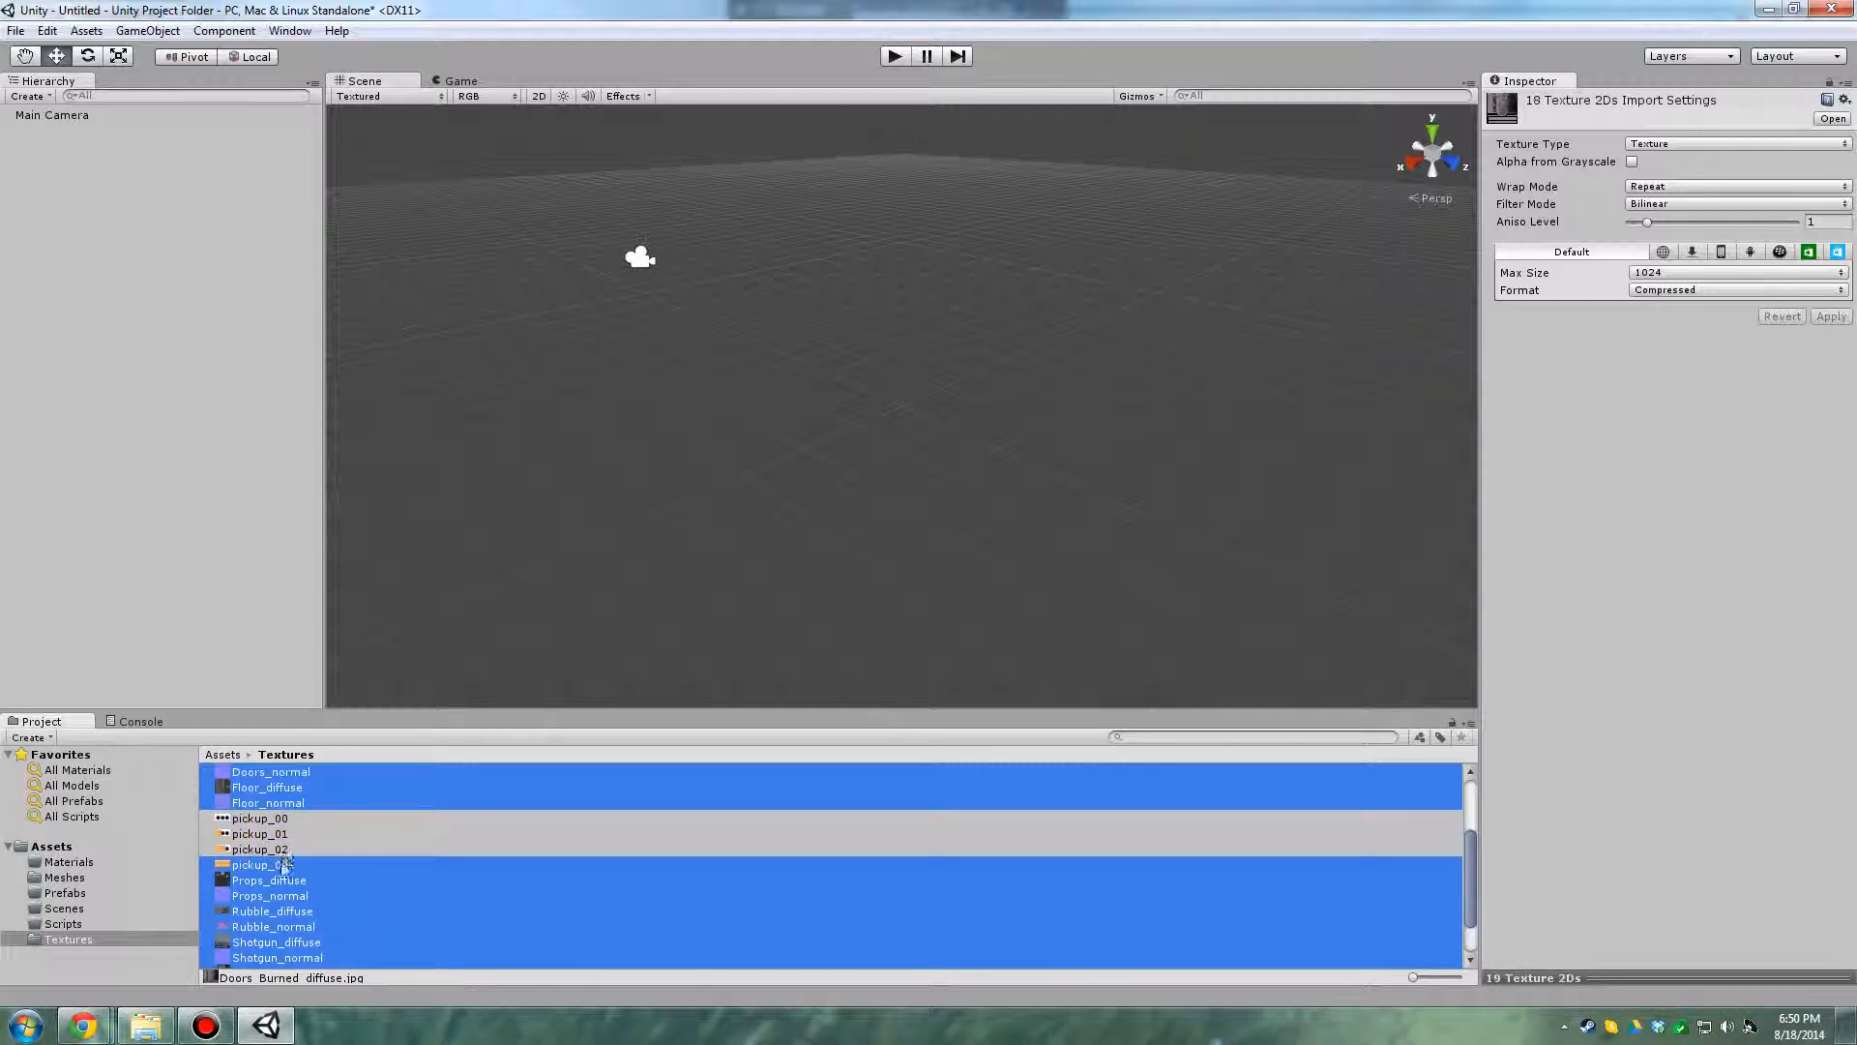
left_click(285, 864, "ctrl")
Exclude Shotgun_diffuse and Shotgun_normal from the texture selection
scroll(271, 841, "down", 1)
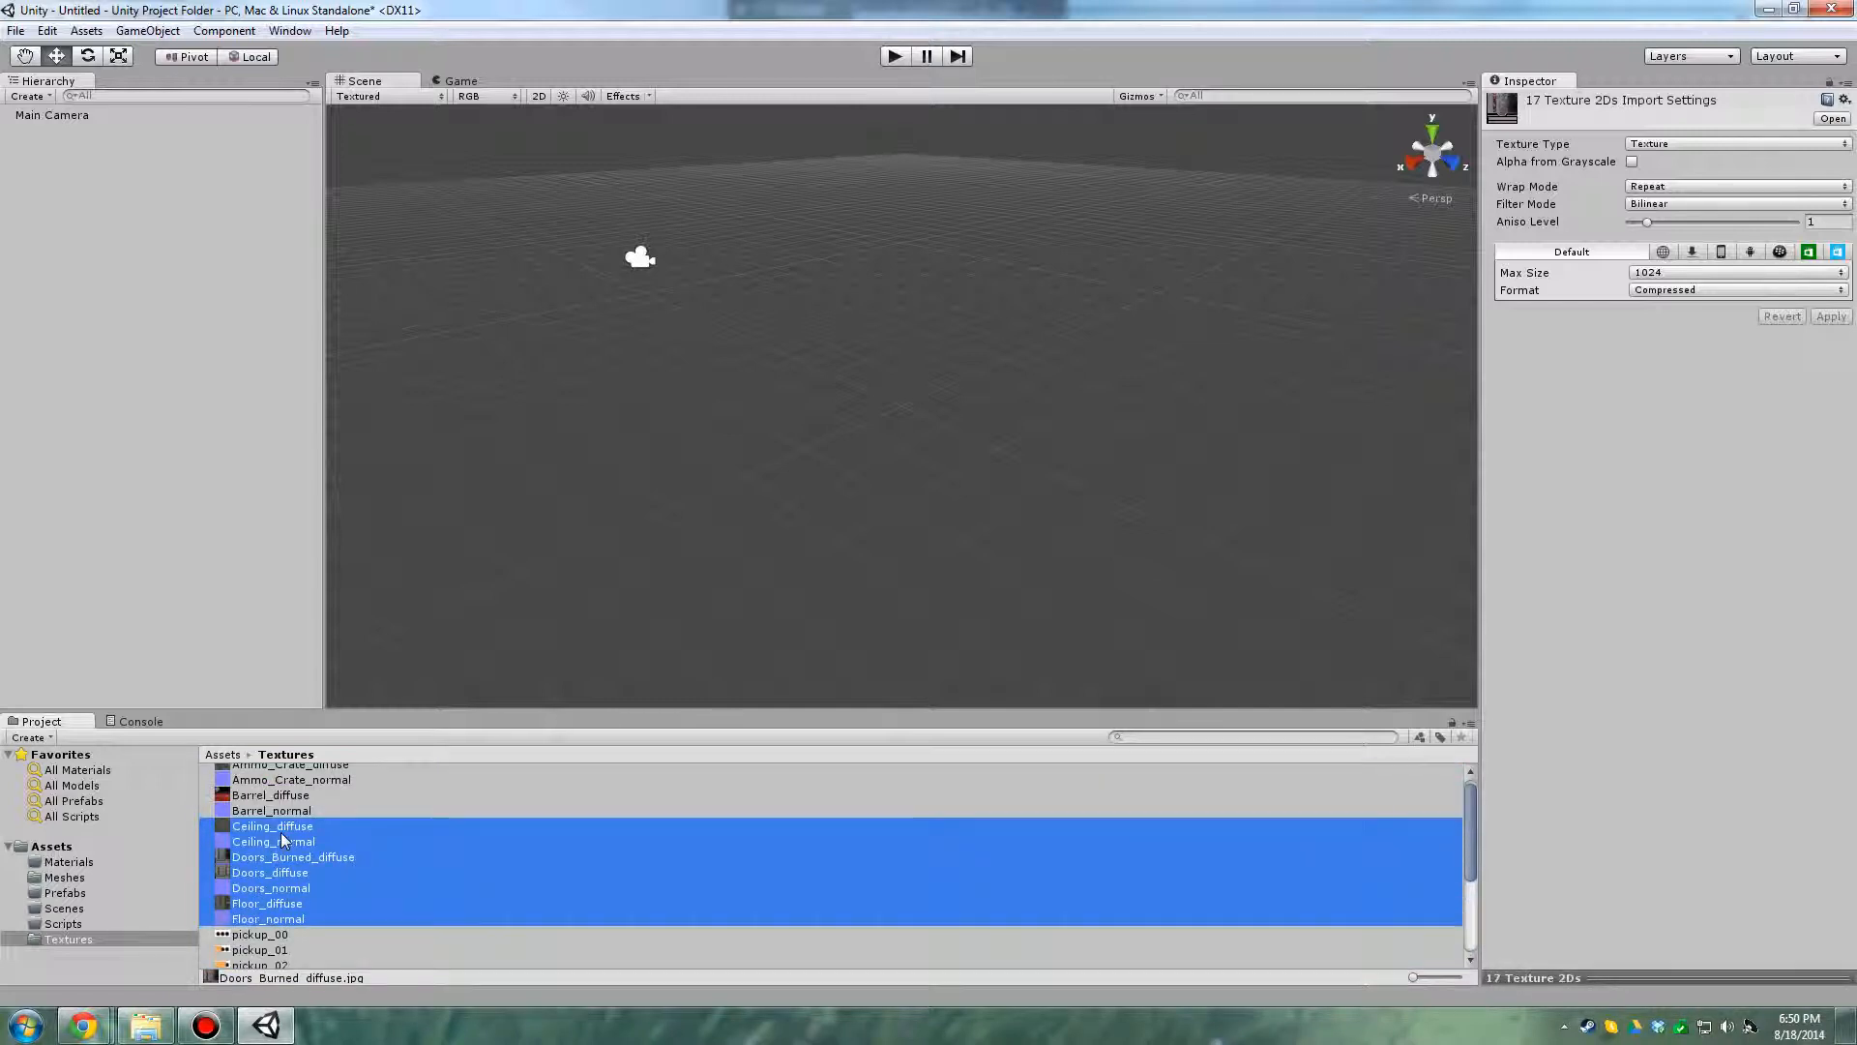
scroll(294, 843, "up", 1)
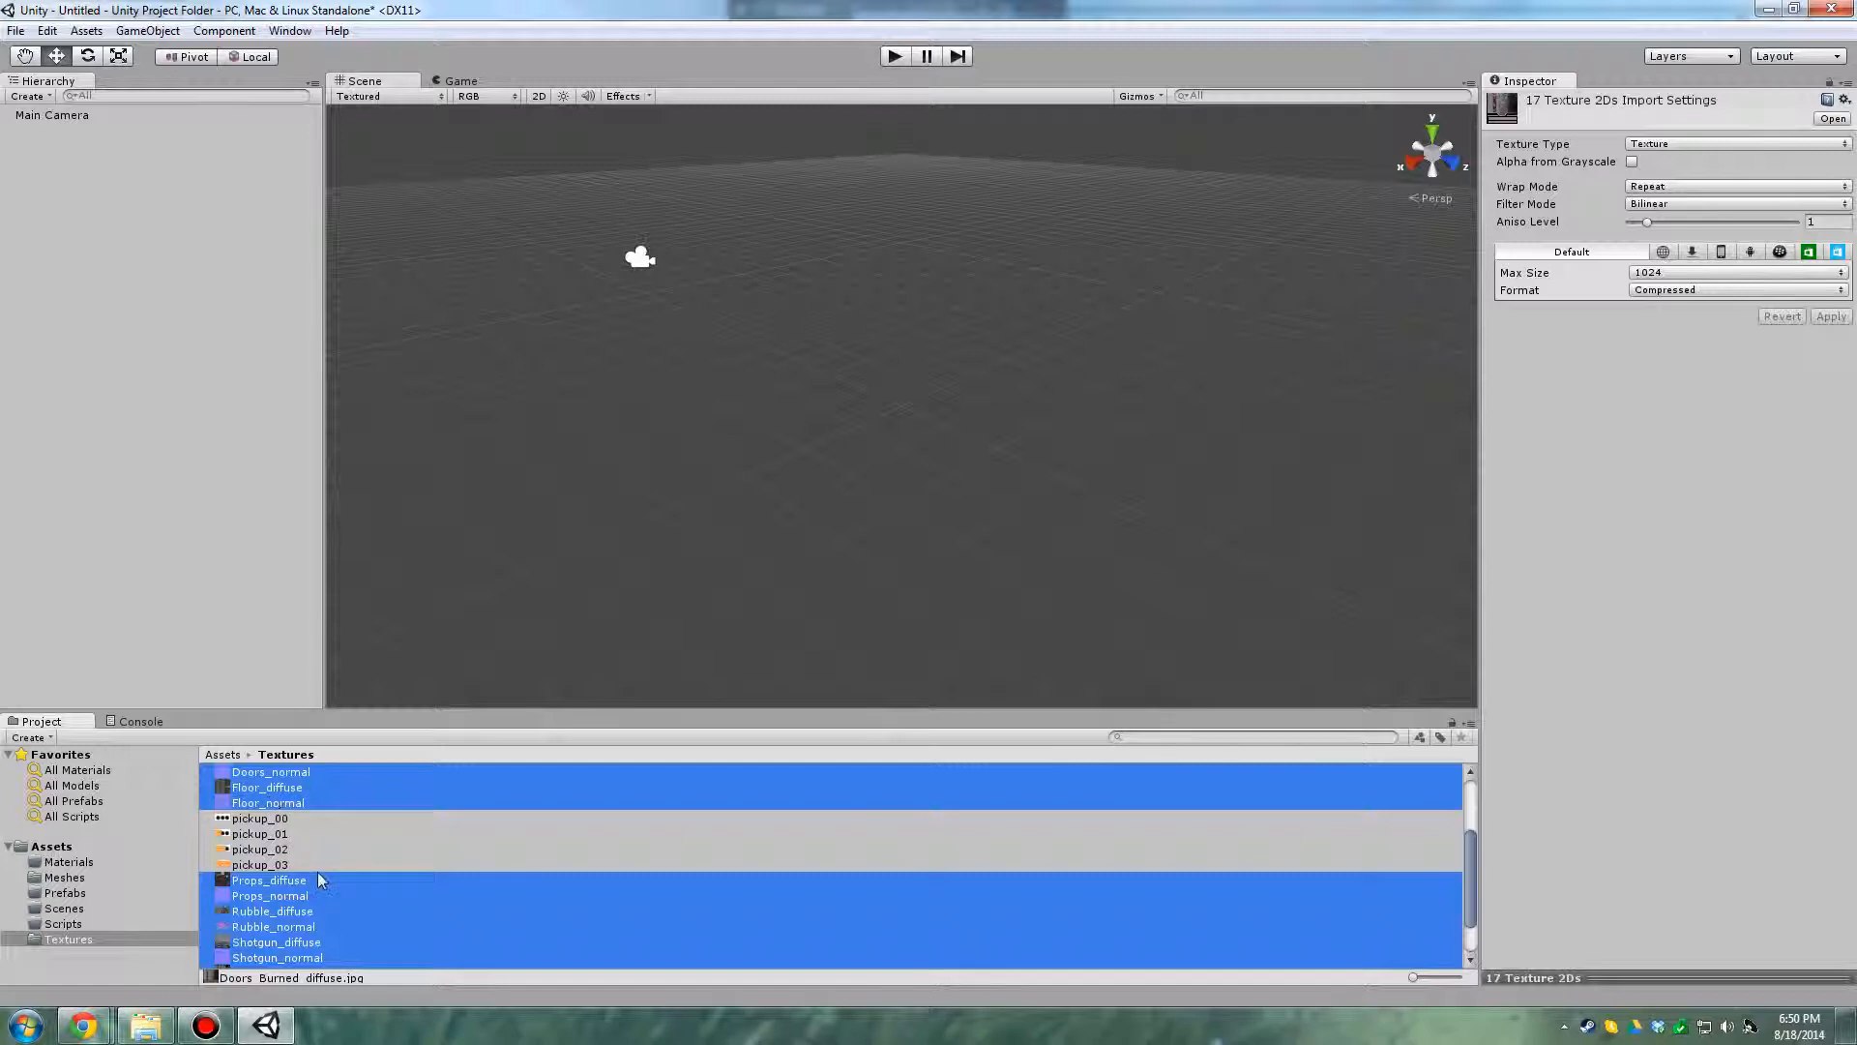
left_click(299, 942, "ctrl")
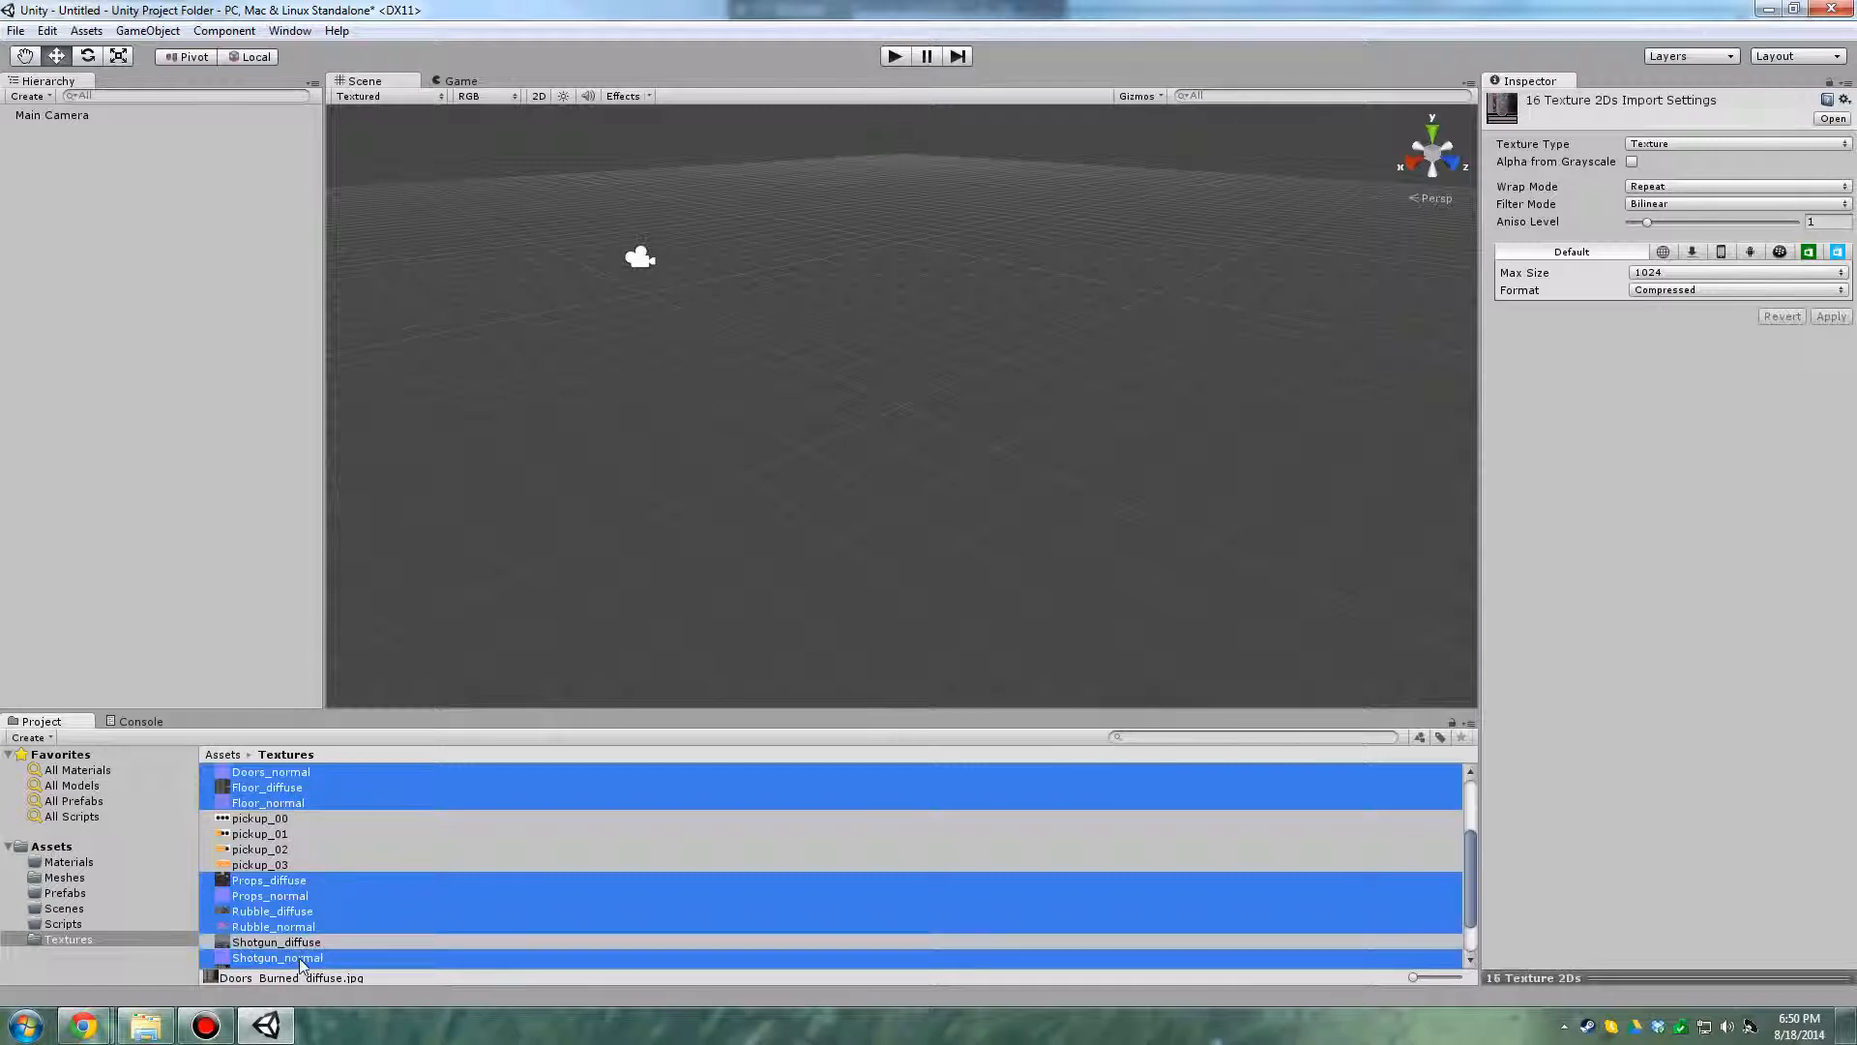
left_click(299, 958, "ctrl")
left_click(299, 948, "ctrl")
scroll(299, 953, "down", 1)
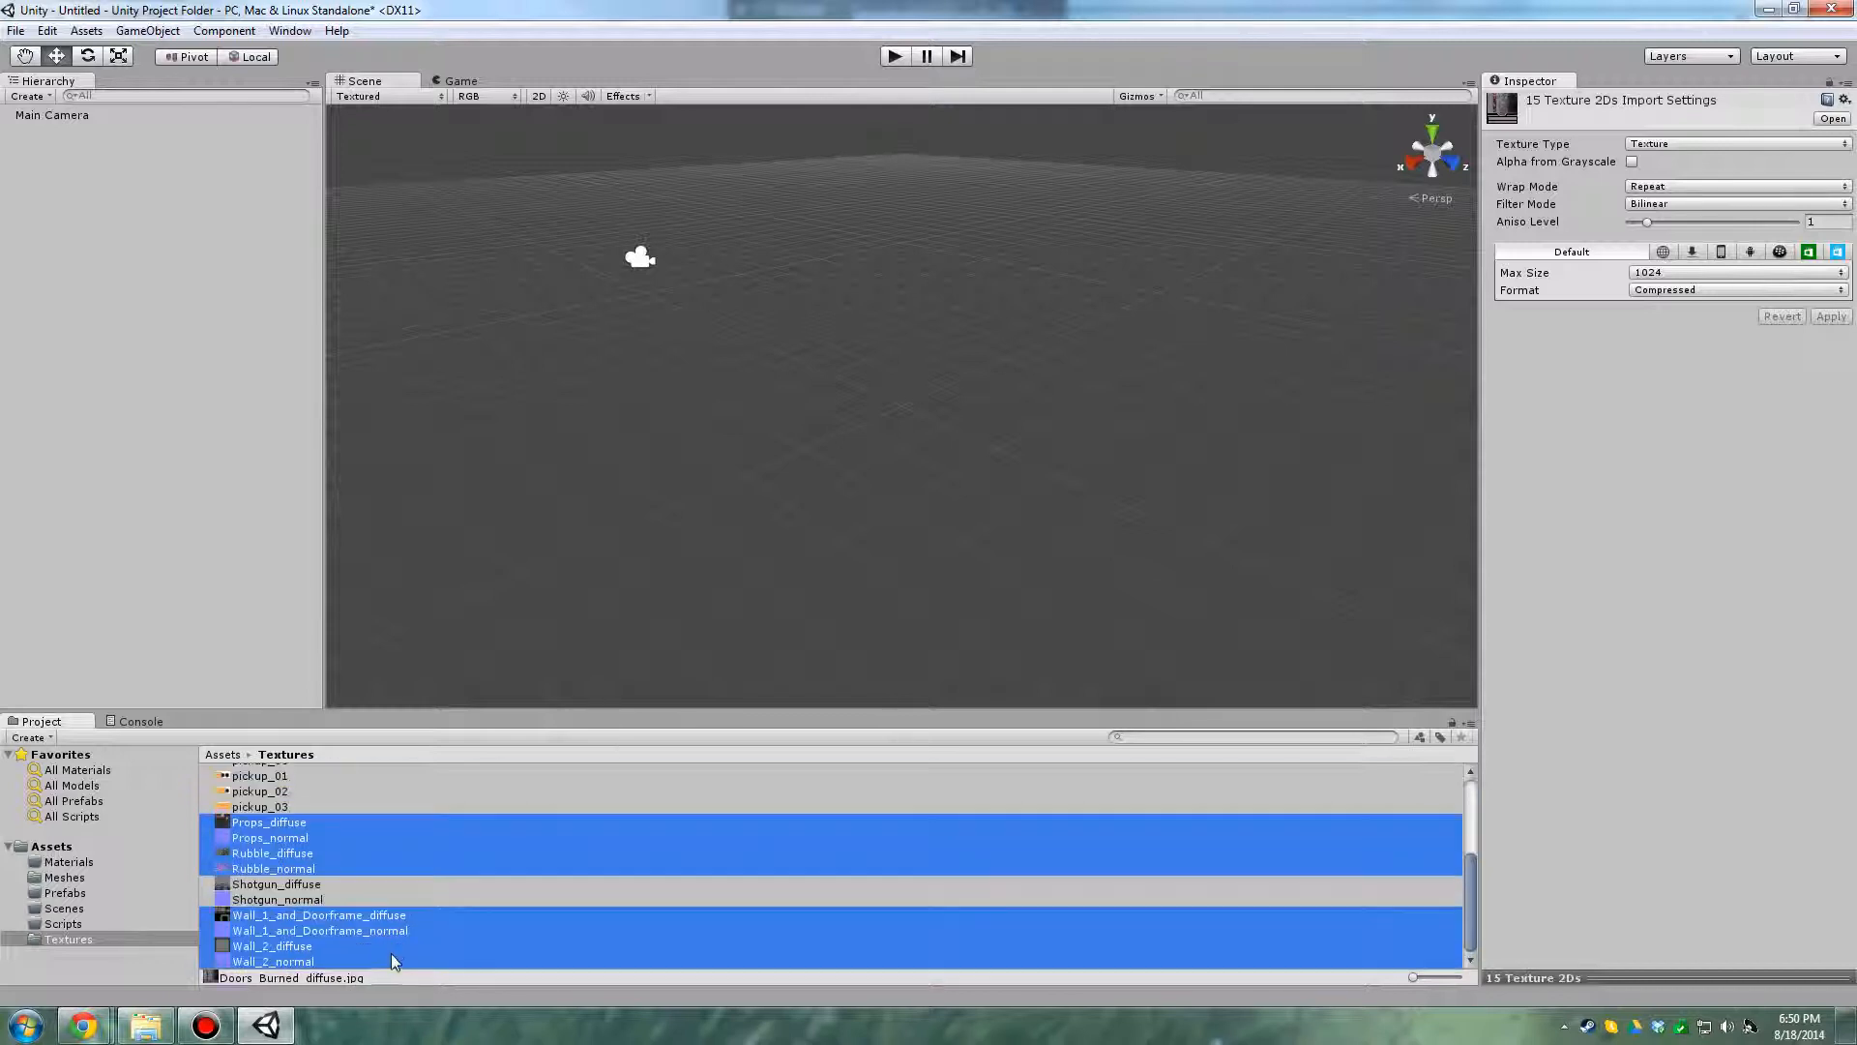
Set the Max Size of the selected ceiling, door, floor, props, rubble and wall textures to 2048 and apply the change
scroll(356, 919, "up", 4)
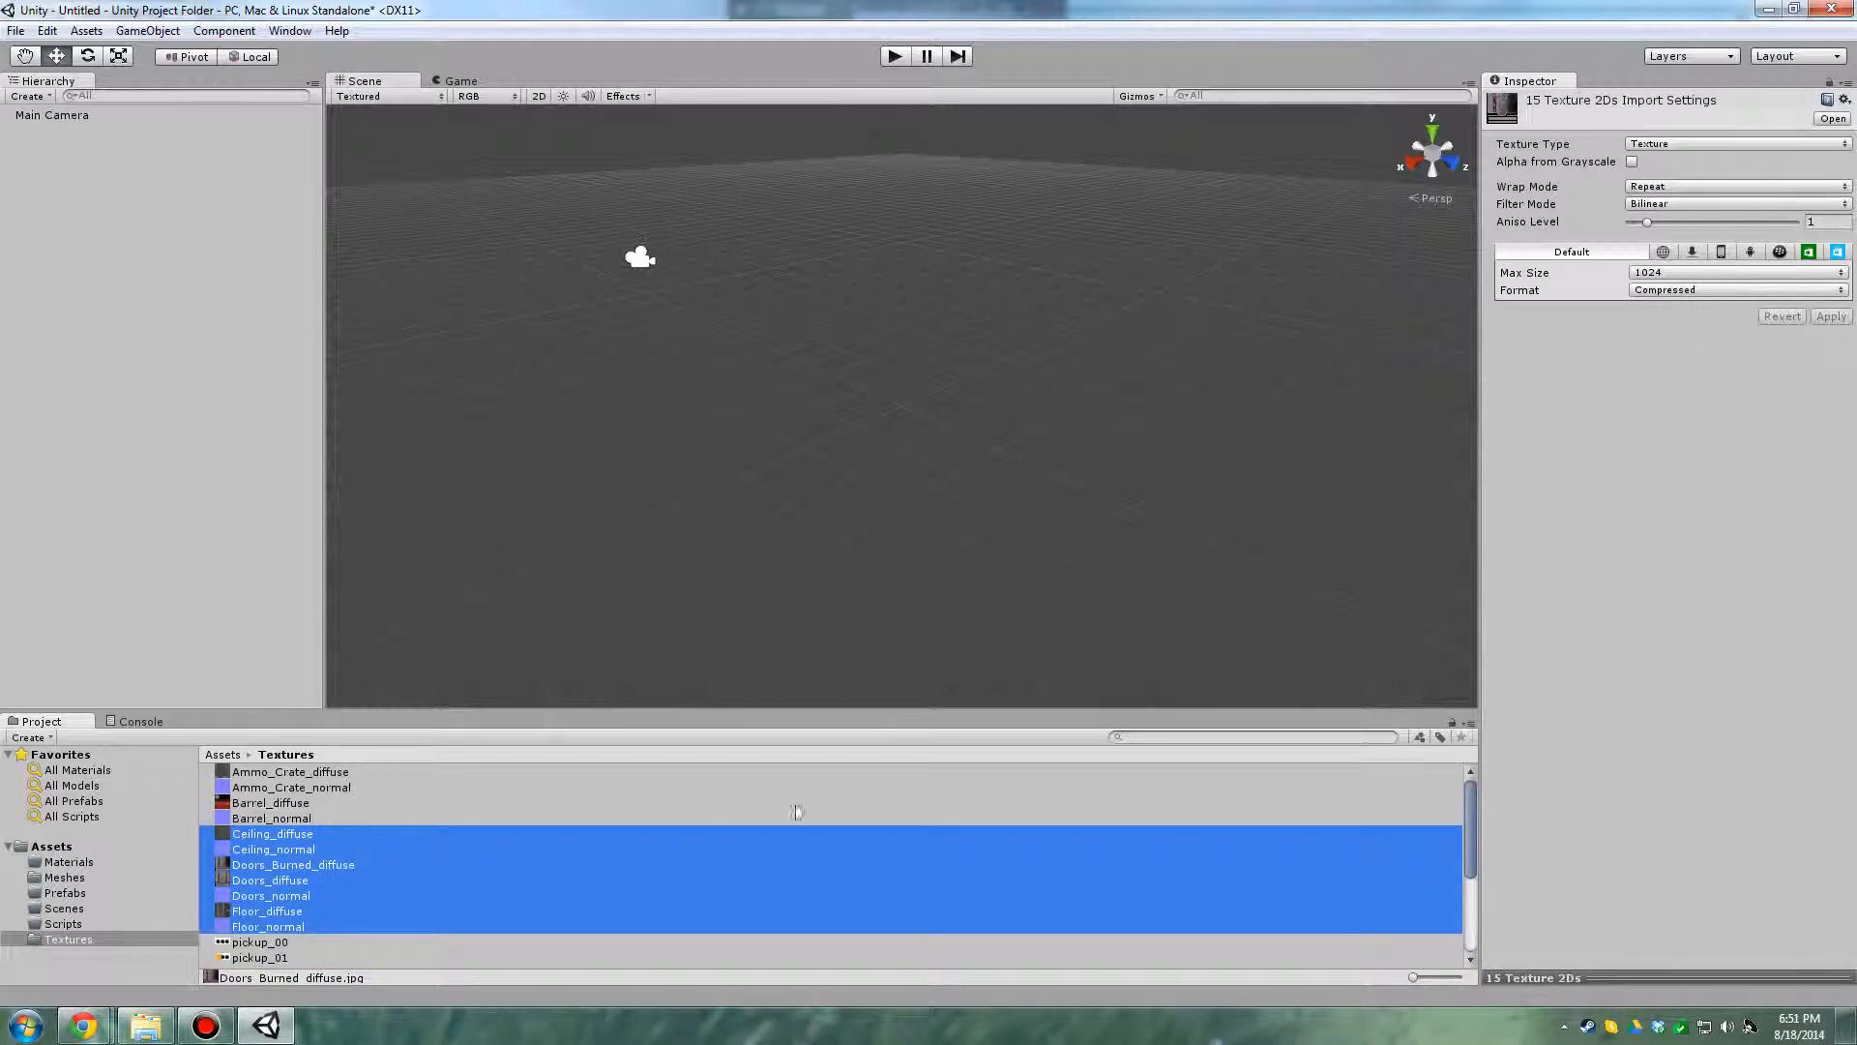
scroll(559, 877, "down", 4)
scroll(563, 861, "up", 4)
left_click(1675, 273)
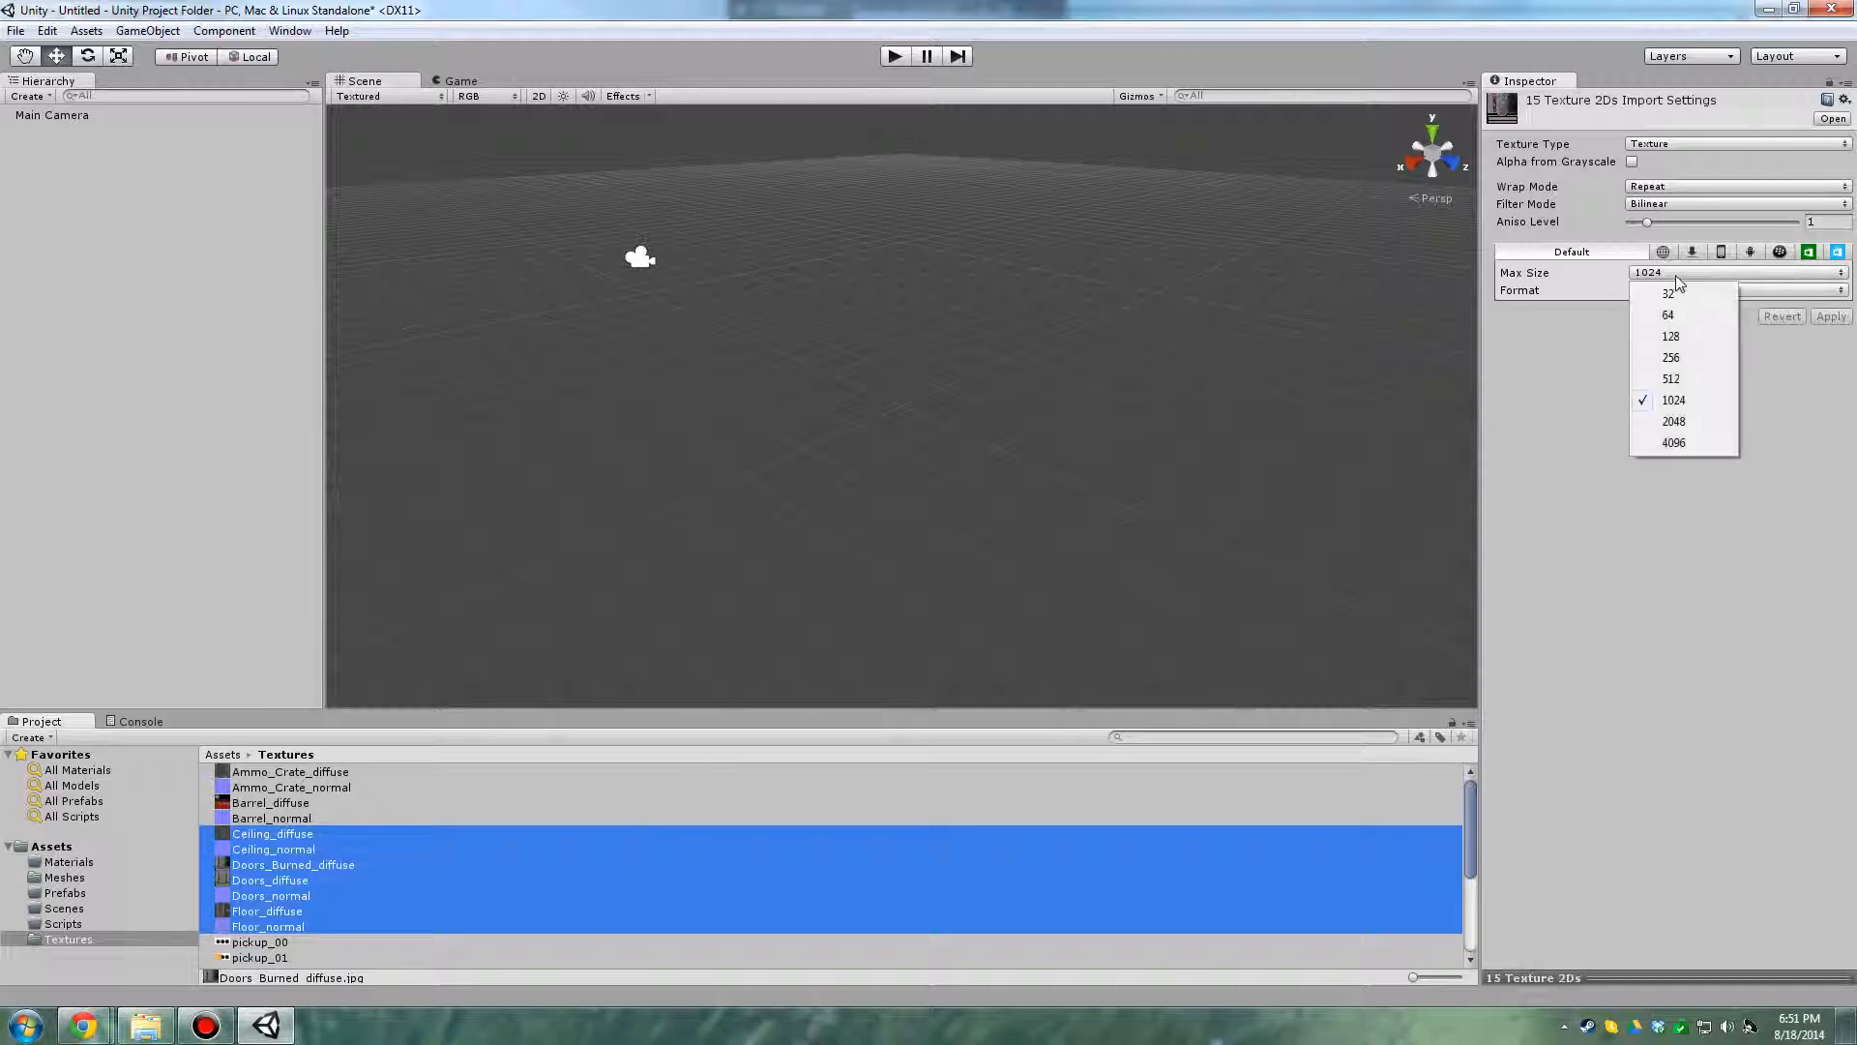
left_click(1674, 421)
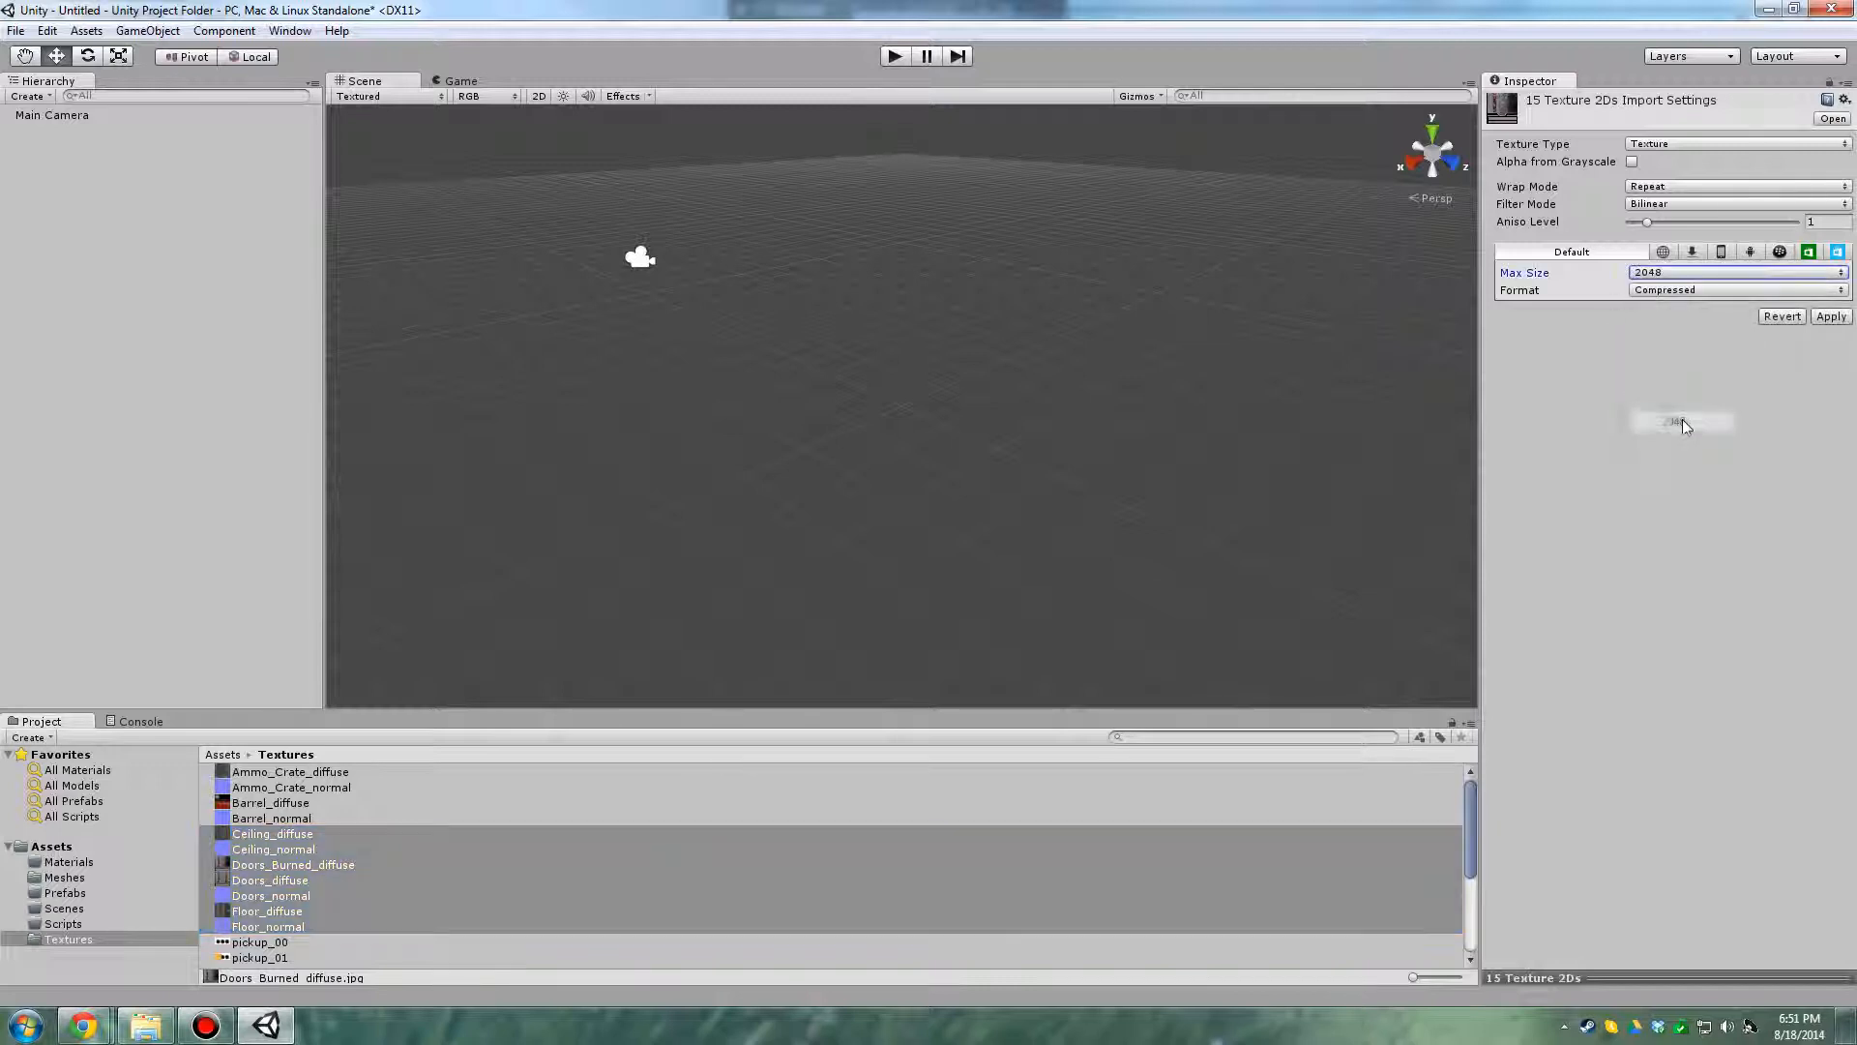
left_click(1831, 317)
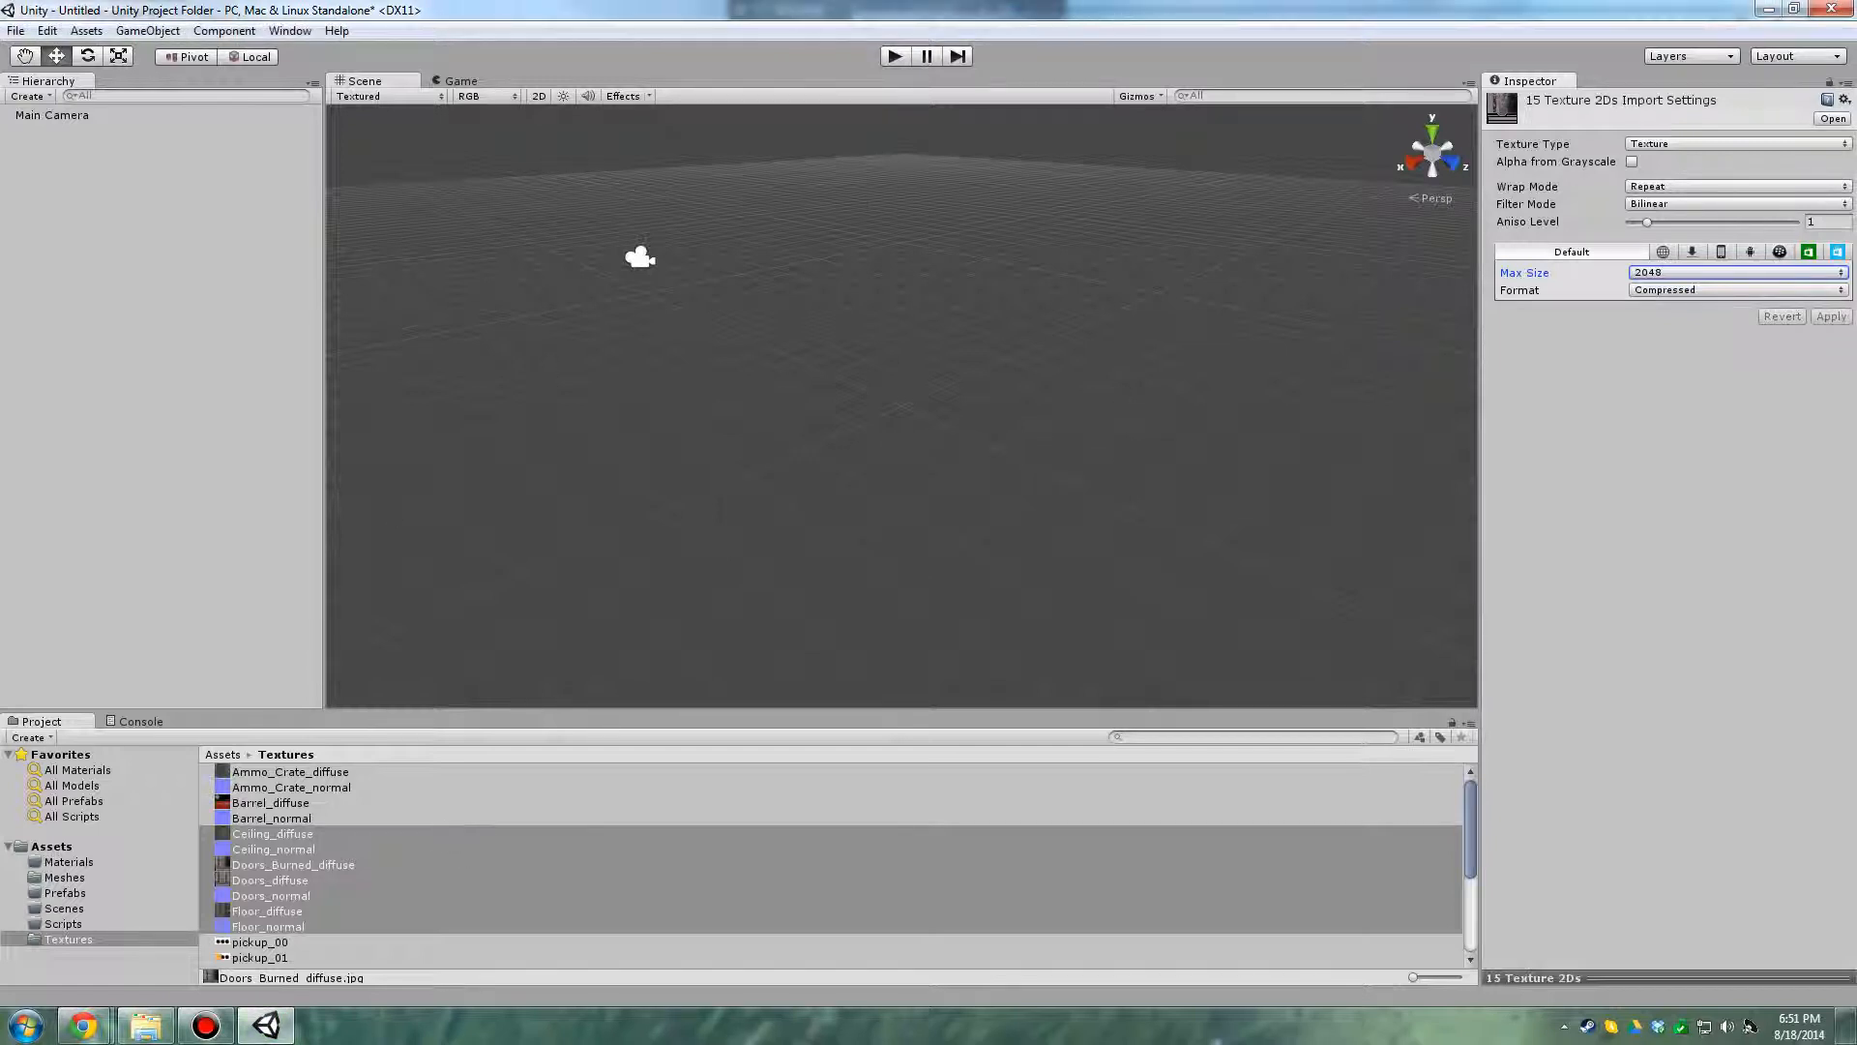
Select the normal maps of Ammo_Crate, Barrel, Ceiling, Doors and Floor in the Textures folder
left_click(290, 772)
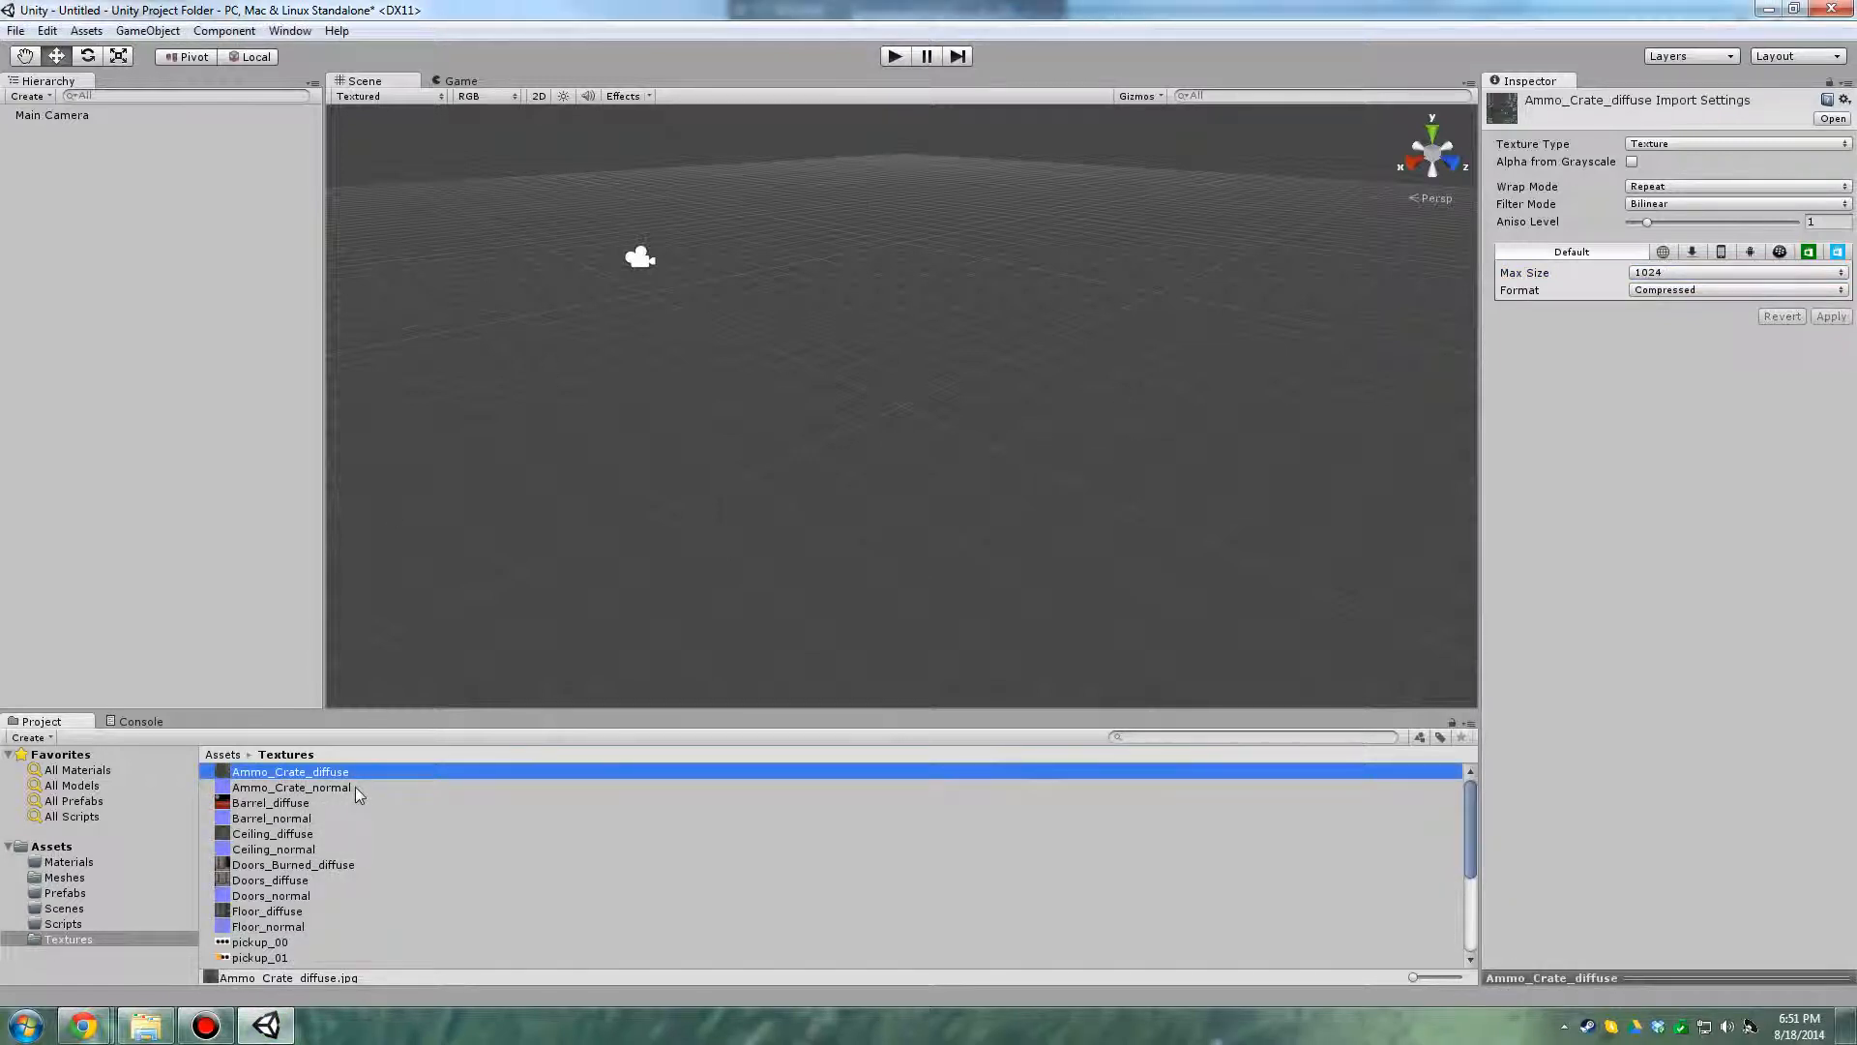
left_click(356, 787)
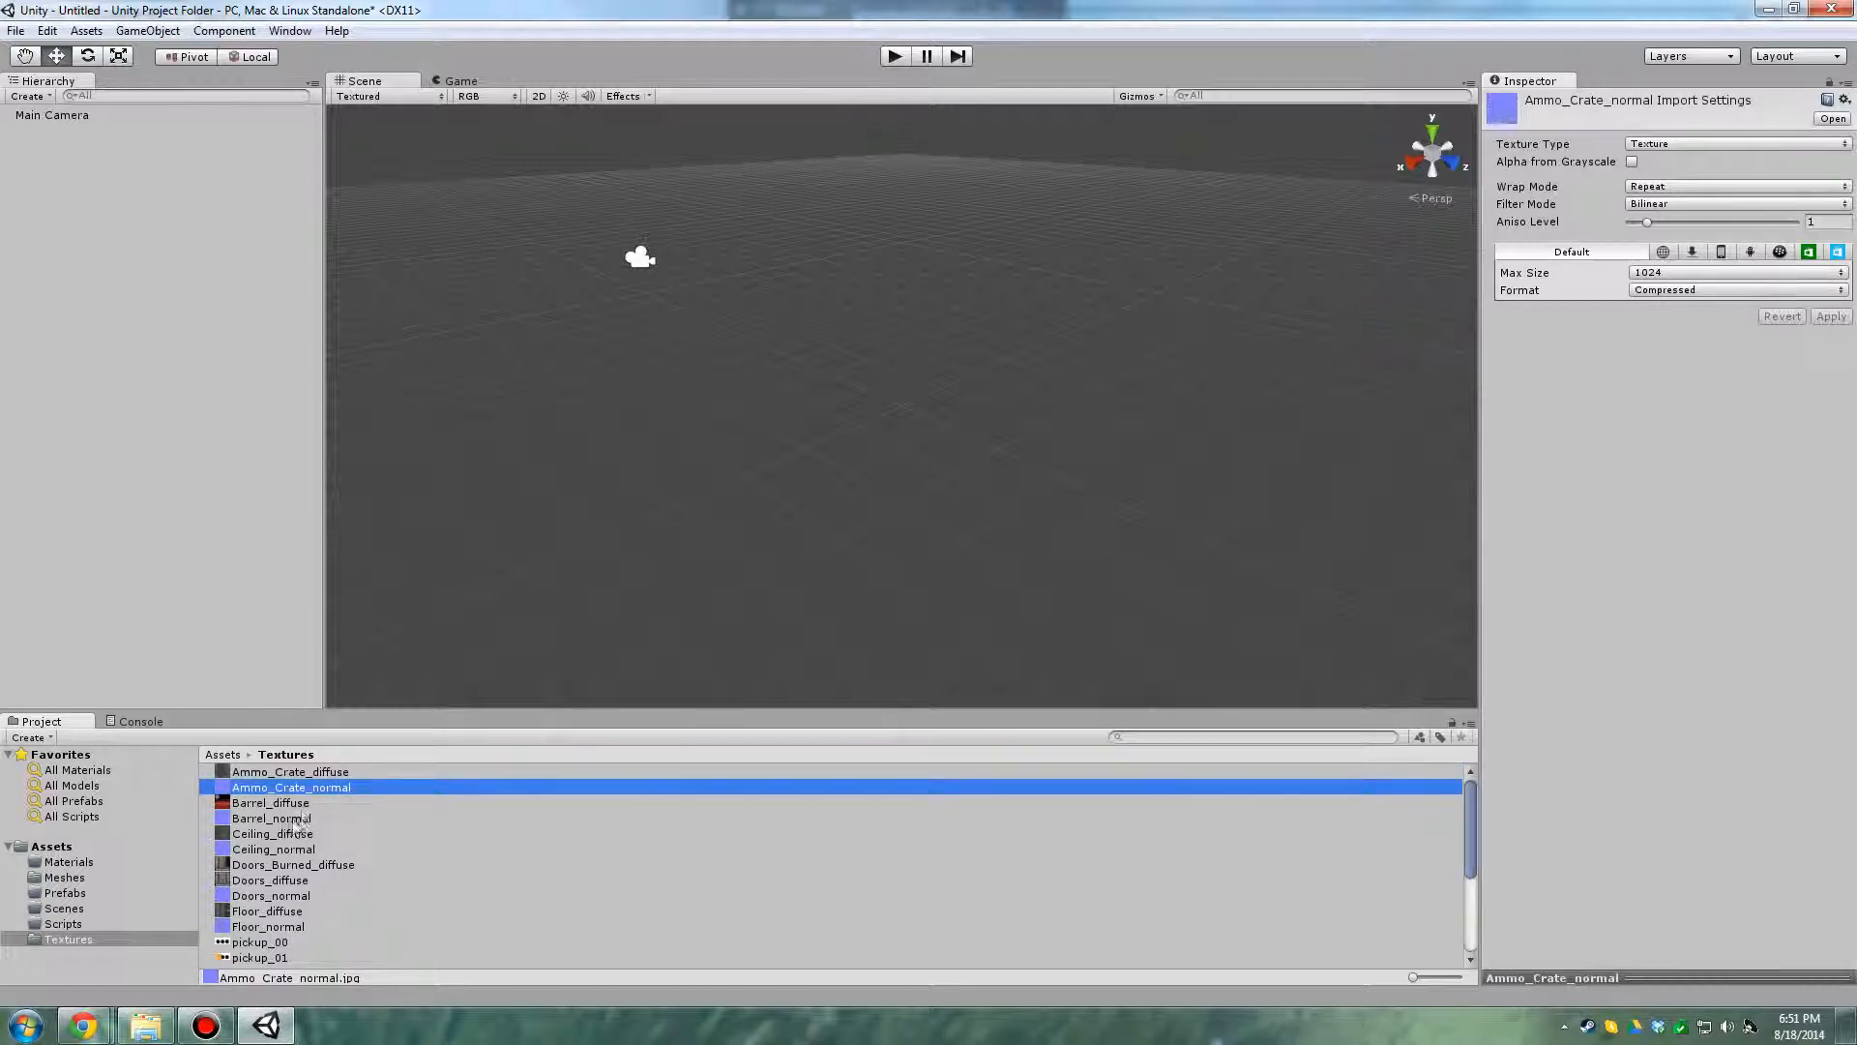
left_click(304, 820, "ctrl")
left_click(302, 850, "ctrl")
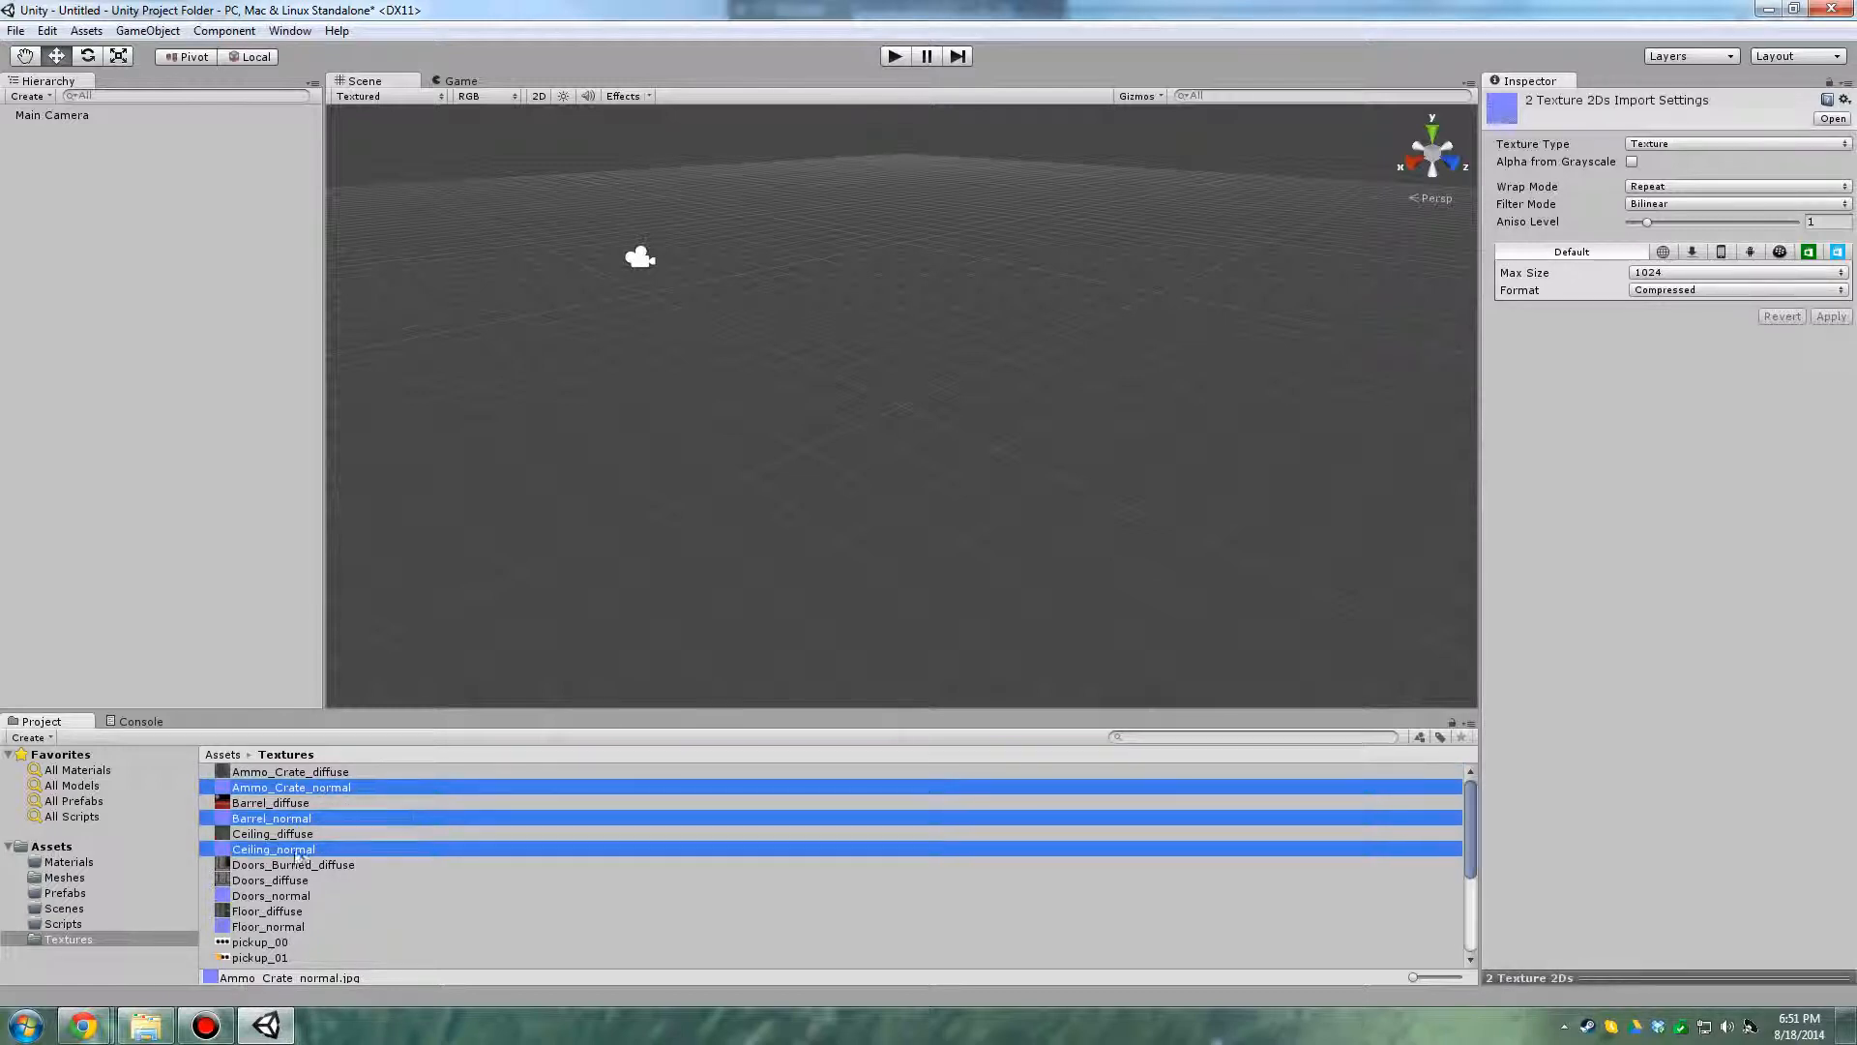
left_click(285, 895, "ctrl")
left_click(277, 927, "ctrl")
Add the normal maps of Props, Rubble, Shotgun, Wall_1_and_Doorframe and Wall_2 to the texture selection
scroll(350, 880, "down", 3)
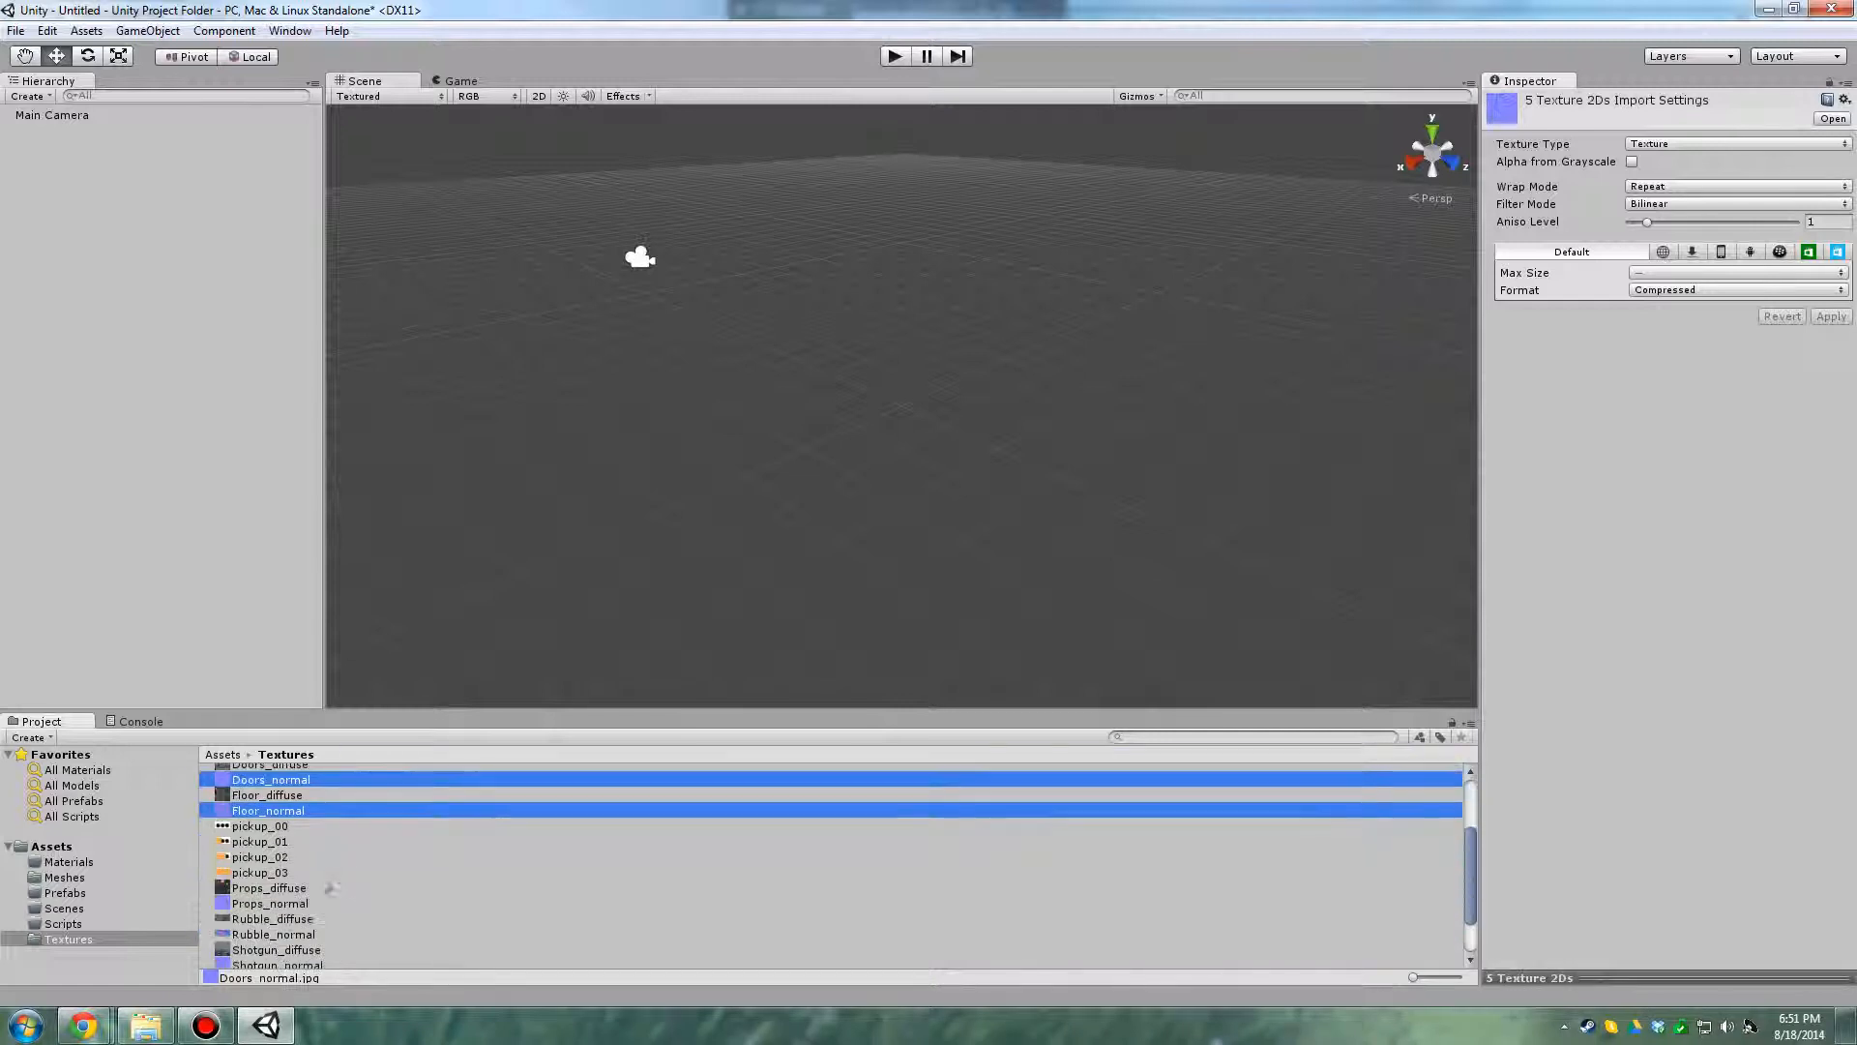
left_click(274, 903, "ctrl")
left_click(281, 934, "ctrl")
scroll(322, 917, "down", 2)
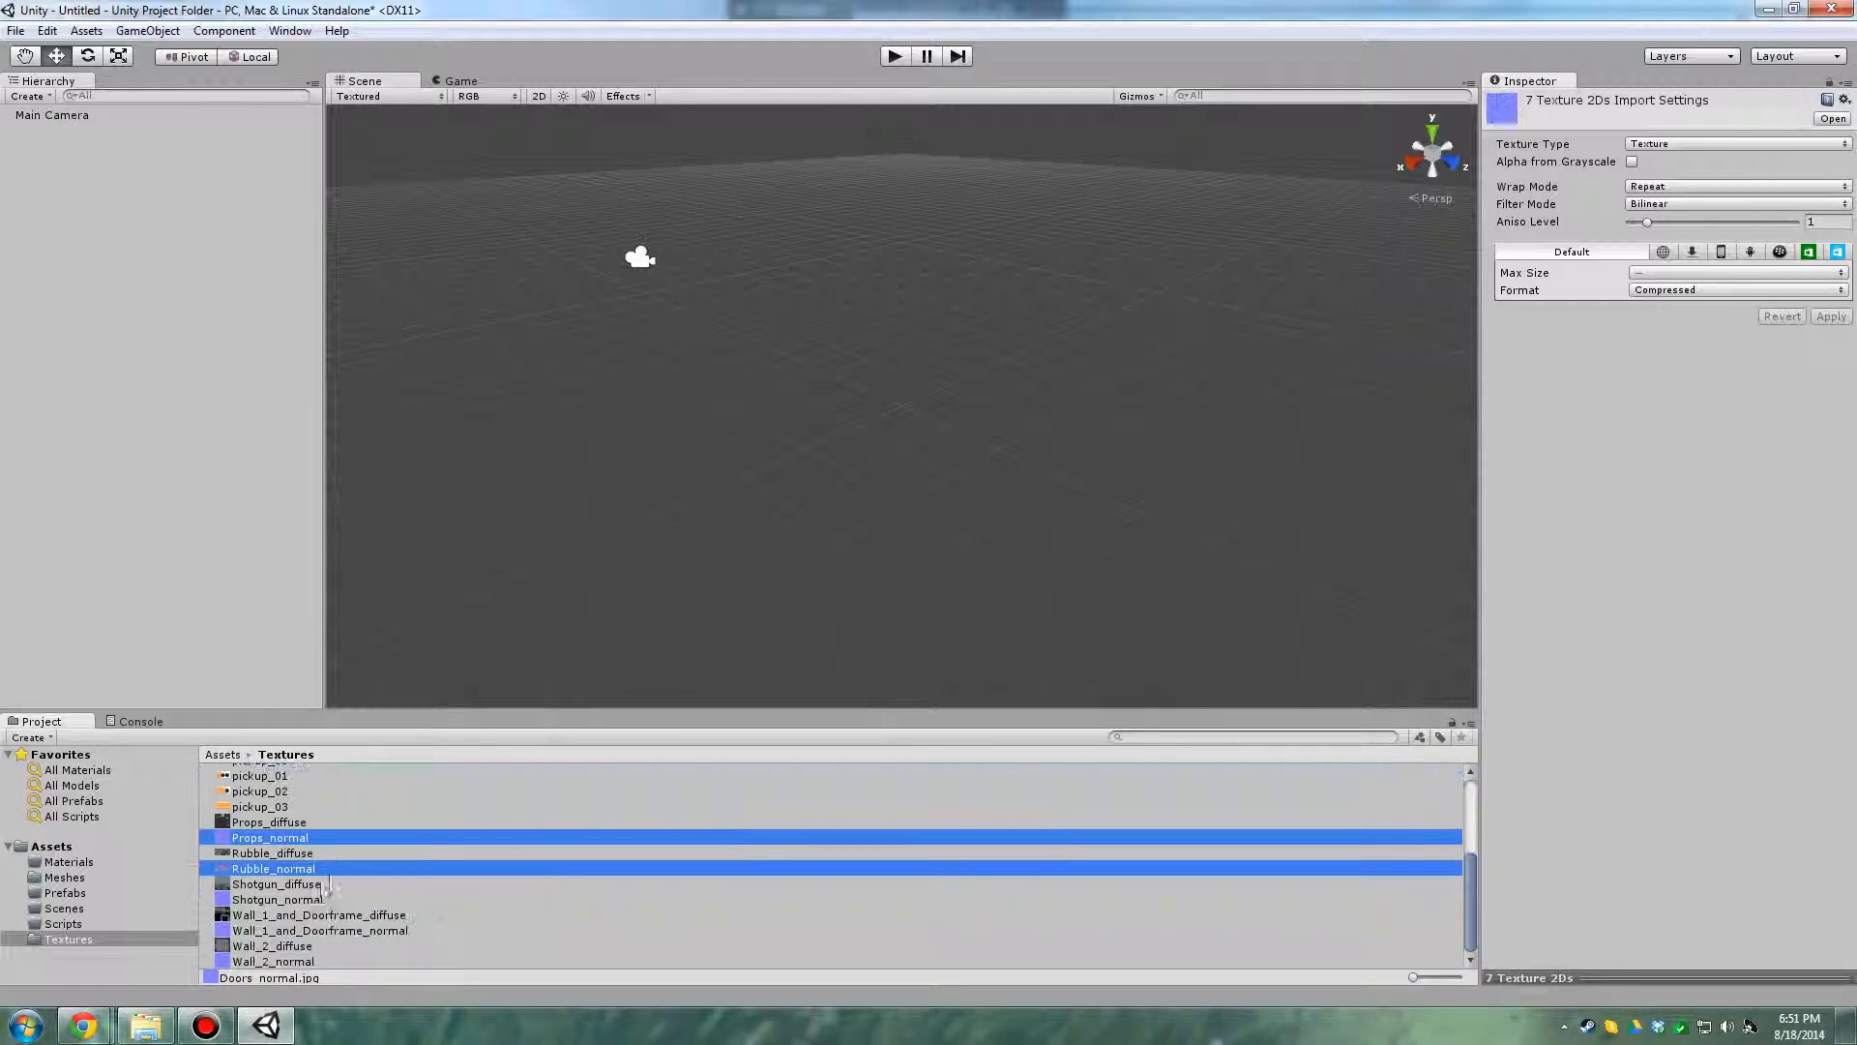
left_click(281, 900, "ctrl")
left_click(267, 931, "ctrl")
left_click(271, 961, "ctrl")
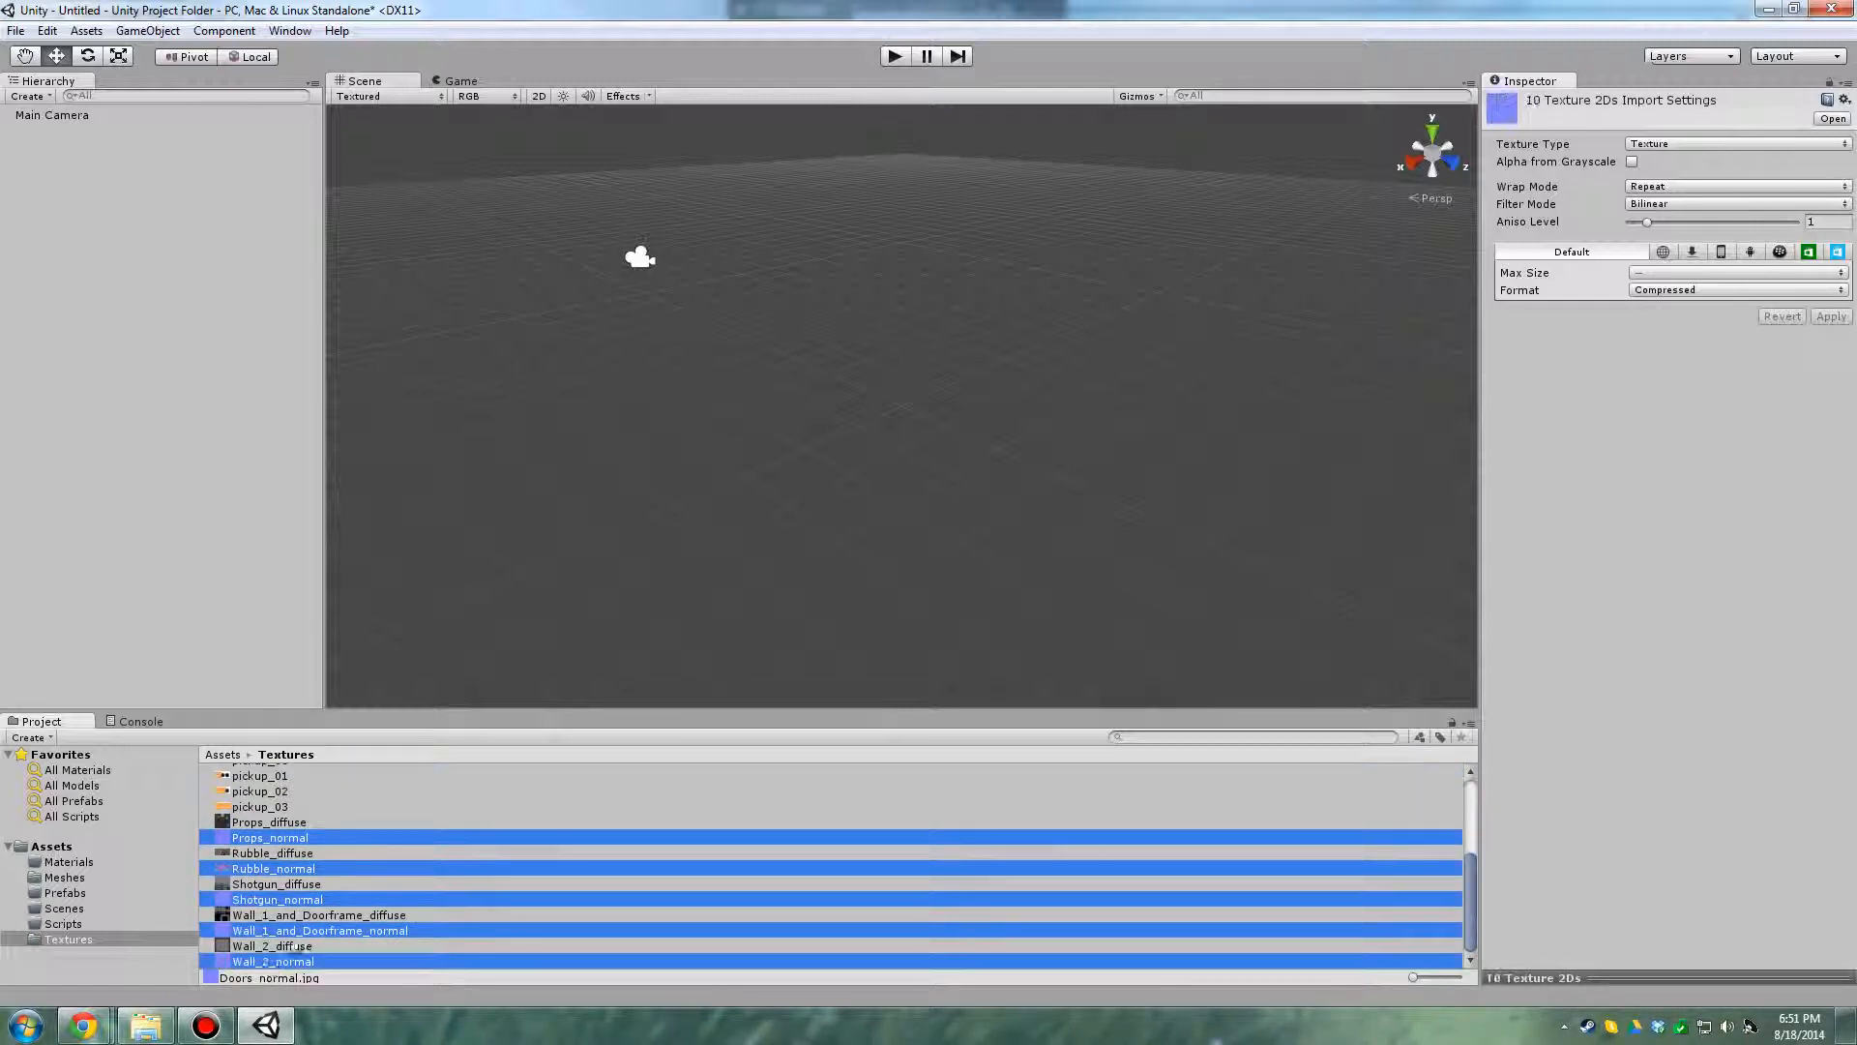
Set the Texture Type of all selected normal textures to Normal map and apply the change
scroll(325, 913, "up", 5)
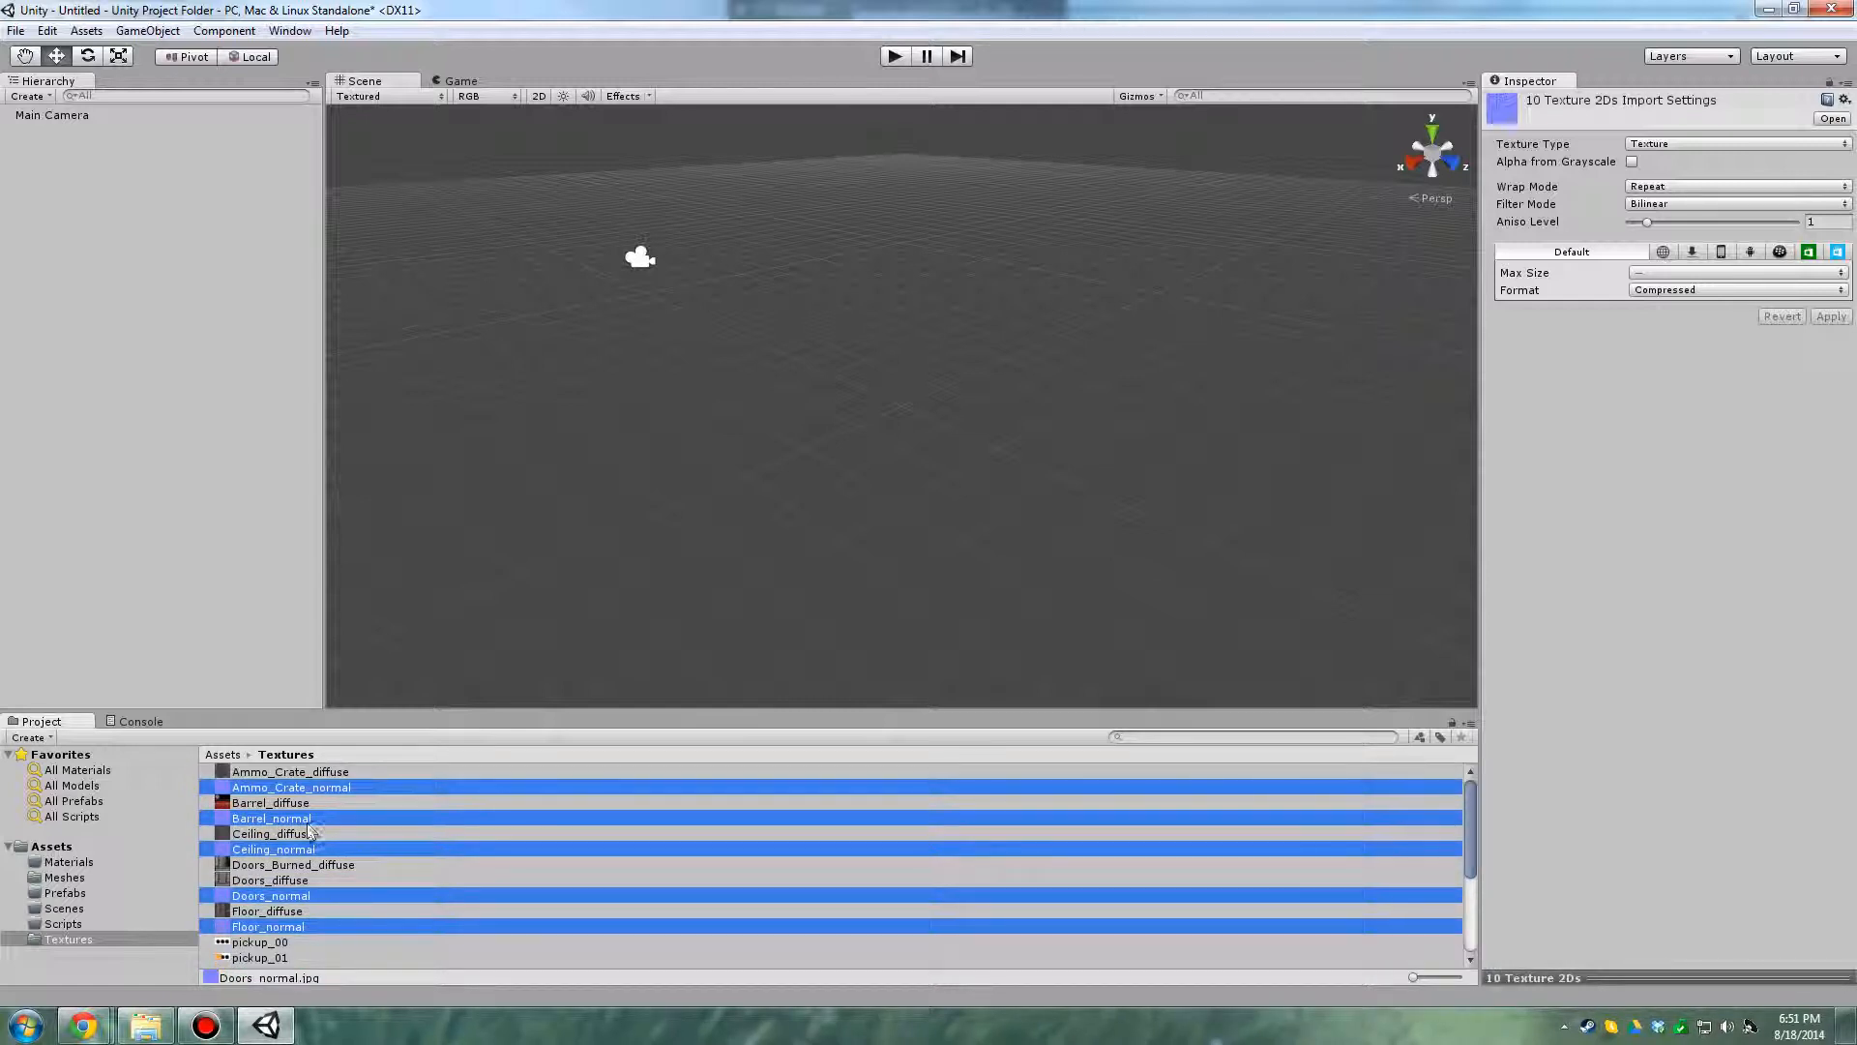
scroll(309, 834, "down", 5)
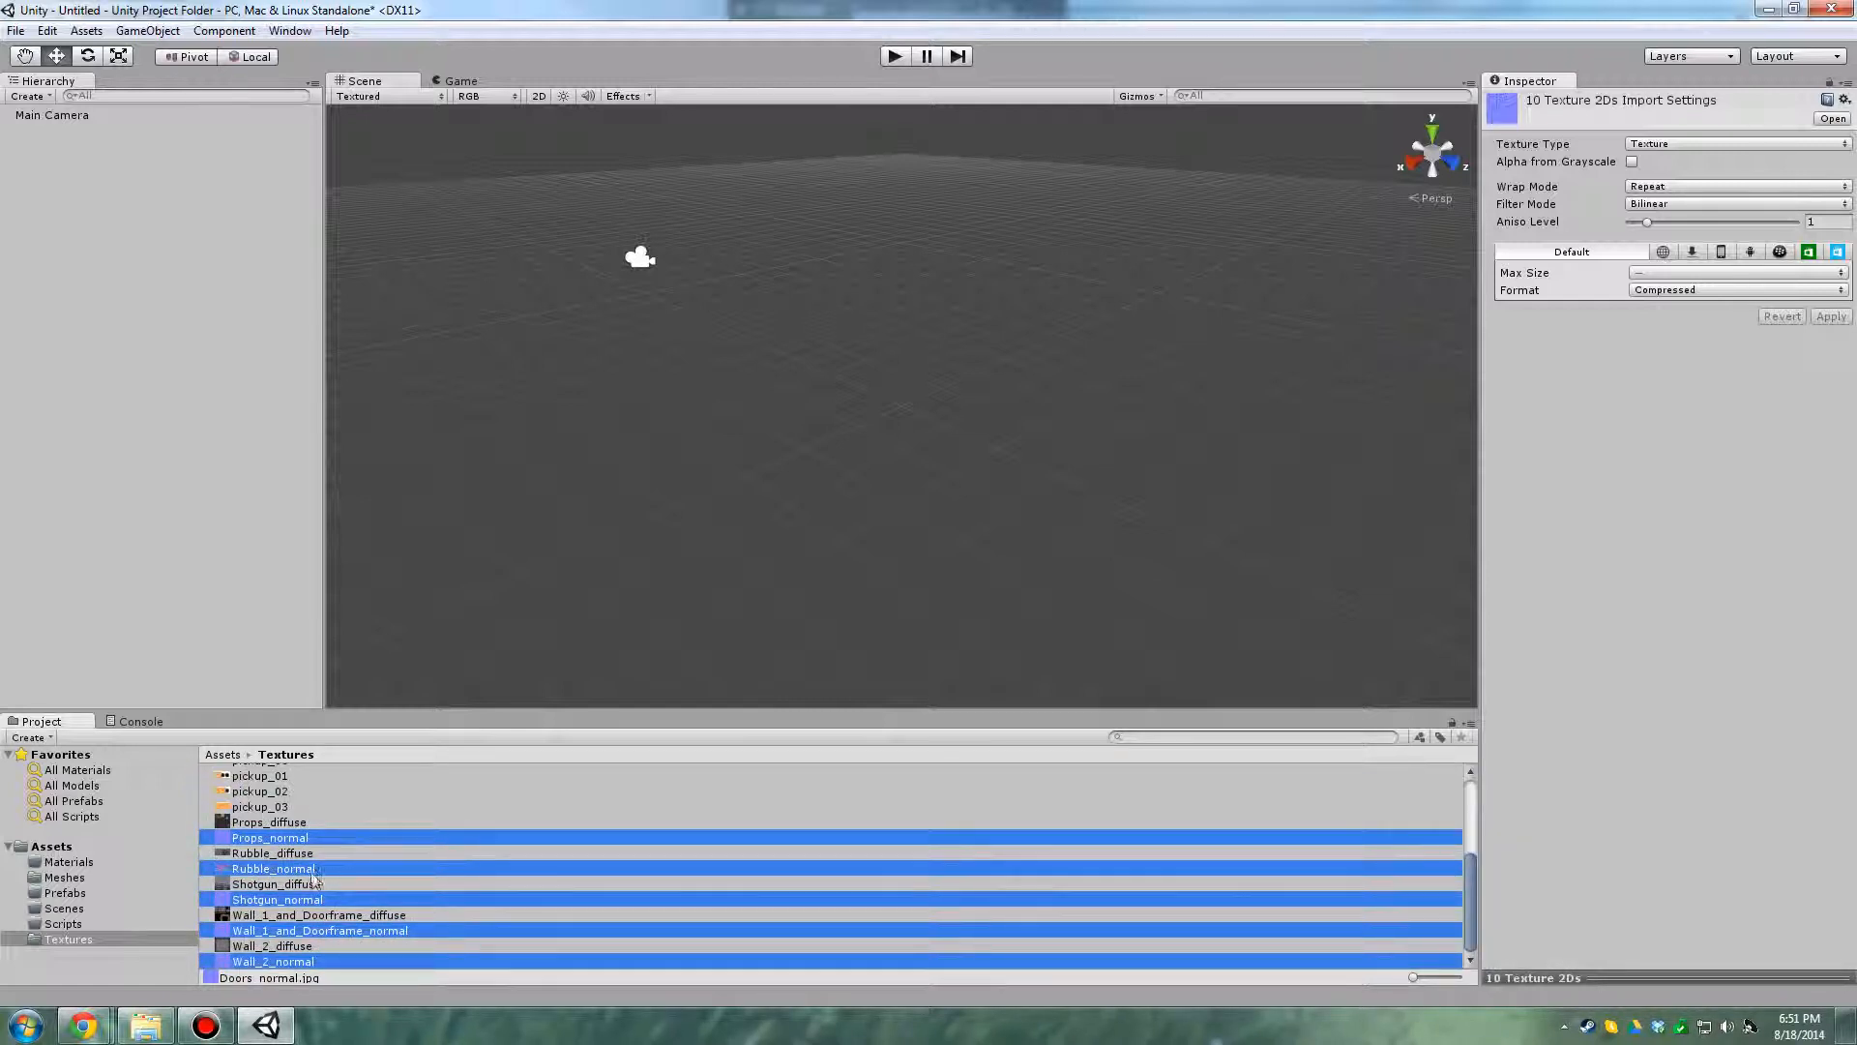
scroll(316, 876, "up", 5)
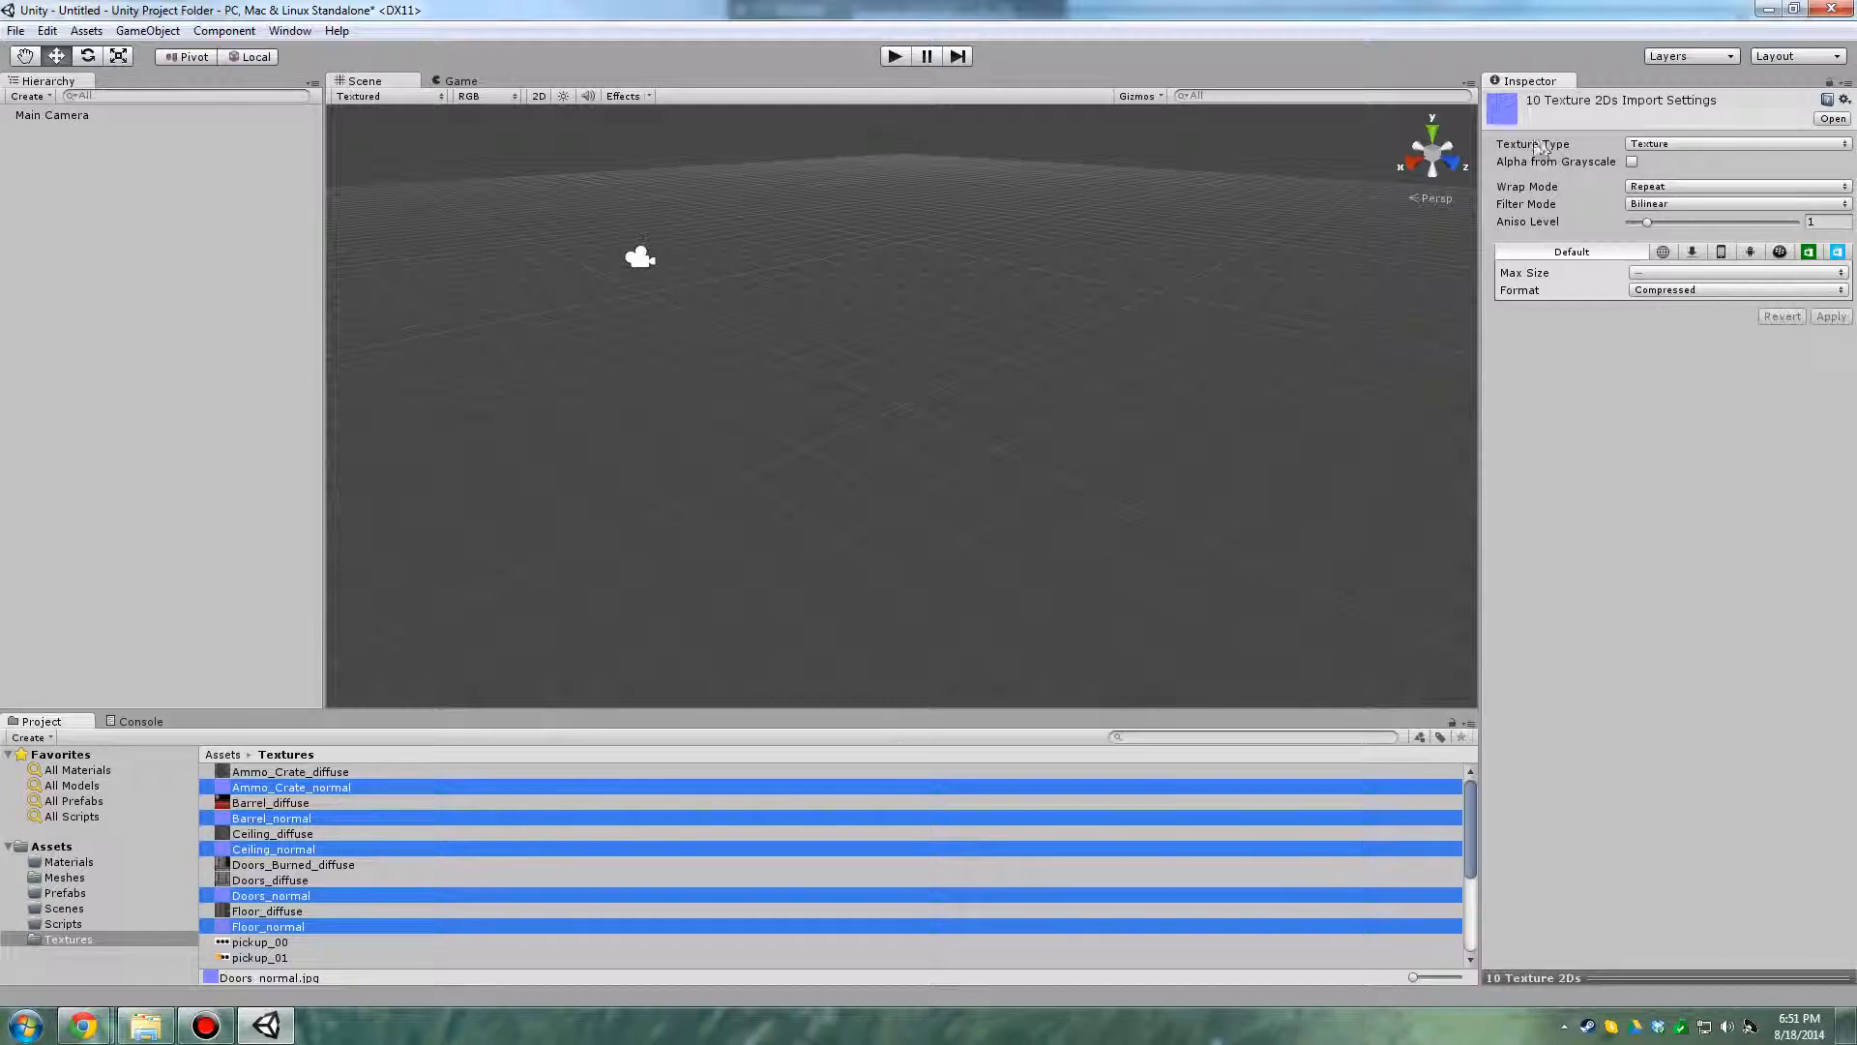
left_click(1687, 145)
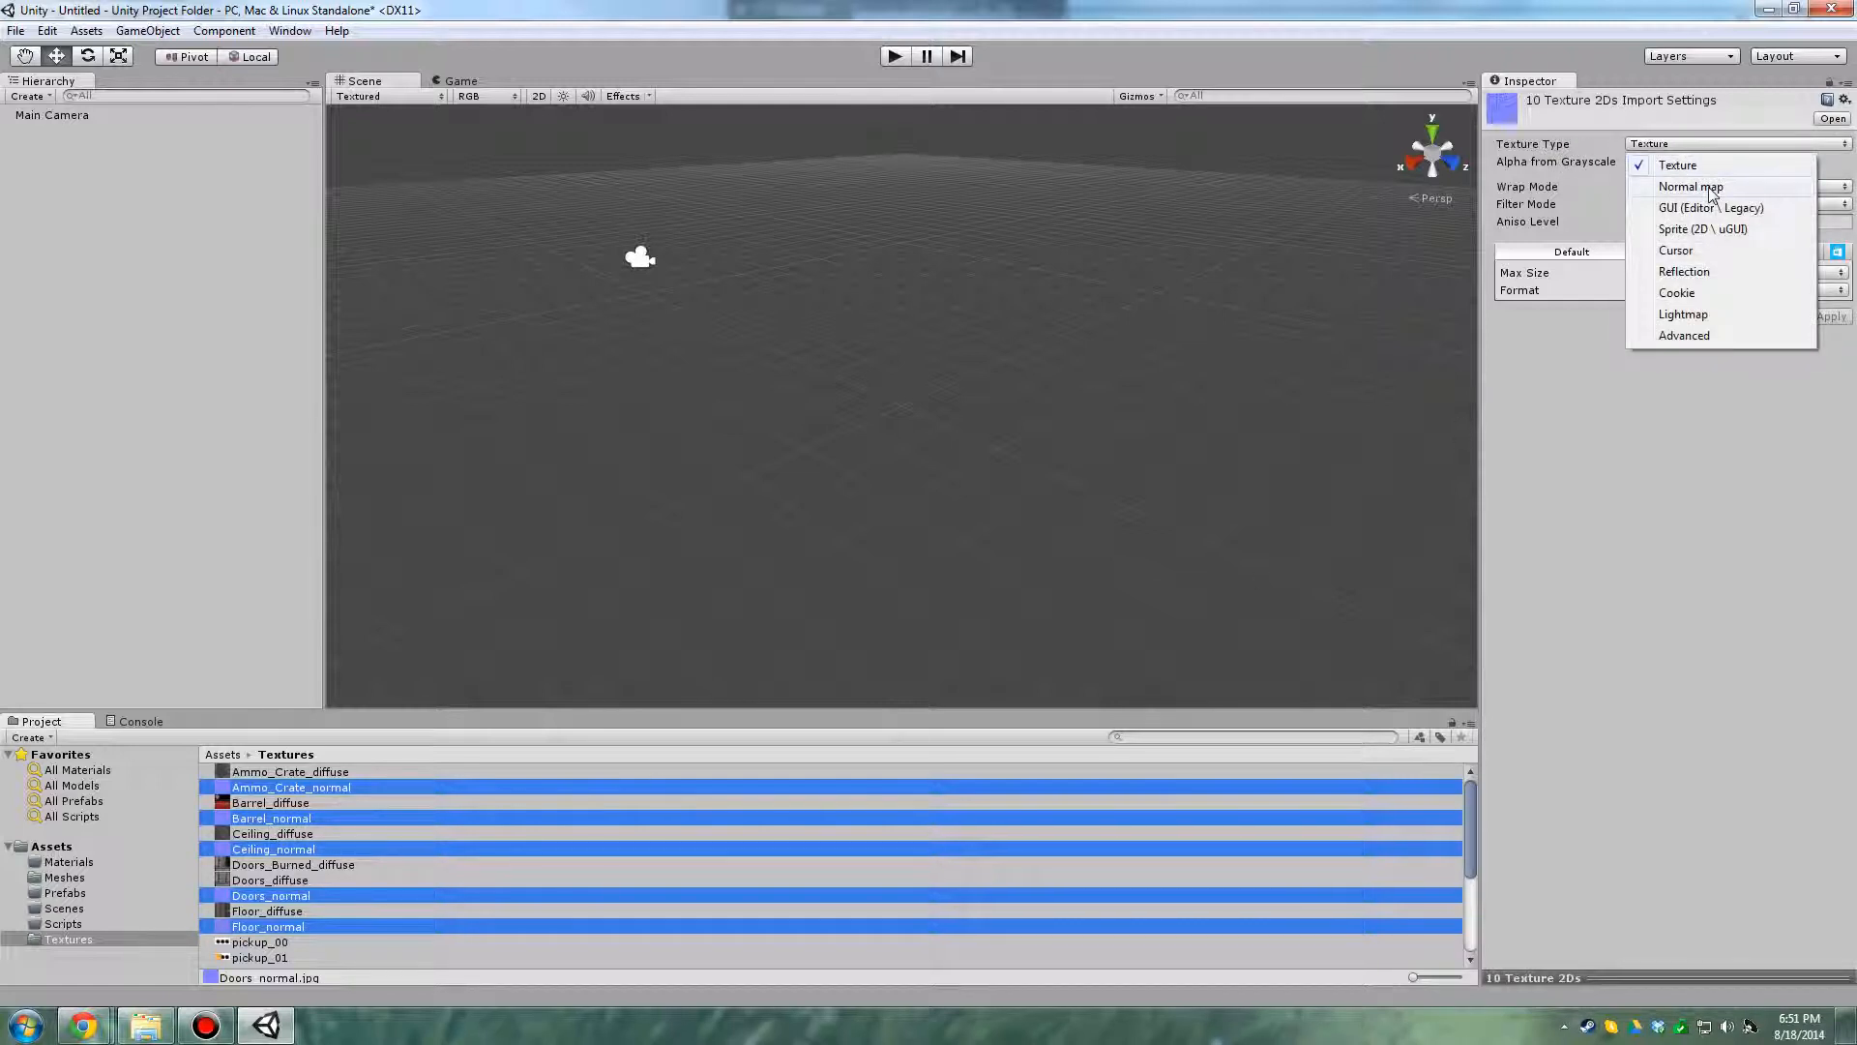
left_click(1699, 188)
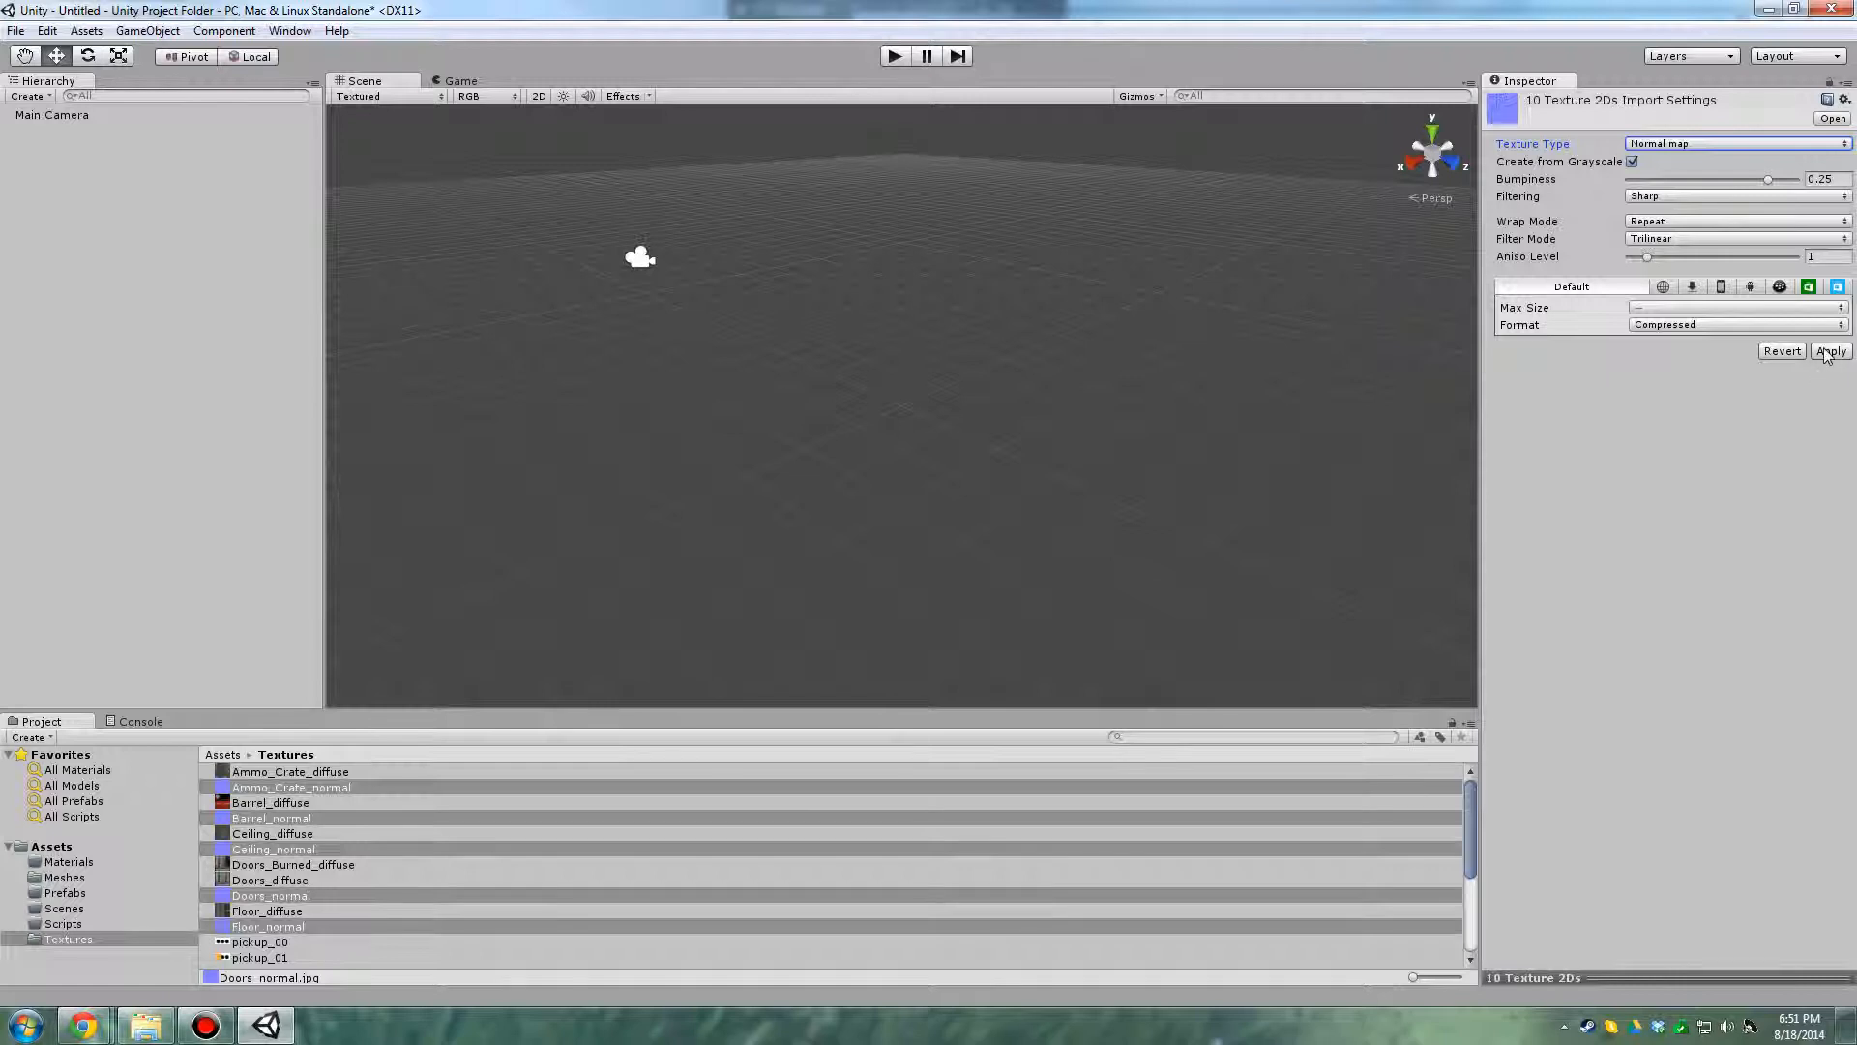
left_click(1831, 351)
Set the Texture Type of pickup_00 through pickup_03 to GUI (Editor \ Legacy), apply it, and clear the selection
scroll(282, 882, "down", 3)
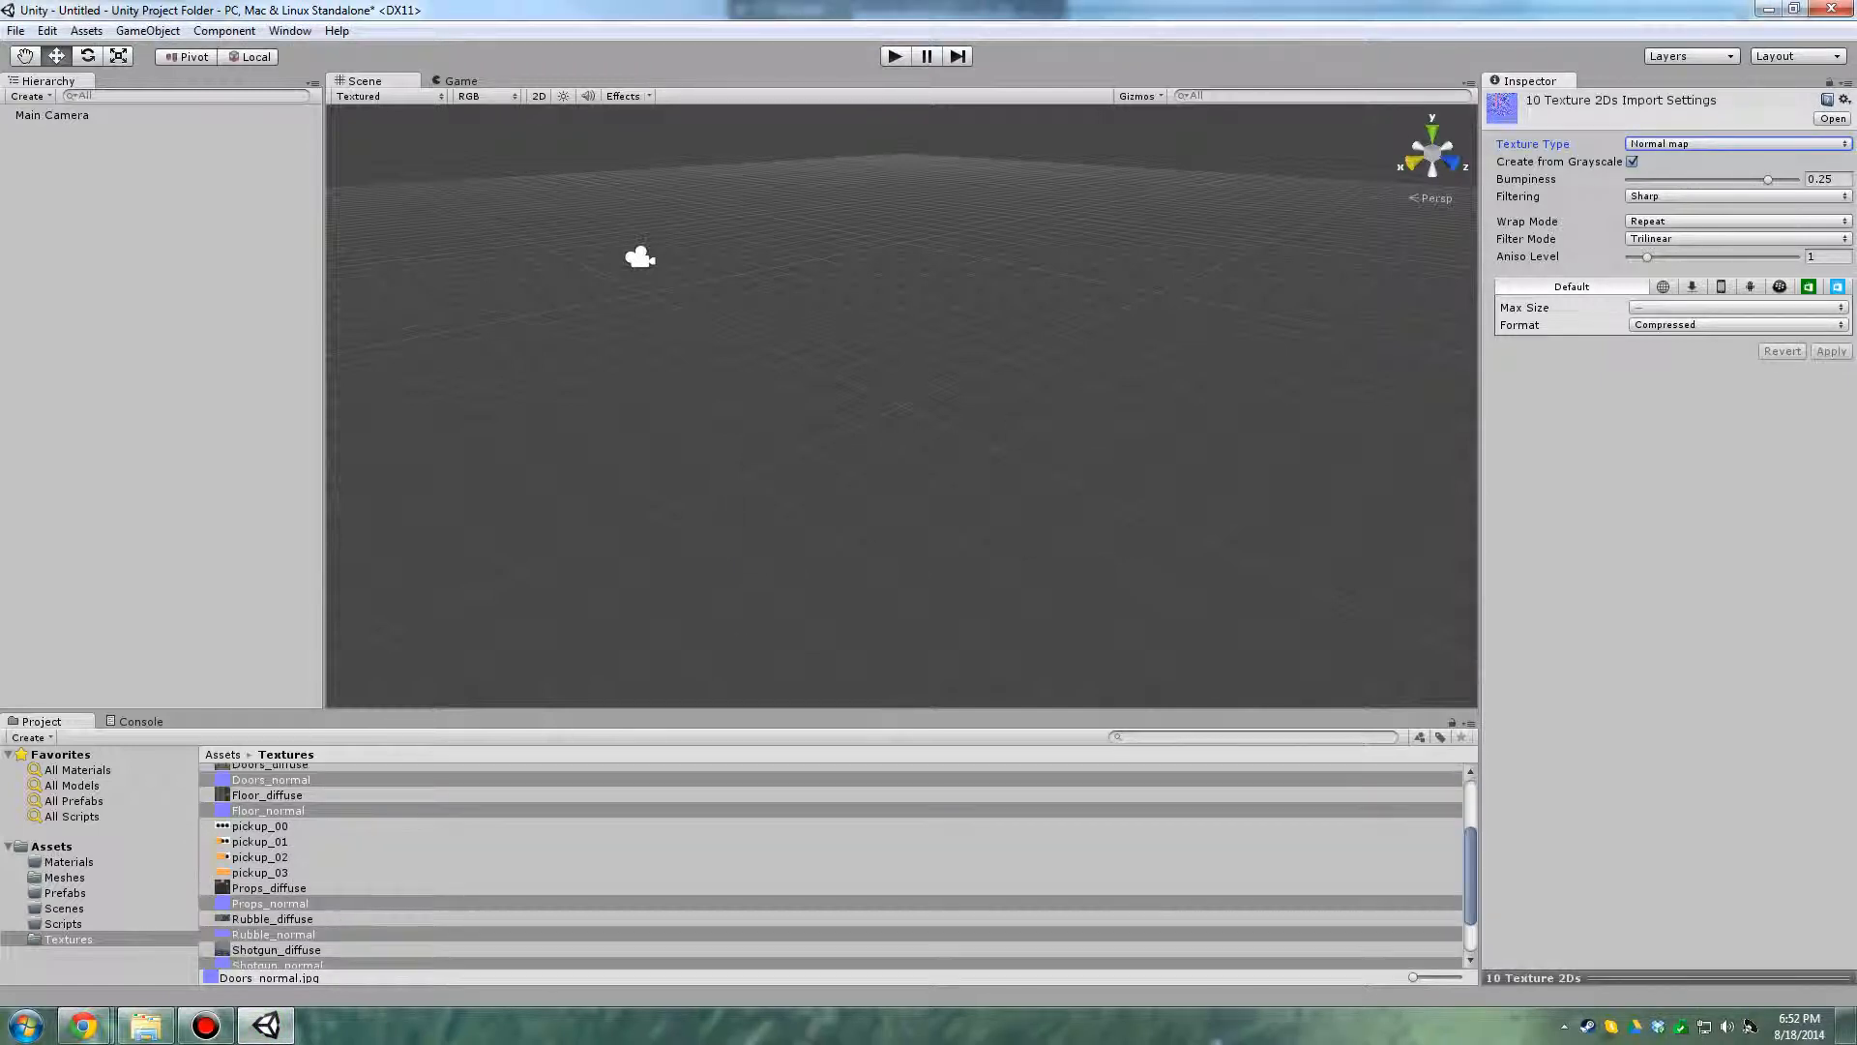
left_click(270, 829)
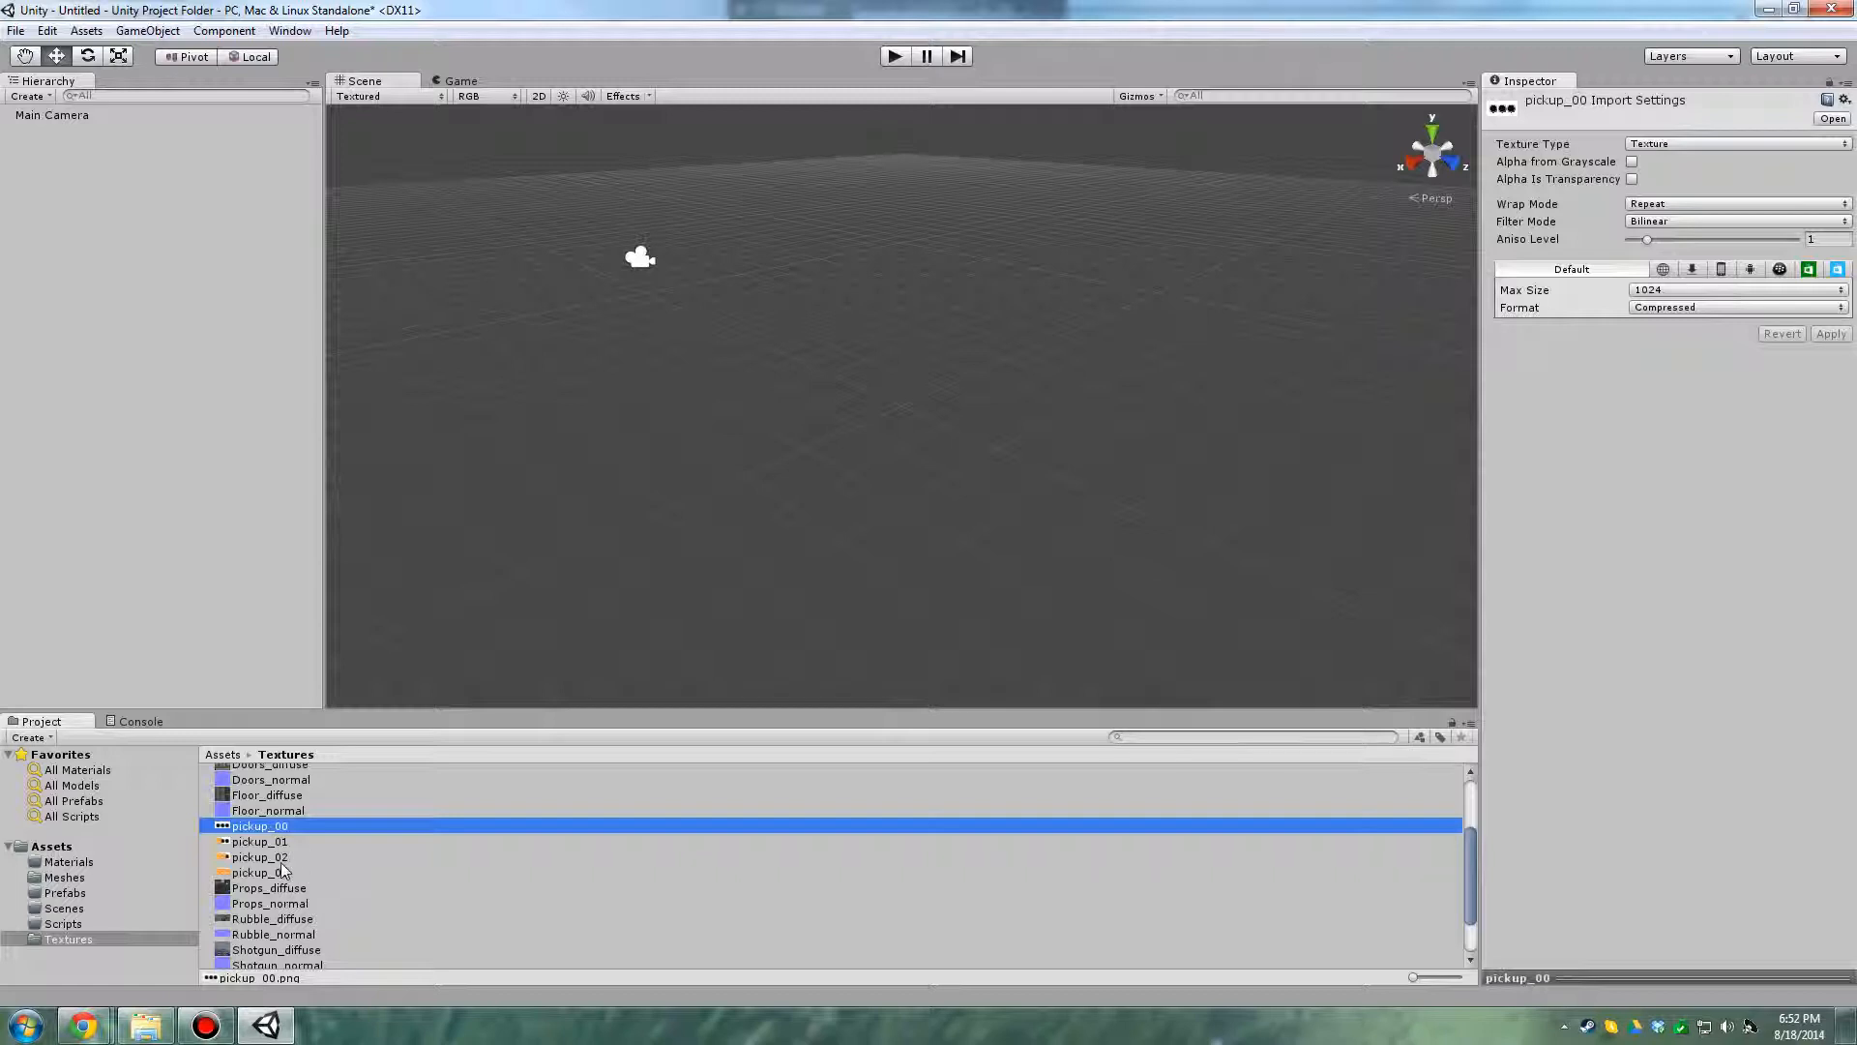
left_click(276, 875, "shift")
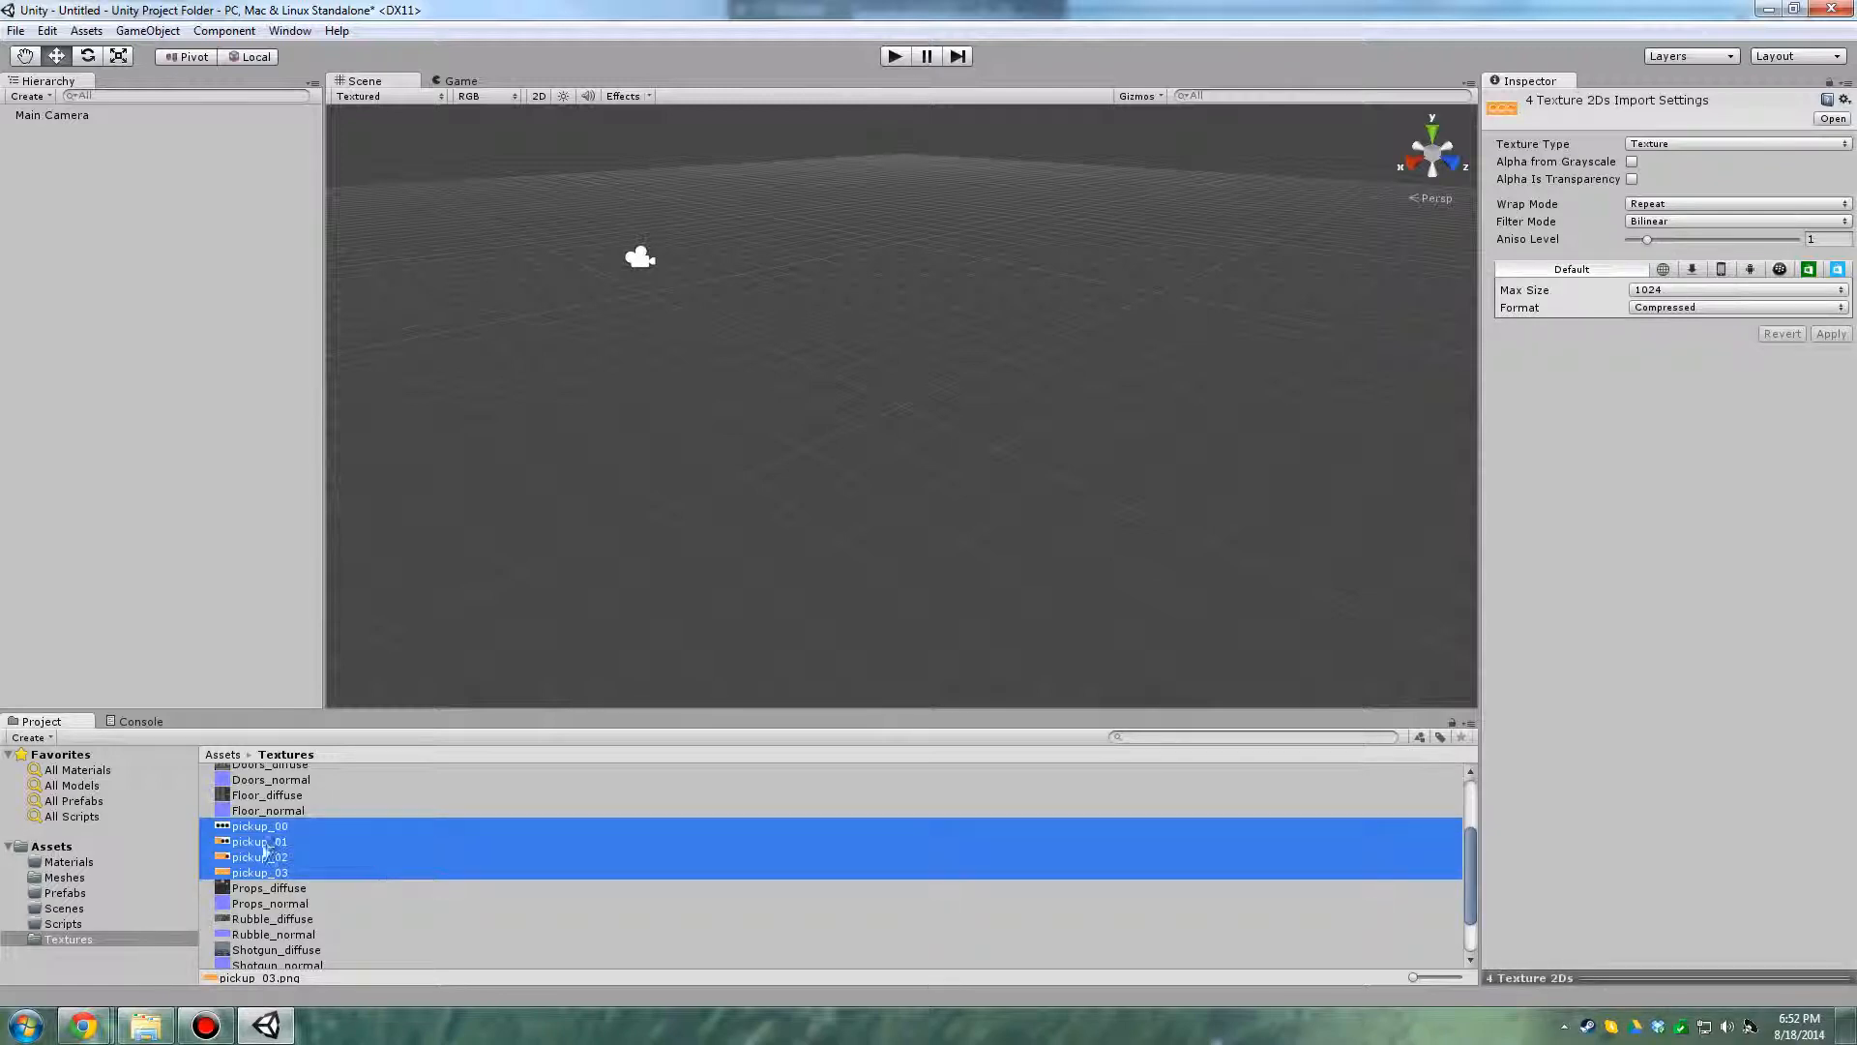
left_click(1697, 144)
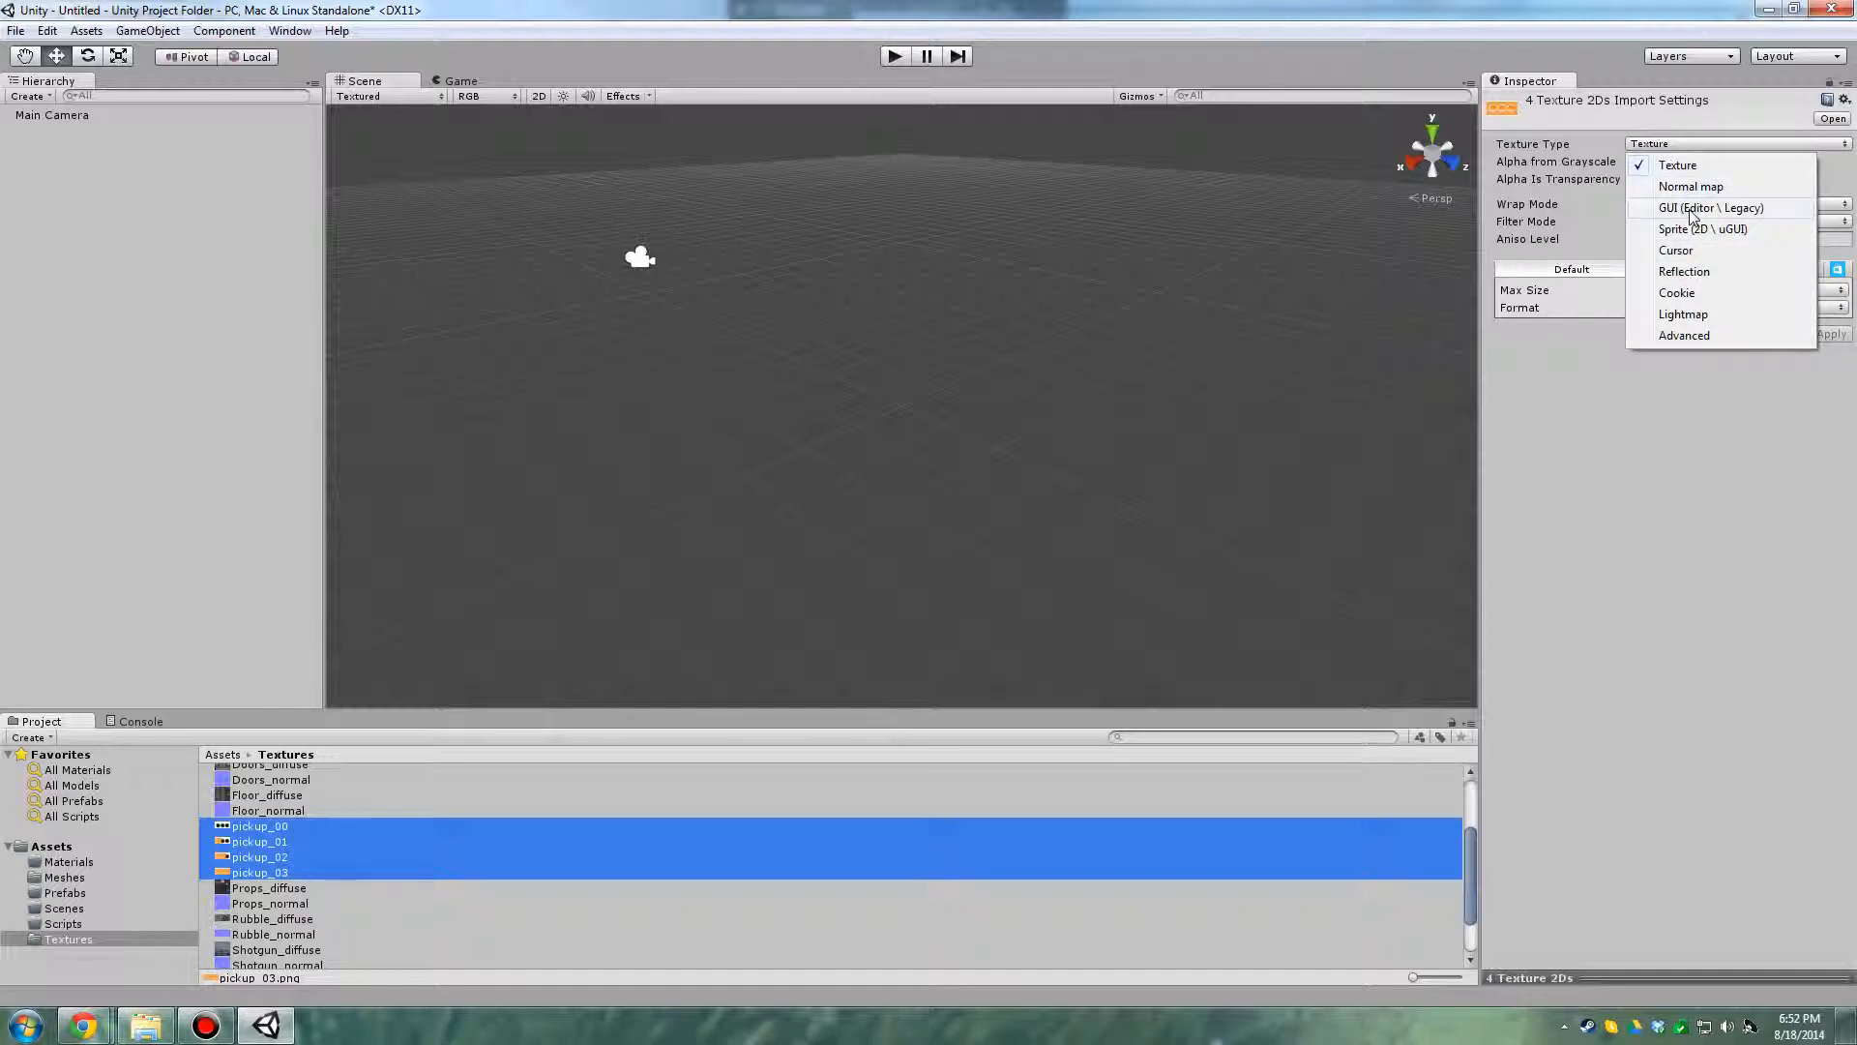
left_click(1693, 209)
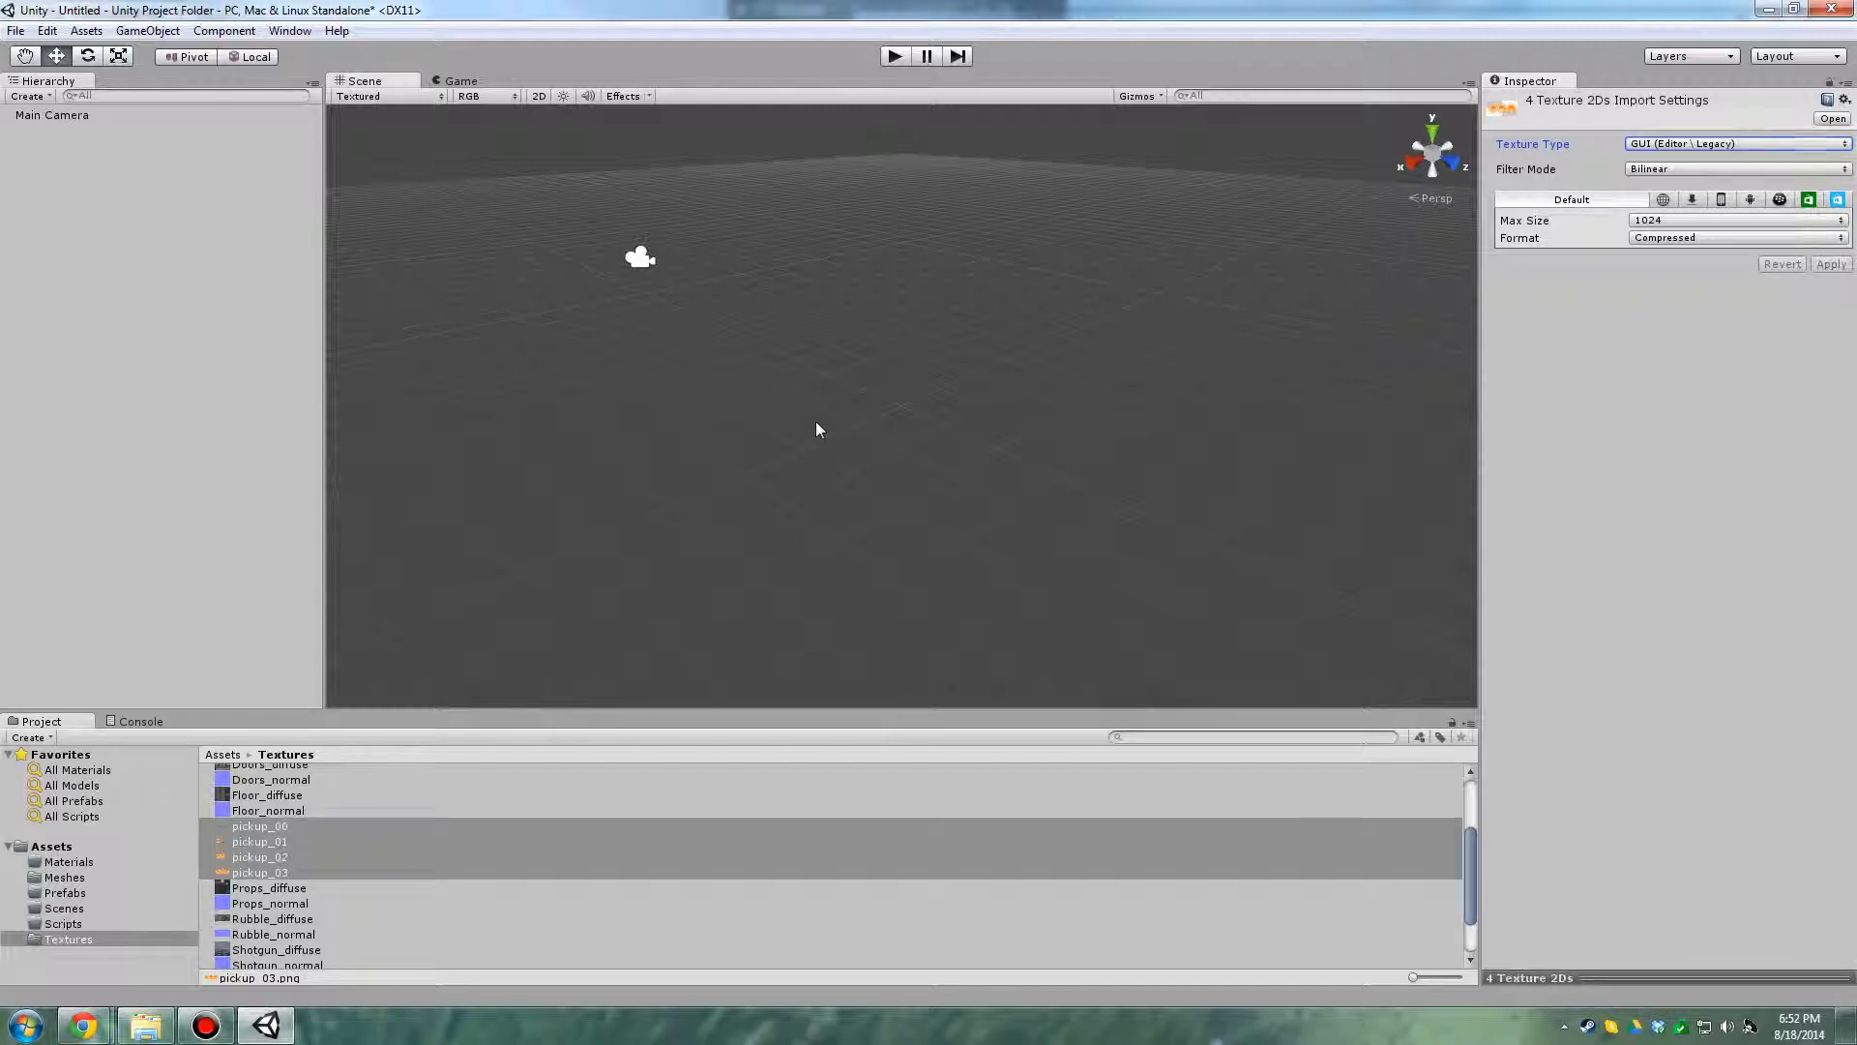
left_click(784, 457)
Review the contents of the Assets subfolders, comparing the imported files in Meshes and Textures
left_click(66, 876)
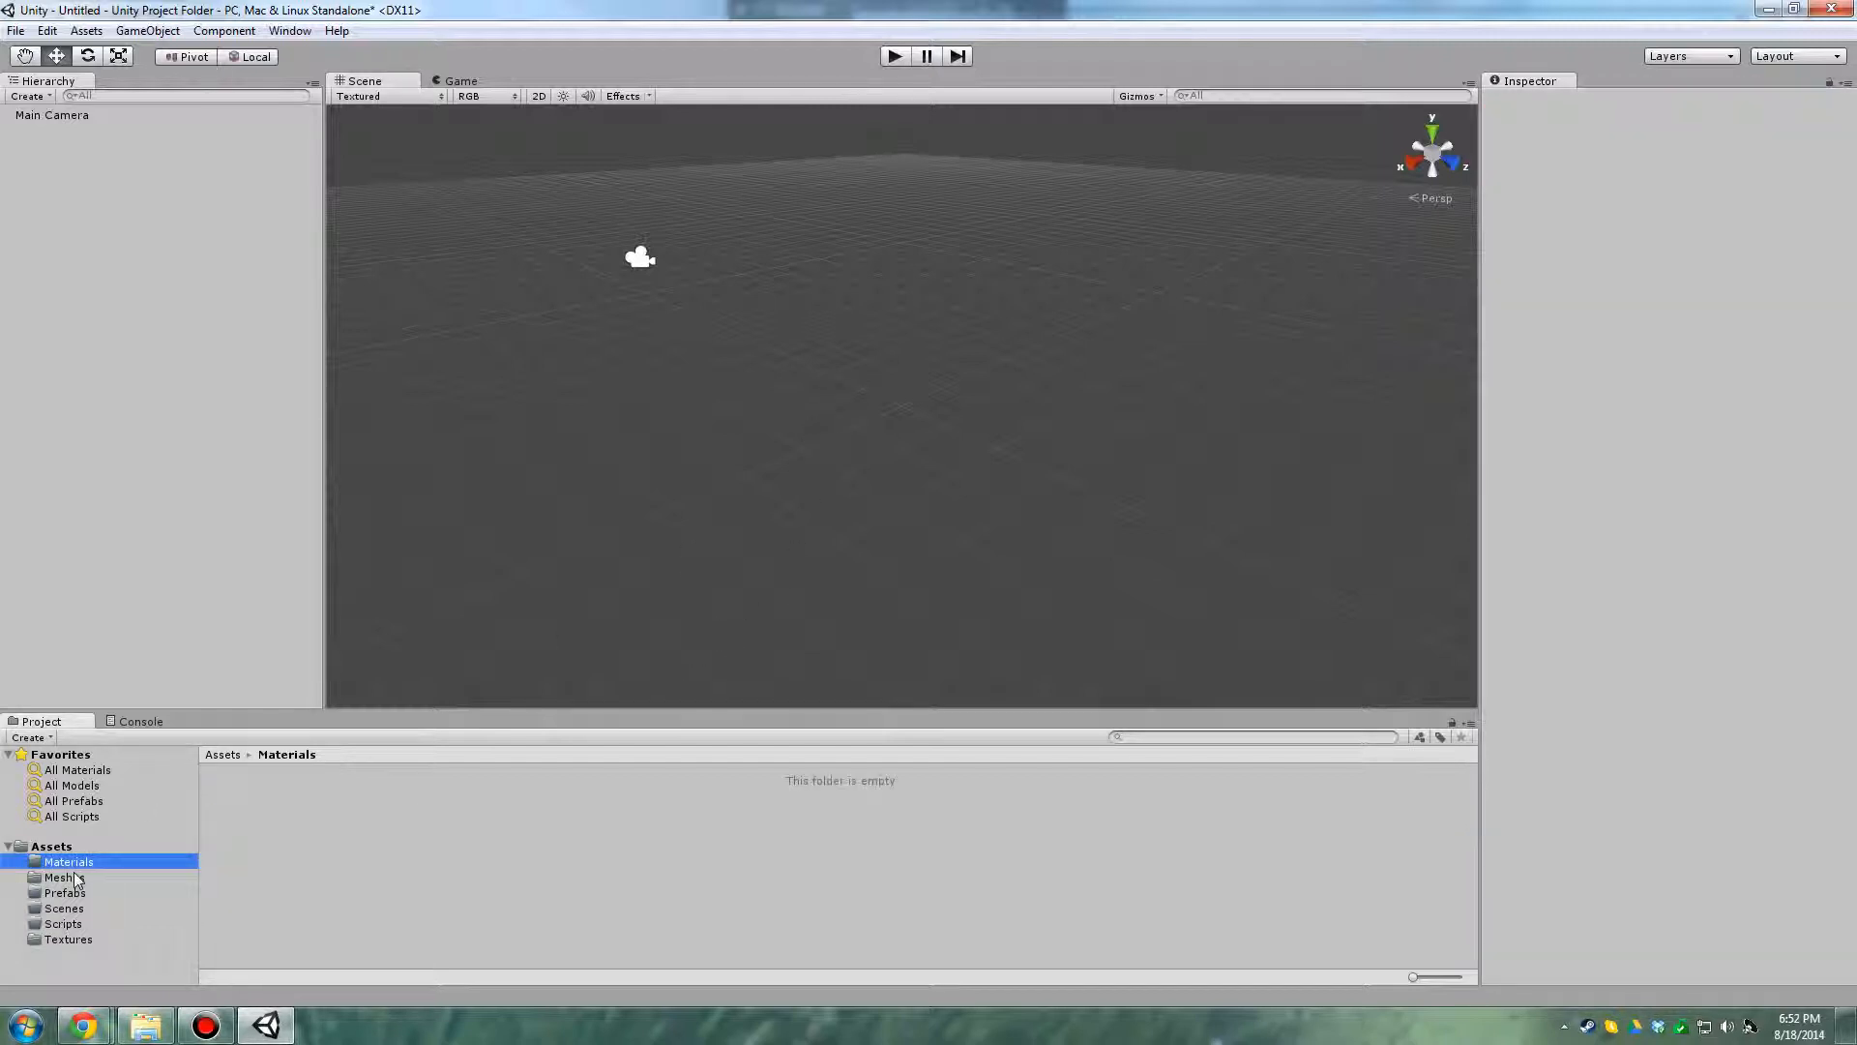
left_click(75, 893)
left_click(70, 940)
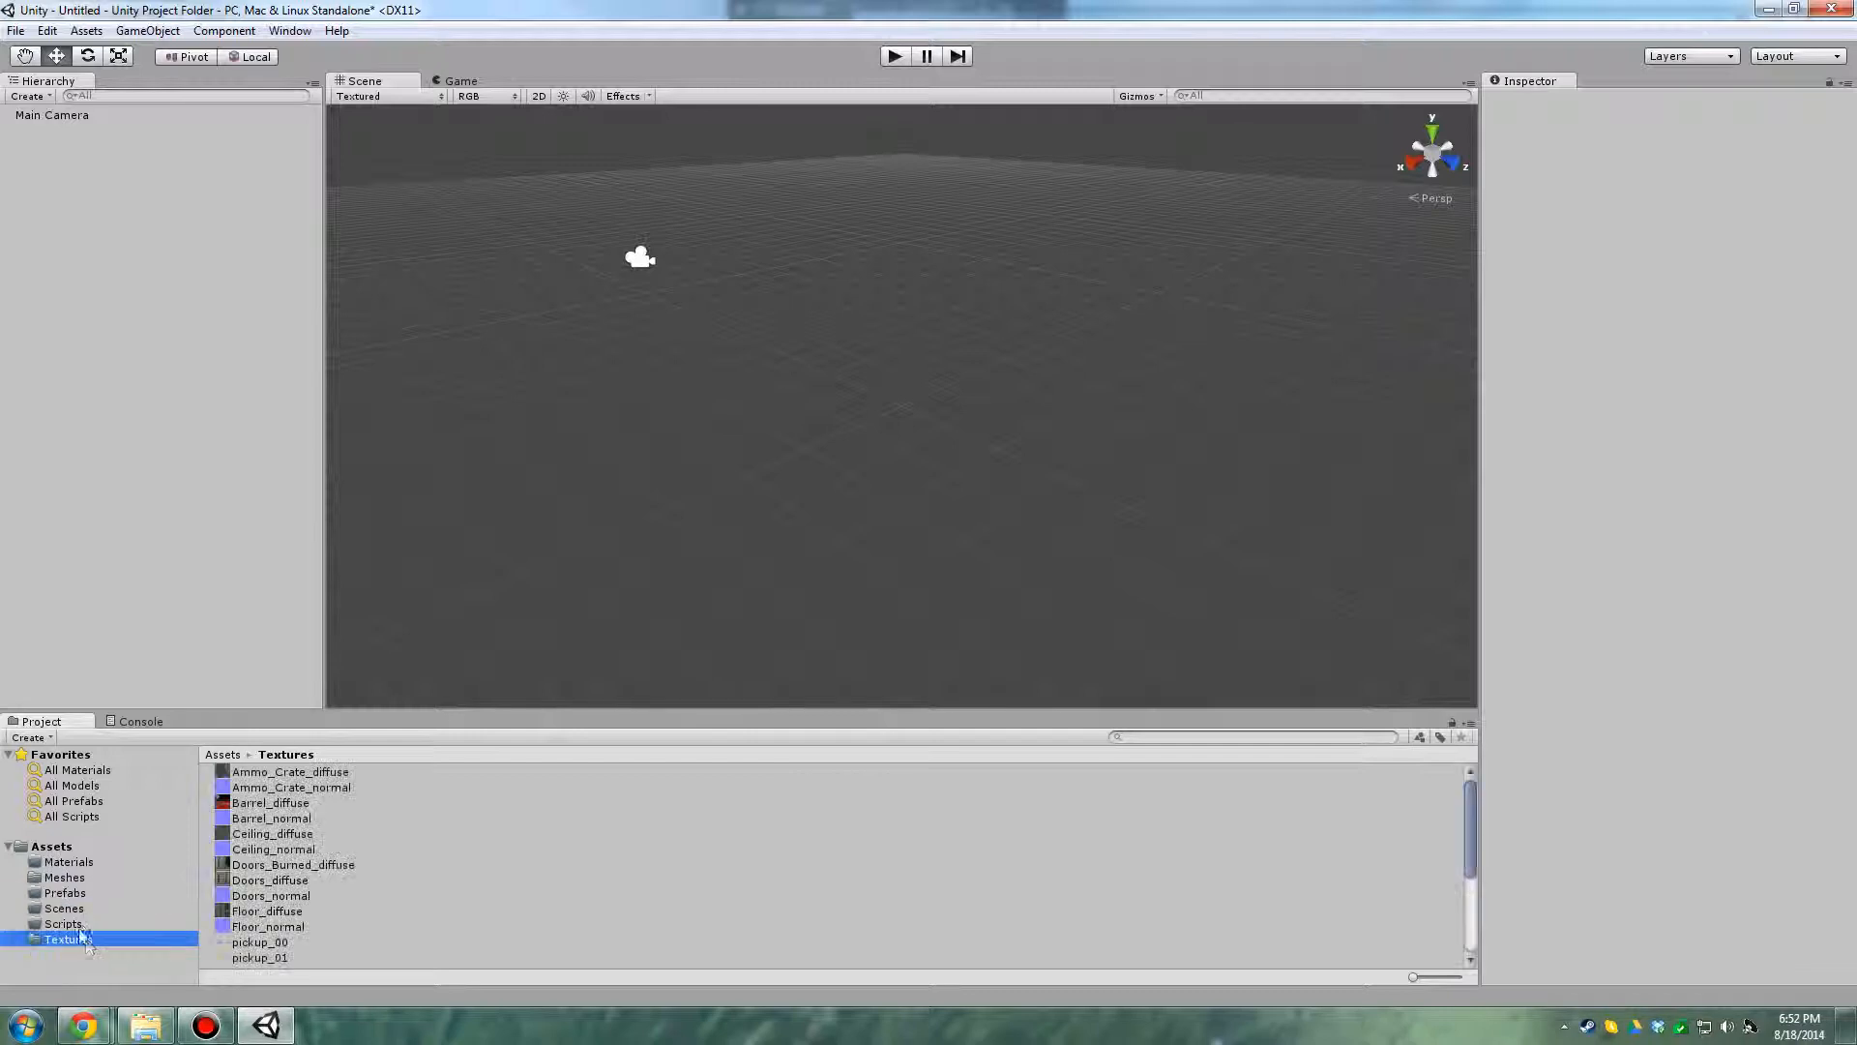
left_click(68, 877)
left_click(69, 940)
left_click(64, 878)
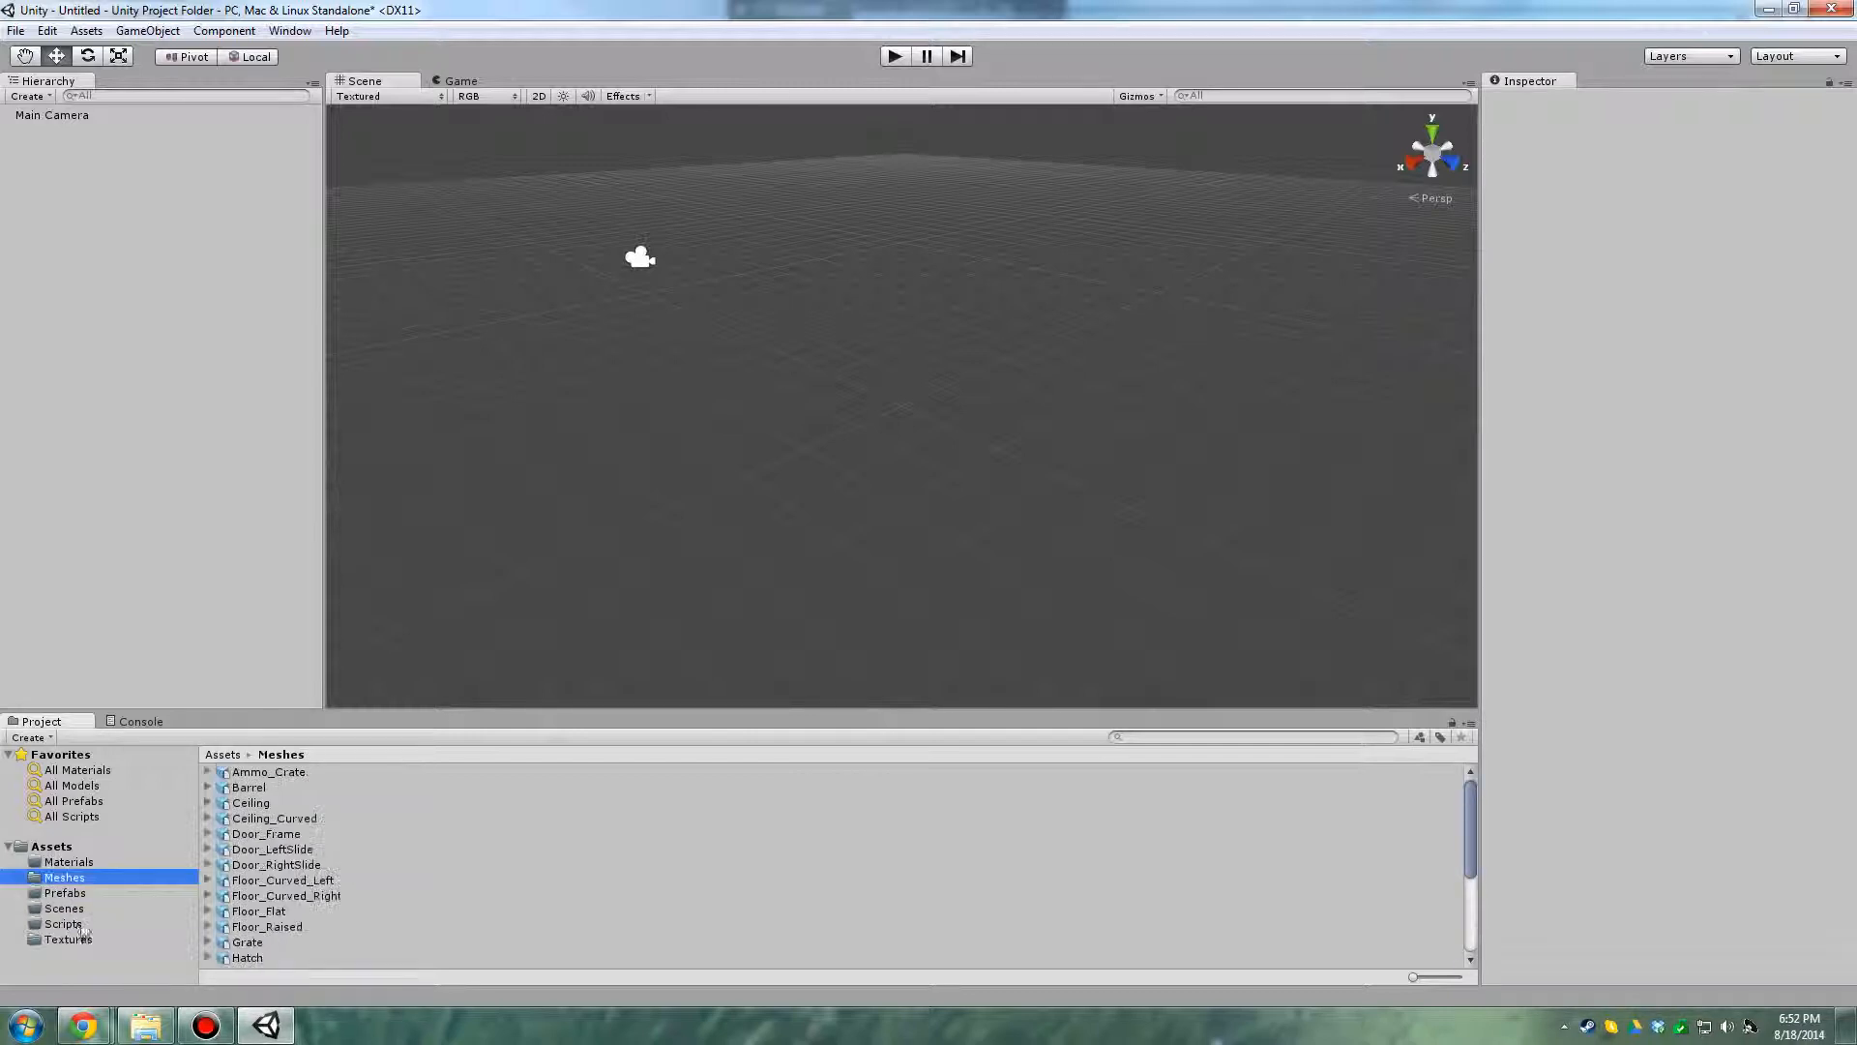
left_click(68, 939)
left_click(66, 878)
left_click(67, 940)
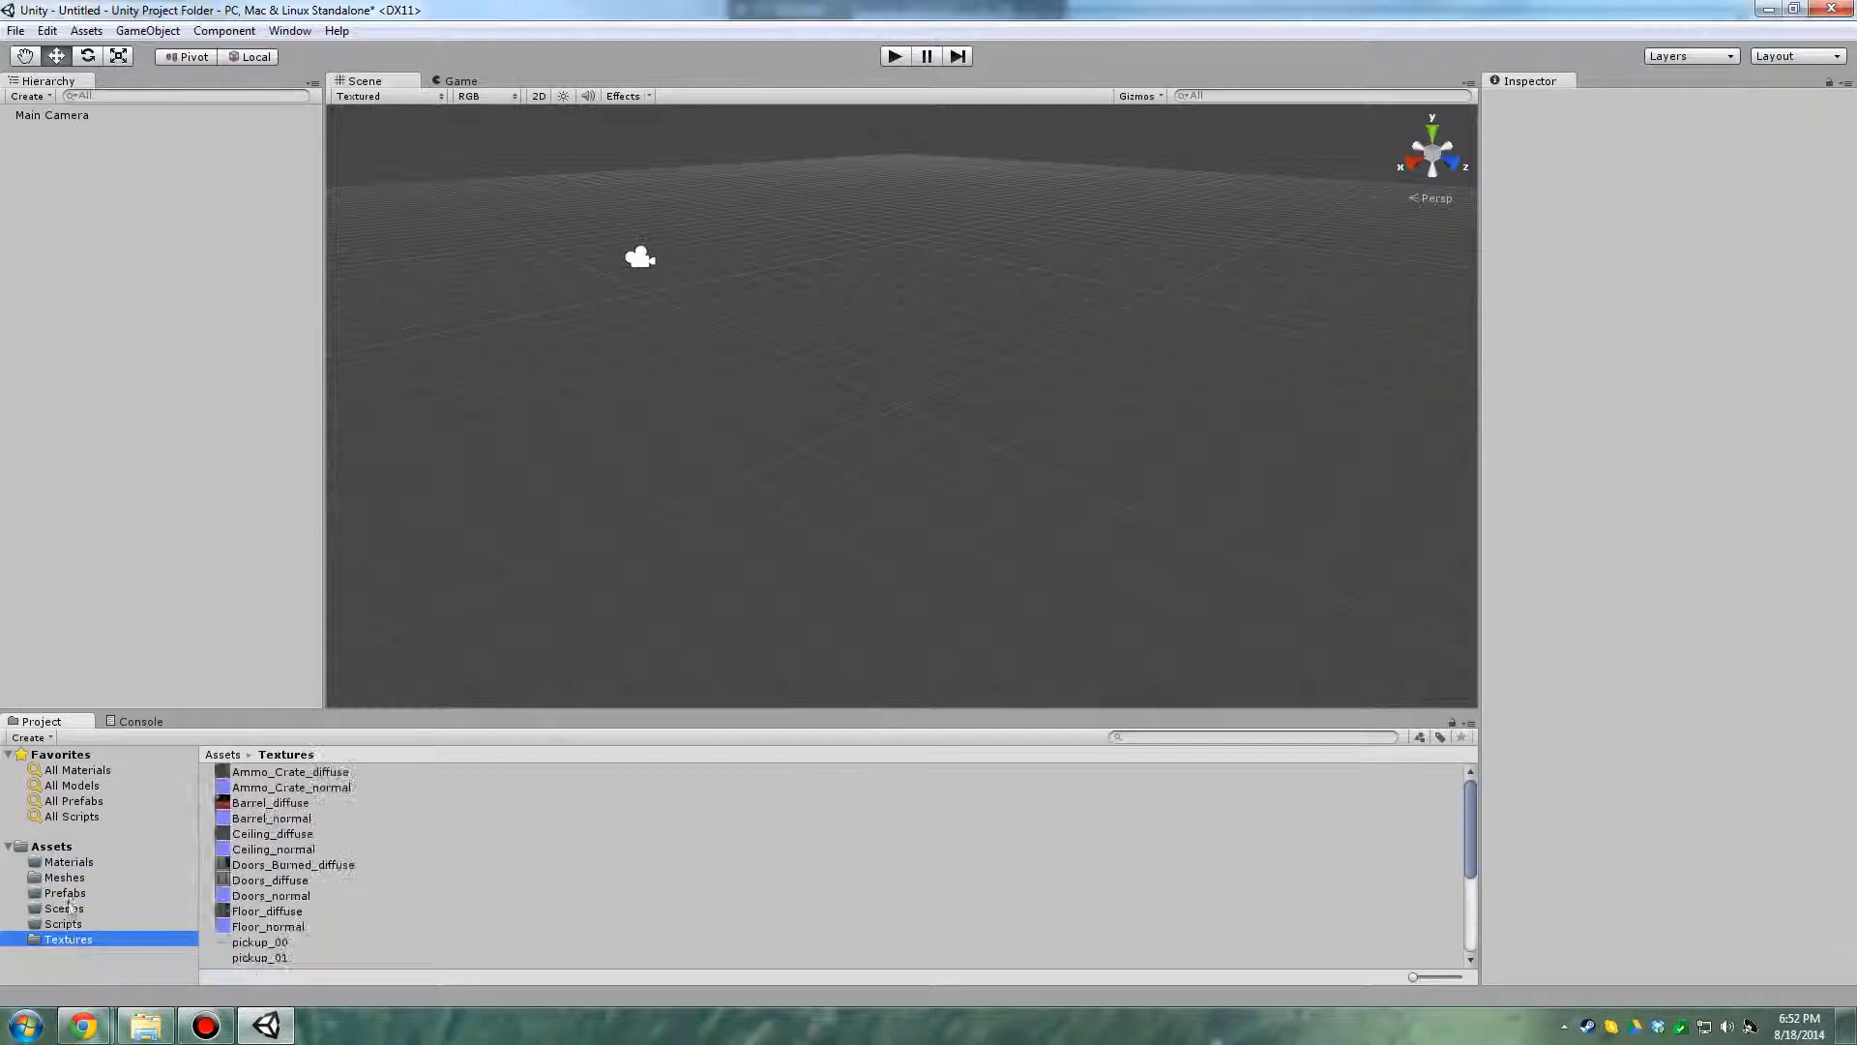
left_click(75, 879)
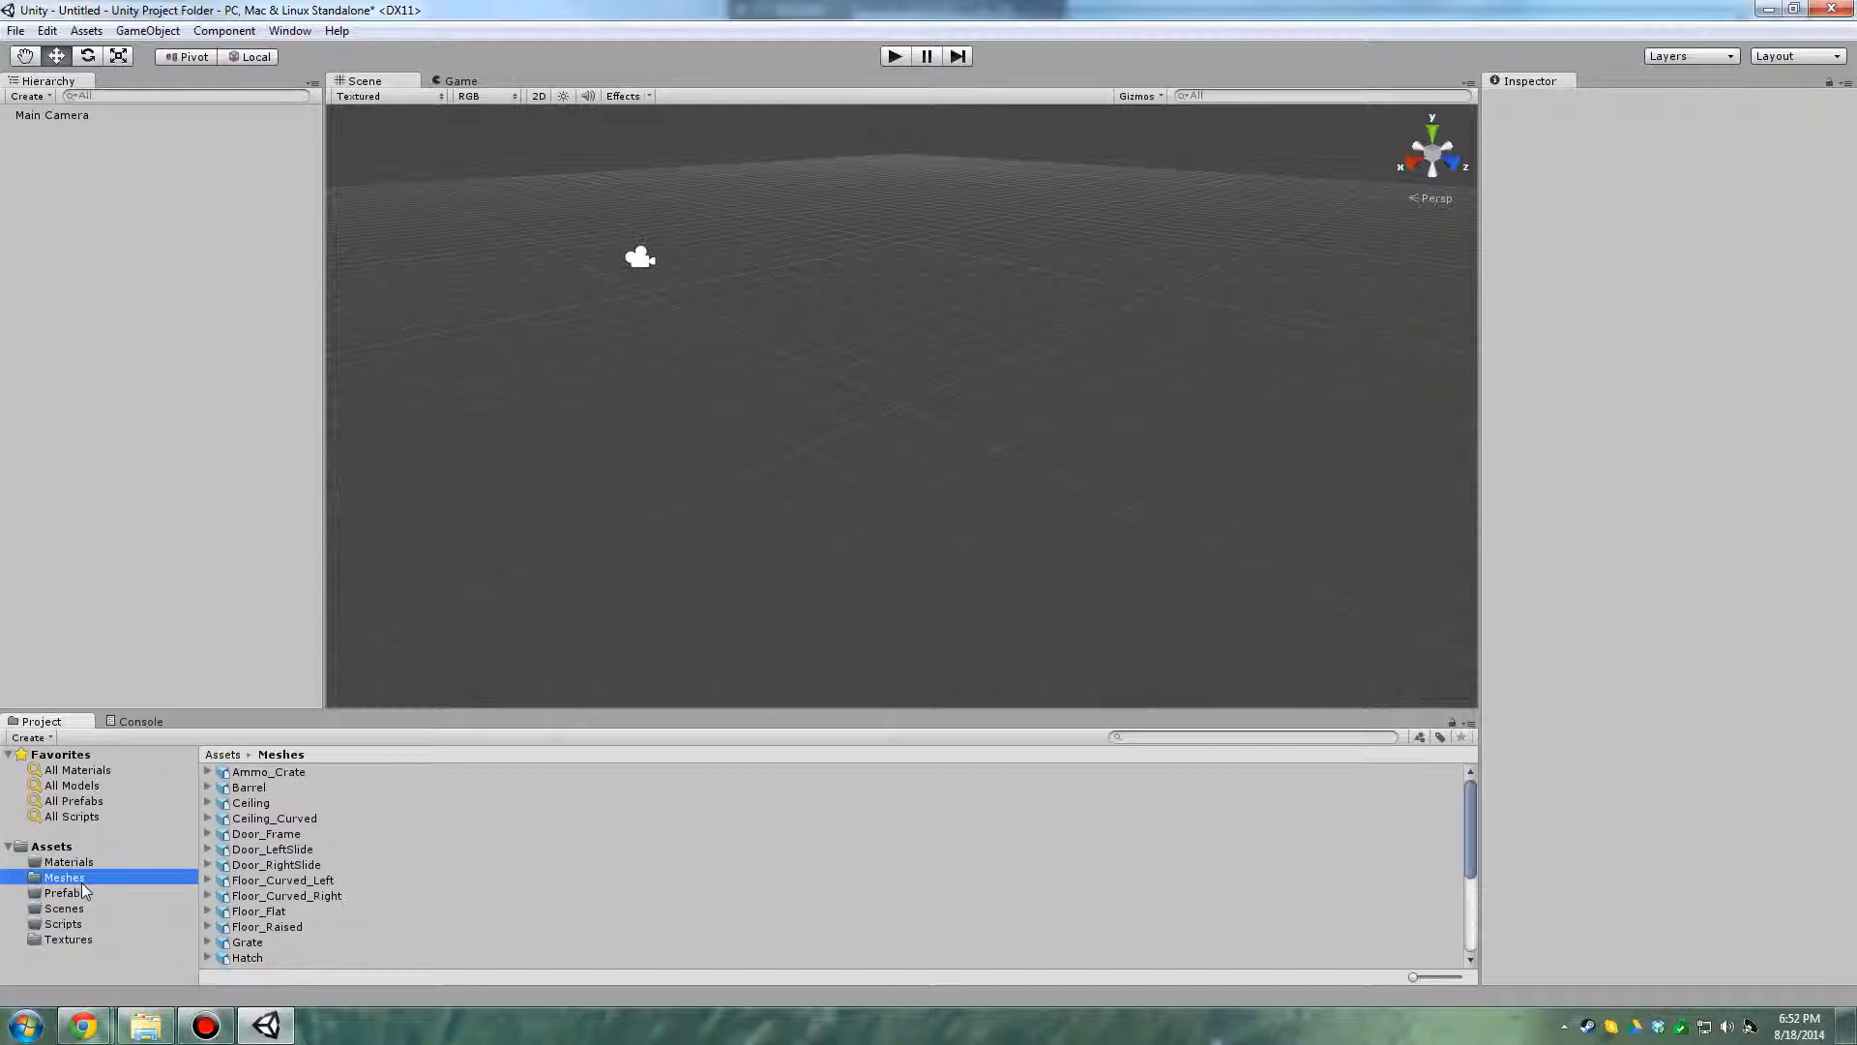